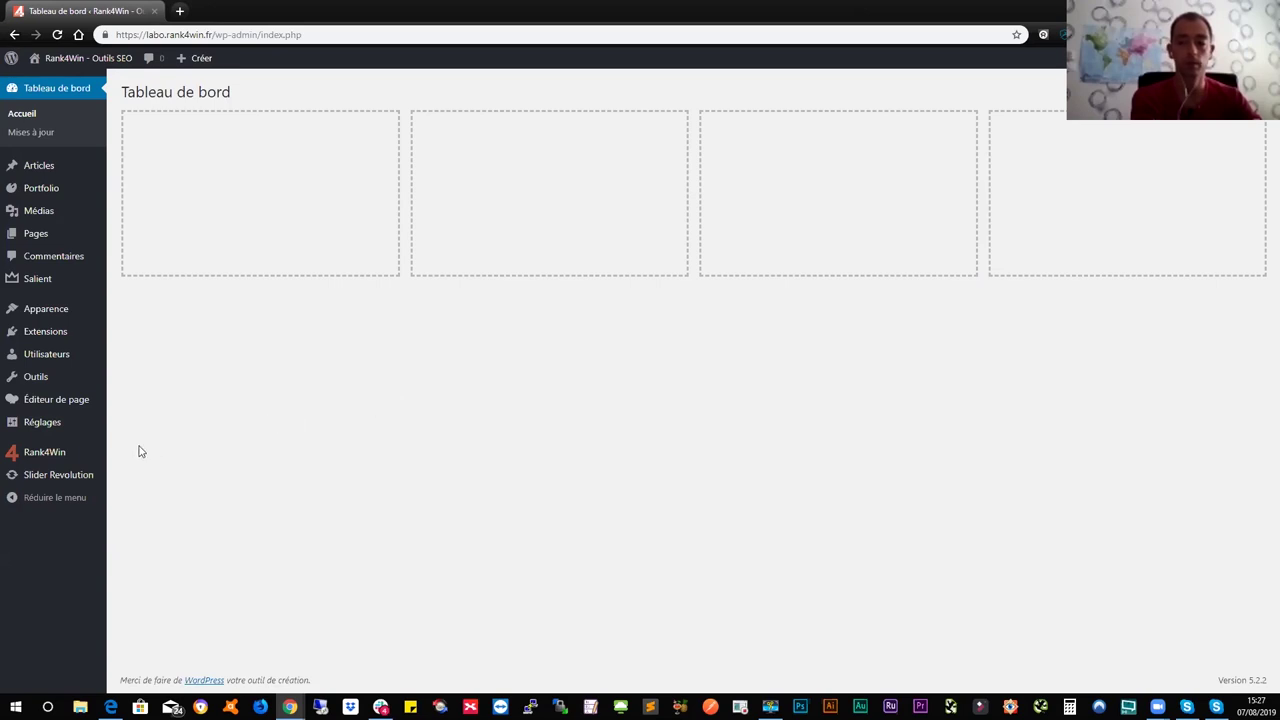
Create a new empty semantic structure in the Rank4Win essential tools, using a first name as its name
{"action": "mouse_move", "coordinate": [76, 455]}
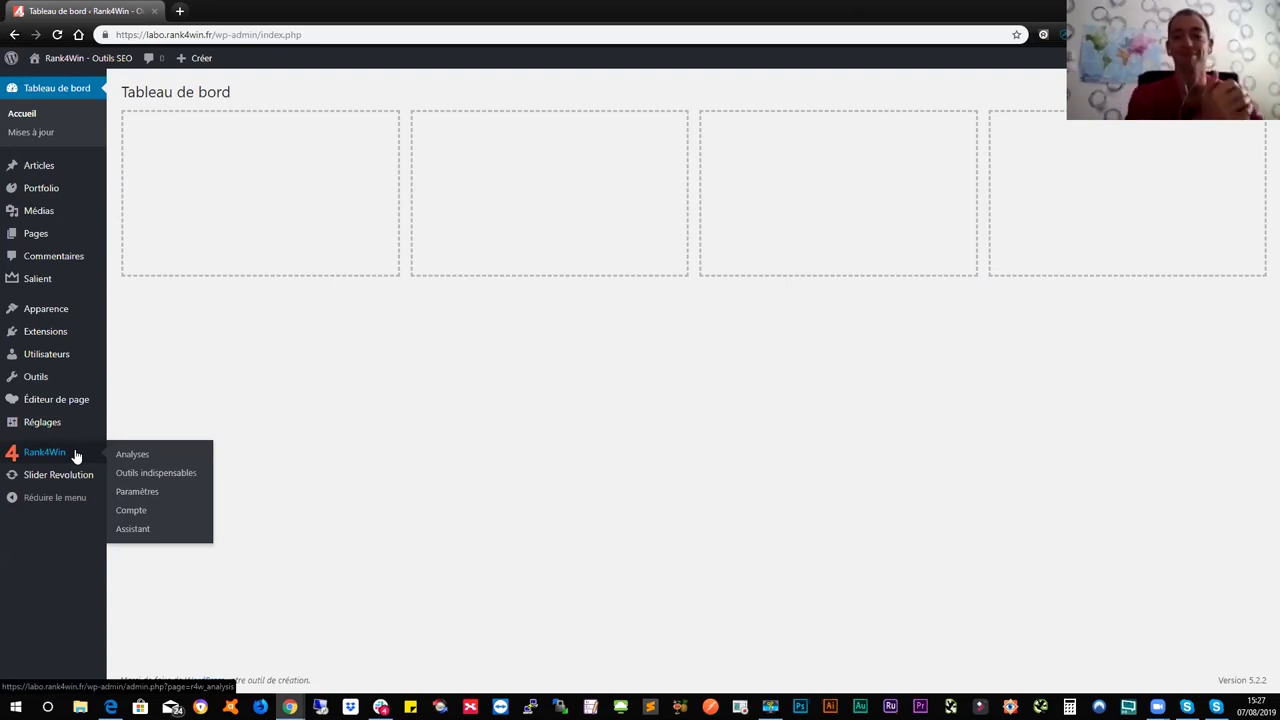
{"action": "left_click", "coordinate": [170, 480]}
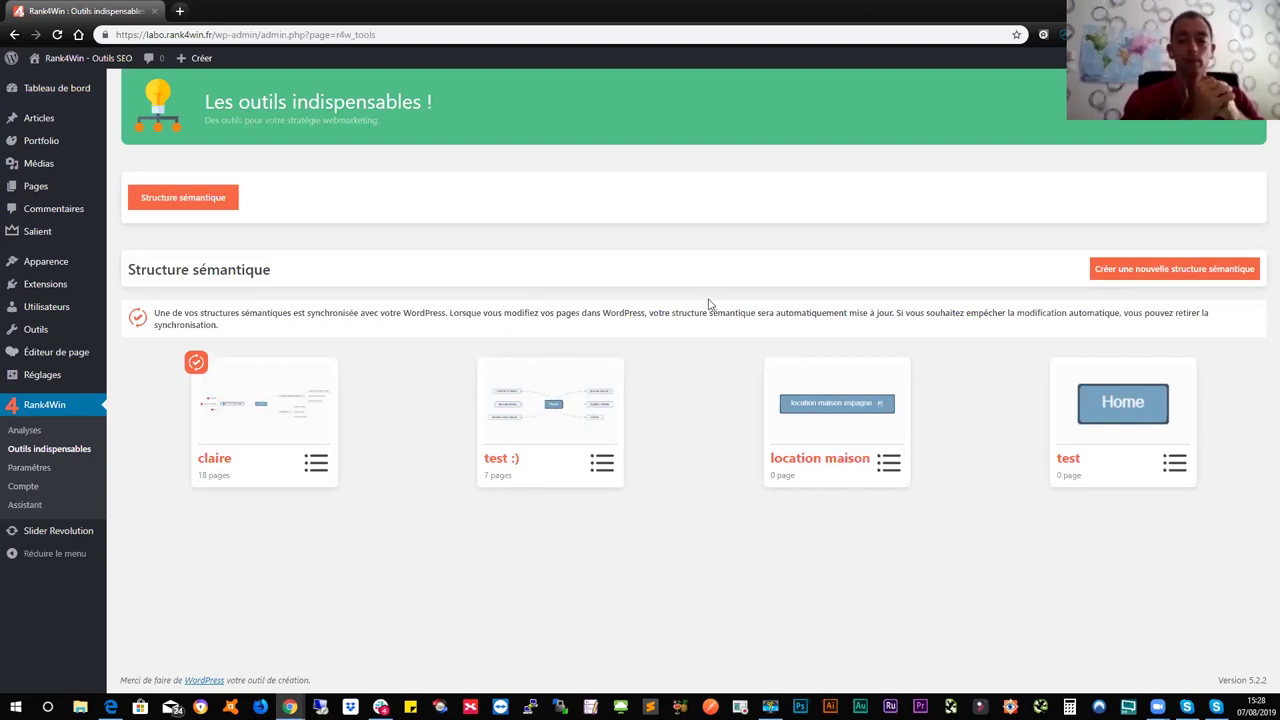
{"action": "left_click", "coordinate": [1108, 274]}
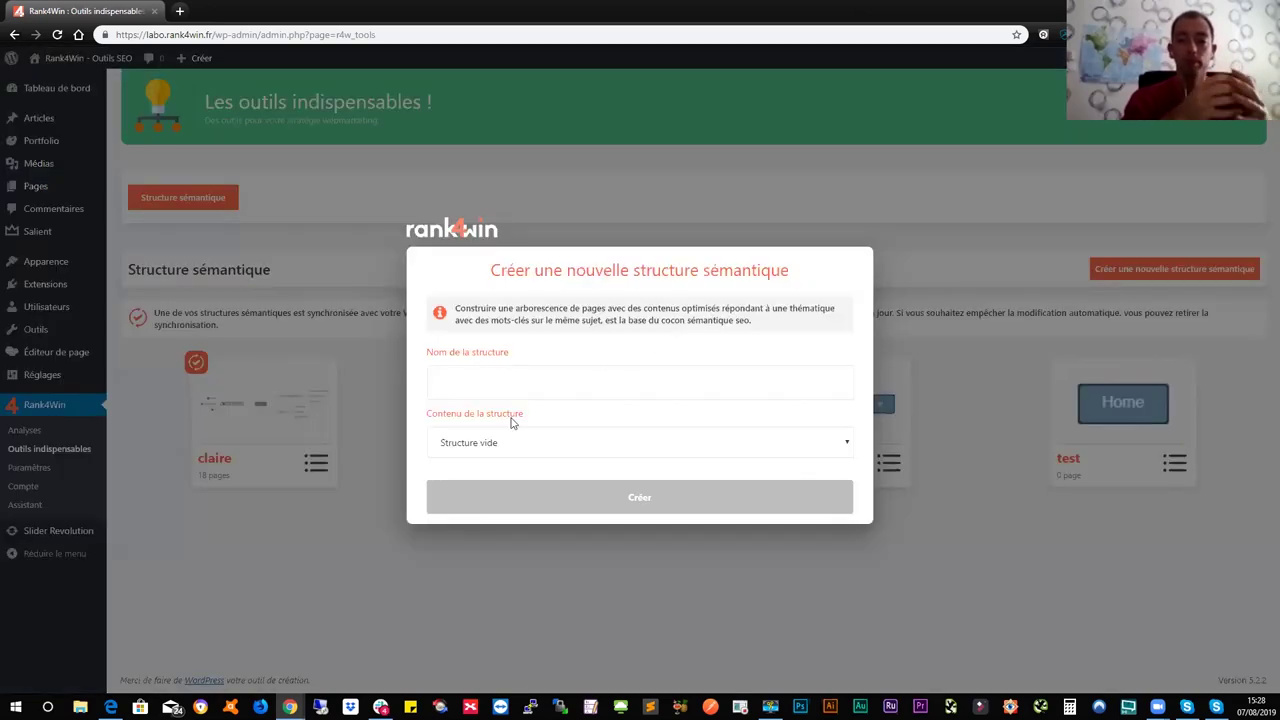
{"action": "left_click", "coordinate": [477, 386]}
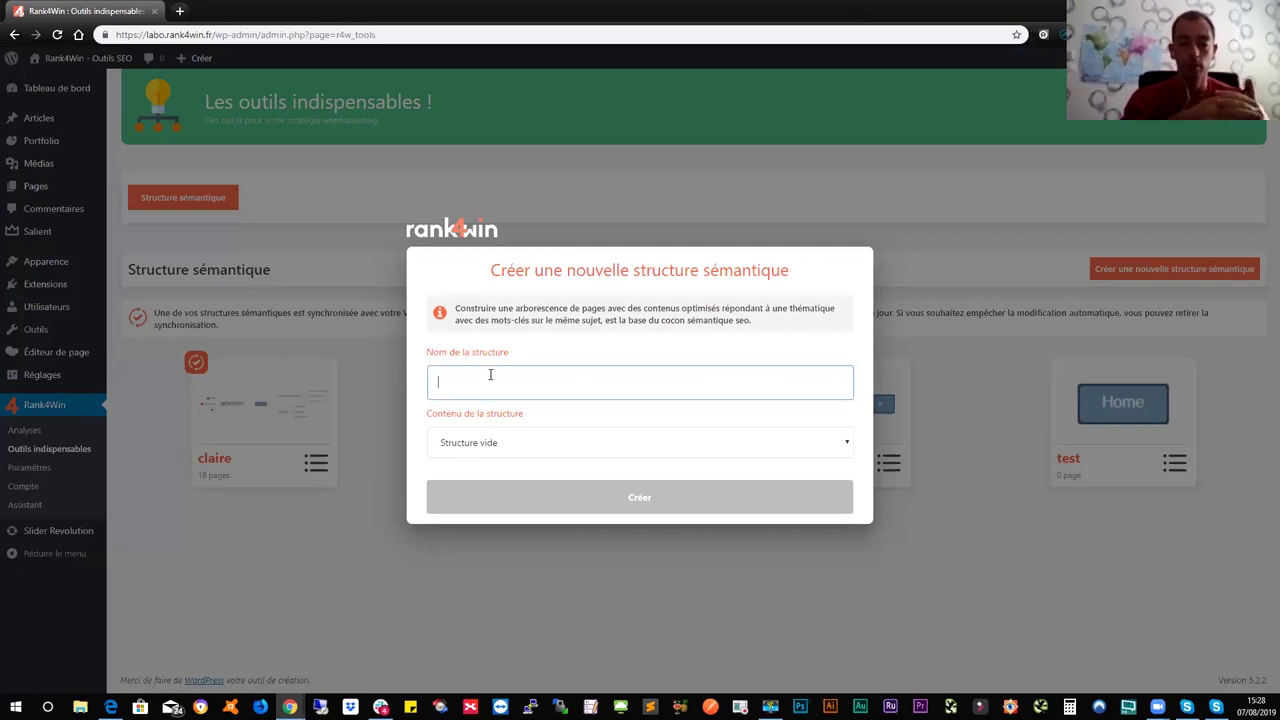
{"action": "type", "text": "Damien"}
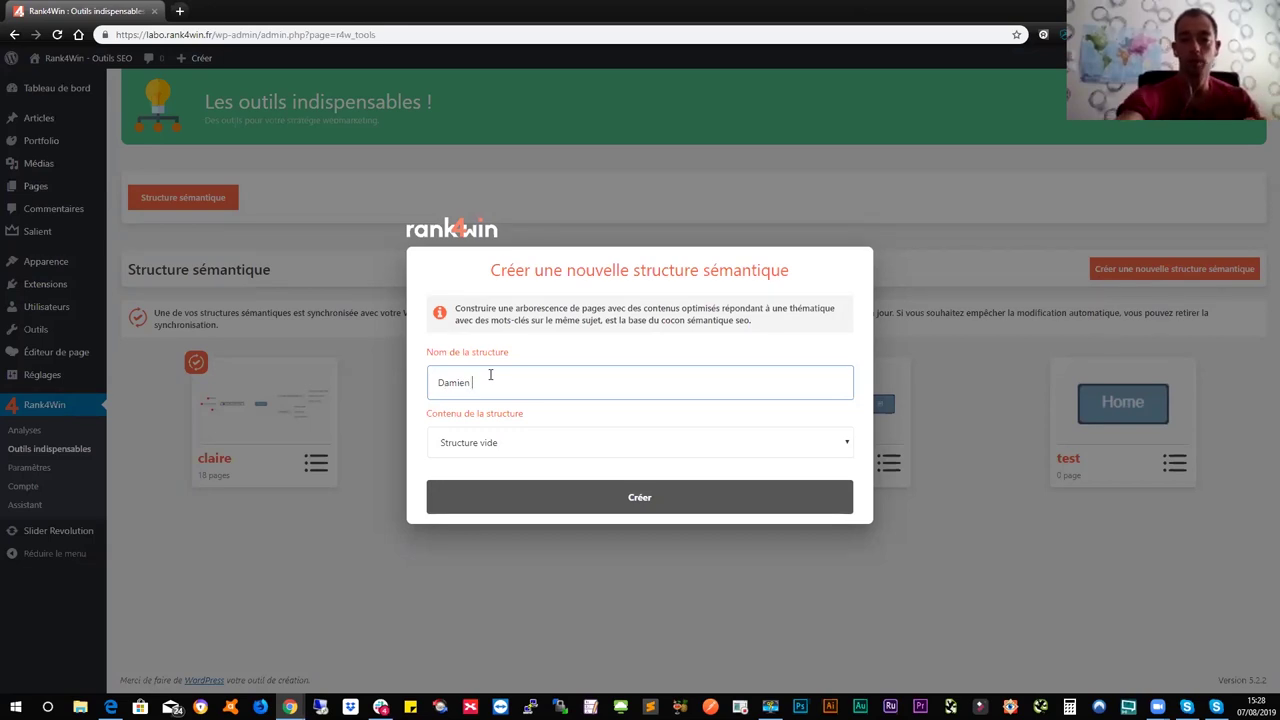
{"action": "left_click", "coordinate": [615, 500]}
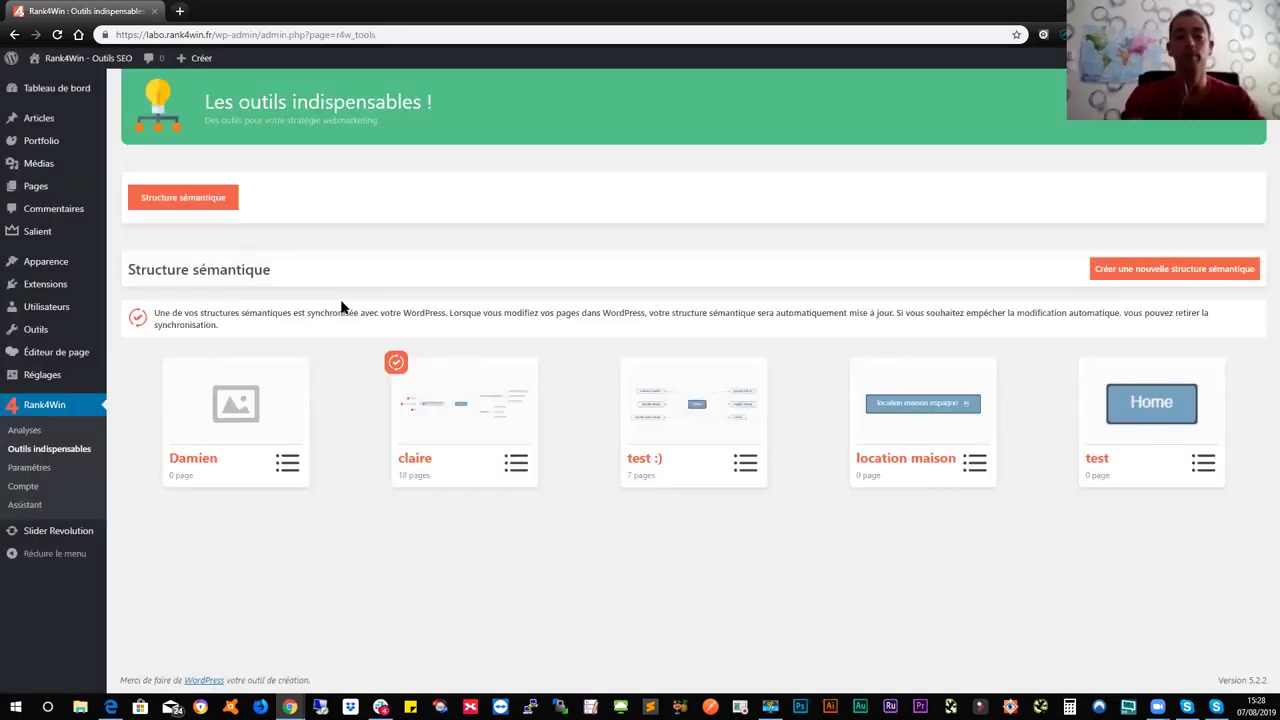
Open the newly created structure in the editor and search keyword ideas for "location maison"
{"action": "left_click", "coordinate": [237, 408]}
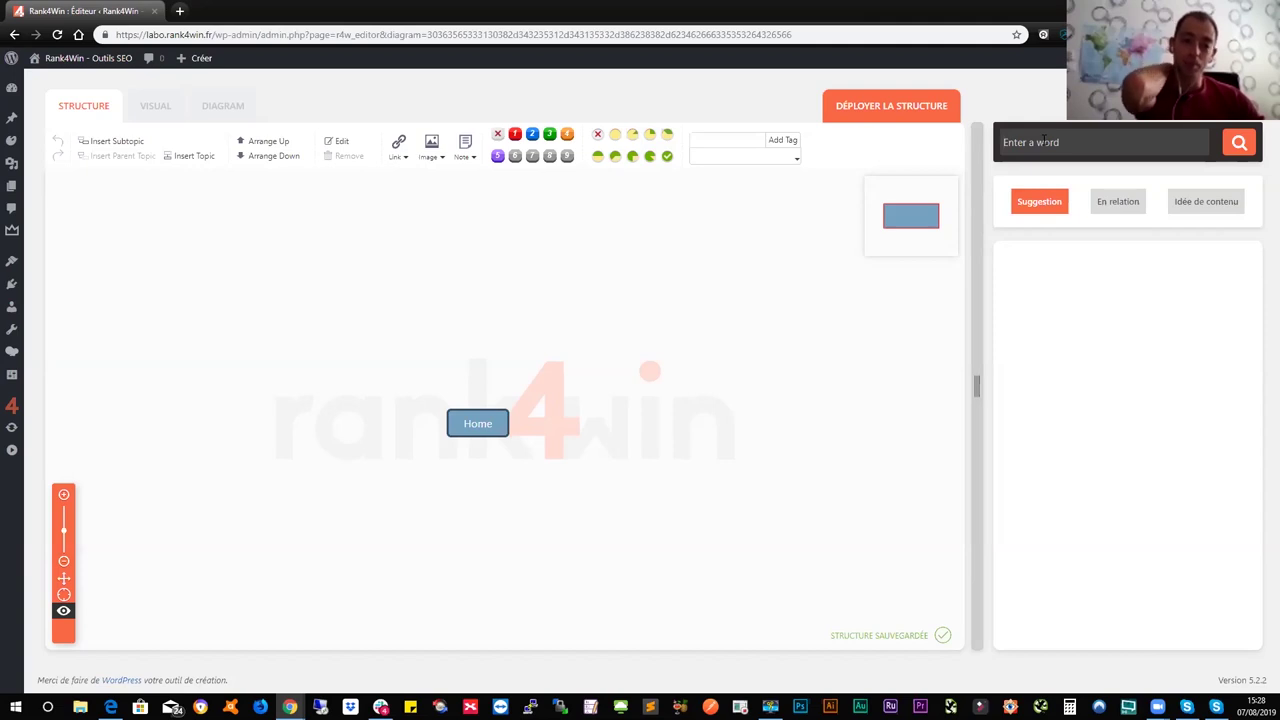
{"action": "left_click", "coordinate": [1043, 141]}
{"action": "type", "text": "lo"}
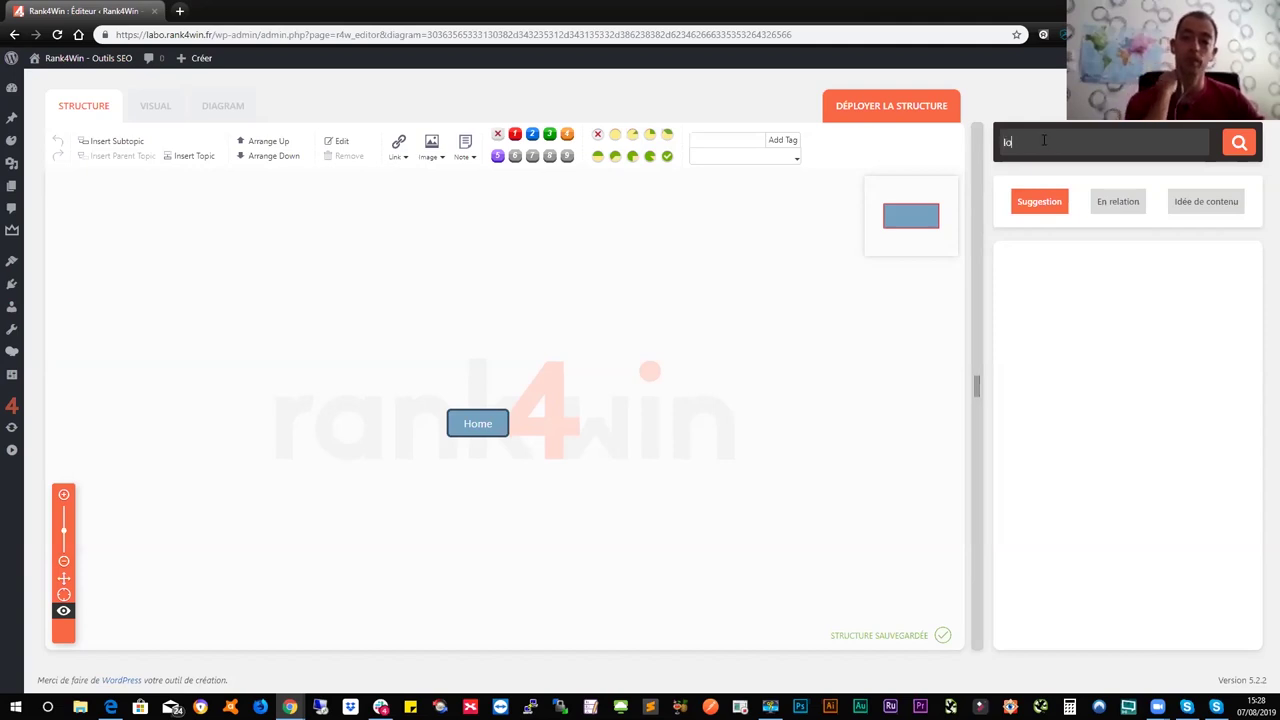
{"action": "type", "text": "cation maison"}
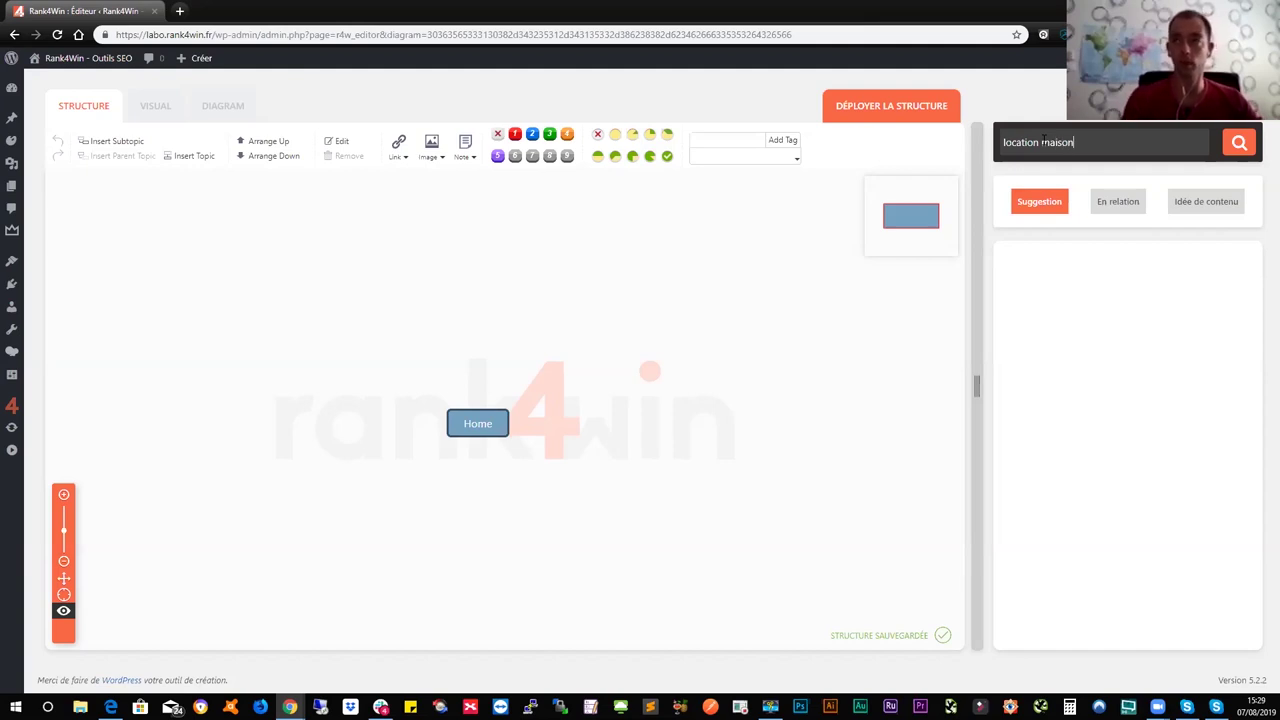
{"action": "left_click", "coordinate": [1236, 146]}
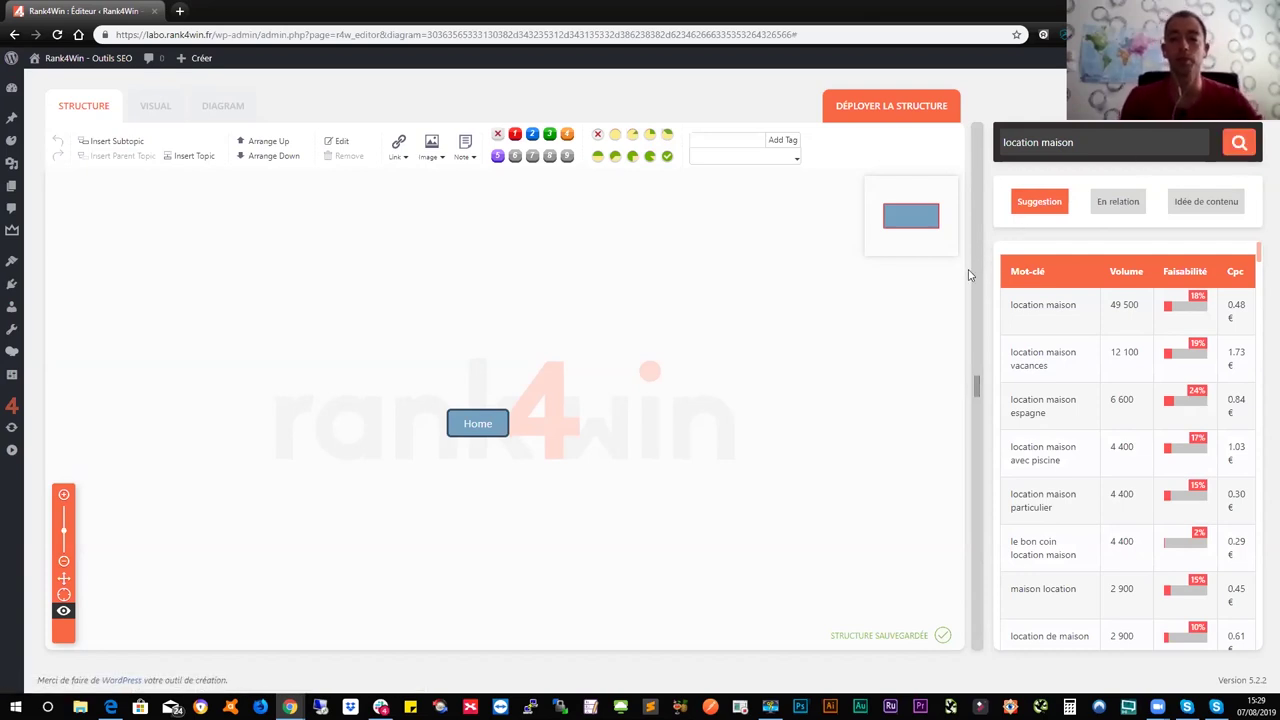
Widen the keyword results area and examine the suggestions, related keywords and content ideas for "location maison"
{"action": "left_click_drag", "start_coordinate": [971, 270], "coordinate": [766, 298]}
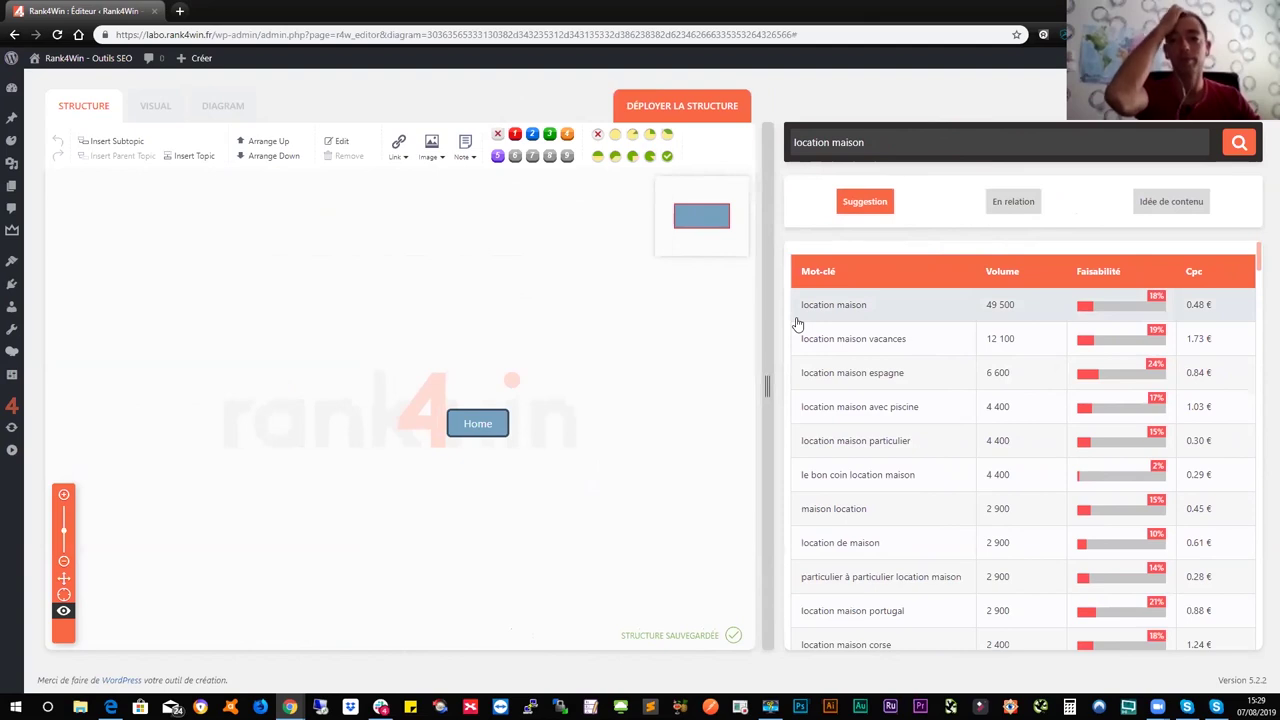
{"action": "scroll", "coordinate": [910, 438], "scroll_direction": "down", "scroll_amount": 4}
{"action": "scroll", "coordinate": [913, 438], "scroll_direction": "up", "scroll_amount": 4}
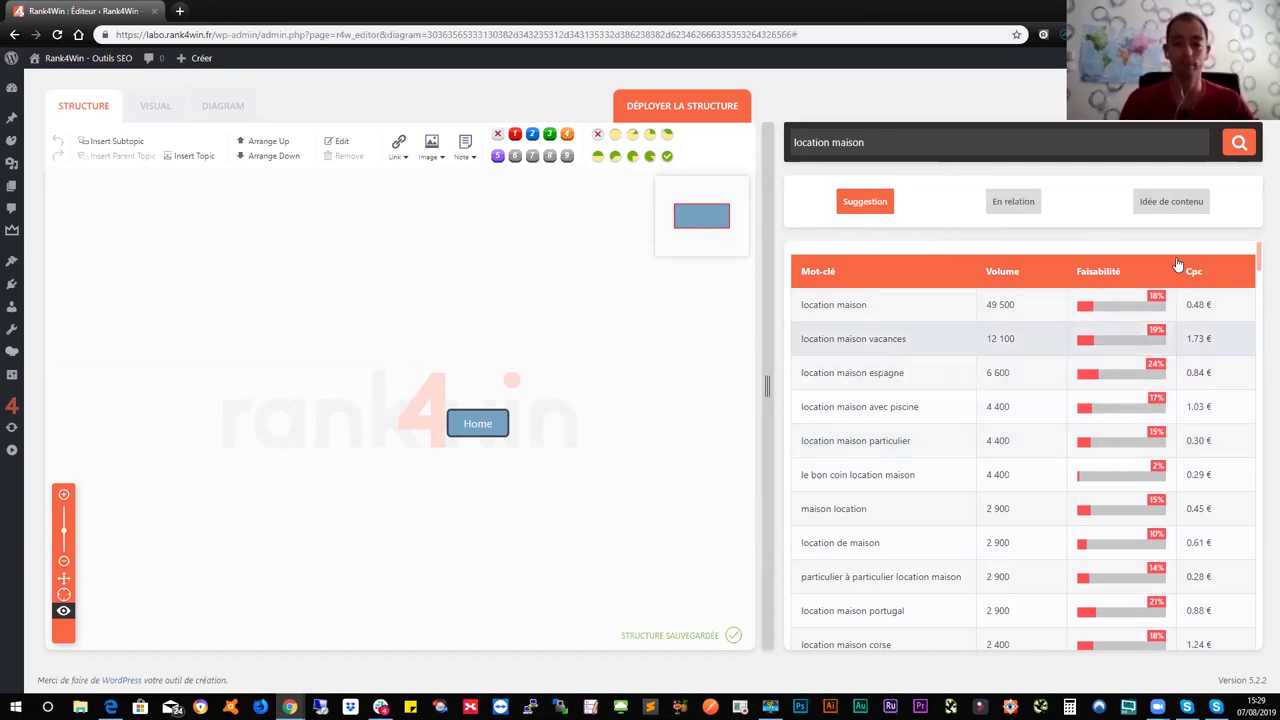
{"action": "left_click", "coordinate": [1009, 212]}
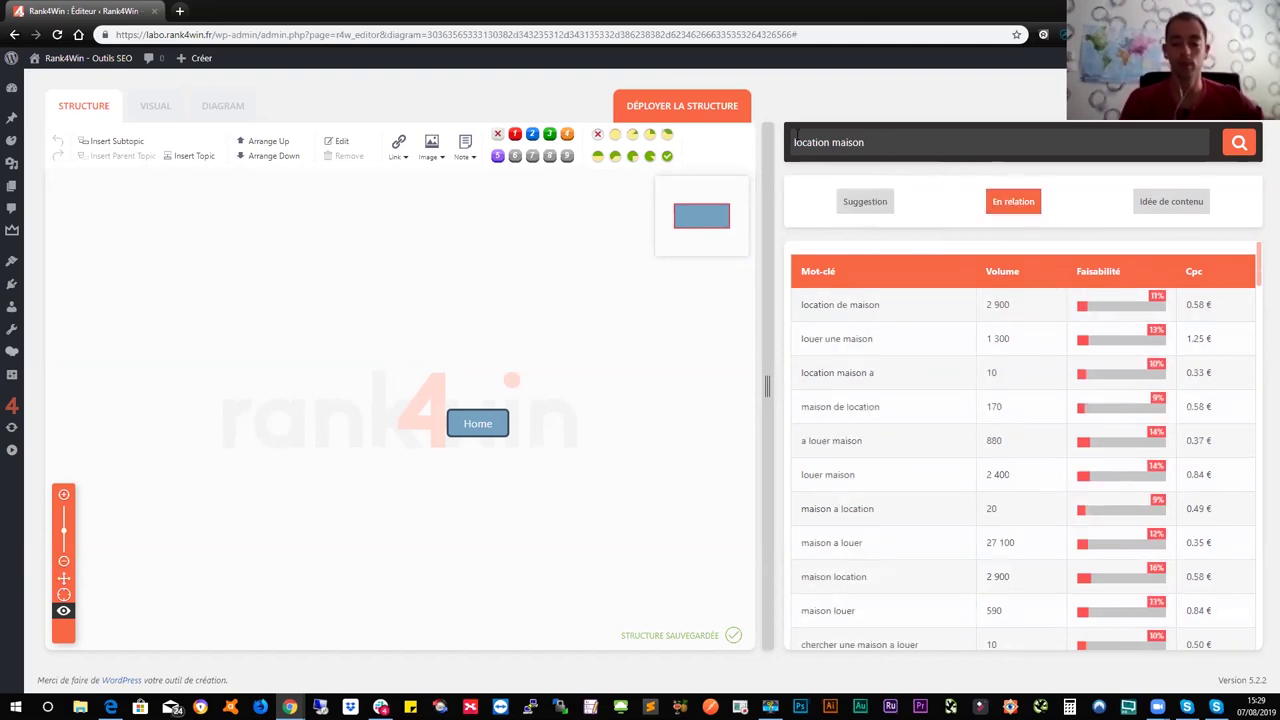
{"action": "left_click", "coordinate": [1170, 205]}
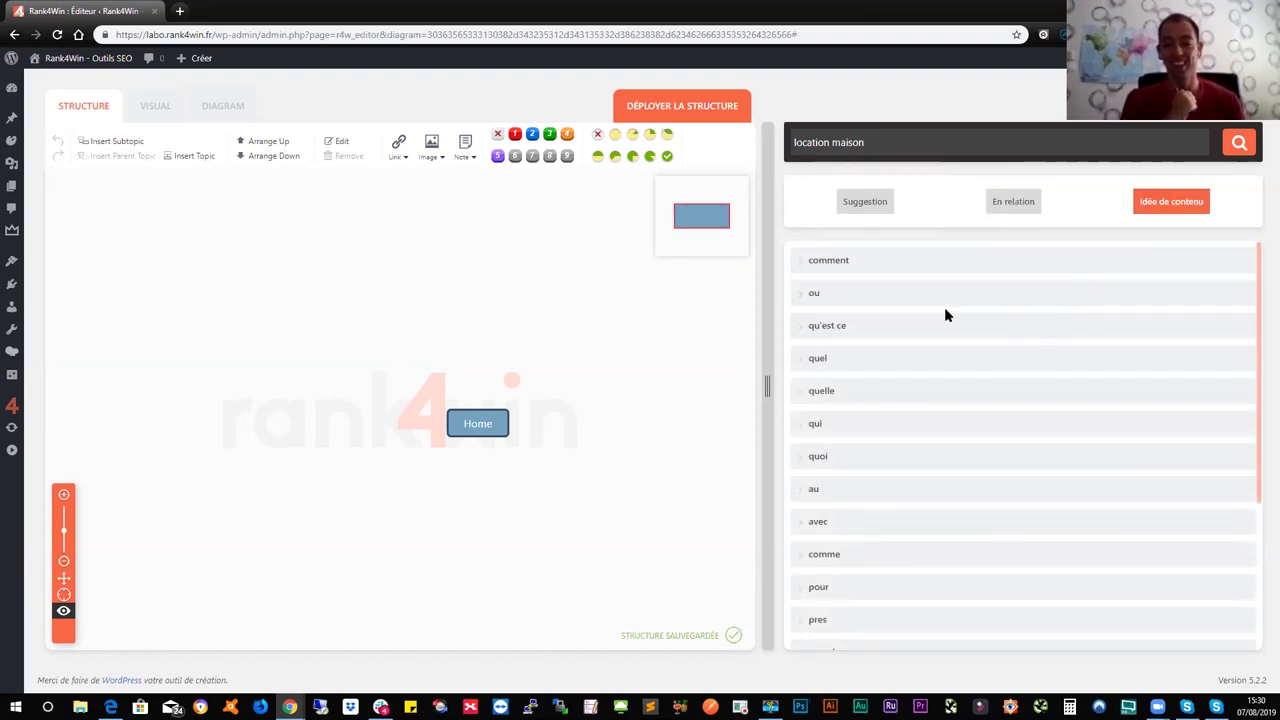
{"action": "left_click", "coordinate": [875, 266]}
{"action": "left_click", "coordinate": [876, 266]}
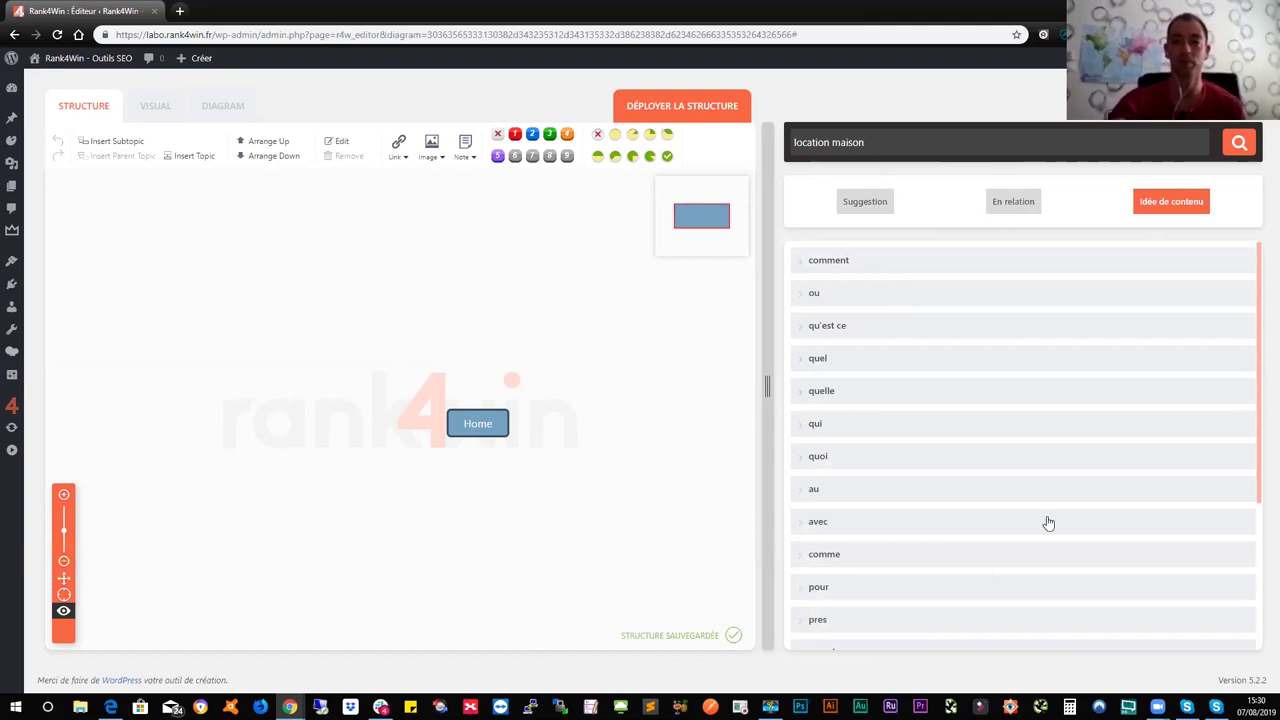
{"action": "left_click", "coordinate": [865, 207]}
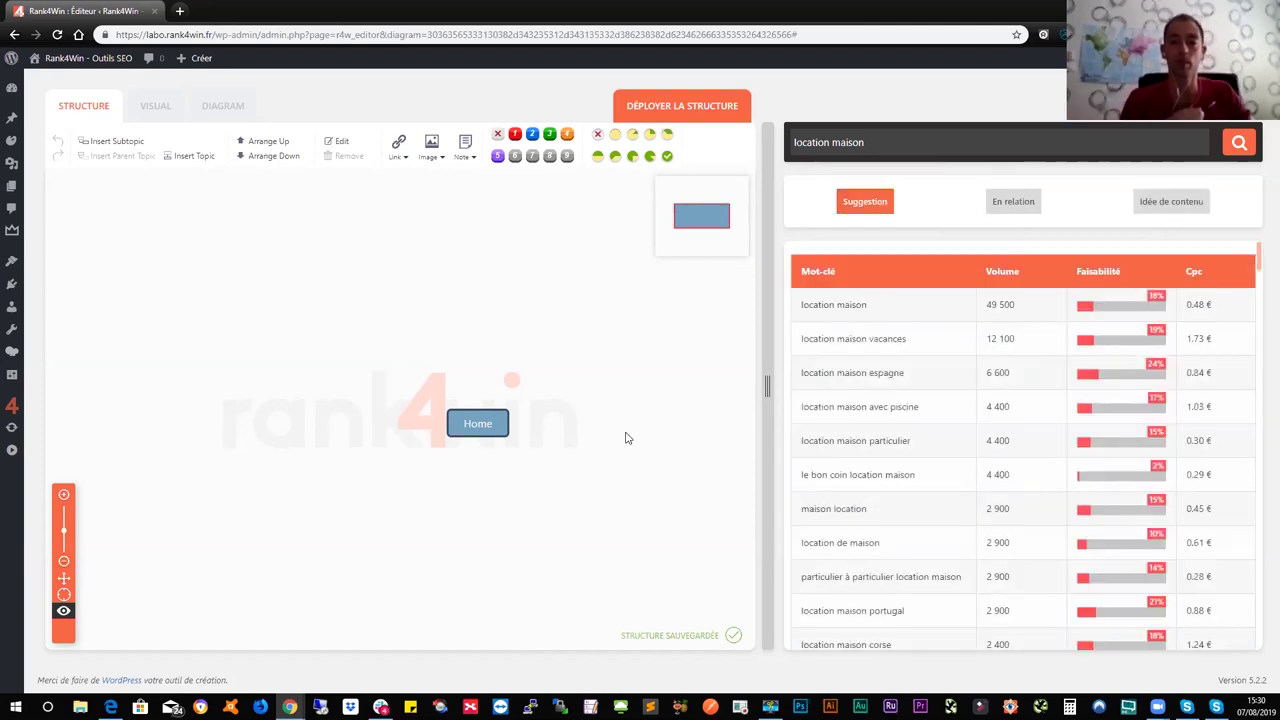
Move the Home node toward the upper left of the canvas and rename it "location maison"
{"action": "left_click_drag", "start_coordinate": [489, 427], "coordinate": [400, 338]}
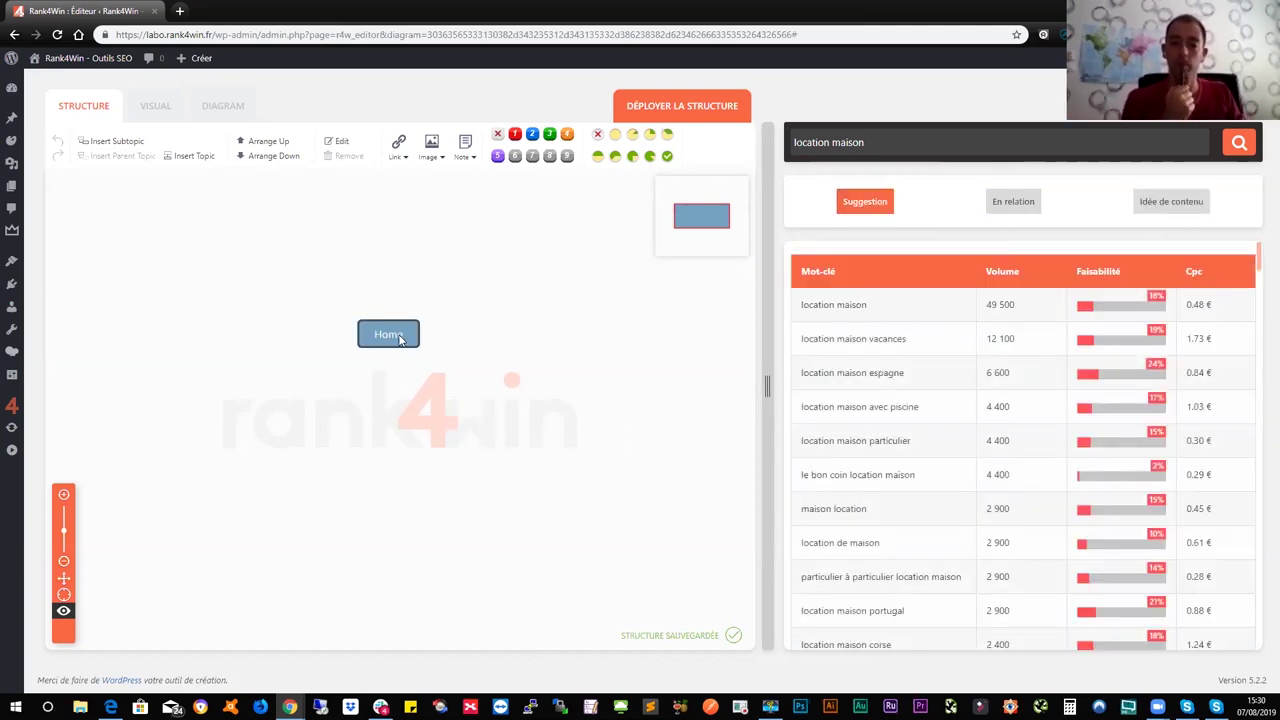
{"action": "double_click", "coordinate": [400, 338]}
{"action": "key", "text": "BackSpace"}
{"action": "type", "text": "location maison"}
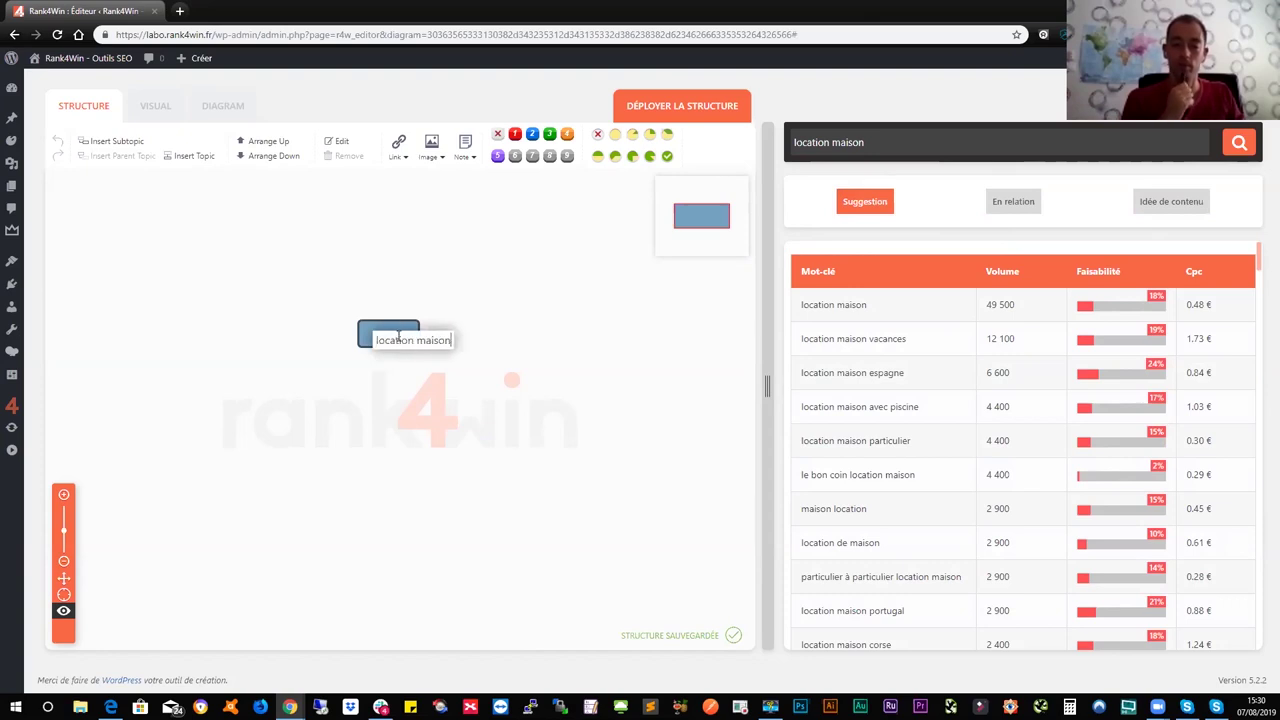
{"action": "key", "text": "Return"}
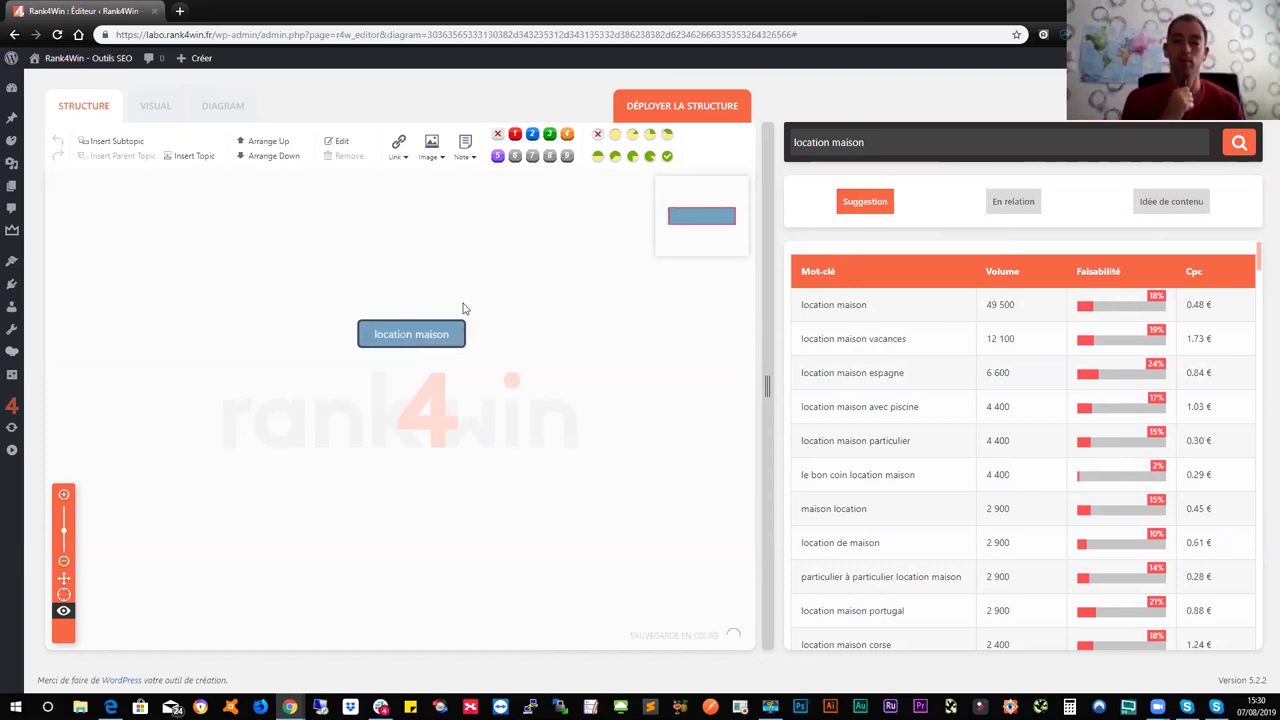
{"action": "left_click", "coordinate": [140, 142]}
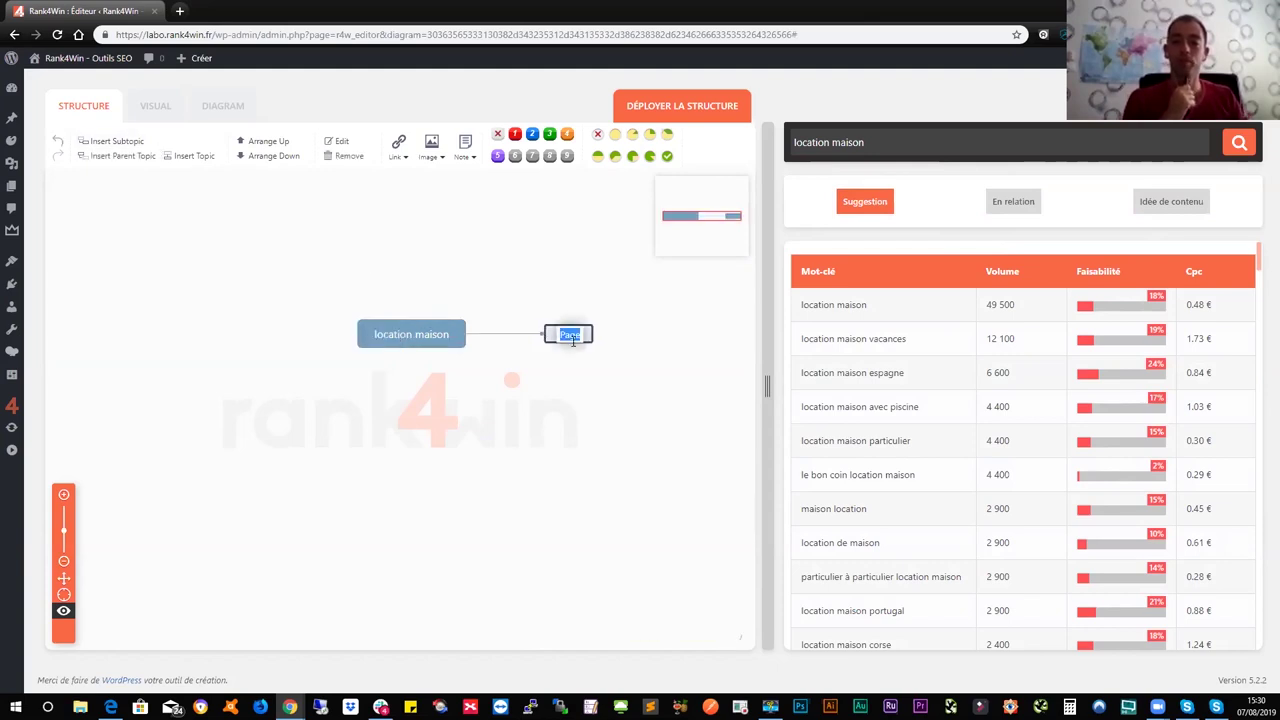
{"action": "double_click", "coordinate": [566, 336]}
{"action": "left_click", "coordinate": [566, 336]}
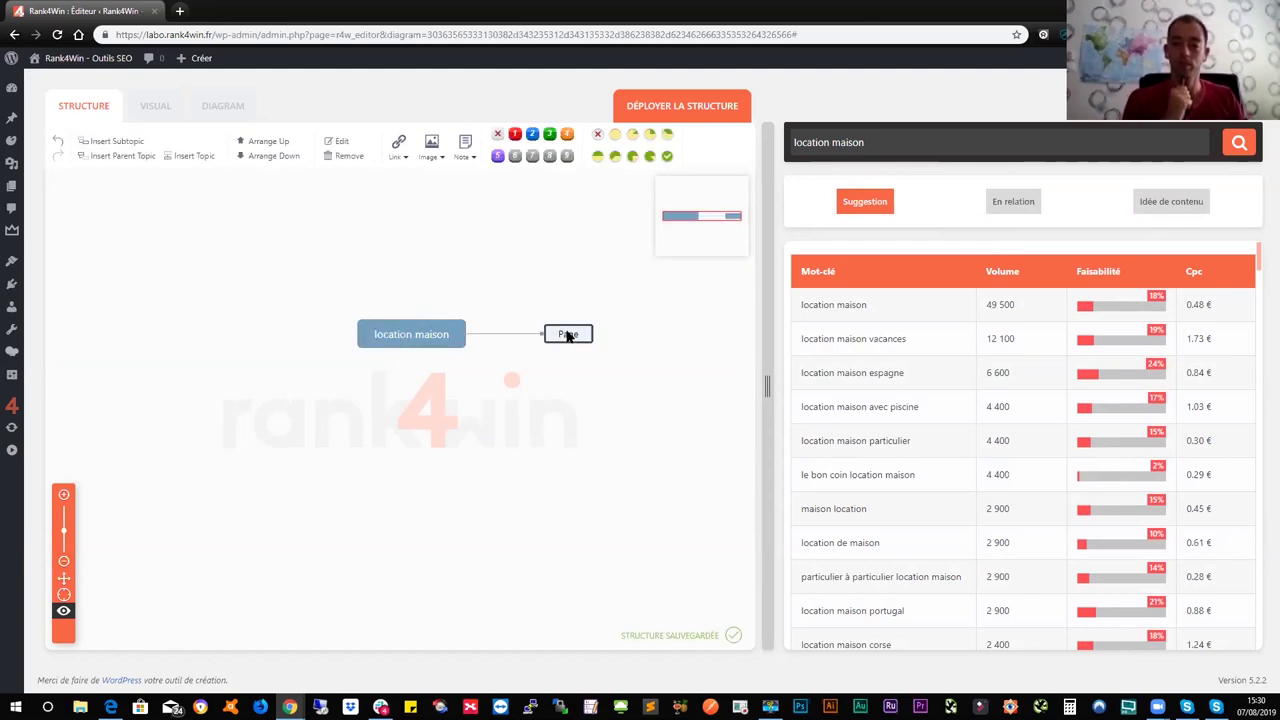
{"action": "key", "text": "Delete"}
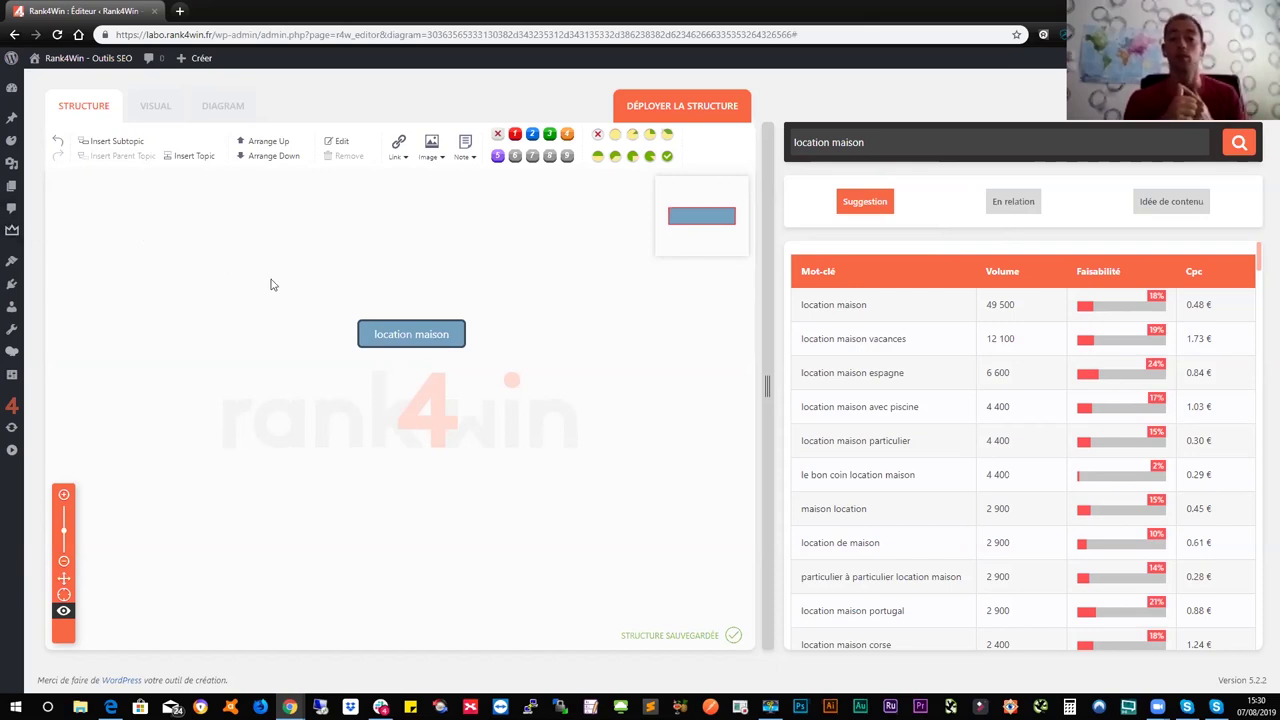
Add a subtopic named "vacances" under the "location maison" root node
{"action": "left_click", "coordinate": [138, 145]}
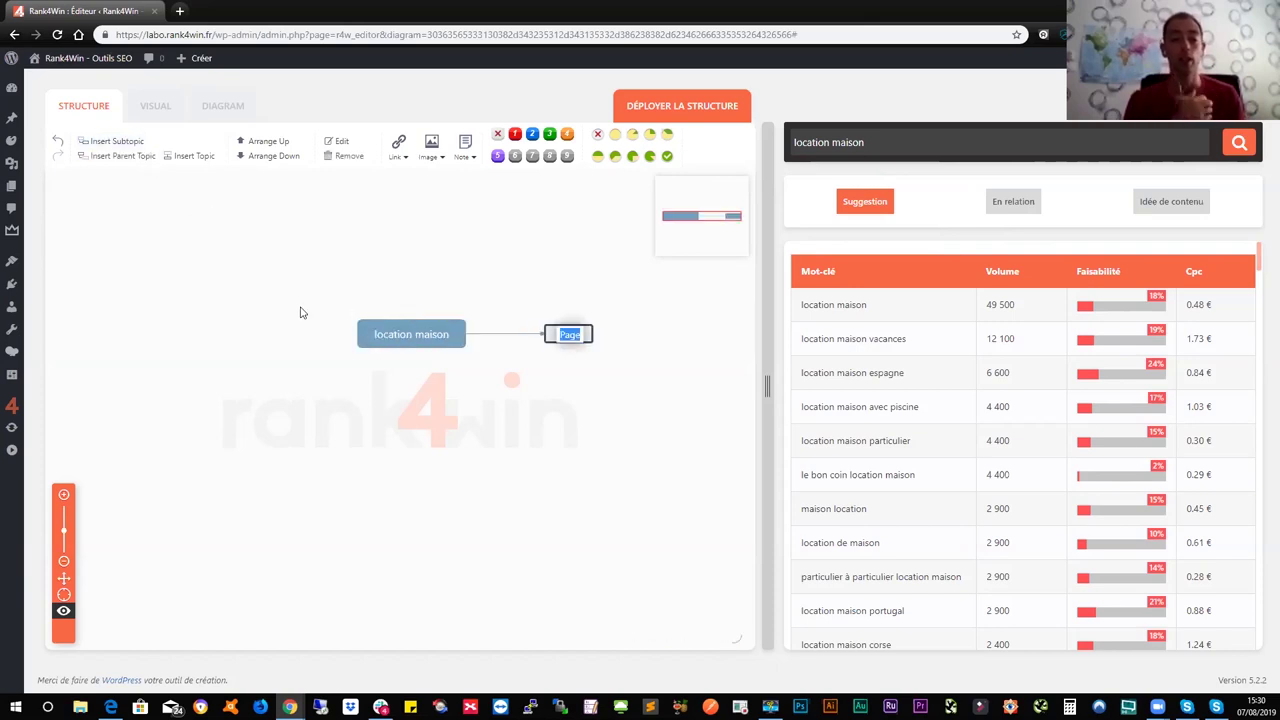
{"action": "type", "text": "vacances"}
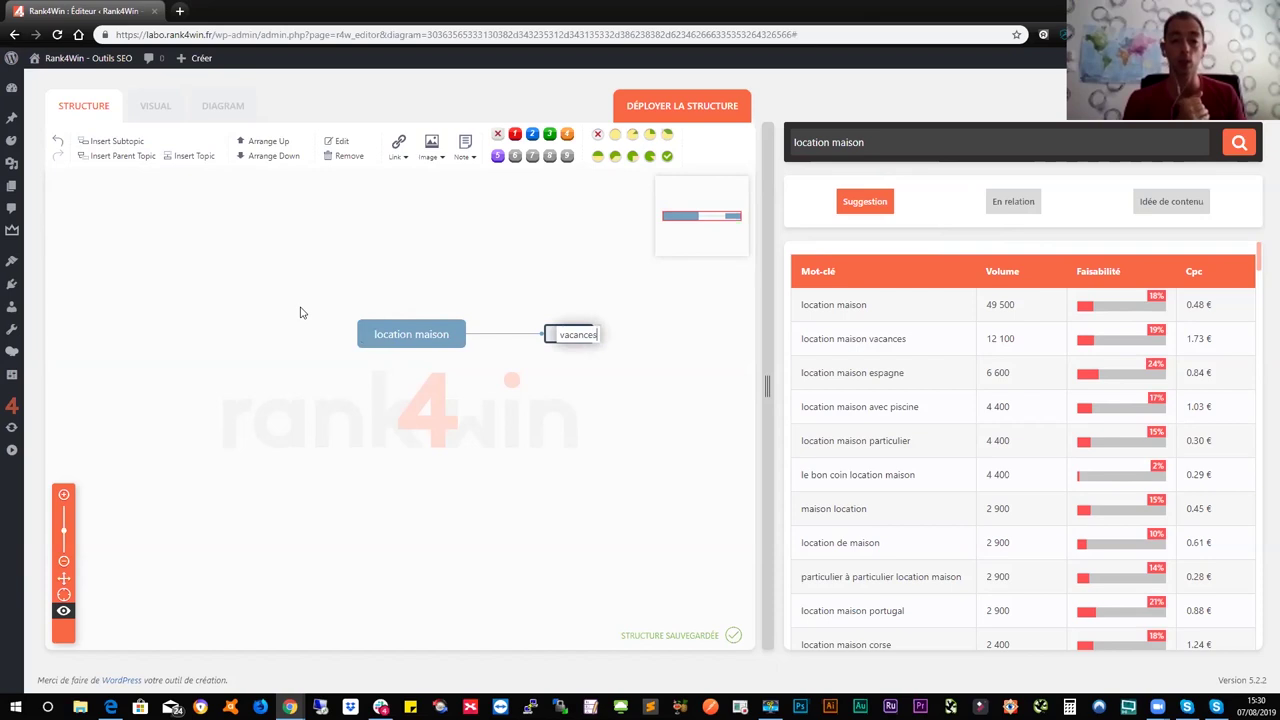
{"action": "key", "text": "Return"}
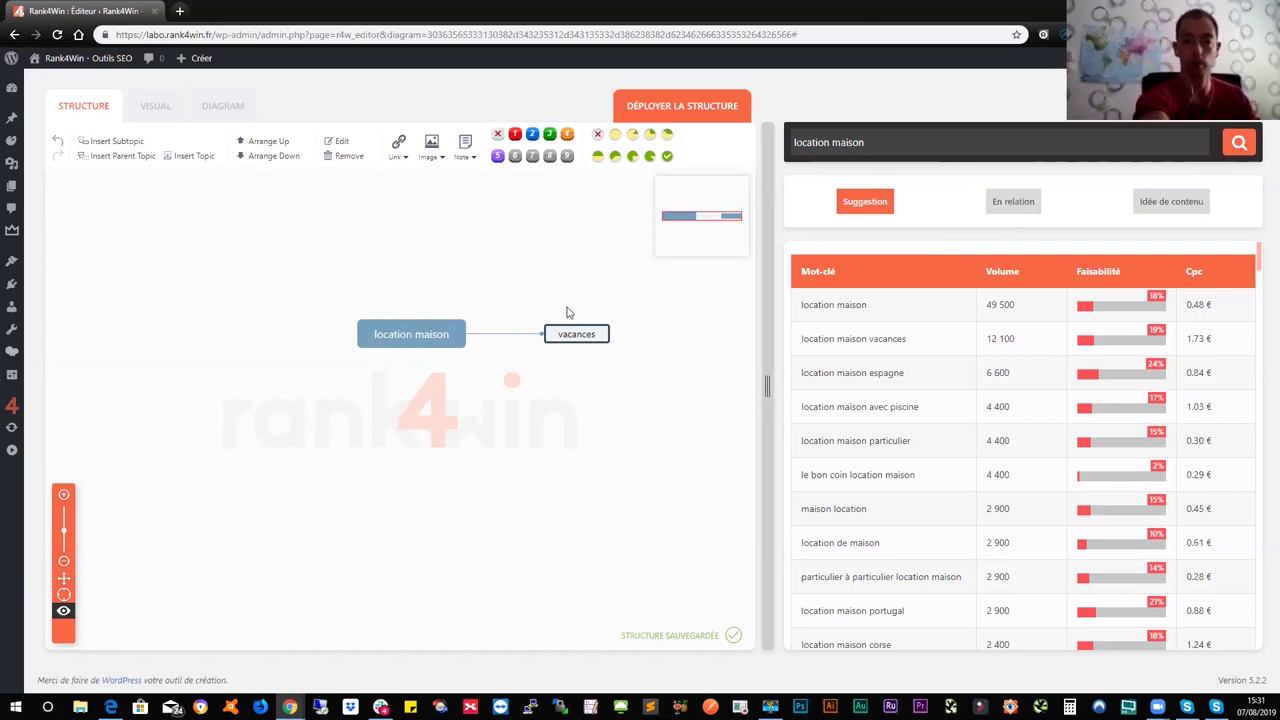
Copy the "vacances" subtopic and paste the duplicate under the "location maison" root node
{"action": "left_click", "coordinate": [576, 353]}
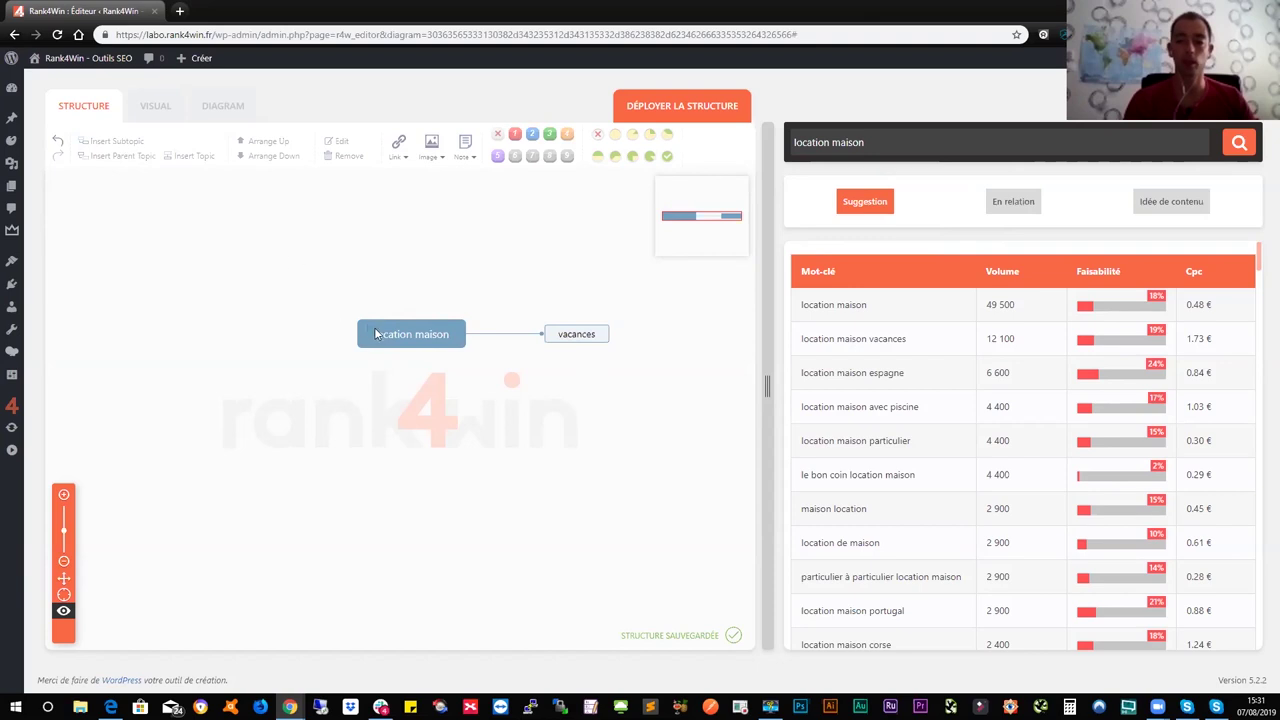
{"action": "left_click", "coordinate": [376, 334]}
{"action": "left_click", "coordinate": [569, 339]}
{"action": "left_click", "coordinate": [408, 343]}
{"action": "key", "text": "ctrl+v"}
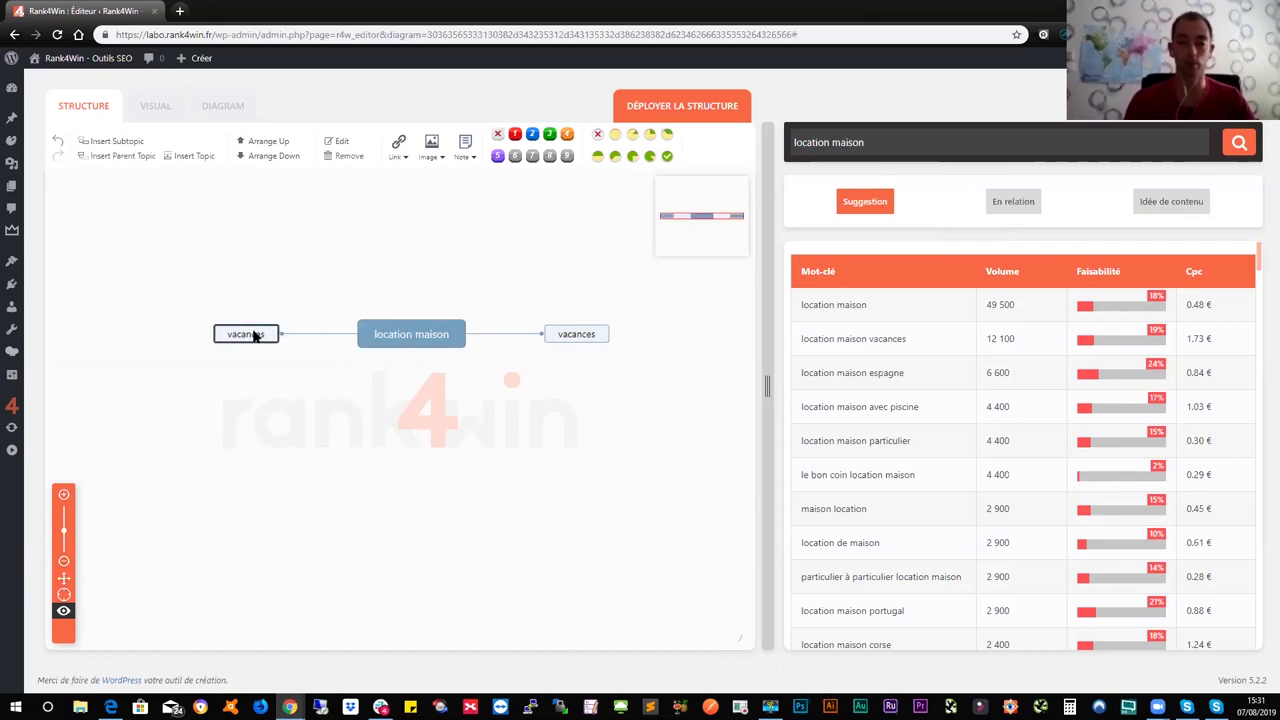
Rename the duplicated "vacances" node "vacances en france" and dismiss the chat notification
{"action": "double_click", "coordinate": [250, 336]}
{"action": "left_click", "coordinate": [266, 338]}
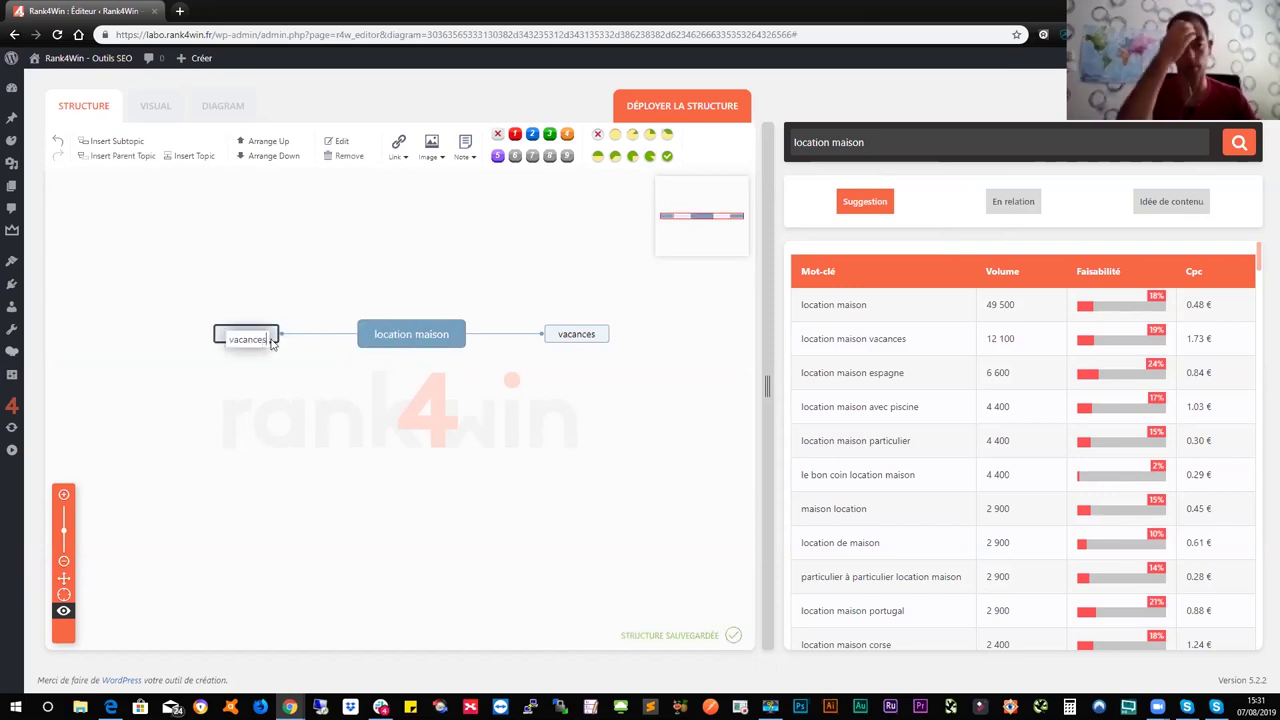
{"action": "type", "text": "en france"}
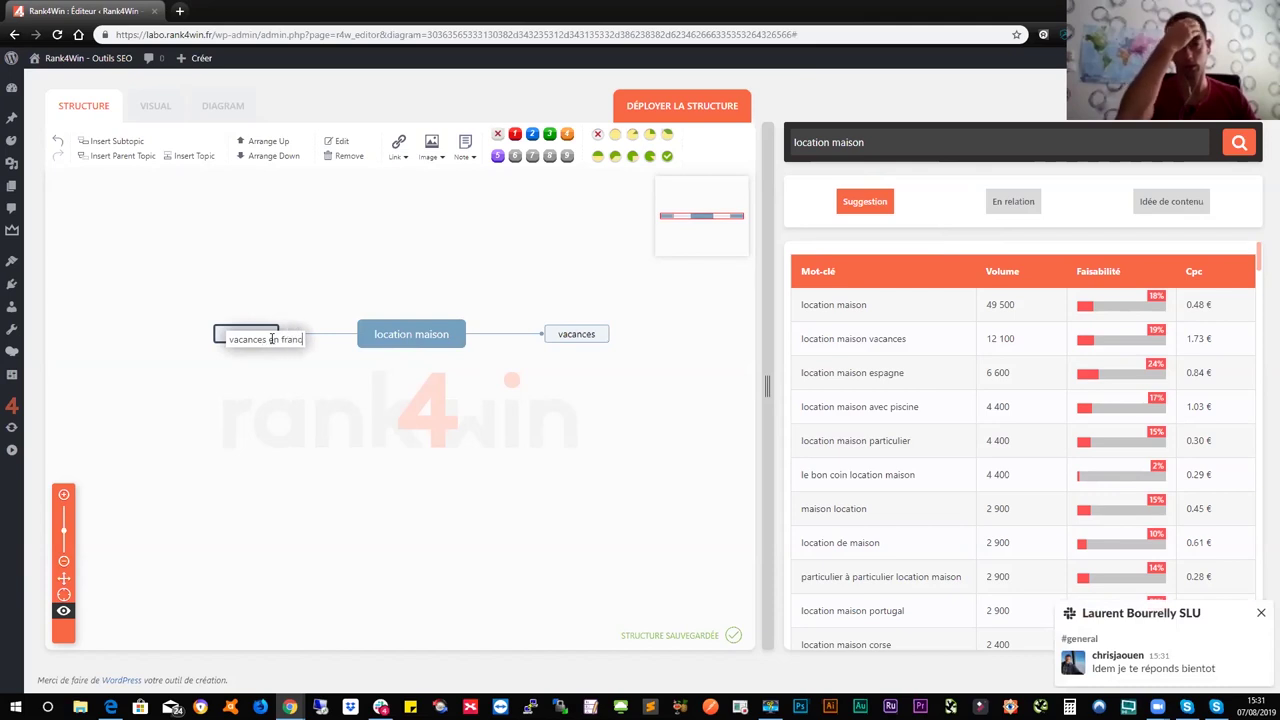
{"action": "left_click", "coordinate": [1260, 613]}
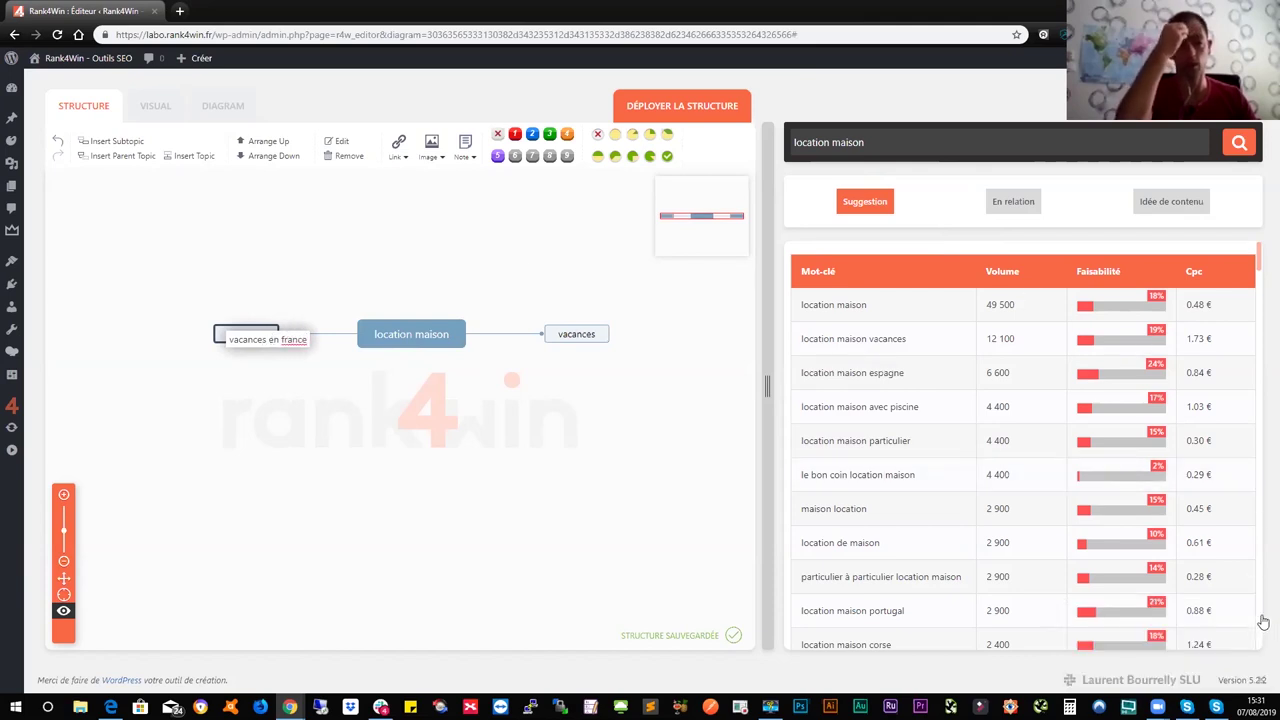
{"action": "left_click", "coordinate": [551, 332]}
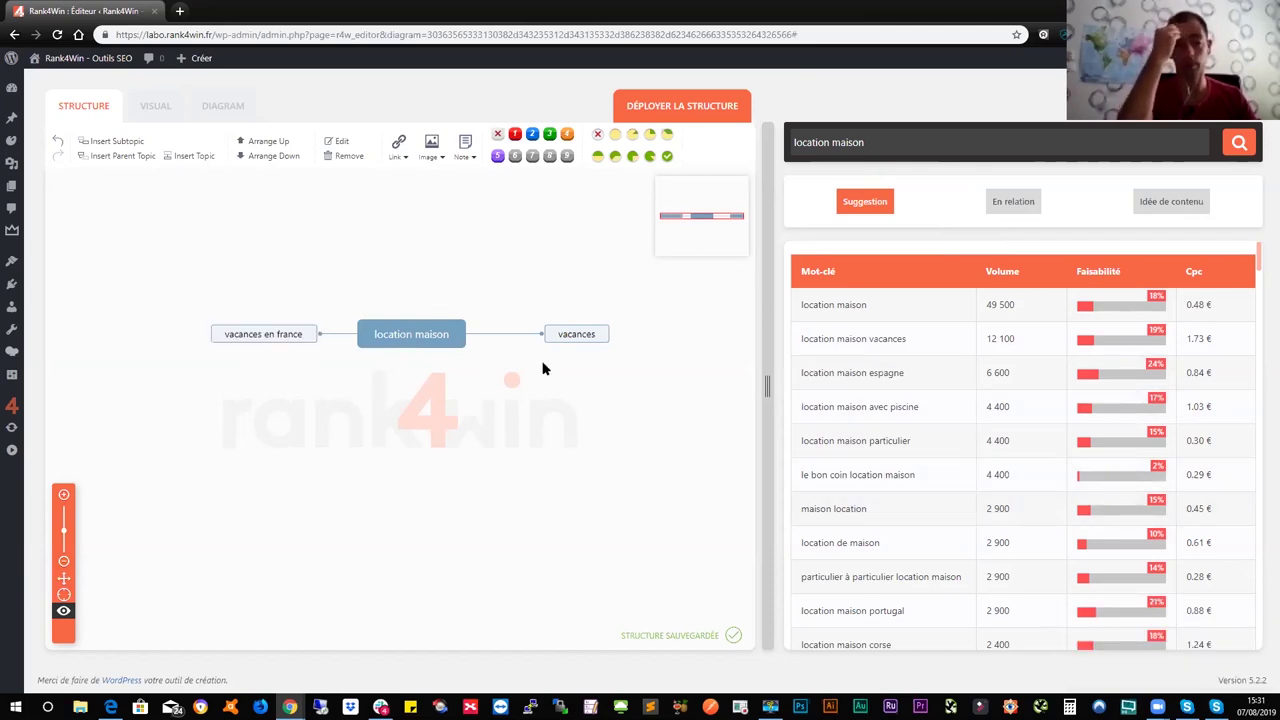
Rename the "vacances" node "vacances ailleurs"
{"action": "double_click", "coordinate": [590, 338]}
{"action": "left_click", "coordinate": [604, 342]}
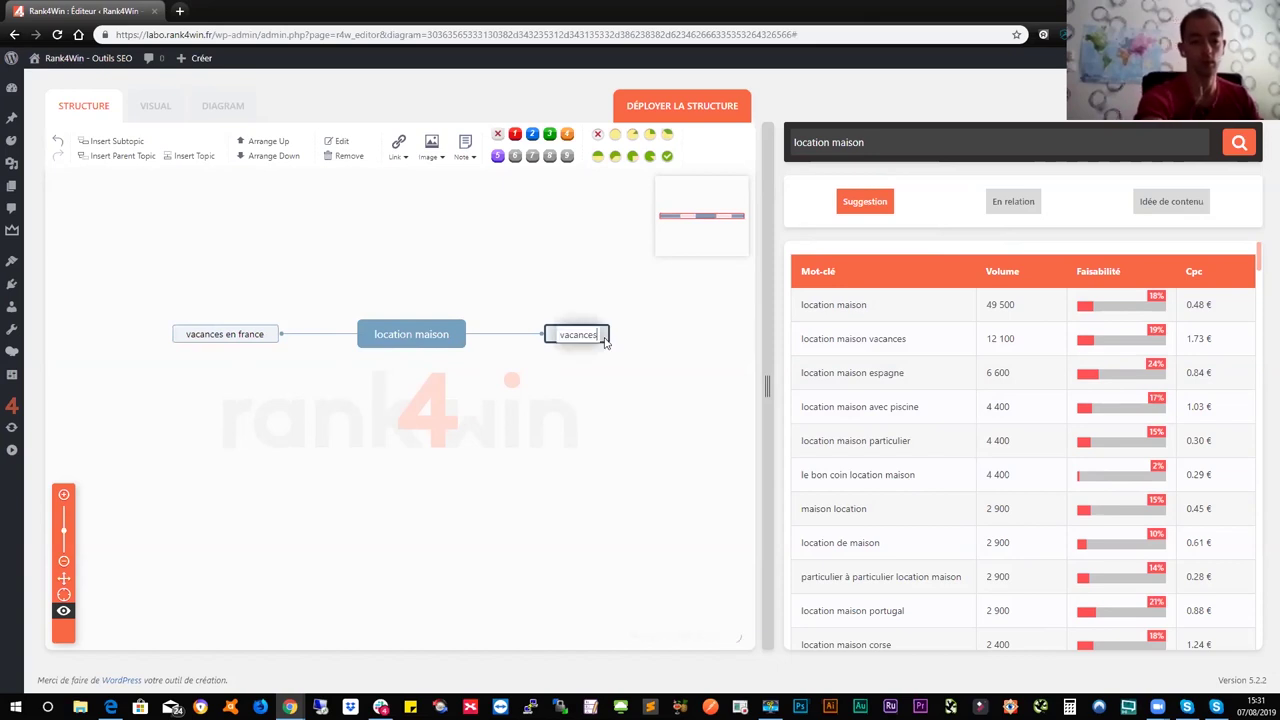
{"action": "type", "text": "e"}
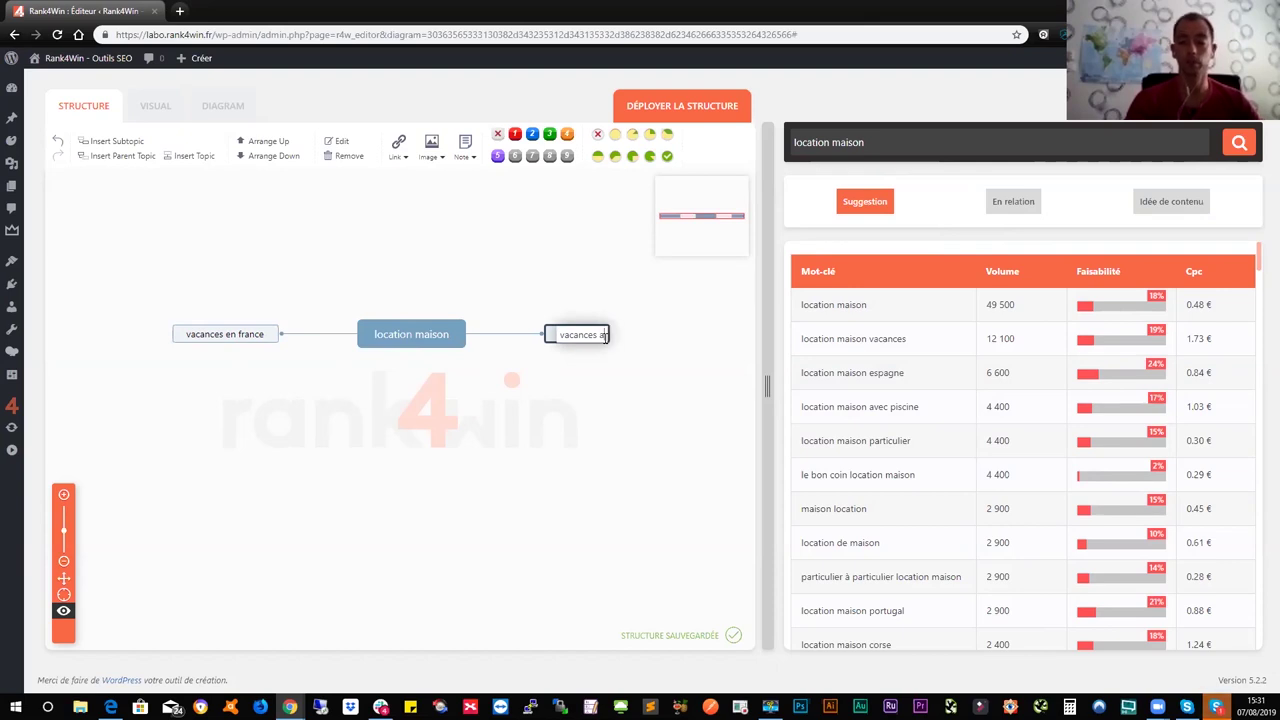
{"action": "key", "text": "BackSpace"}
{"action": "type", "text": "ailleur"}
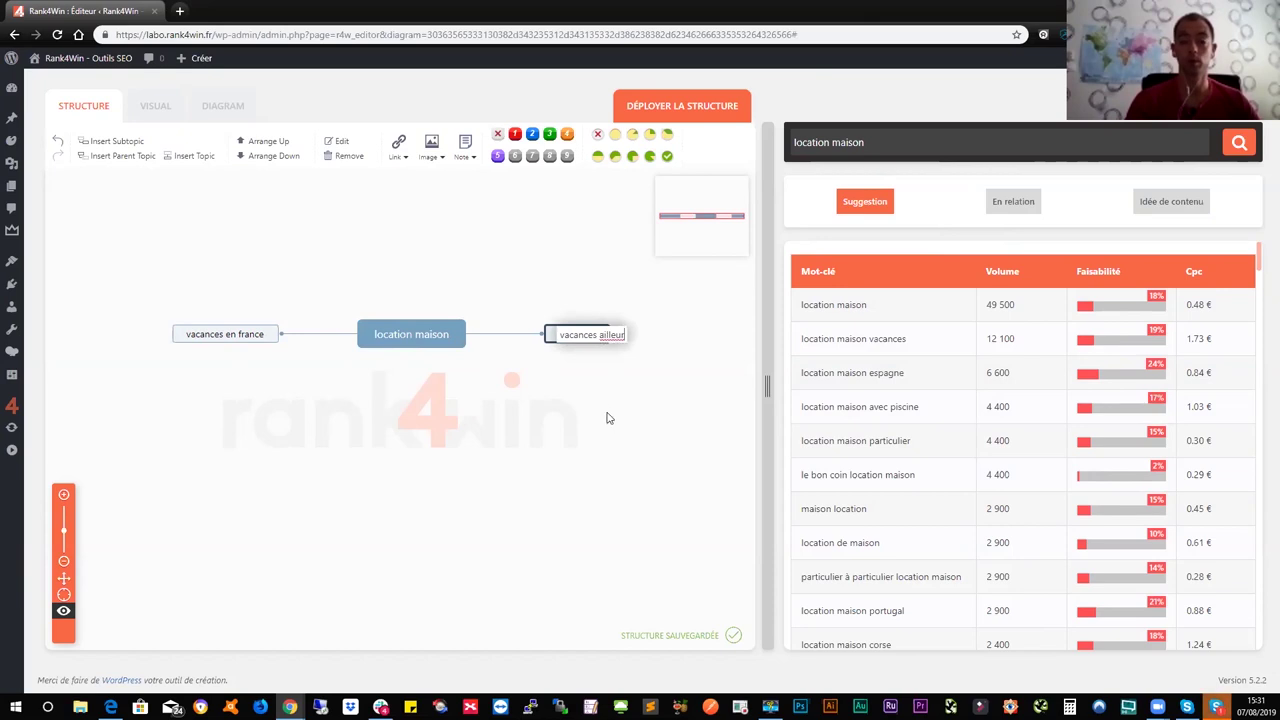
{"action": "double_click", "coordinate": [606, 334]}
{"action": "left_click", "coordinate": [620, 337]}
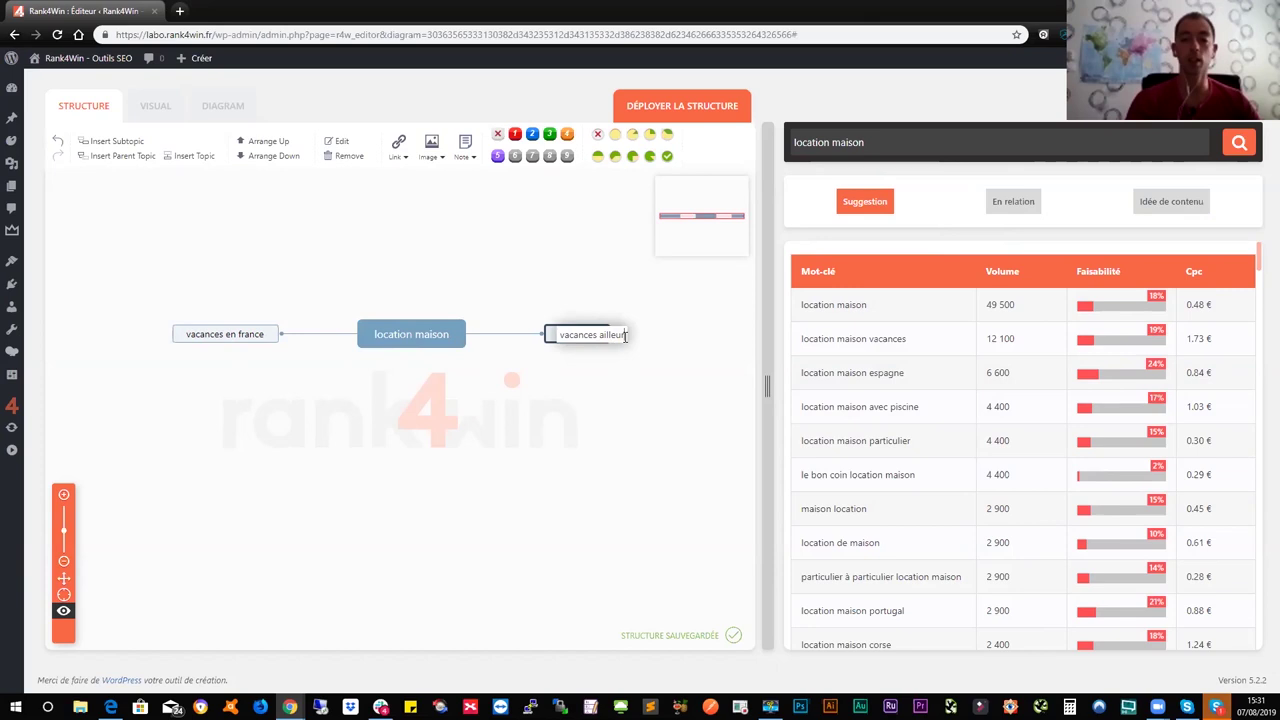
{"action": "type", "text": "s"}
{"action": "left_click", "coordinate": [657, 403]}
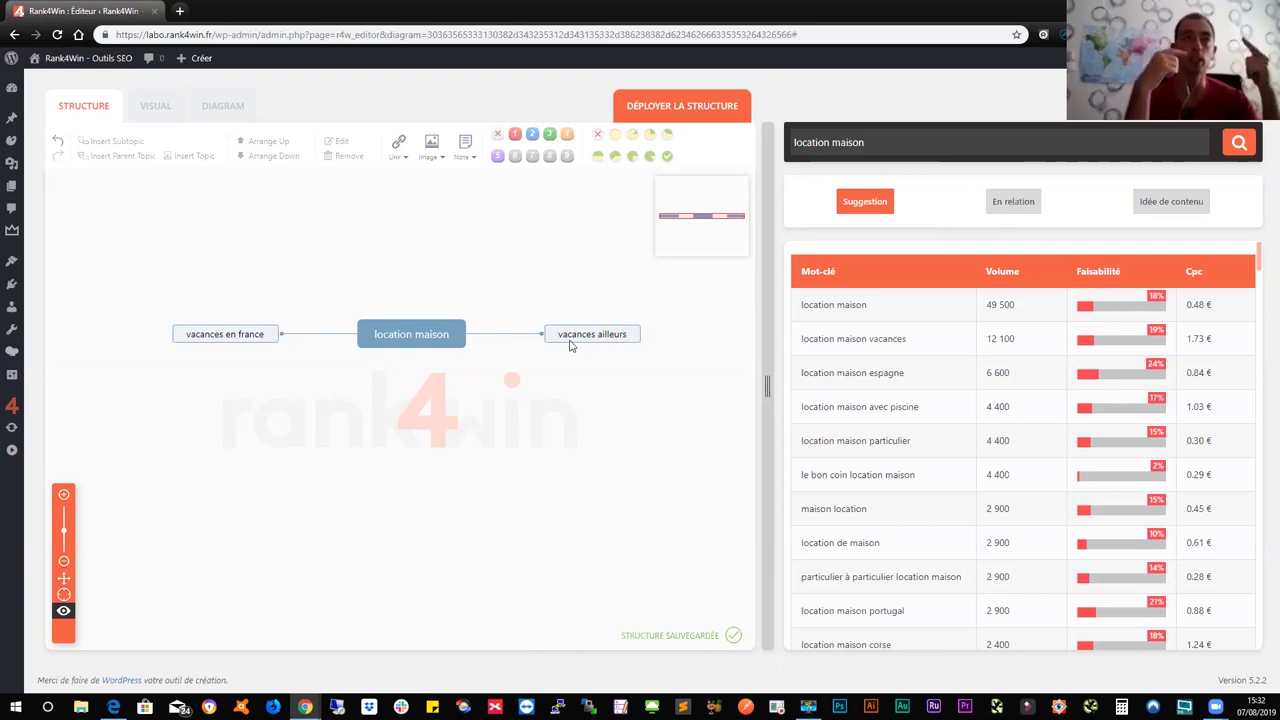
Add a subtopic named "immobilier" under the "location maison" root node
{"action": "left_click", "coordinate": [451, 337]}
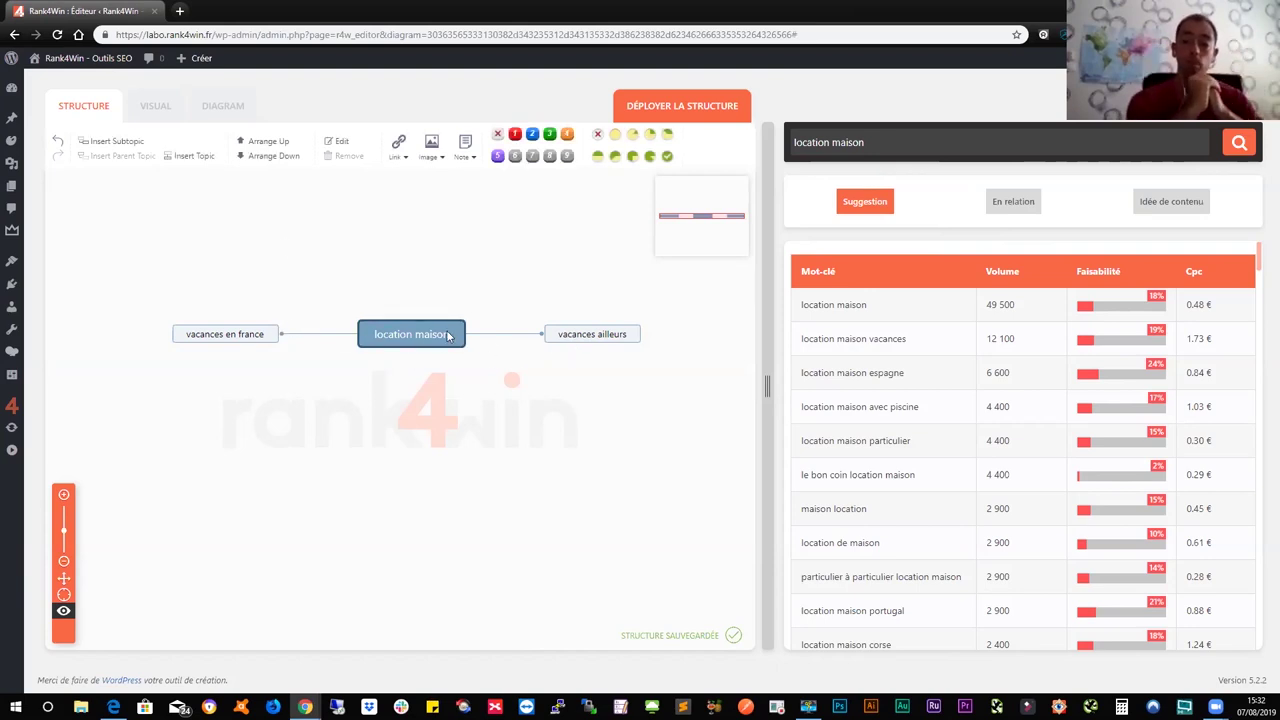
{"action": "left_click", "coordinate": [117, 141]}
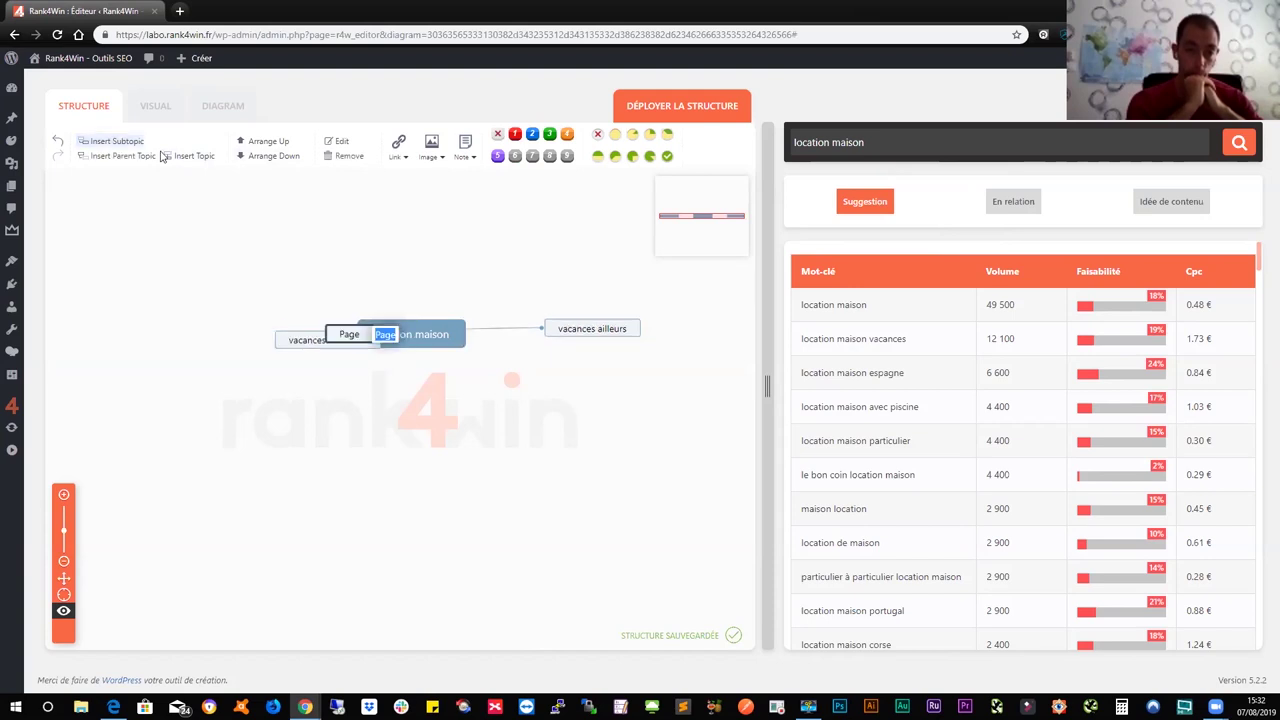
{"action": "type", "text": "immo"}
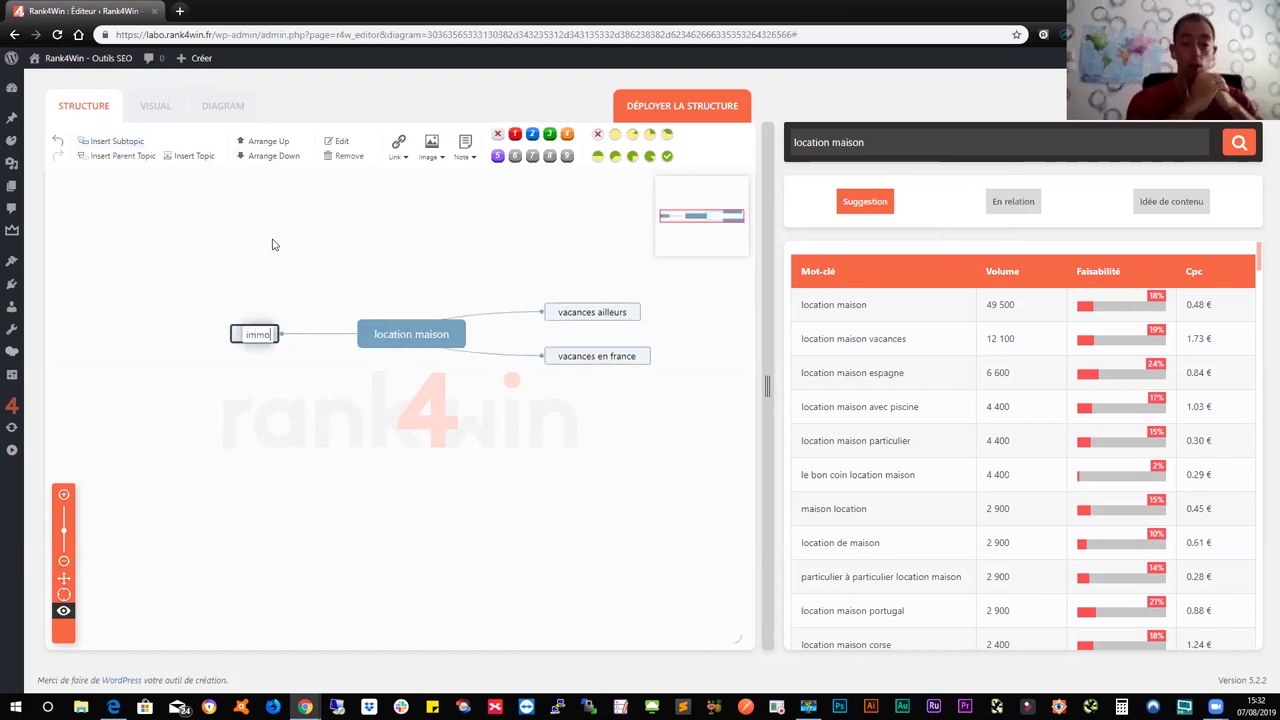
{"action": "type", "text": "bilier"}
{"action": "key", "text": "Return"}
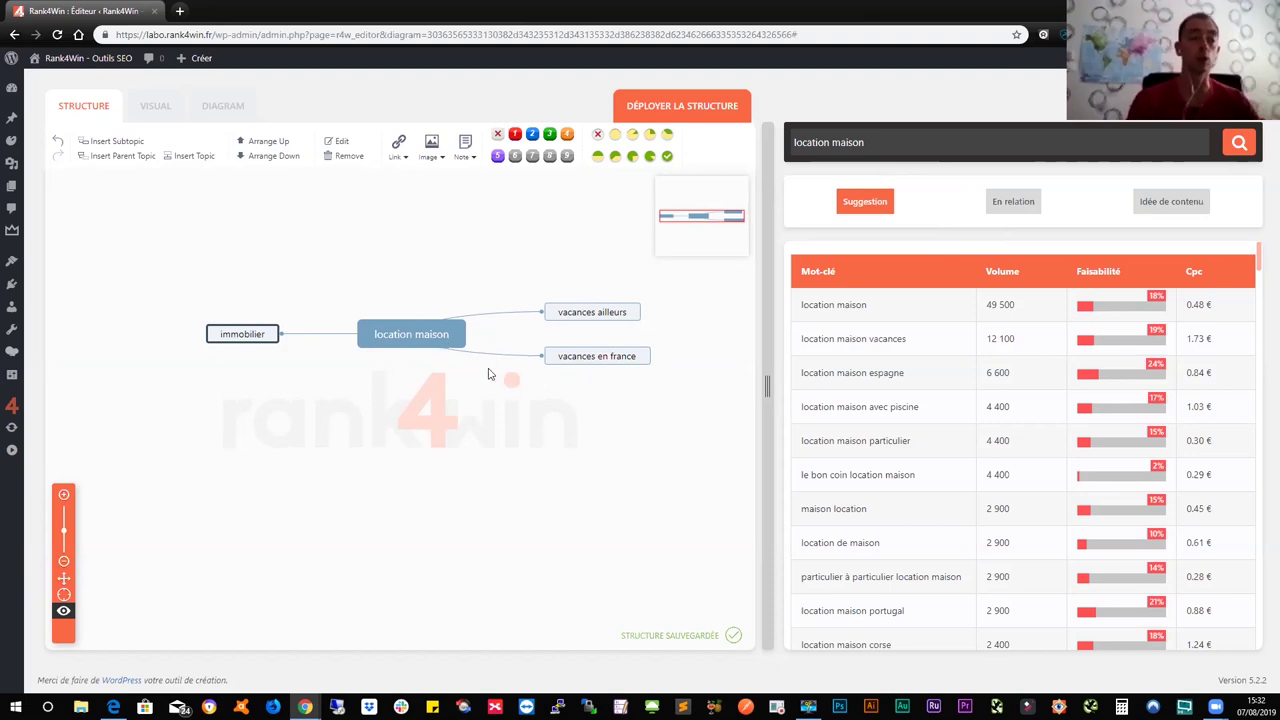
Add a subtopic named "information administrative" under the "location maison" root node
{"action": "left_click", "coordinate": [422, 342]}
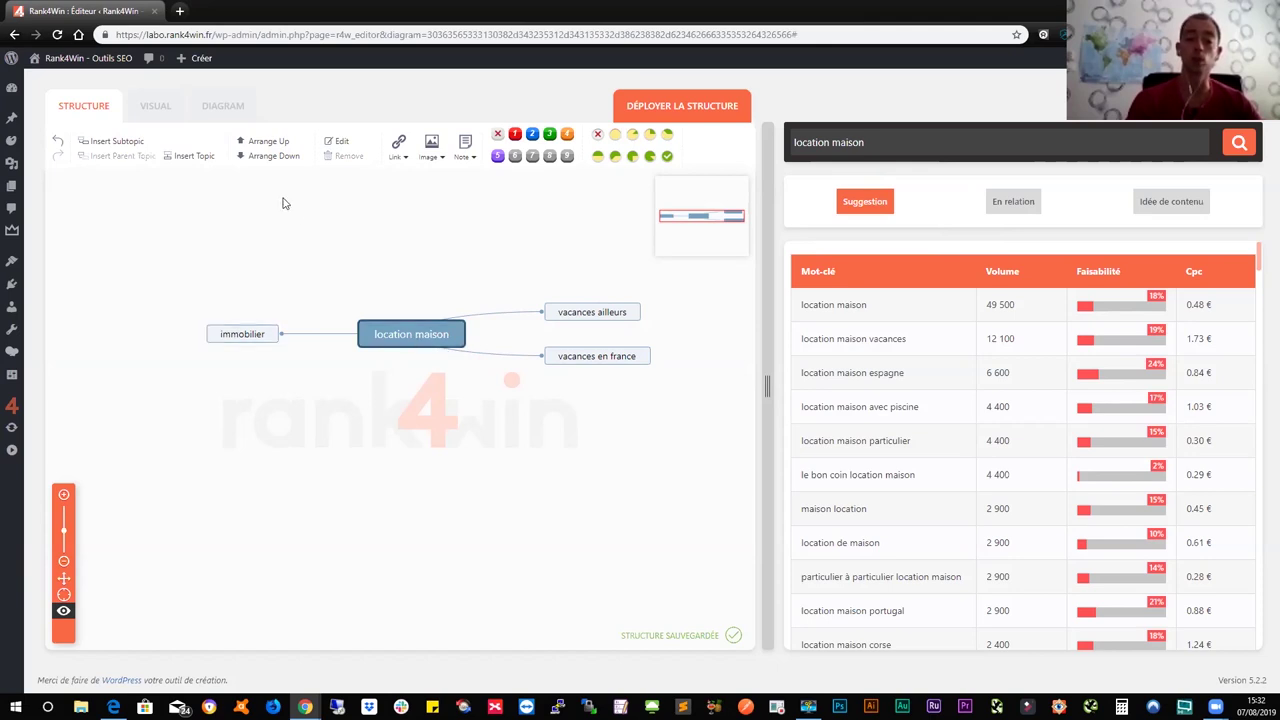
{"action": "left_click", "coordinate": [140, 143]}
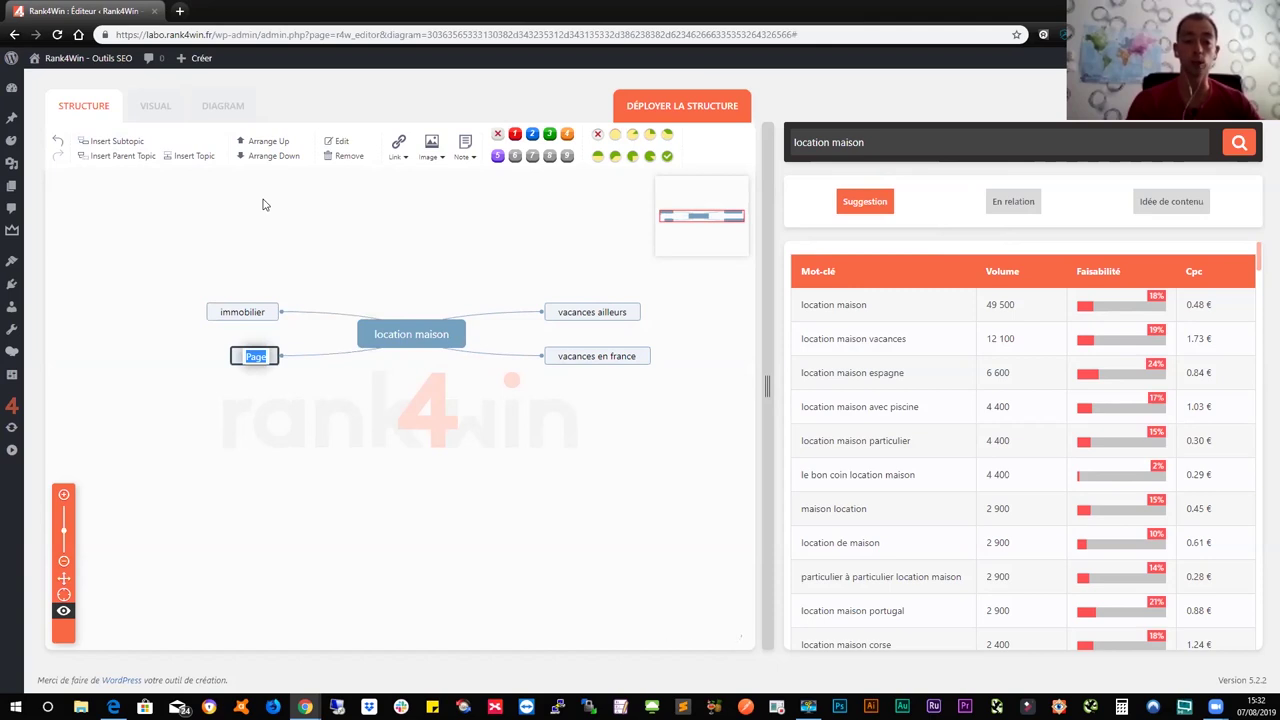
{"action": "type", "text": "infor"}
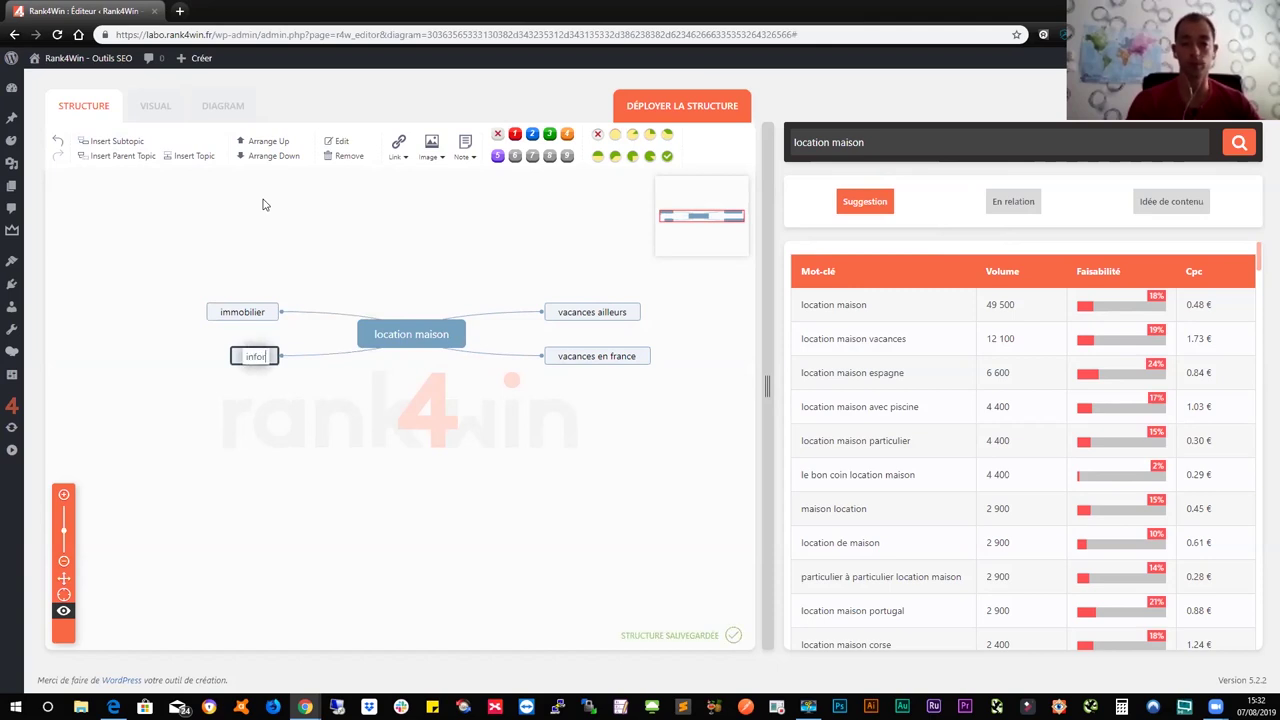
{"action": "type", "text": "mation"}
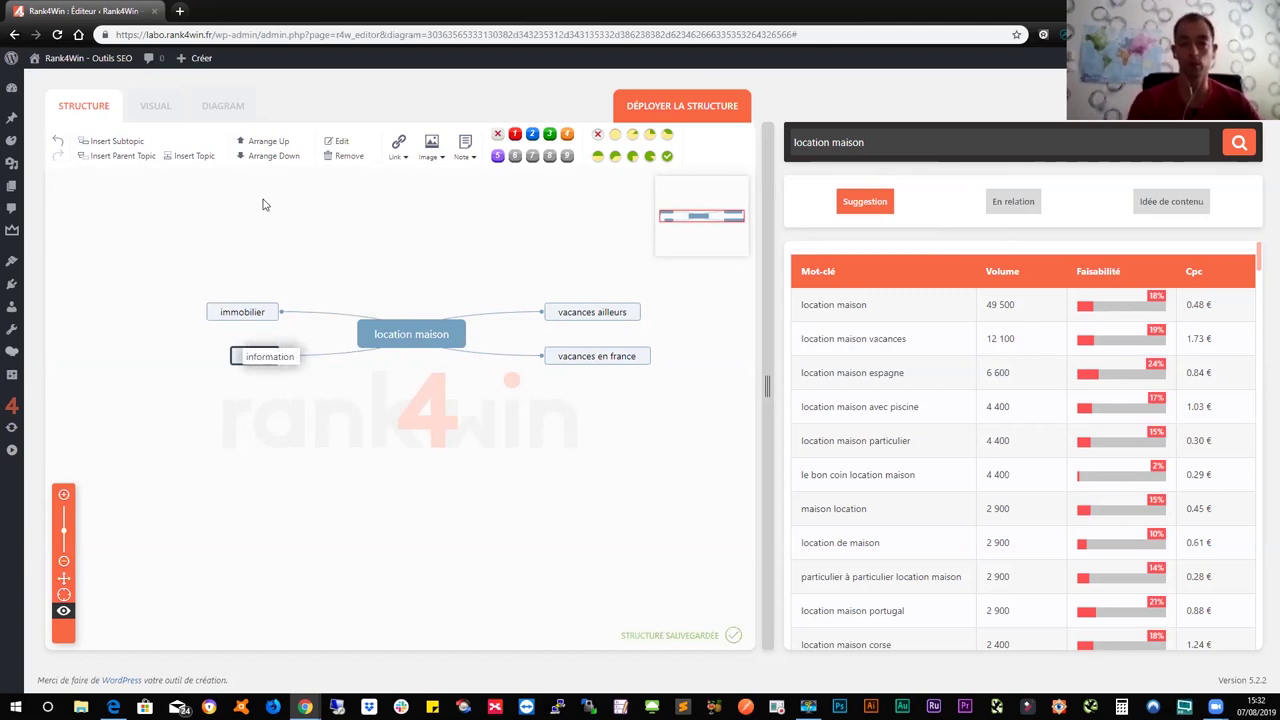
{"action": "type", "text": " adminis"}
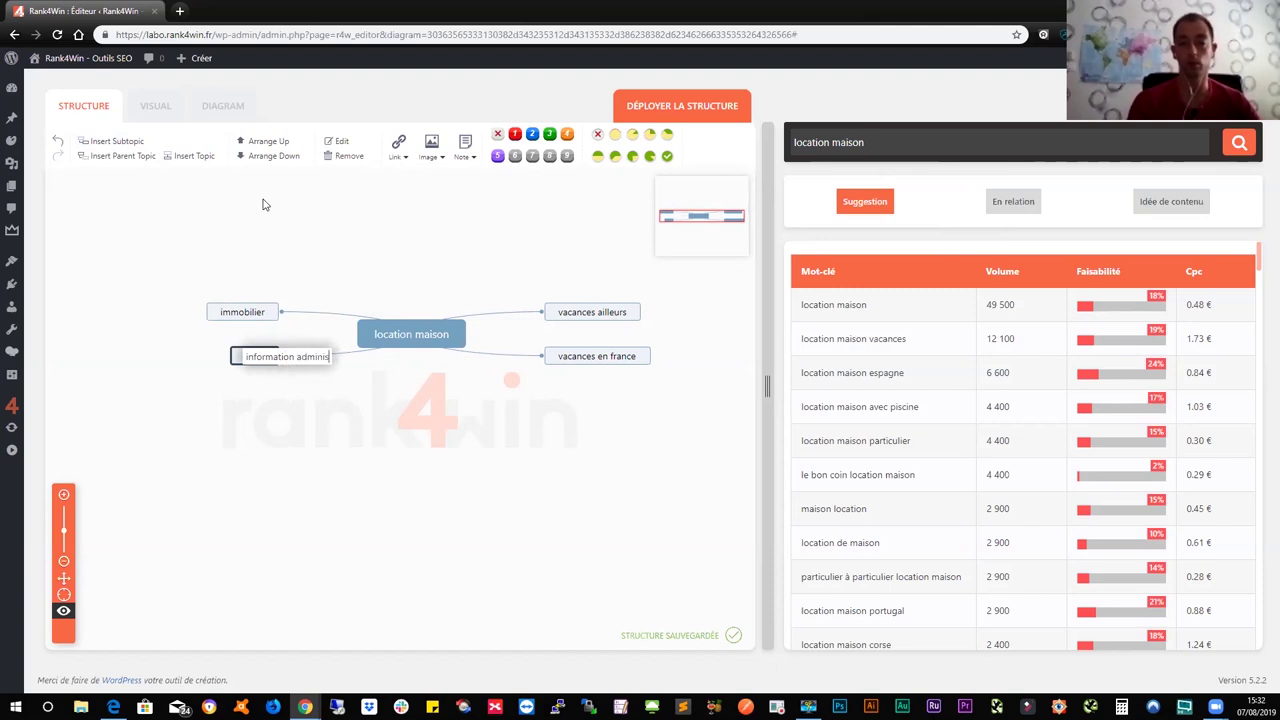
{"action": "type", "text": "trative"}
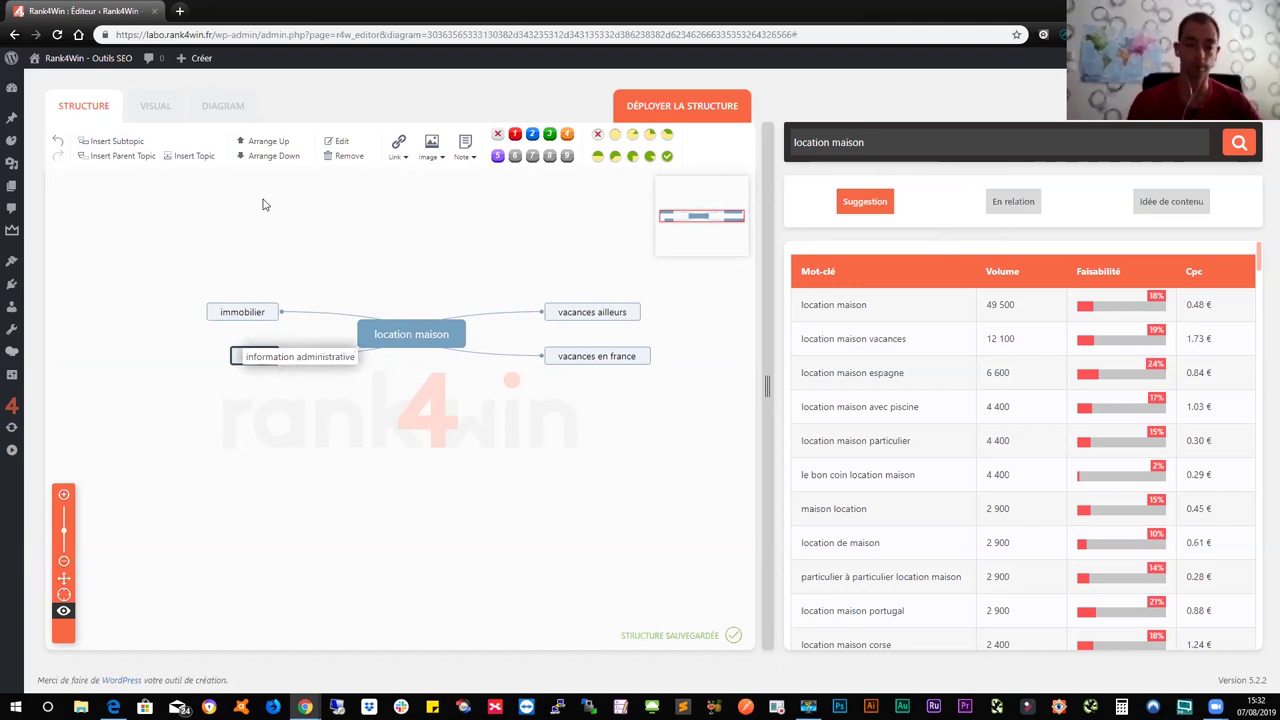
{"action": "key", "text": "Return"}
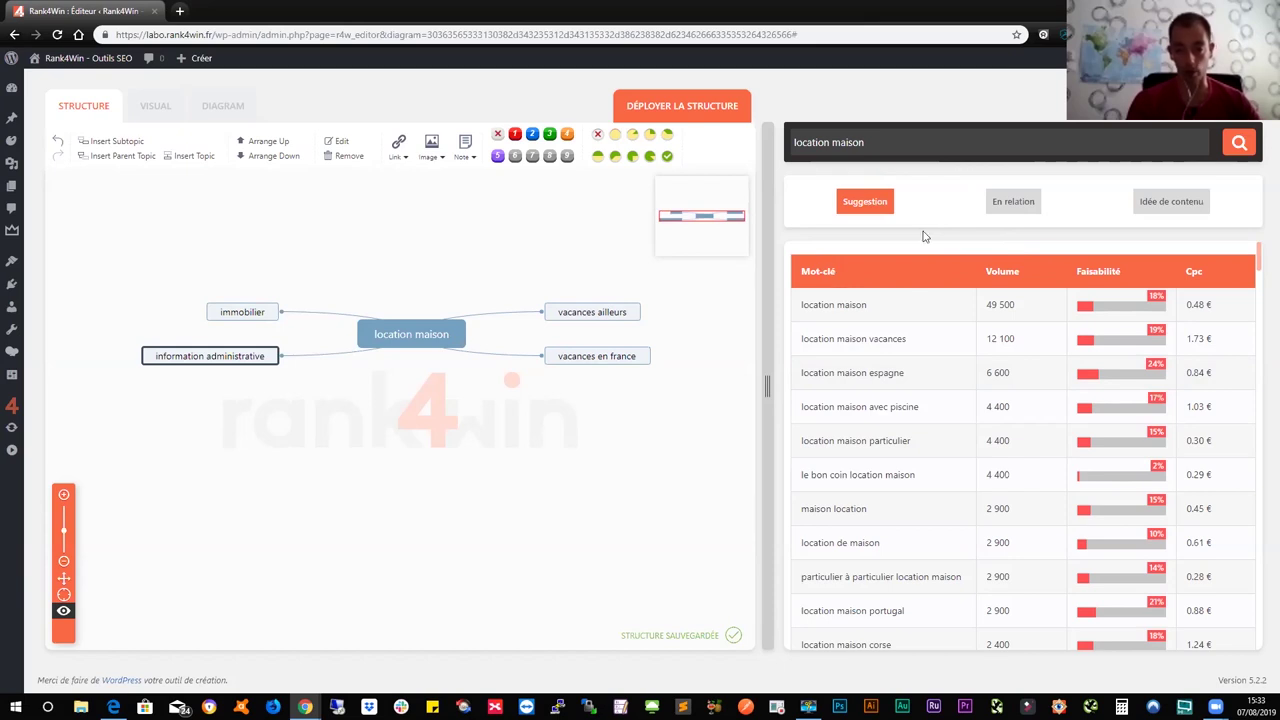
Show the content ideas for "location maison" and expand the "comment" group of questions
{"action": "left_click", "coordinate": [1176, 206]}
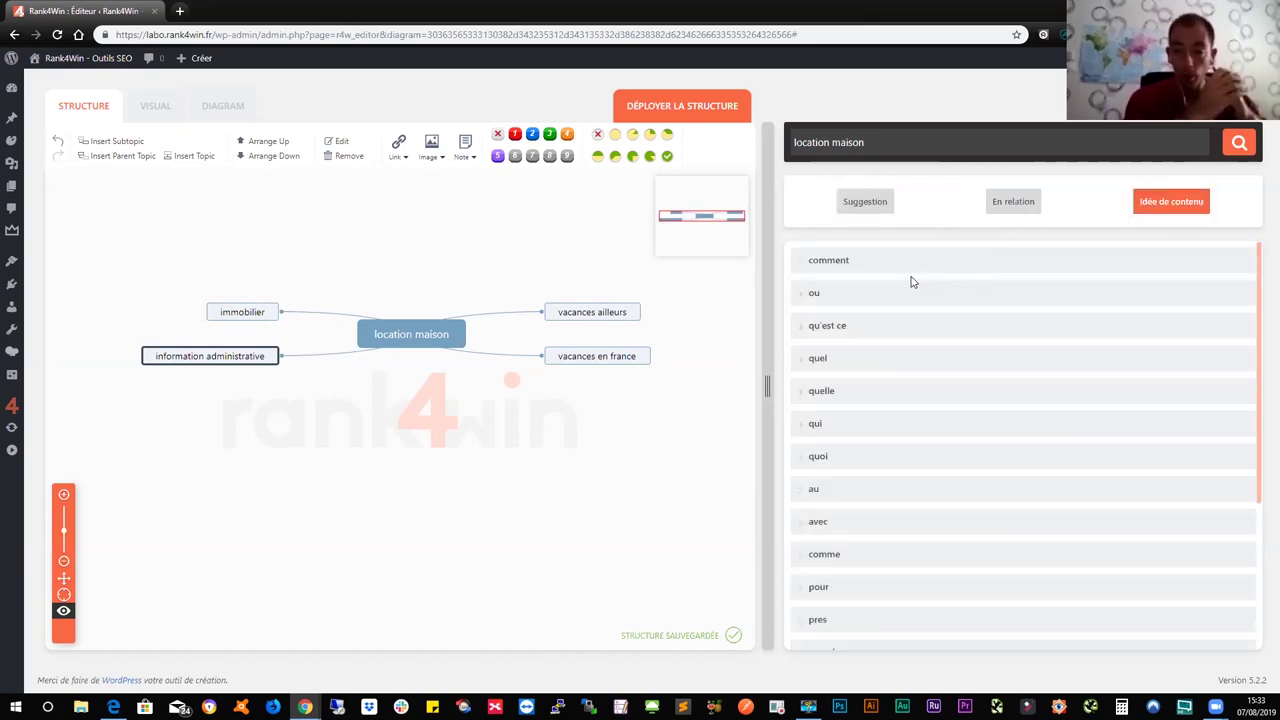
{"action": "left_click", "coordinate": [891, 268]}
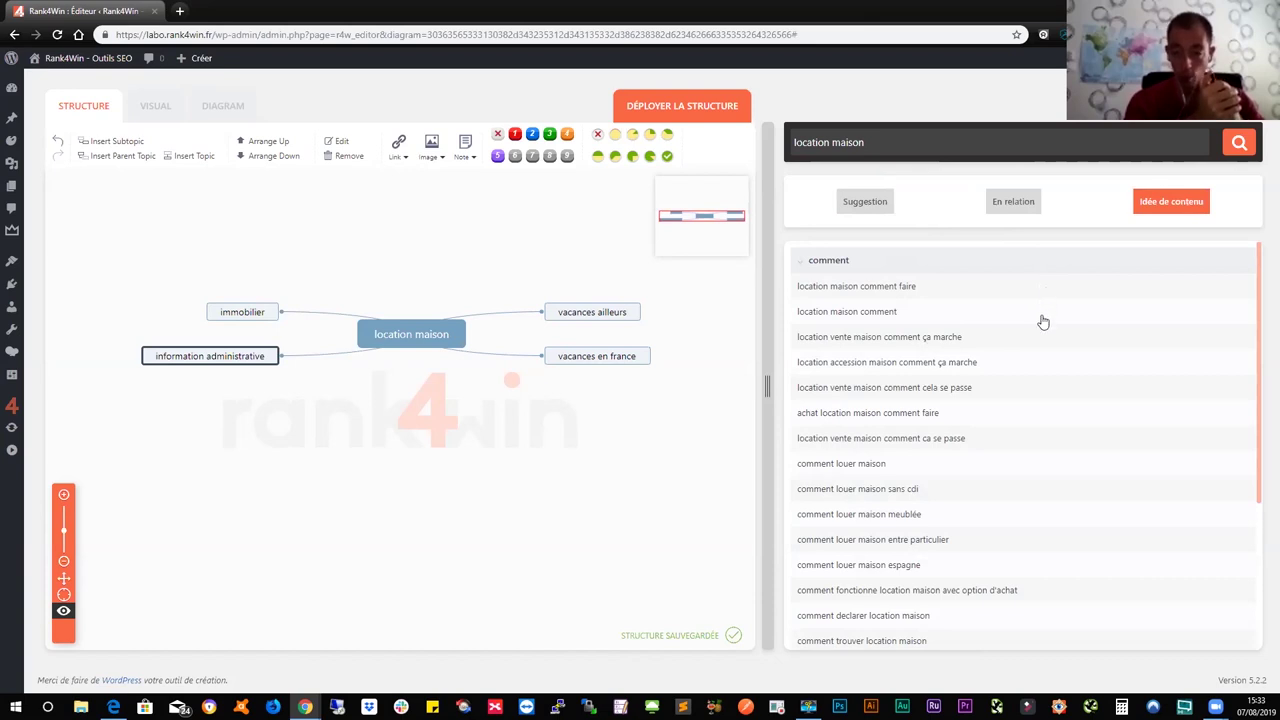
{"action": "scroll", "coordinate": [1043, 322], "scroll_direction": "down", "scroll_amount": 1}
{"action": "scroll", "coordinate": [1043, 322], "scroll_direction": "up", "scroll_amount": 1}
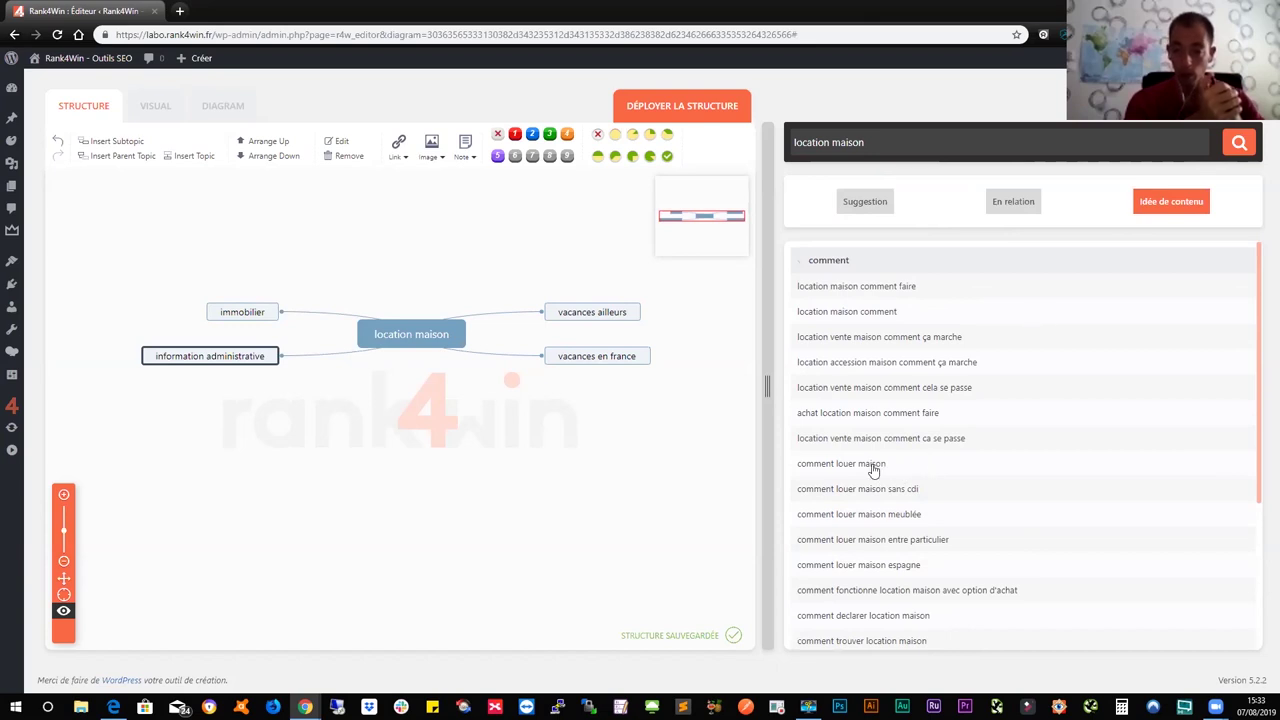
{"action": "scroll", "coordinate": [1009, 438], "scroll_direction": "down", "scroll_amount": 1}
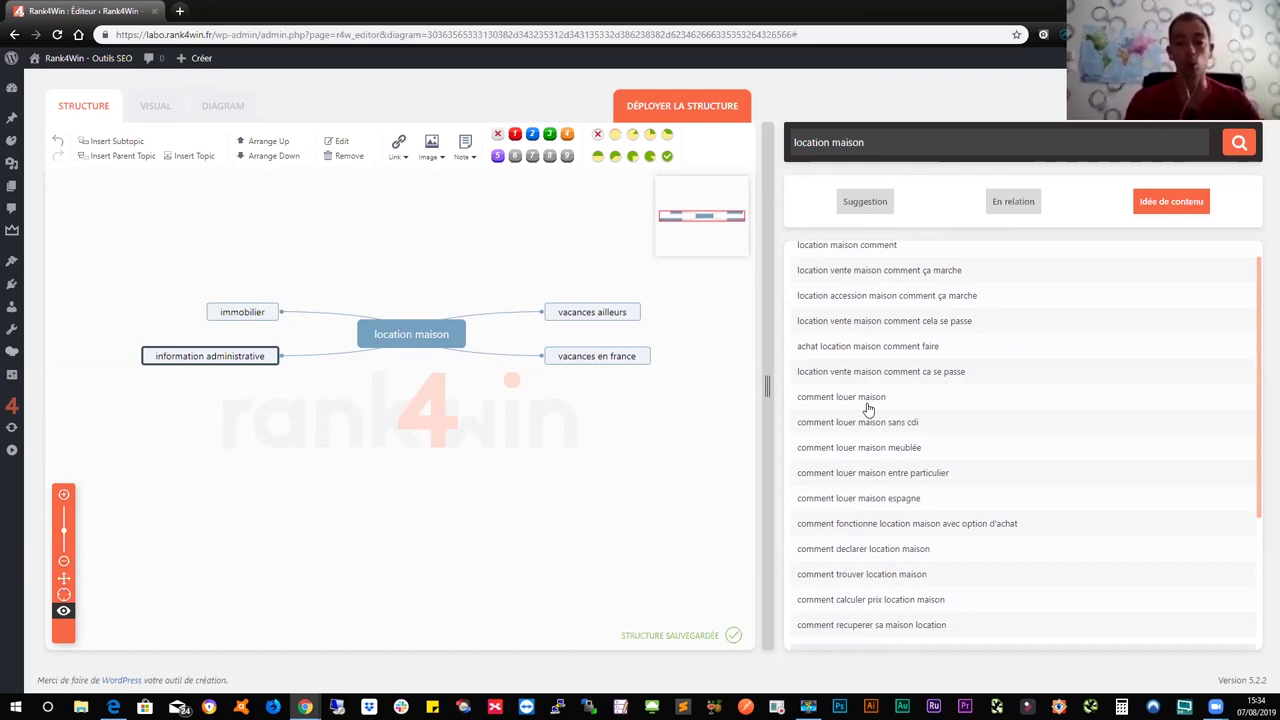
Add two subtopics named "france" and "ailleurs" under the "immobilier" node
{"action": "left_click", "coordinate": [590, 316]}
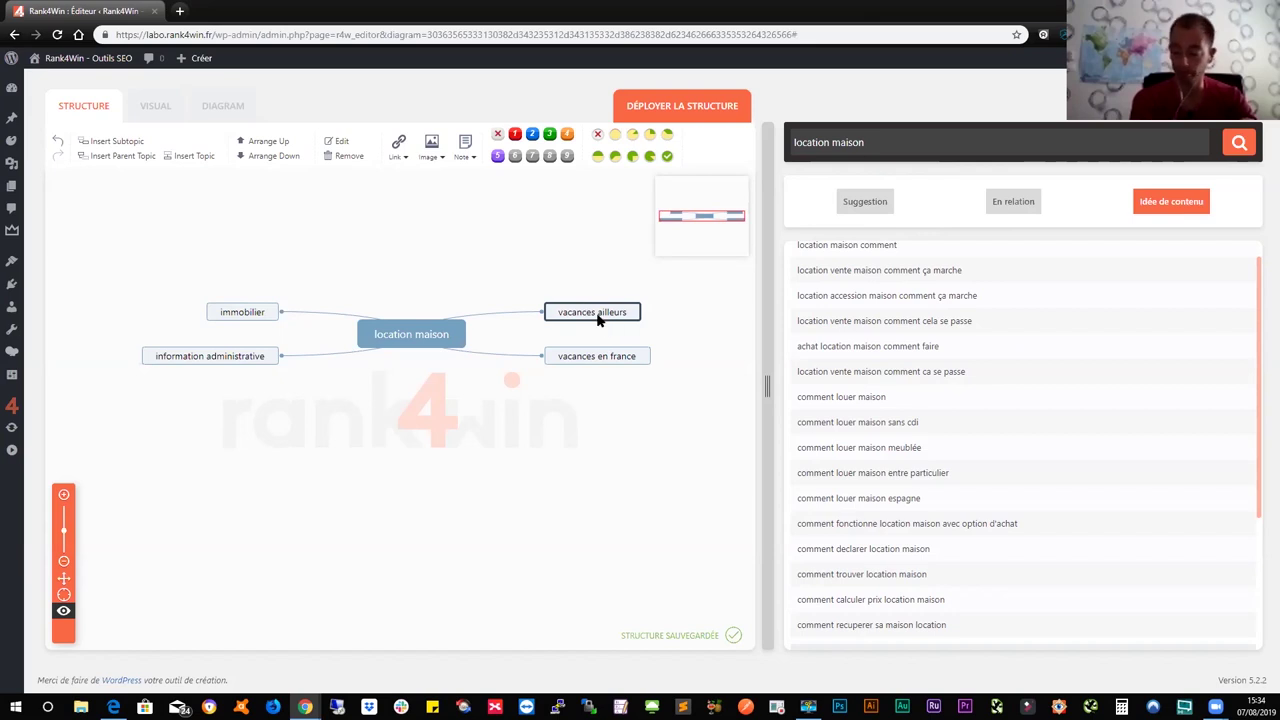
{"action": "left_click", "coordinate": [258, 311]}
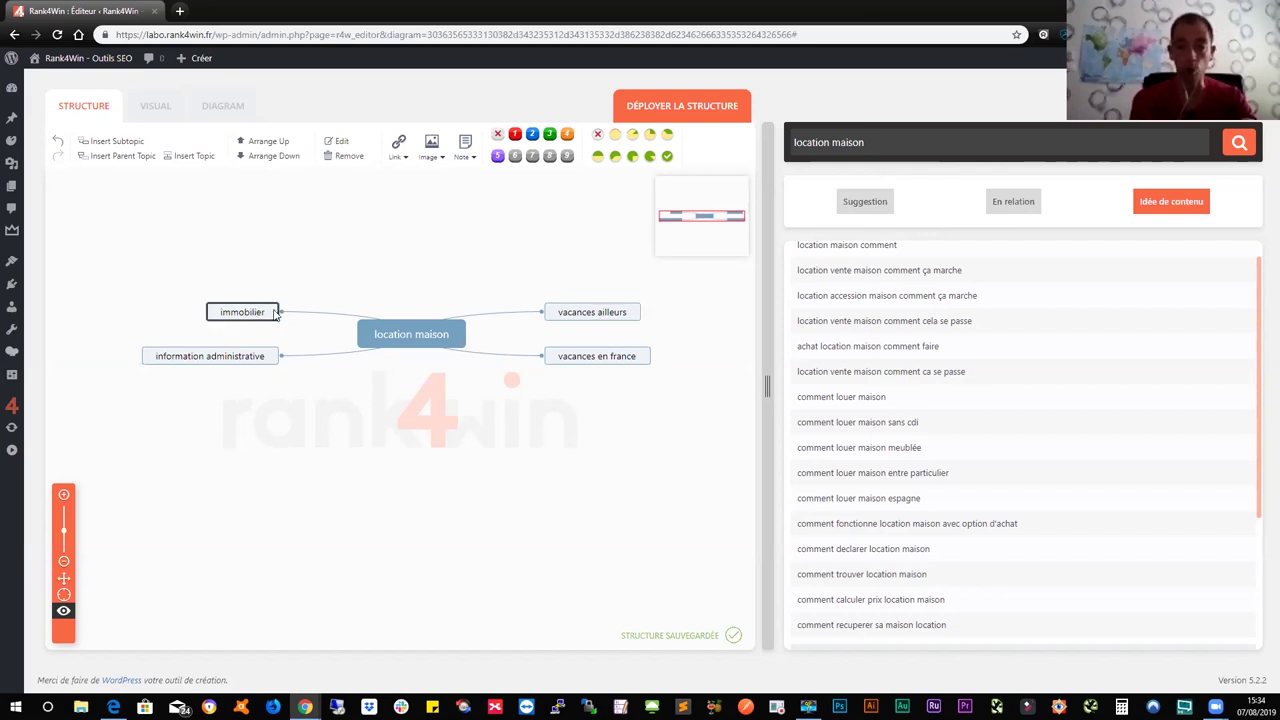
{"action": "left_click", "coordinate": [122, 154]}
{"action": "type", "text": "lrance"}
{"action": "key", "text": "Return"}
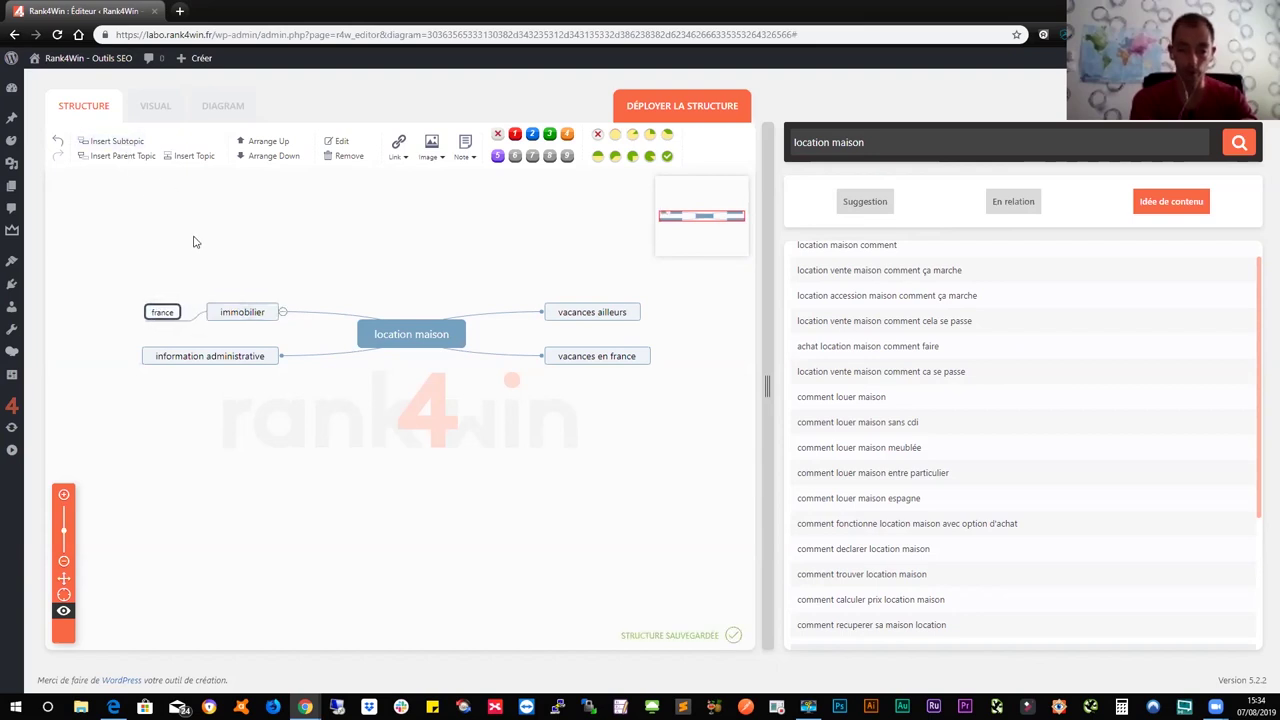
{"action": "left_click", "coordinate": [132, 143]}
{"action": "type", "text": "ailleur"}
{"action": "key", "text": "Return"}
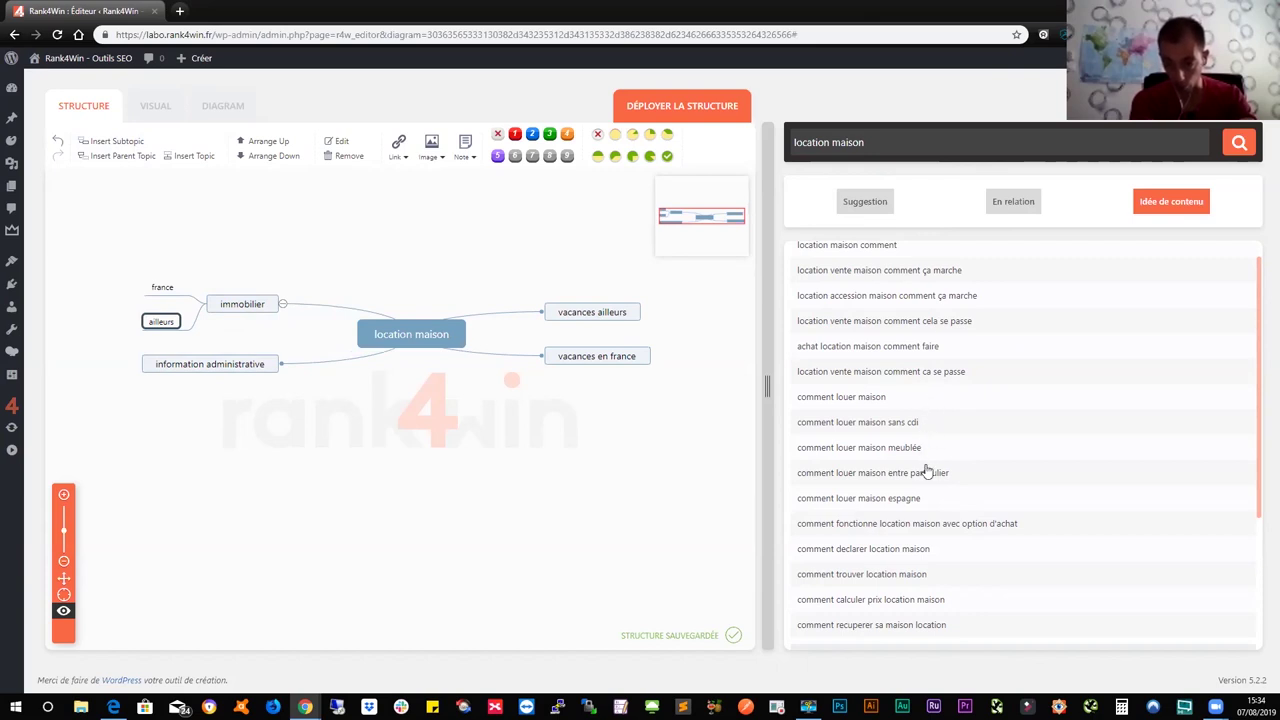
Place the content idea "comment louer maison espagne" under "ailleurs" and "comment louer maison sans cdi" under "information administrative"
{"action": "left_click", "coordinate": [897, 498]}
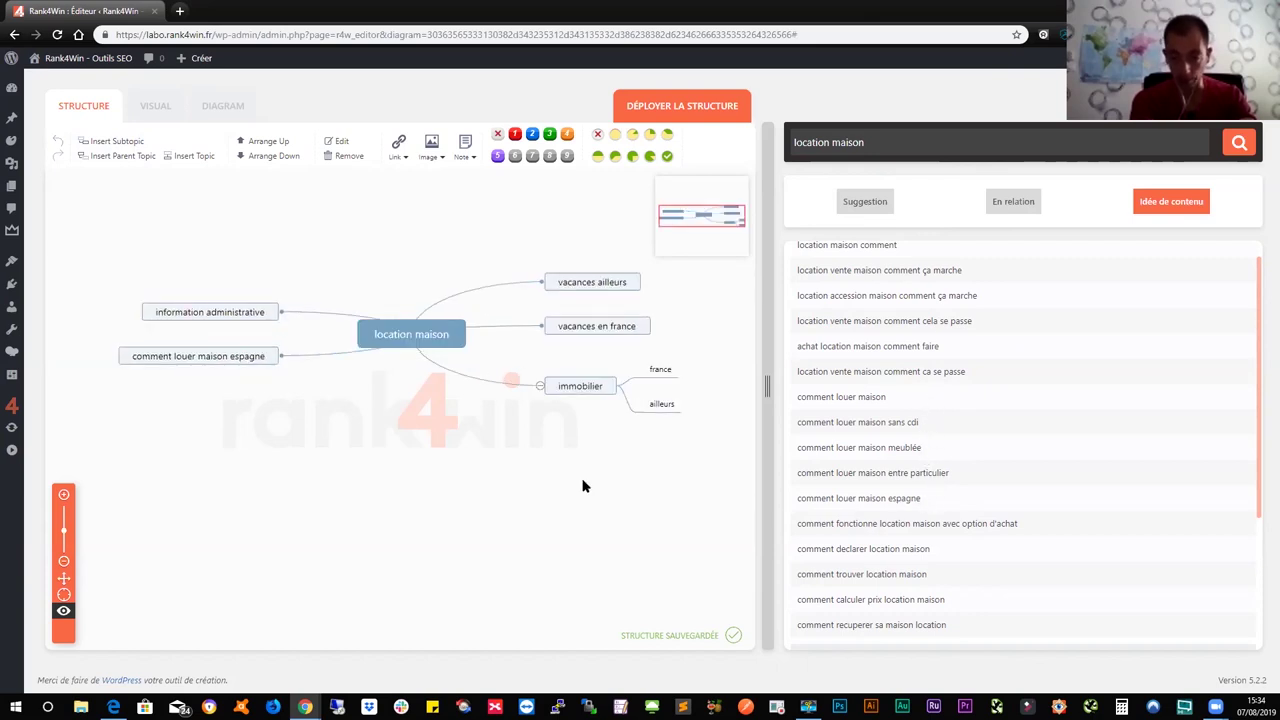
{"action": "left_click", "coordinate": [237, 362]}
{"action": "left_click_drag", "start_coordinate": [475, 437], "coordinate": [697, 503]}
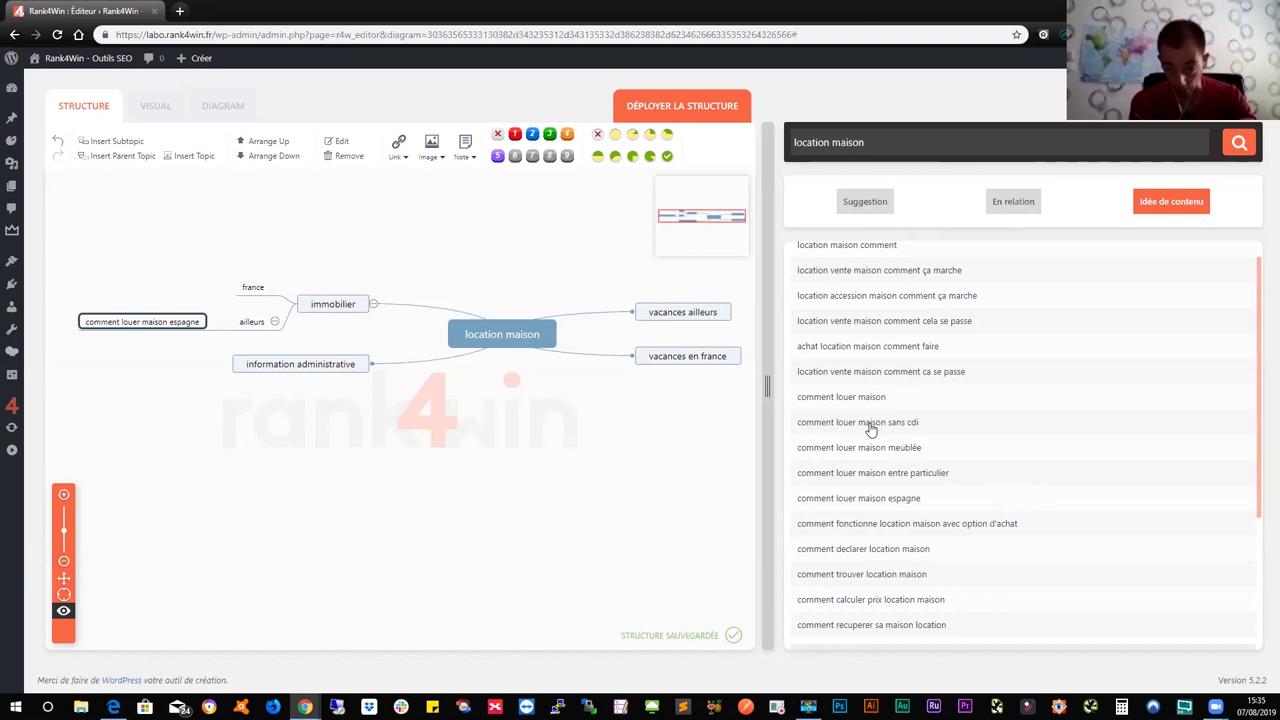
{"action": "left_click_drag", "start_coordinate": [875, 427], "coordinate": [480, 345]}
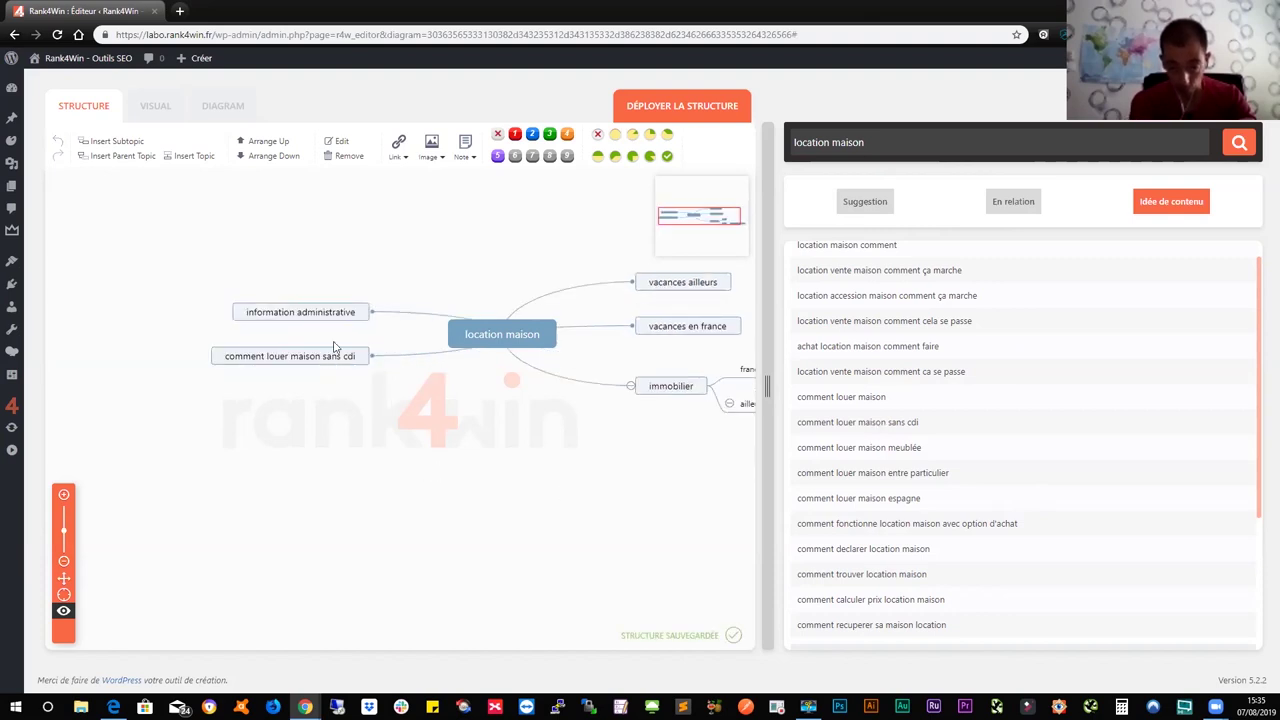
{"action": "left_click_drag", "start_coordinate": [335, 347], "coordinate": [328, 318]}
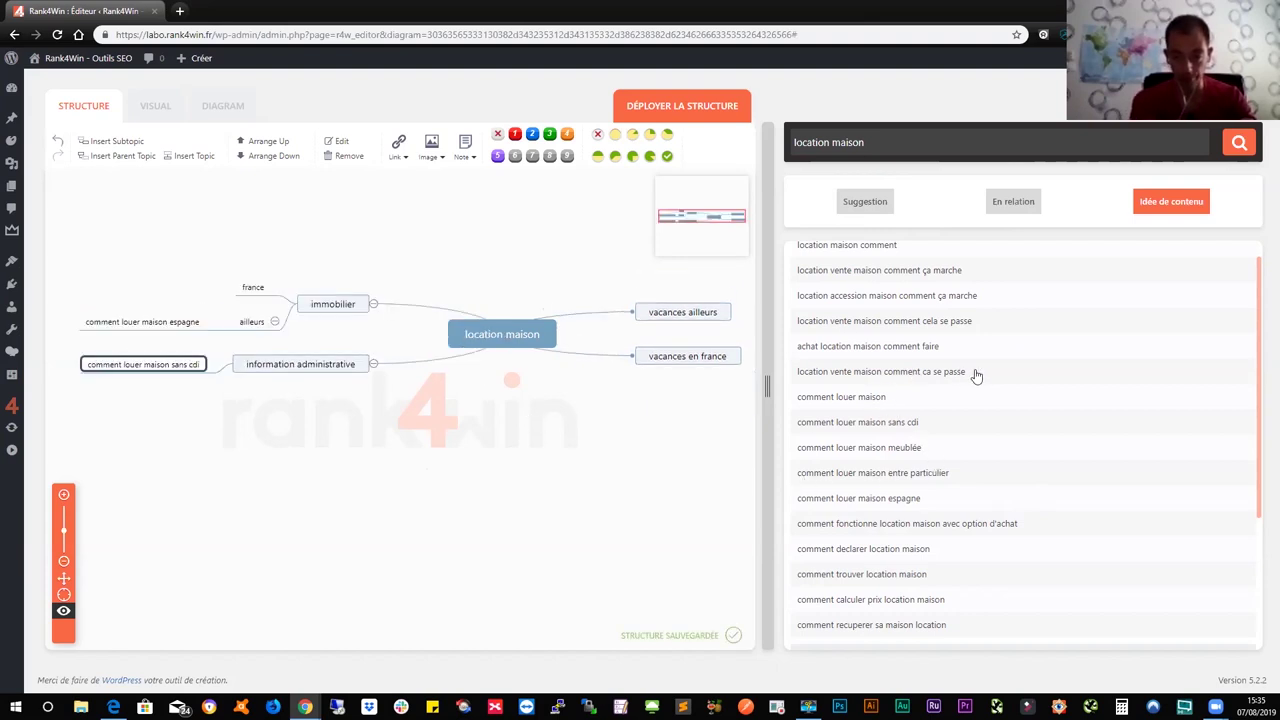
Add the ideas "location vente maison comment ça marche", "location vente maison comment cela se passe" and "achat location maison comment faire" to the root node
{"action": "left_click", "coordinate": [918, 279]}
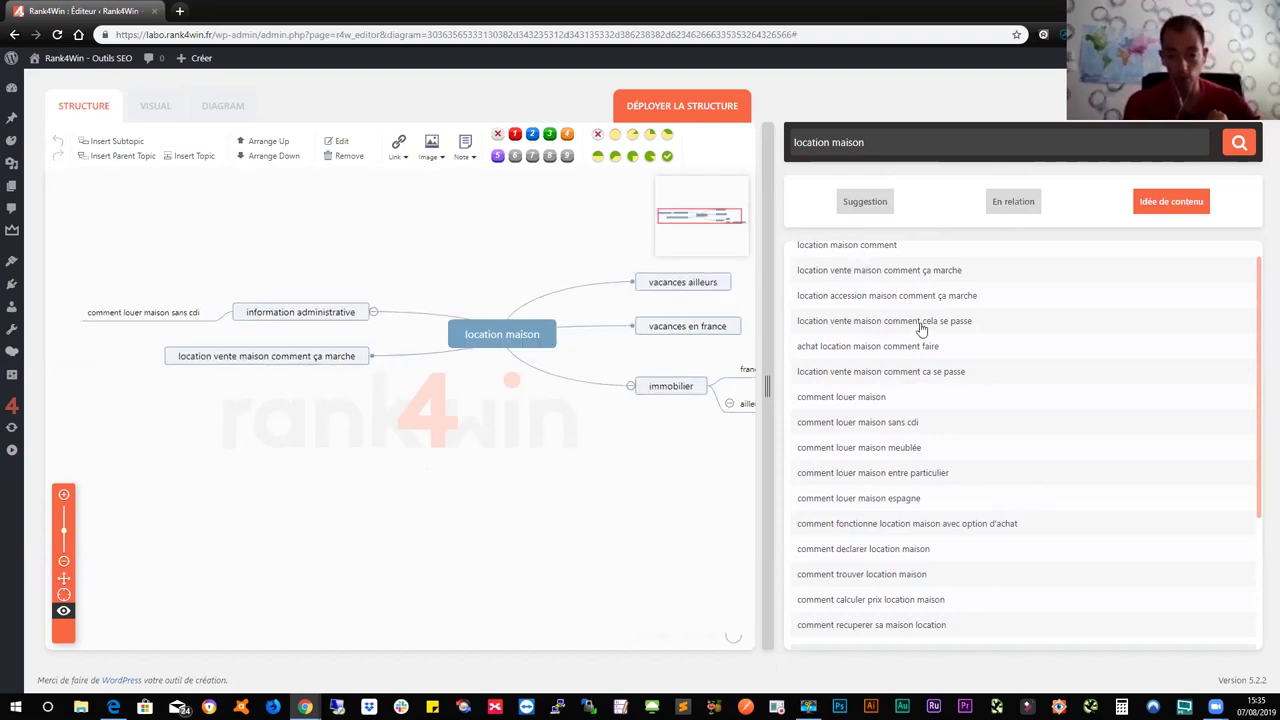
{"action": "left_click", "coordinate": [920, 327]}
{"action": "left_click", "coordinate": [904, 348]}
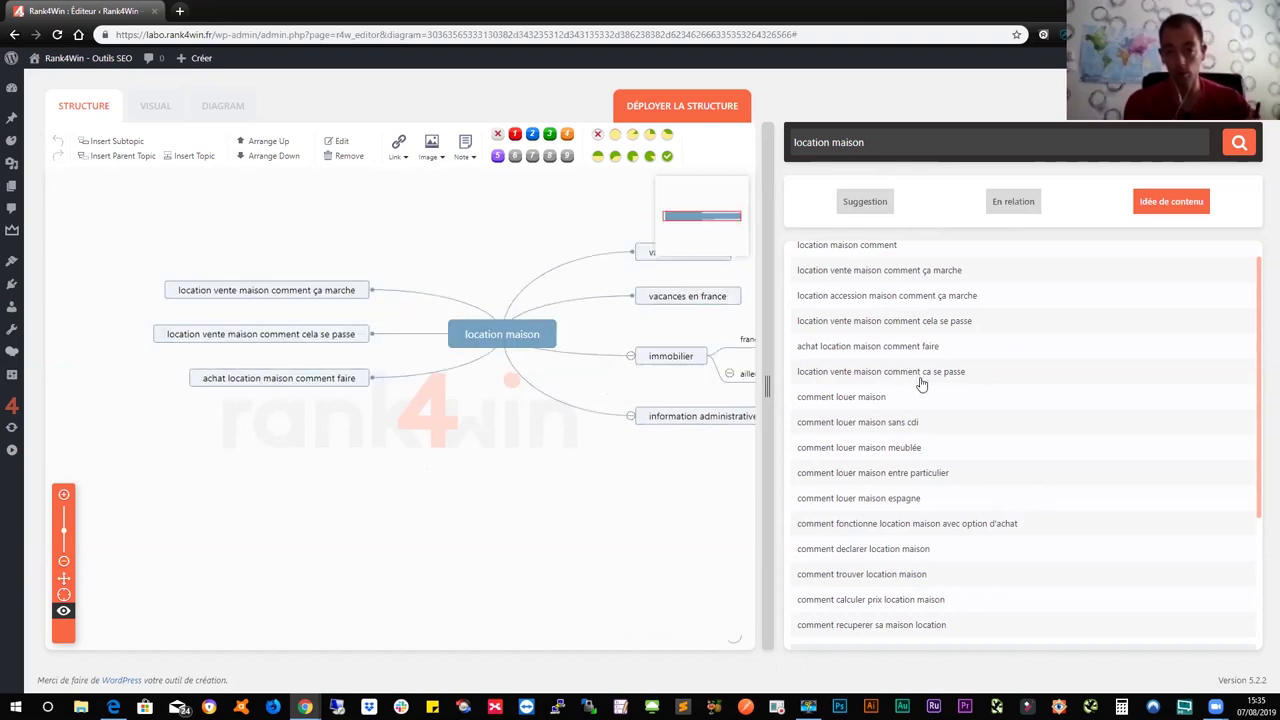
Widen the structure canvas against the keyword panel so that all branches of the map fit
{"action": "left_click_drag", "start_coordinate": [216, 266], "coordinate": [505, 342]}
{"action": "left_click", "coordinate": [521, 344]}
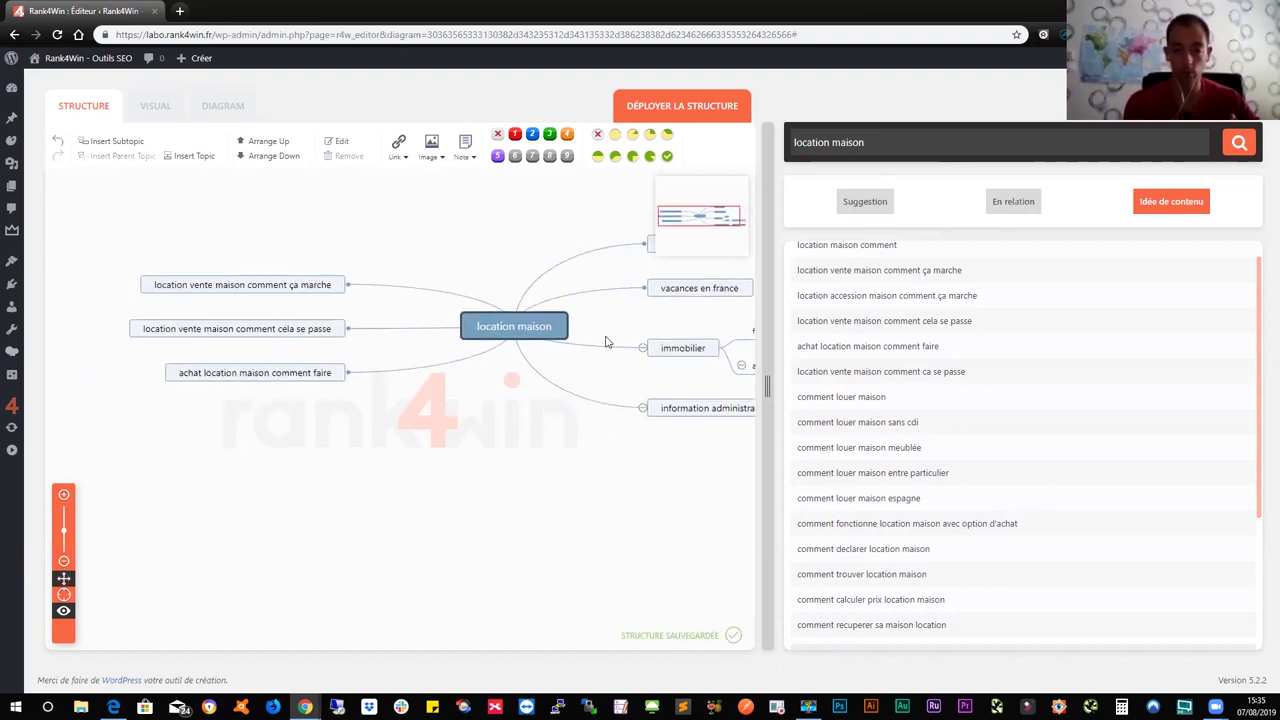
{"action": "left_click_drag", "start_coordinate": [762, 369], "coordinate": [972, 347]}
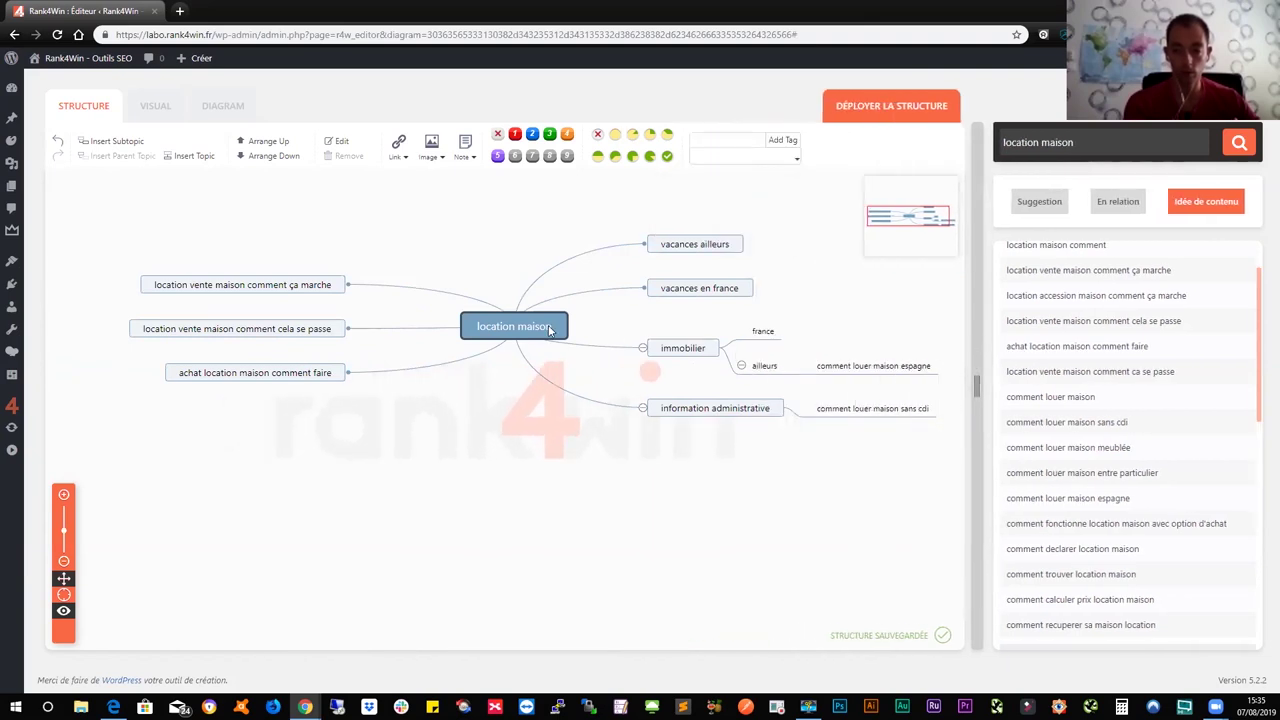
Try the indented tree, organisation chart and fishbone layouts on the "location maison" structure
{"action": "left_click", "coordinate": [226, 108]}
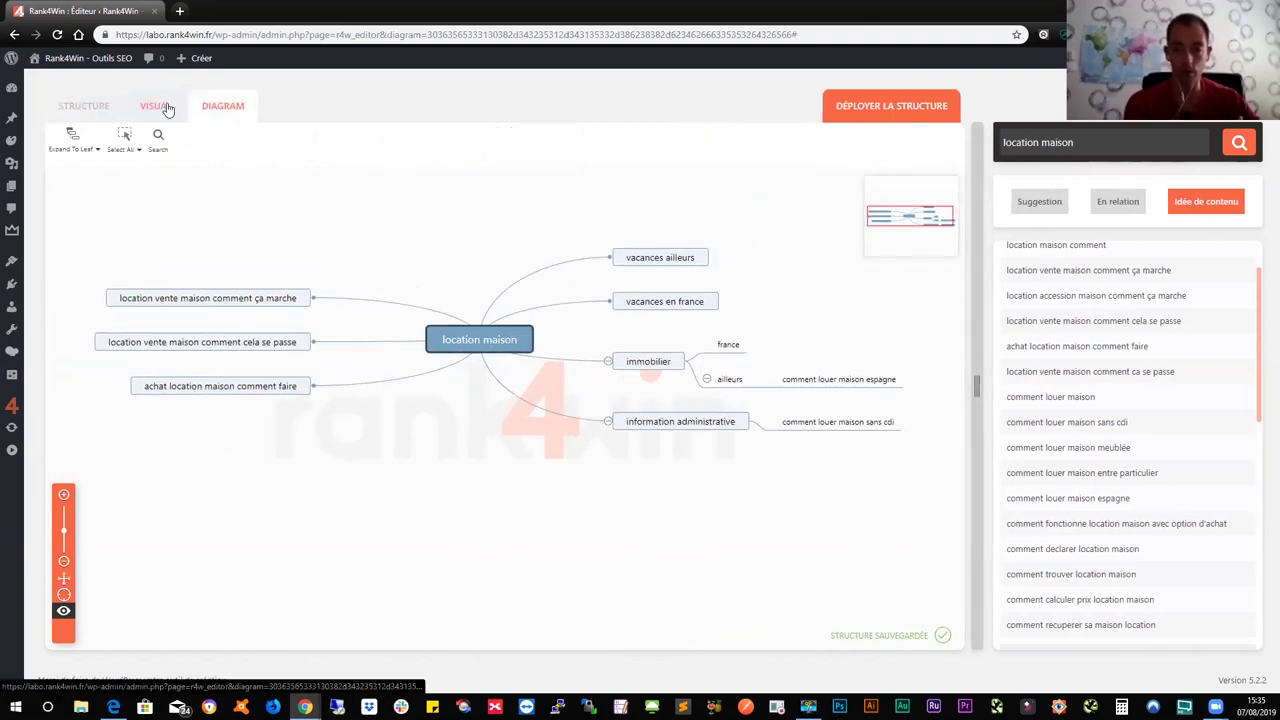
{"action": "left_click", "coordinate": [167, 108]}
{"action": "left_click", "coordinate": [85, 152]}
{"action": "left_click", "coordinate": [113, 184]}
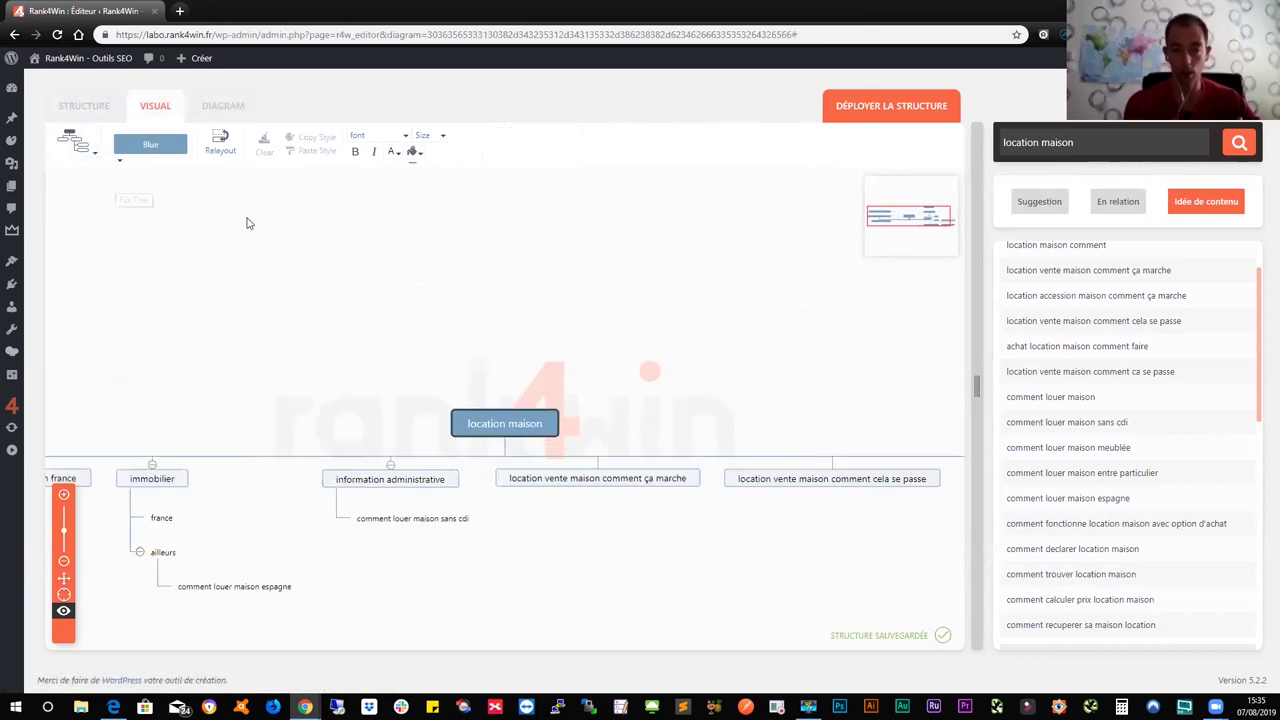
{"action": "left_click", "coordinate": [84, 148]}
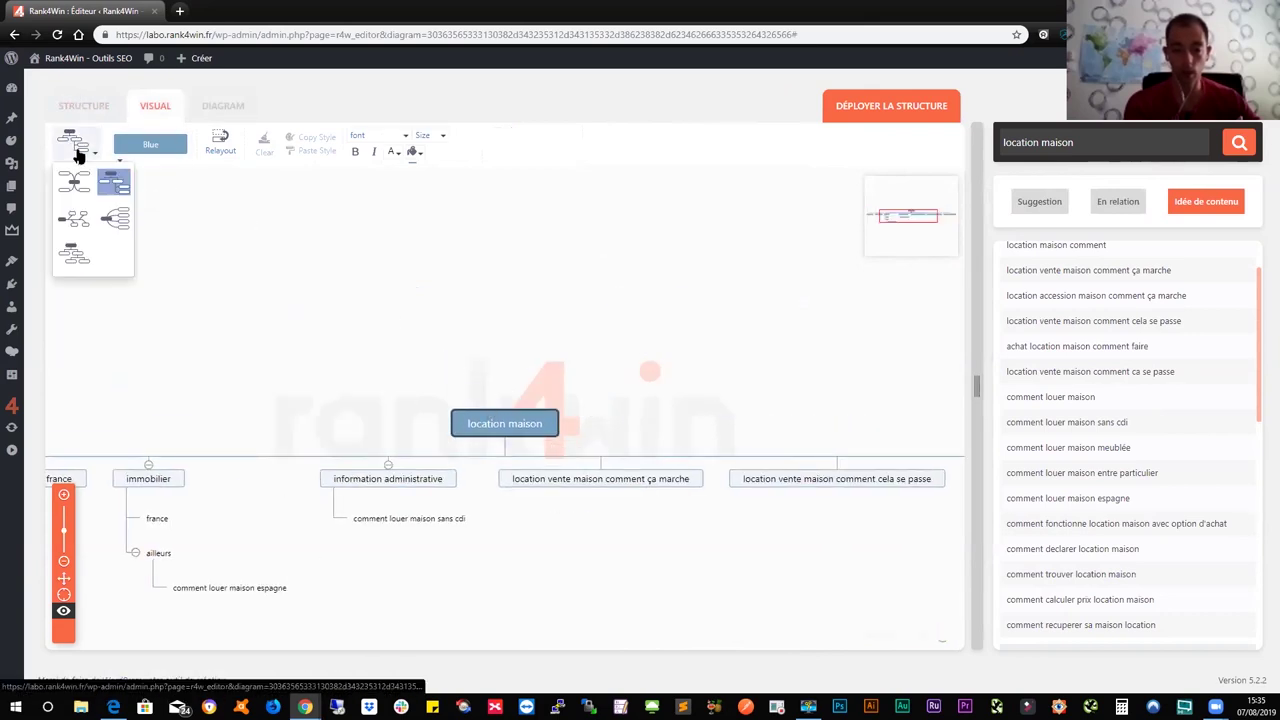
{"action": "left_click", "coordinate": [77, 254]}
{"action": "left_click_drag", "start_coordinate": [490, 423], "coordinate": [487, 309]}
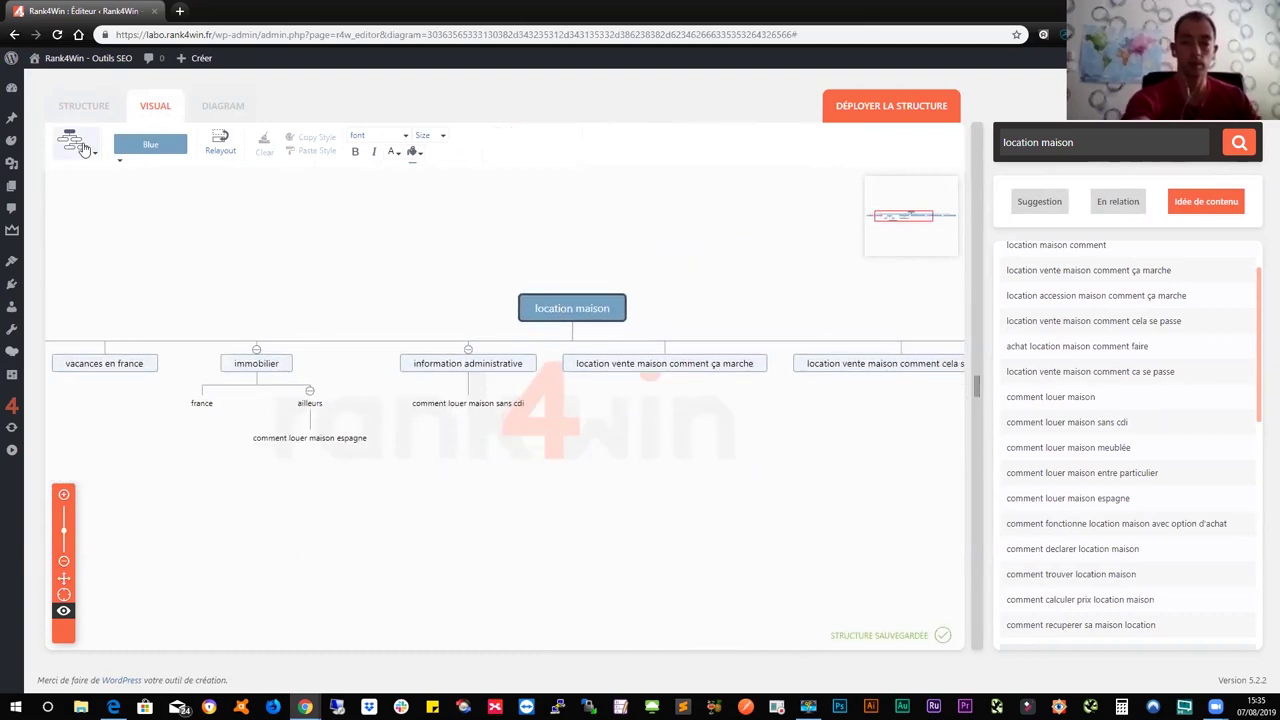
{"action": "left_click", "coordinate": [84, 148]}
{"action": "left_click", "coordinate": [73, 227]}
{"action": "left_click_drag", "start_coordinate": [517, 428], "coordinate": [171, 368]}
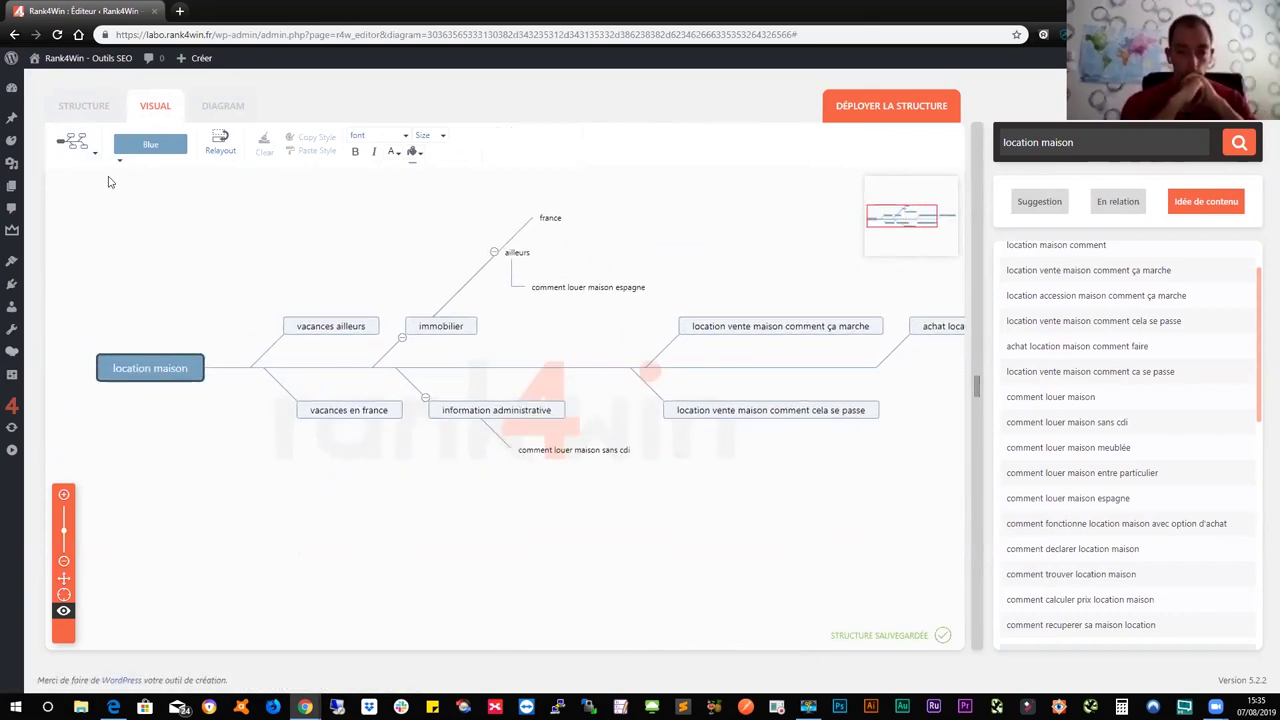
Return the structure to the two-sided mind map layout with branches around "location maison"
{"action": "left_click", "coordinate": [84, 148]}
{"action": "left_click", "coordinate": [86, 188]}
{"action": "left_click_drag", "start_coordinate": [428, 364], "coordinate": [450, 339]}
{"action": "left_click", "coordinate": [406, 427]}
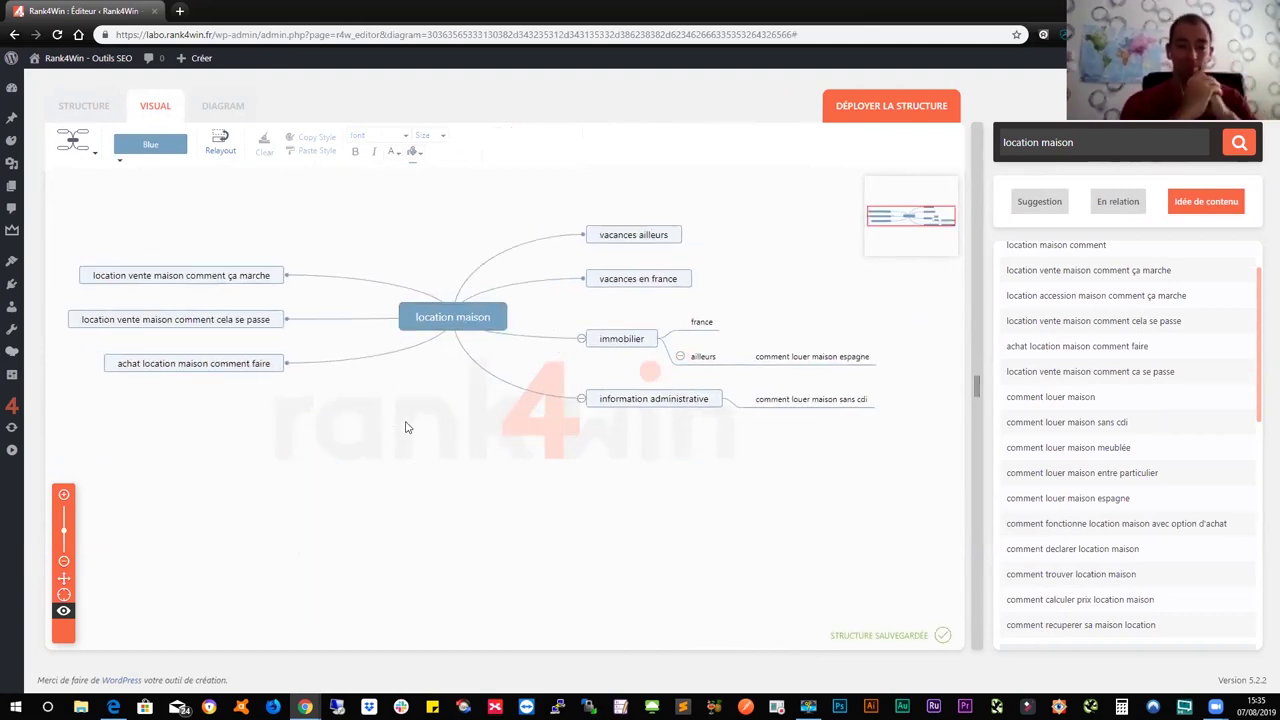
Move the ideas "location vente maison comment ça marche", "location vente maison comment cela se passe" and "achat location maison comment faire" under "information administrative"
{"action": "left_click", "coordinate": [64, 561]}
{"action": "left_click", "coordinate": [64, 561]}
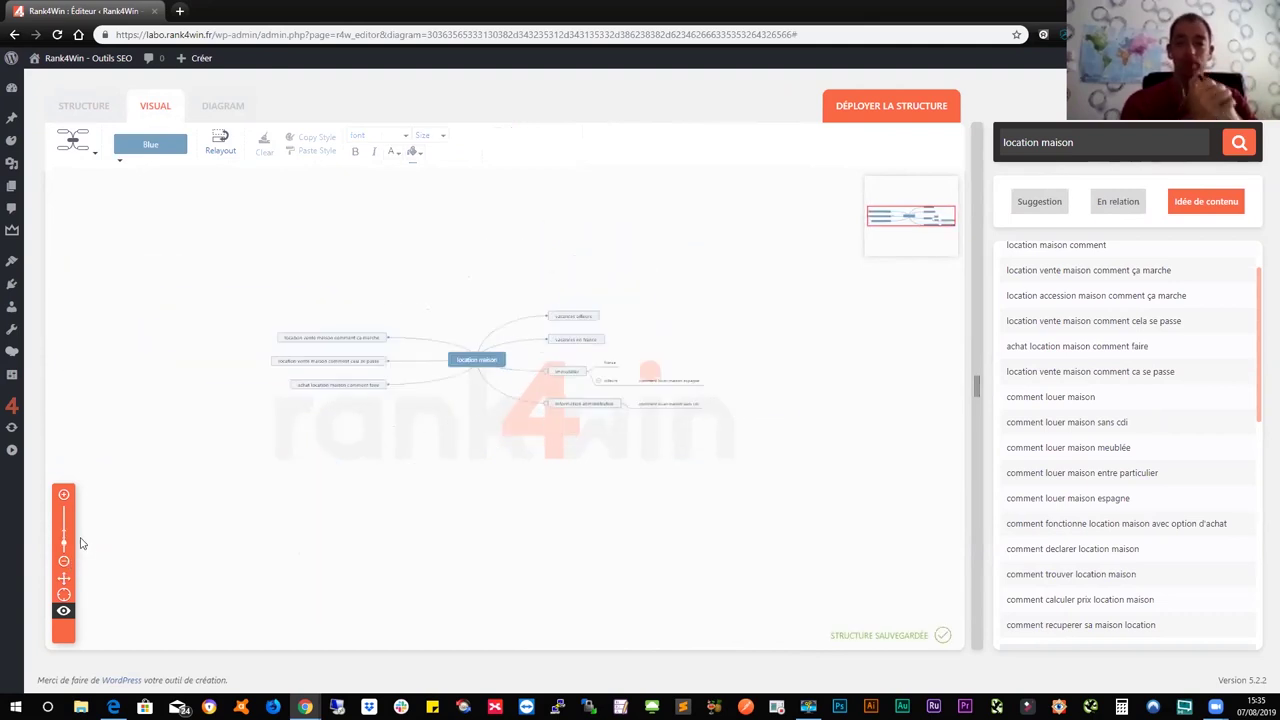
{"action": "left_click", "coordinate": [64, 495]}
{"action": "left_click", "coordinate": [64, 495]}
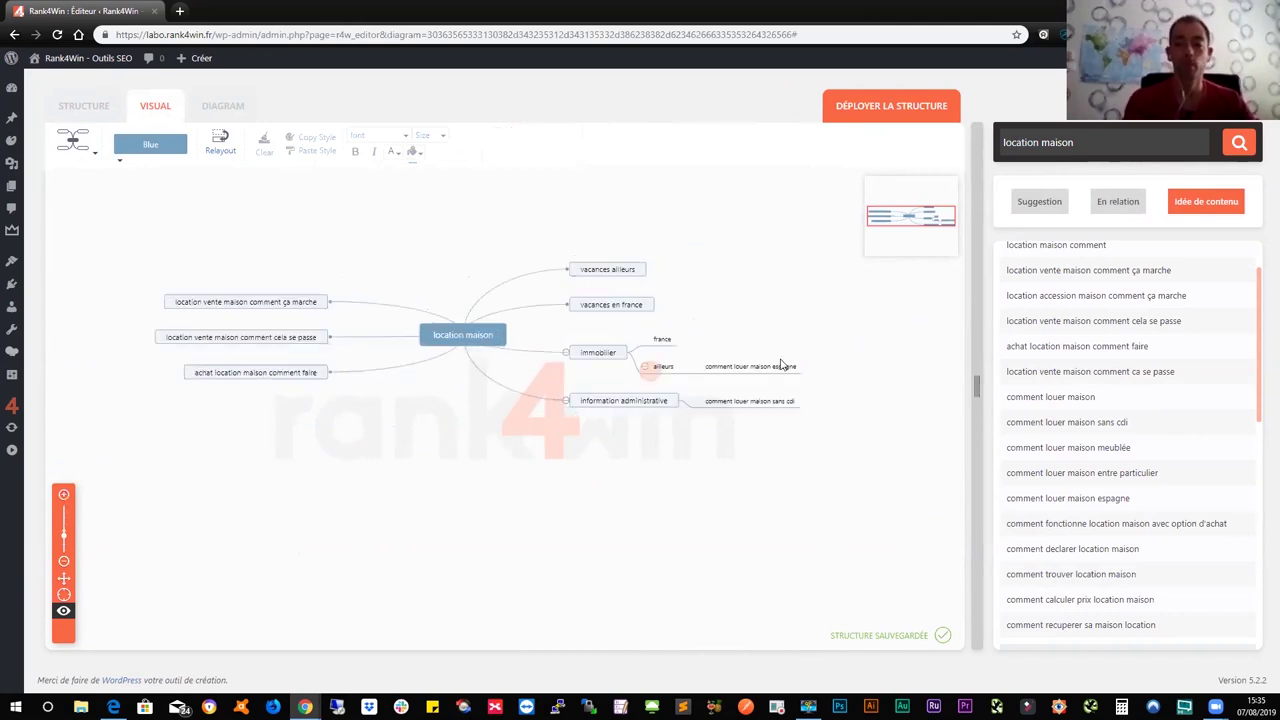
{"action": "left_click", "coordinate": [265, 363]}
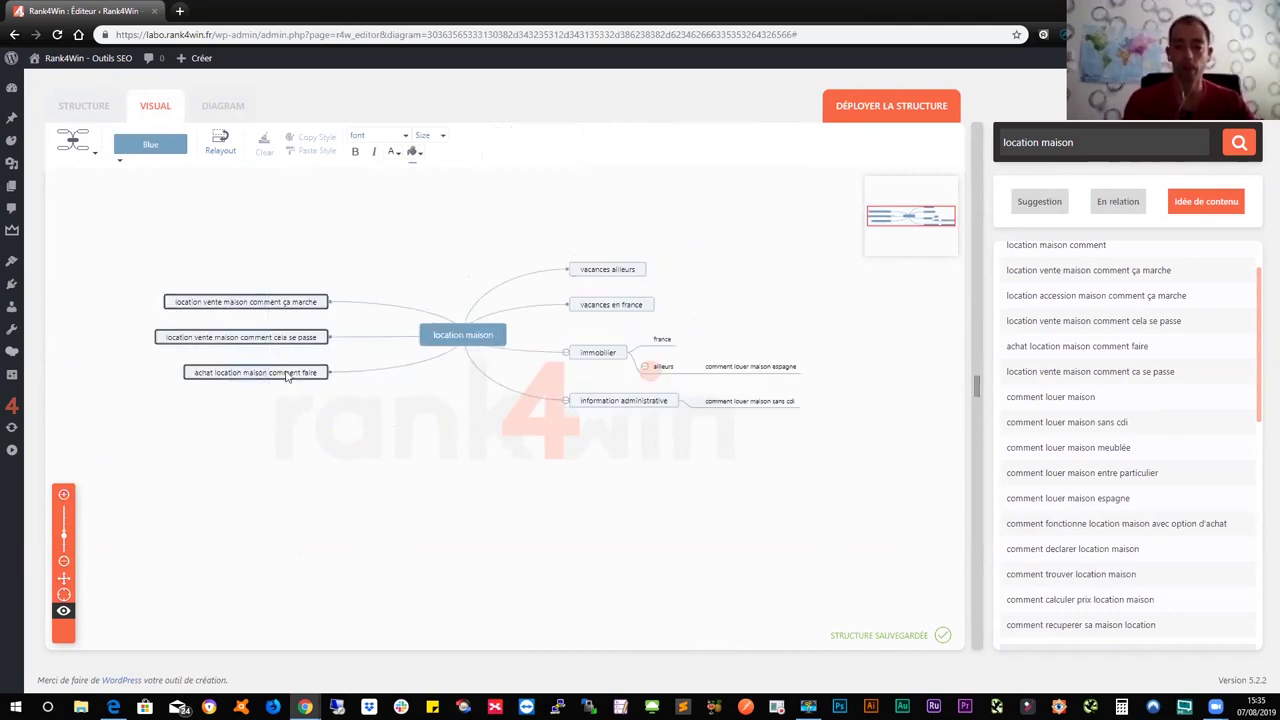
{"action": "left_click_drag", "start_coordinate": [290, 377], "coordinate": [682, 470]}
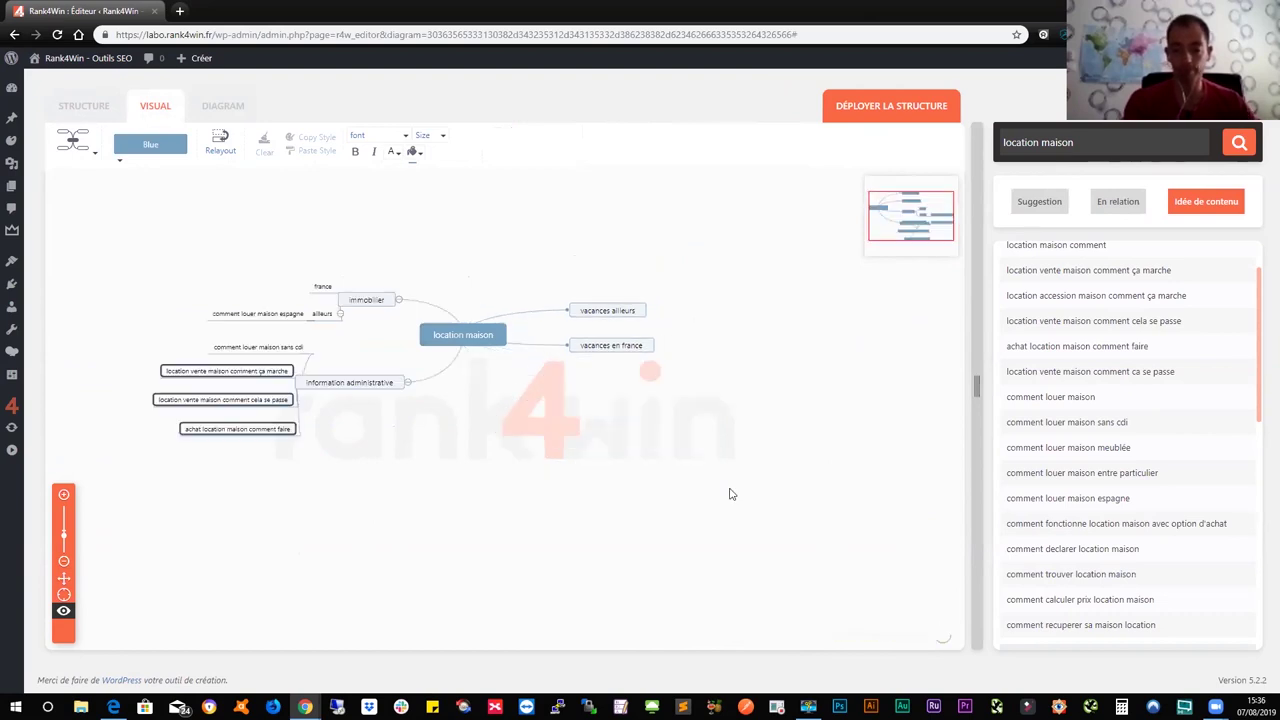
{"action": "left_click", "coordinate": [607, 464]}
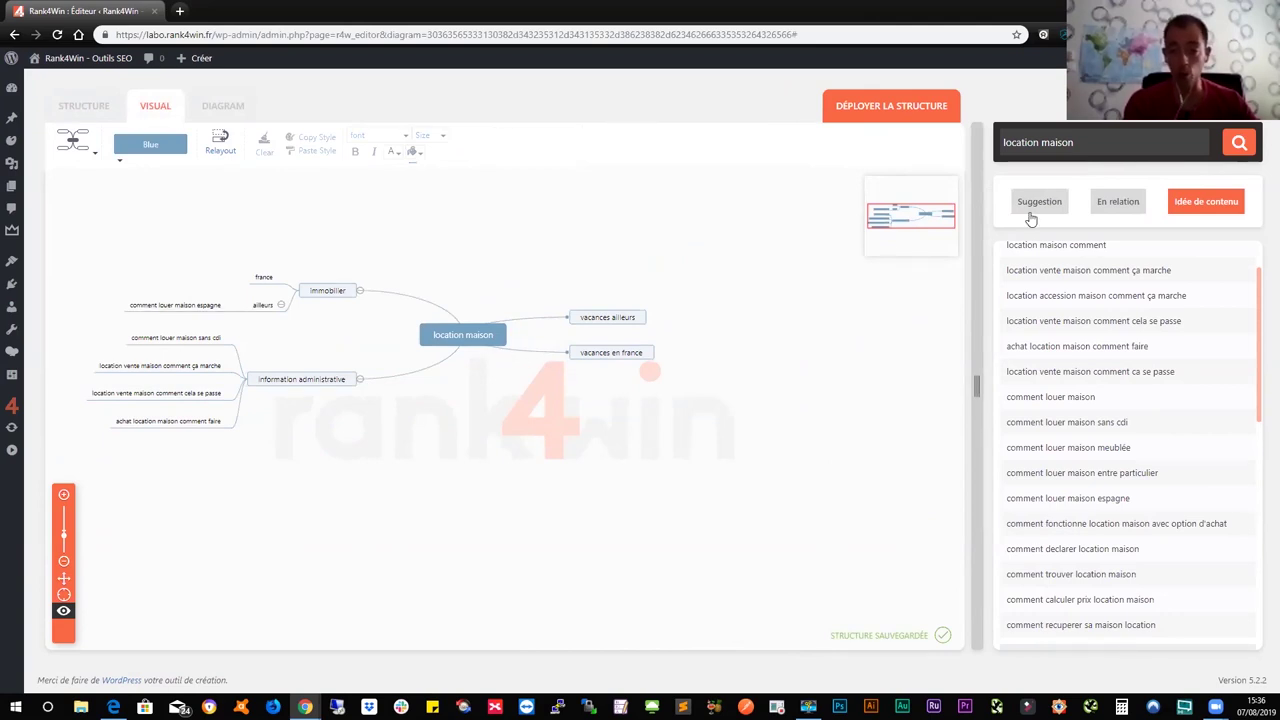
Collapse the "comment" content ideas, then look through the "ou" ideas and the list of other question-word groups
{"action": "scroll", "coordinate": [1110, 296], "scroll_direction": "up", "scroll_amount": 1}
{"action": "scroll", "coordinate": [1110, 296], "scroll_direction": "up", "scroll_amount": 1}
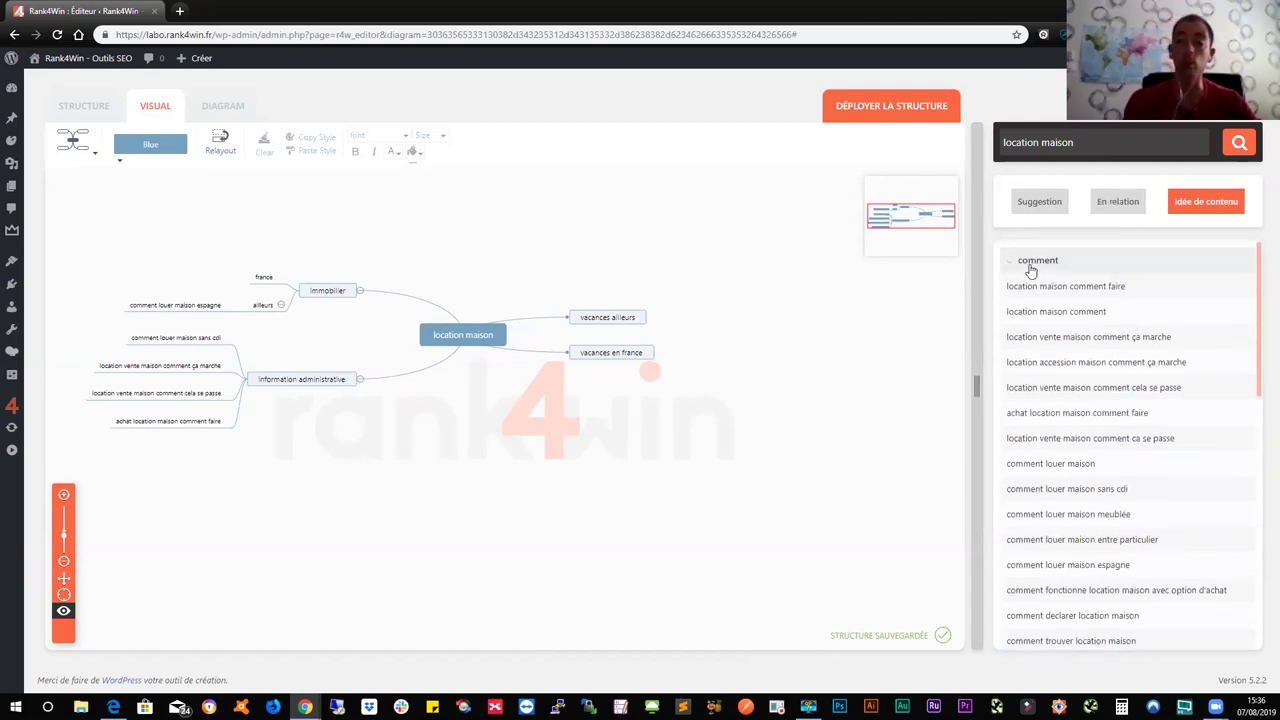
{"action": "left_click", "coordinate": [1030, 263]}
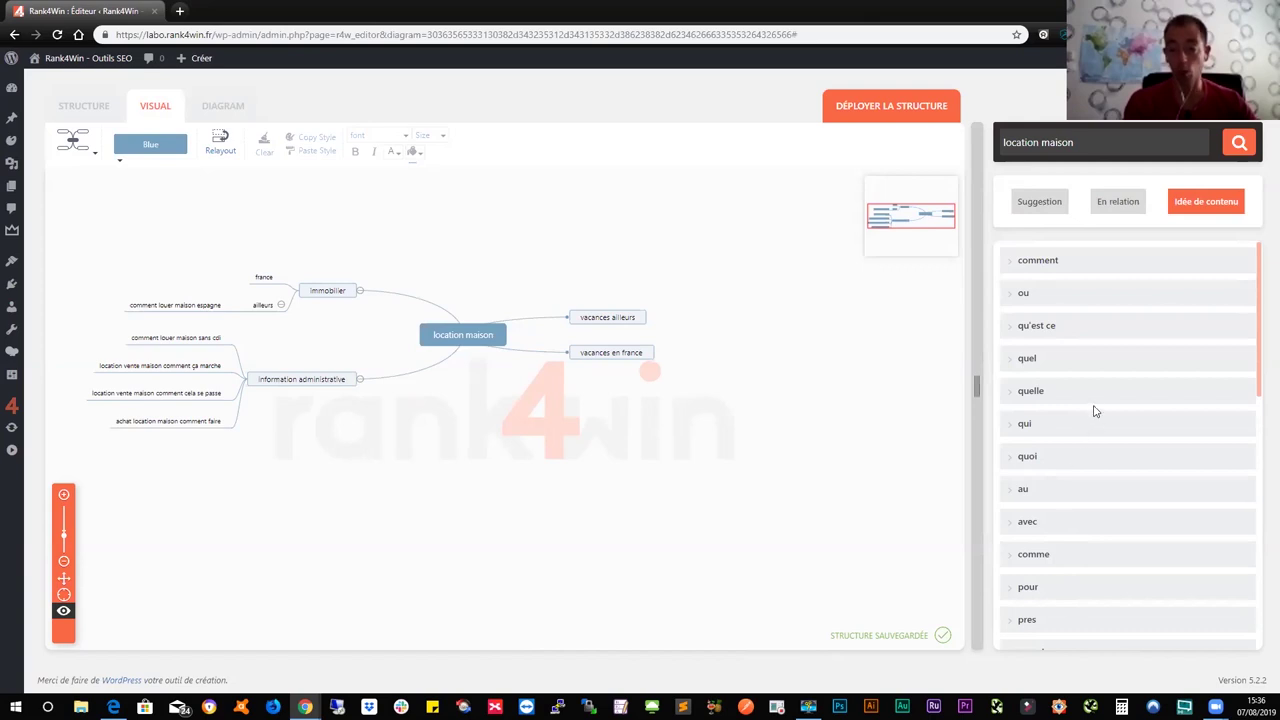
{"action": "left_click", "coordinate": [1033, 292]}
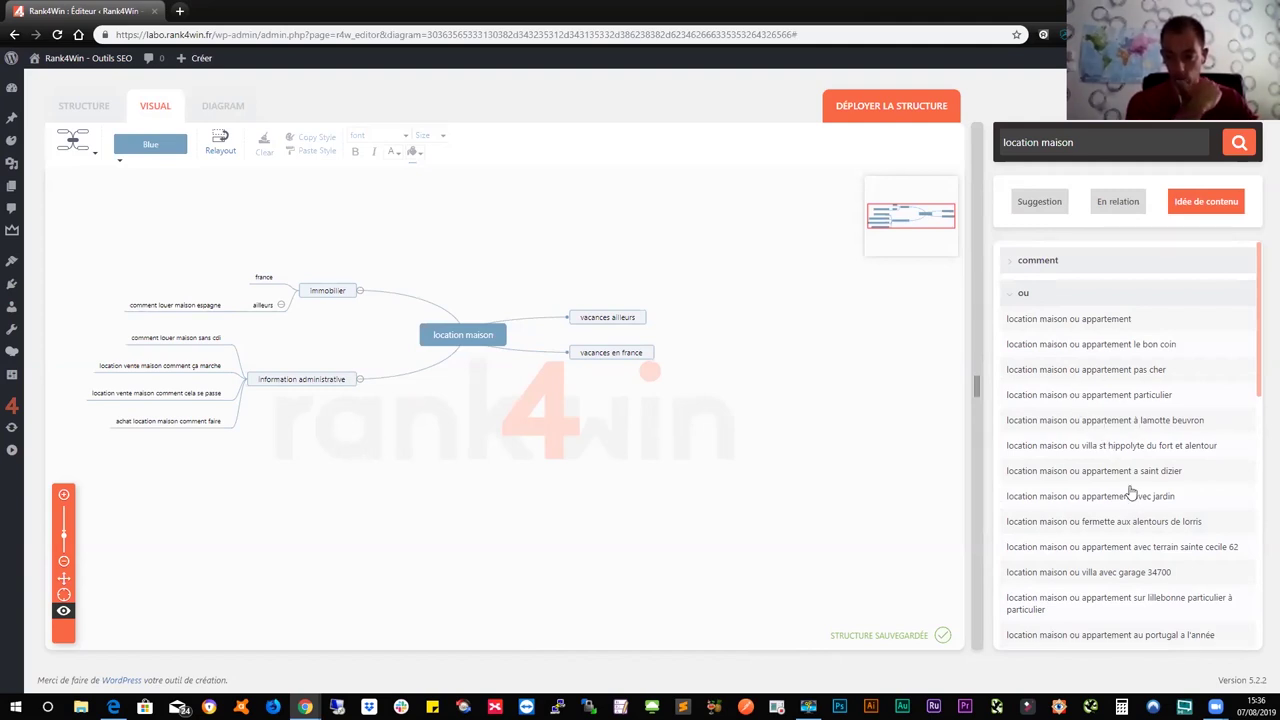
{"action": "scroll", "coordinate": [1140, 470], "scroll_direction": "down", "scroll_amount": 1}
{"action": "scroll", "coordinate": [1100, 425], "scroll_direction": "up", "scroll_amount": 1}
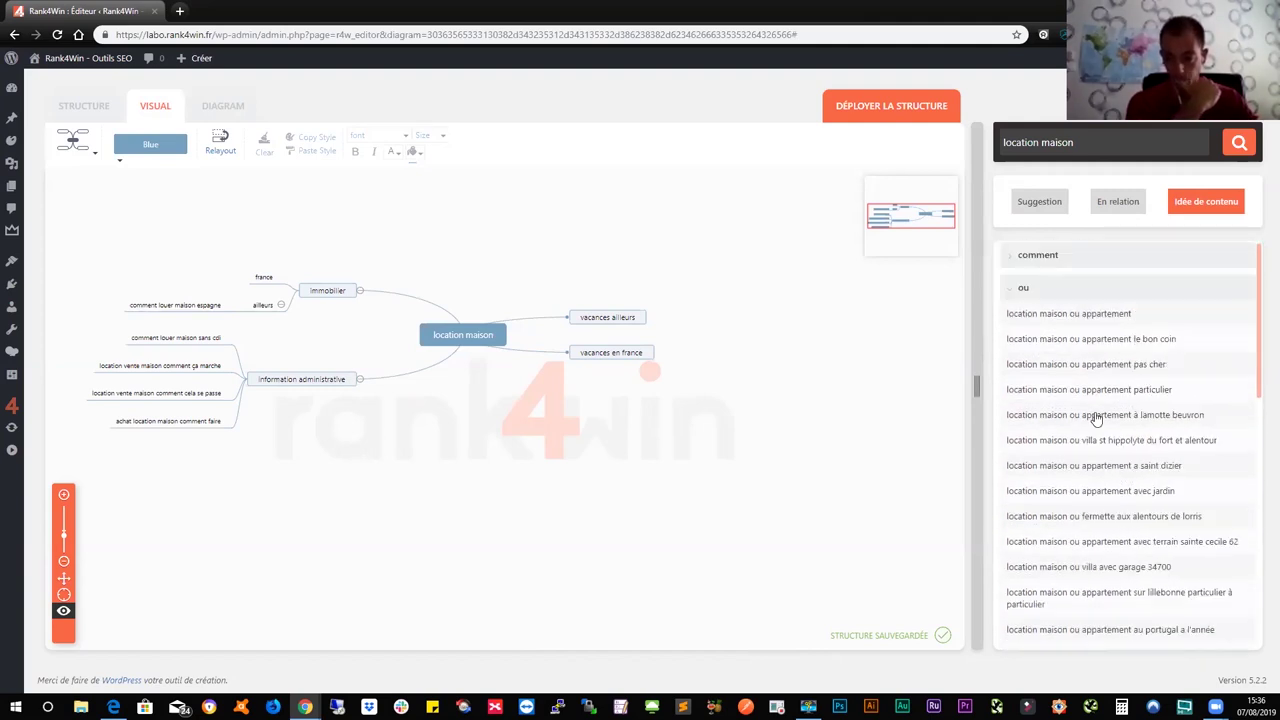
{"action": "left_click", "coordinate": [1048, 293]}
{"action": "scroll", "coordinate": [1098, 430], "scroll_direction": "down", "scroll_amount": 4}
{"action": "scroll", "coordinate": [1098, 444], "scroll_direction": "down", "scroll_amount": 1}
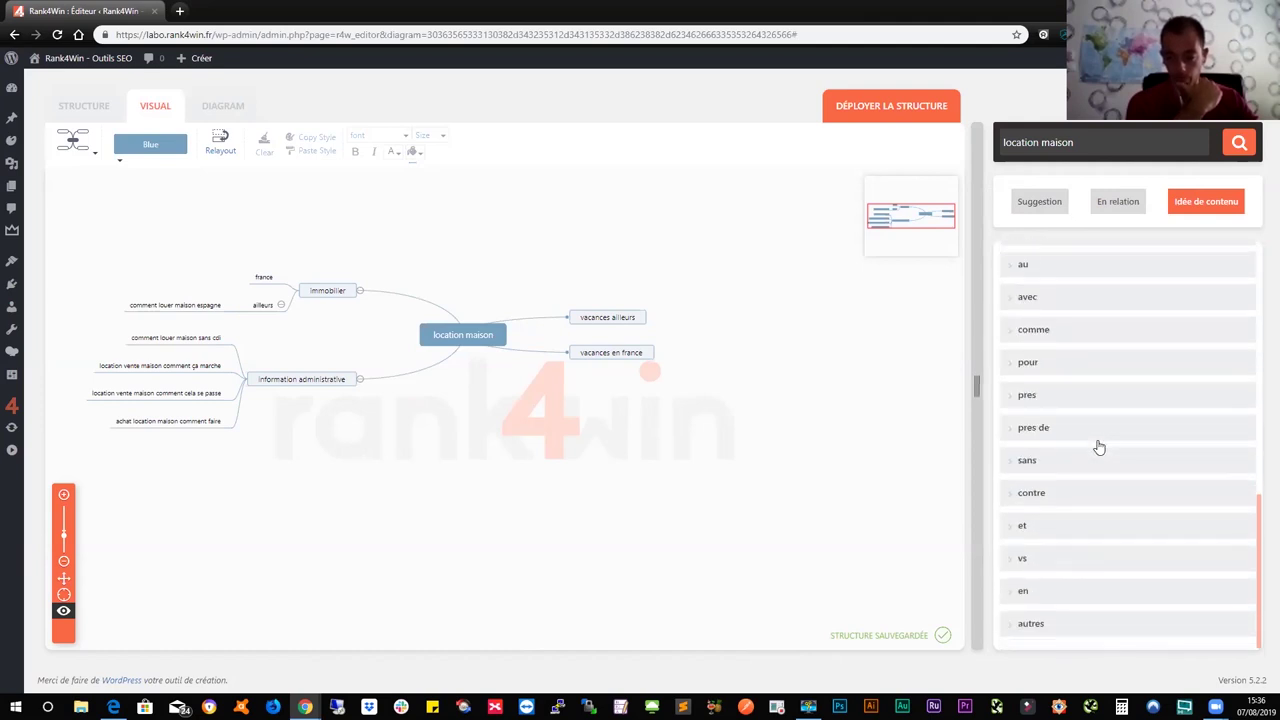
{"action": "scroll", "coordinate": [1062, 555], "scroll_direction": "up", "scroll_amount": 5}
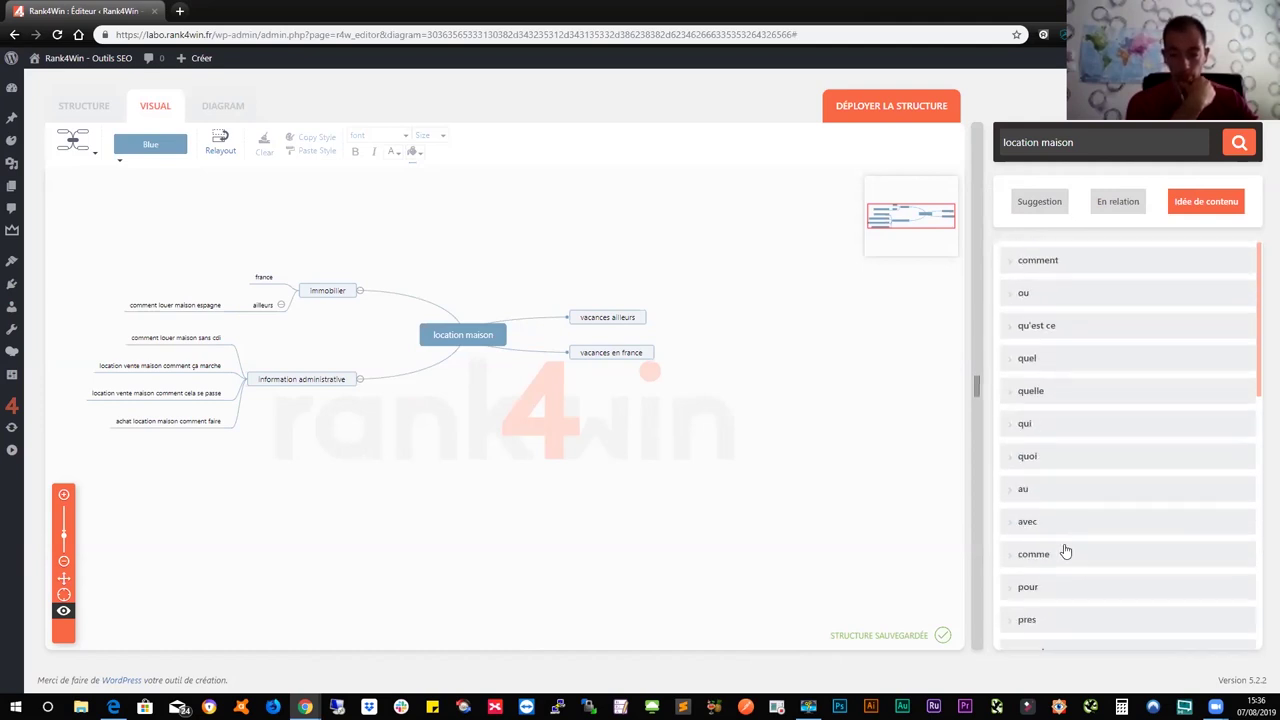
From the "ou" ideas, add "location maison ou appartement" and its "pas cher", "particulier" and "à lamotte beuvron" variants to the root node
{"action": "left_click", "coordinate": [1015, 293]}
{"action": "scroll", "coordinate": [1108, 434], "scroll_direction": "down", "scroll_amount": 3}
{"action": "scroll", "coordinate": [1108, 434], "scroll_direction": "down", "scroll_amount": 1}
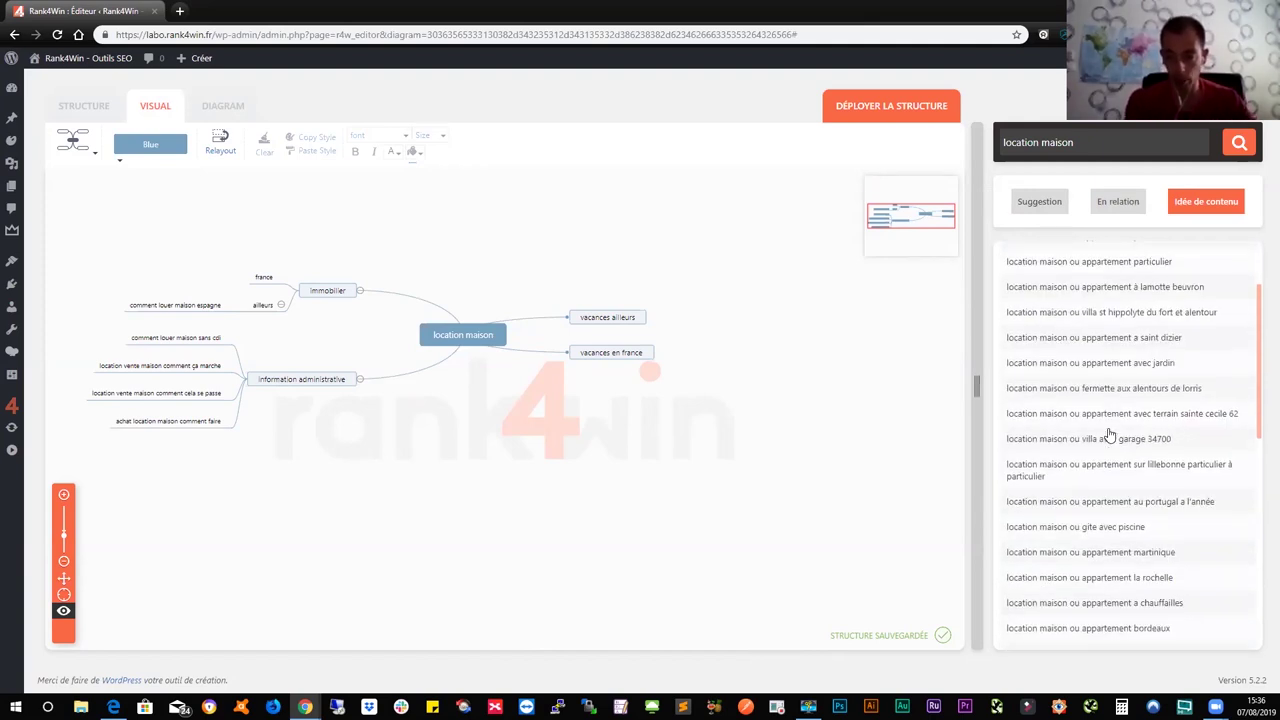
{"action": "scroll", "coordinate": [1108, 434], "scroll_direction": "up", "scroll_amount": 3}
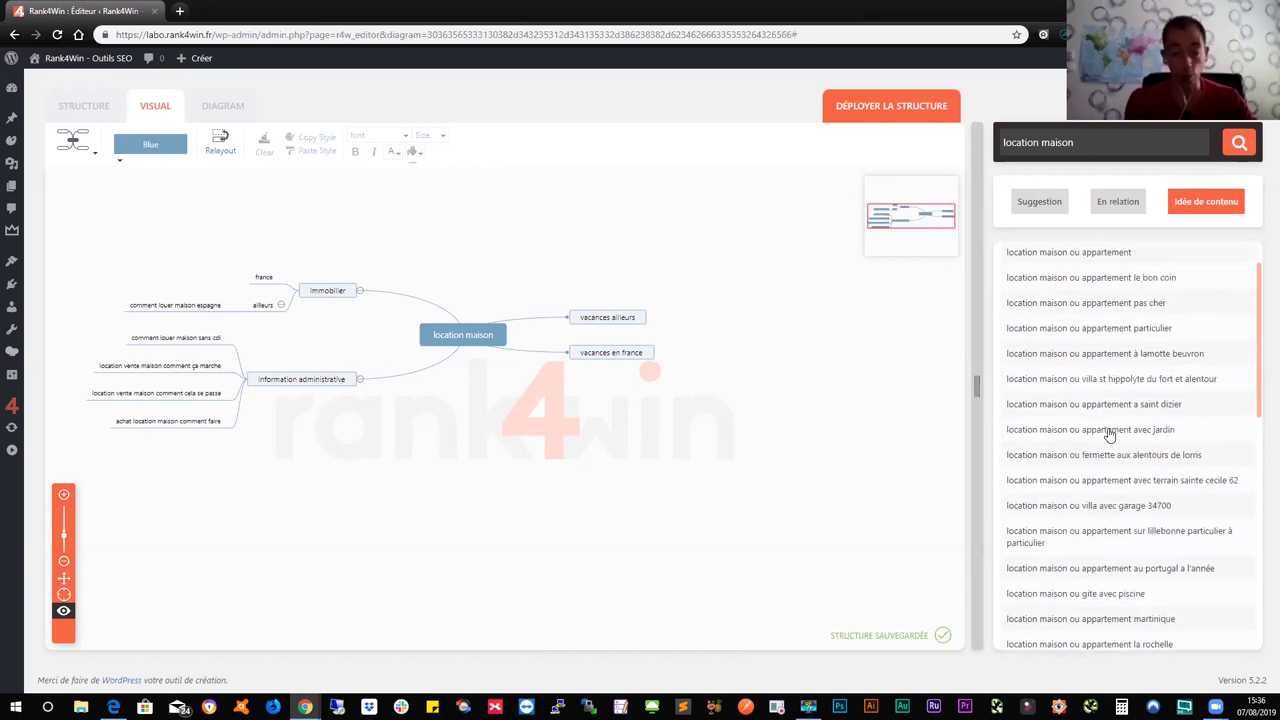
{"action": "scroll", "coordinate": [1108, 434], "scroll_direction": "down", "scroll_amount": 3}
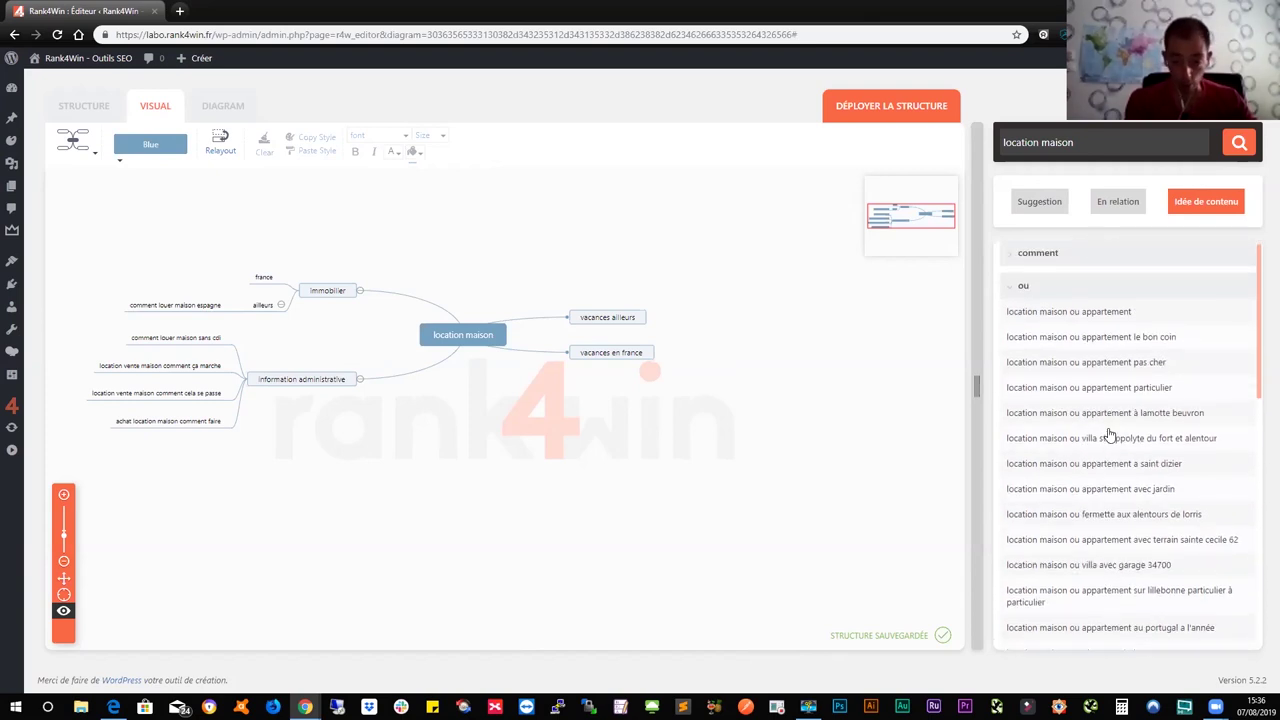
{"action": "scroll", "coordinate": [1030, 434], "scroll_direction": "up", "scroll_amount": 3}
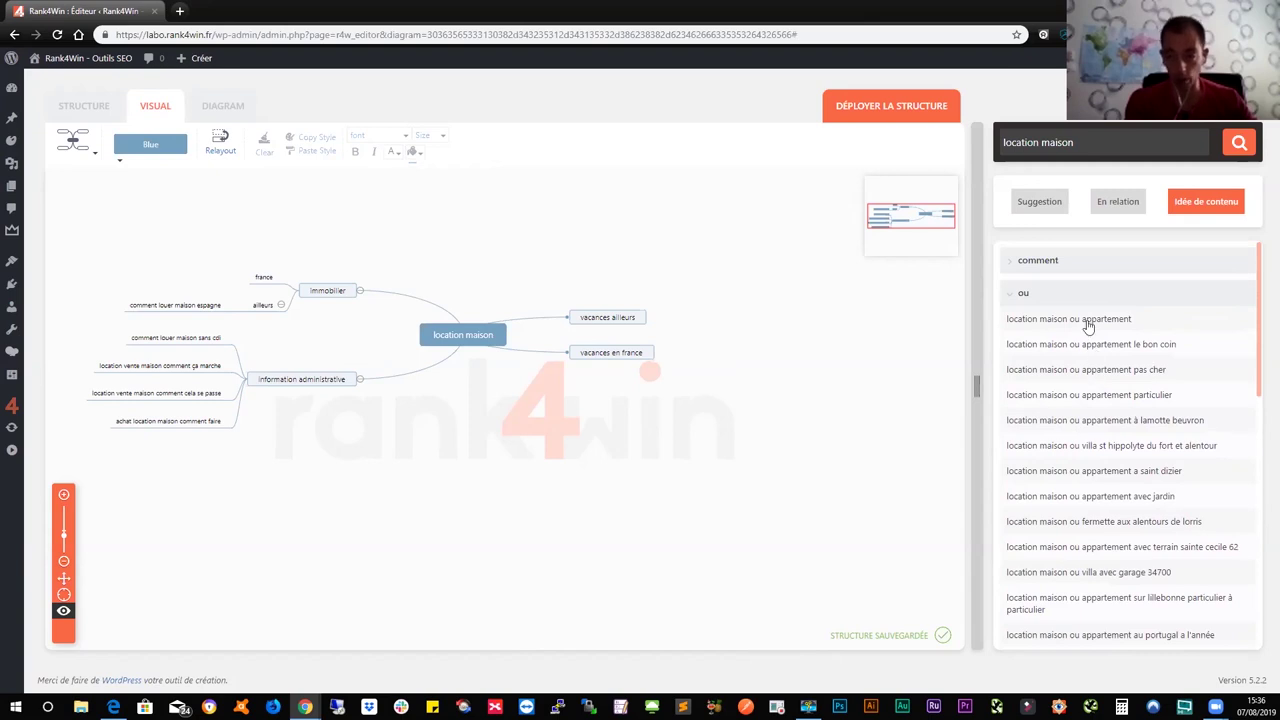
{"action": "left_click", "coordinate": [1077, 323]}
{"action": "left_click", "coordinate": [1100, 374]}
{"action": "left_click", "coordinate": [1121, 396]}
{"action": "left_click", "coordinate": [1118, 420]}
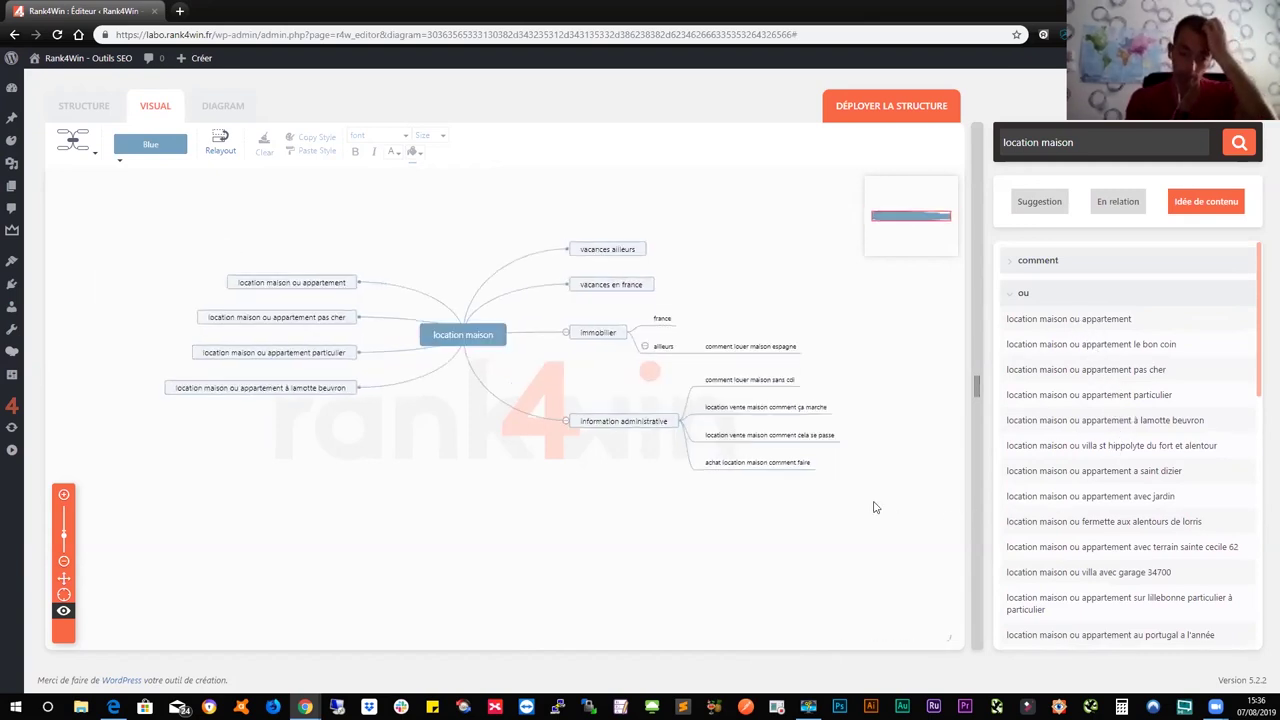
Move the four "location maison ou appartement" ideas under the "france" subtopic of "immobilier"
{"action": "left_click_drag", "start_coordinate": [271, 270], "coordinate": [735, 398]}
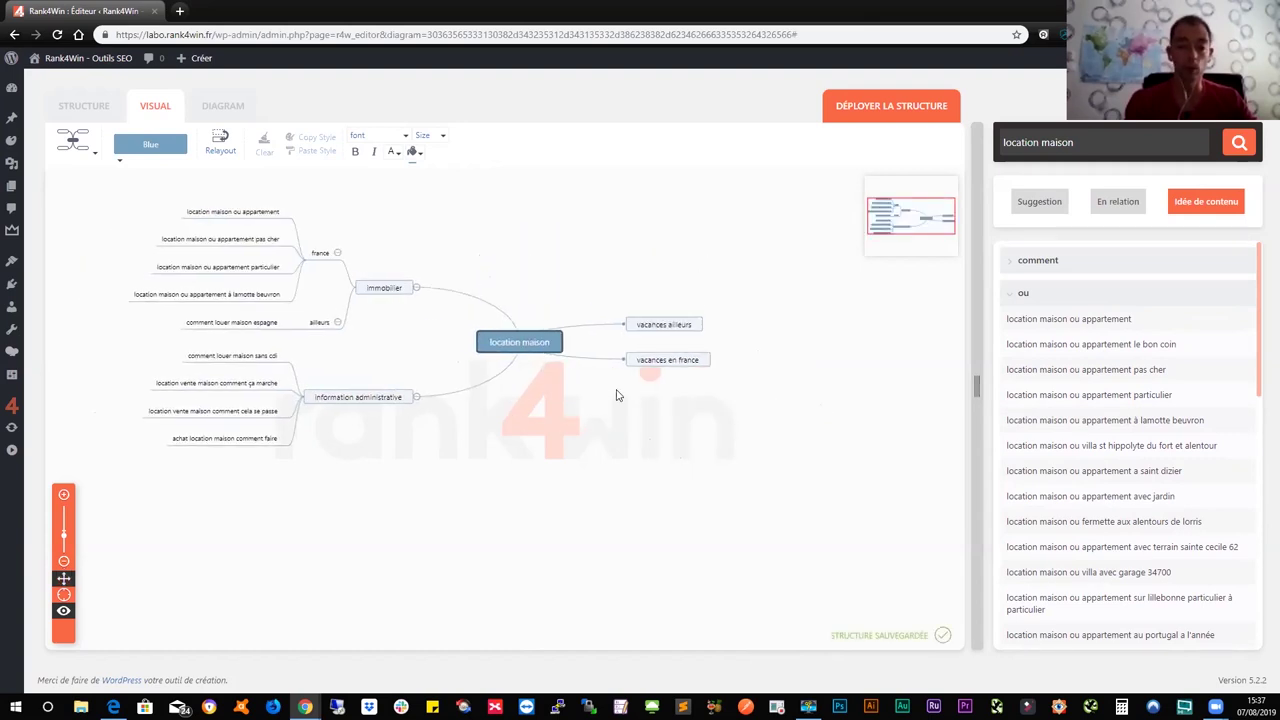
{"action": "left_click_drag", "start_coordinate": [545, 332], "coordinate": [672, 424]}
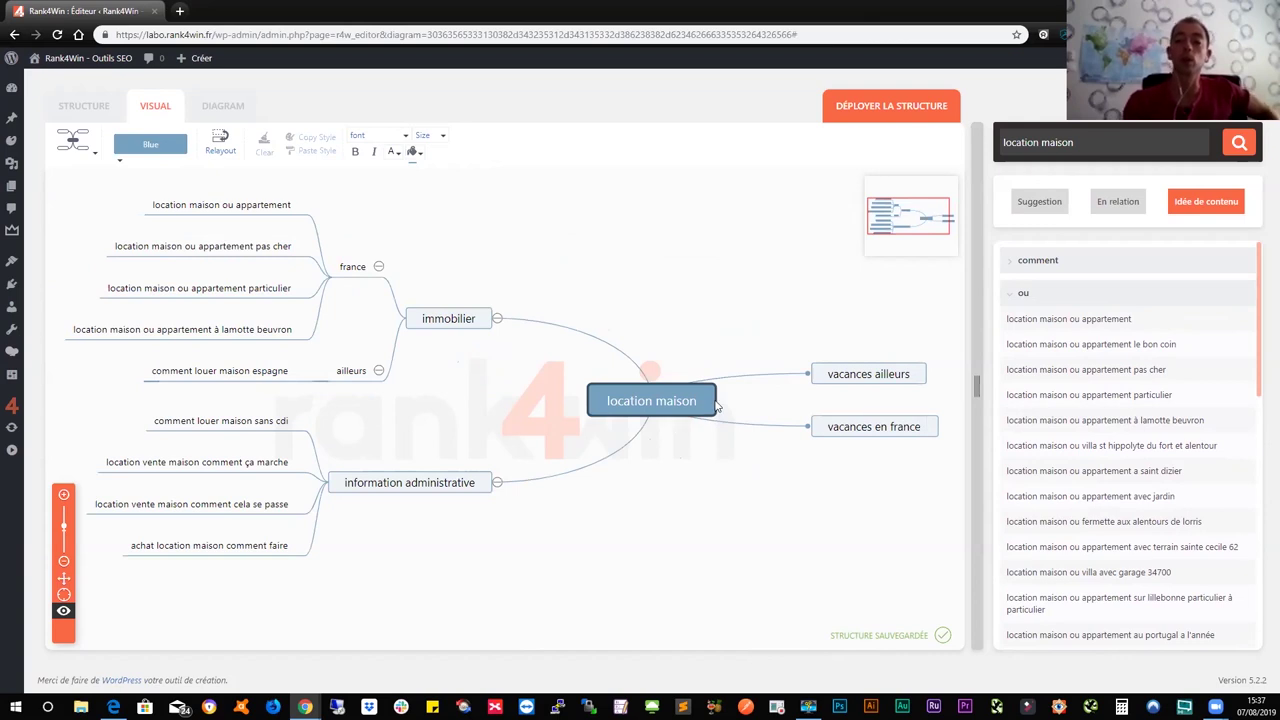
Select the "vacances ailleurs" node and collapse the "ou" group to check the content idea groups
{"action": "left_click_drag", "start_coordinate": [1044, 142], "coordinate": [1104, 142]}
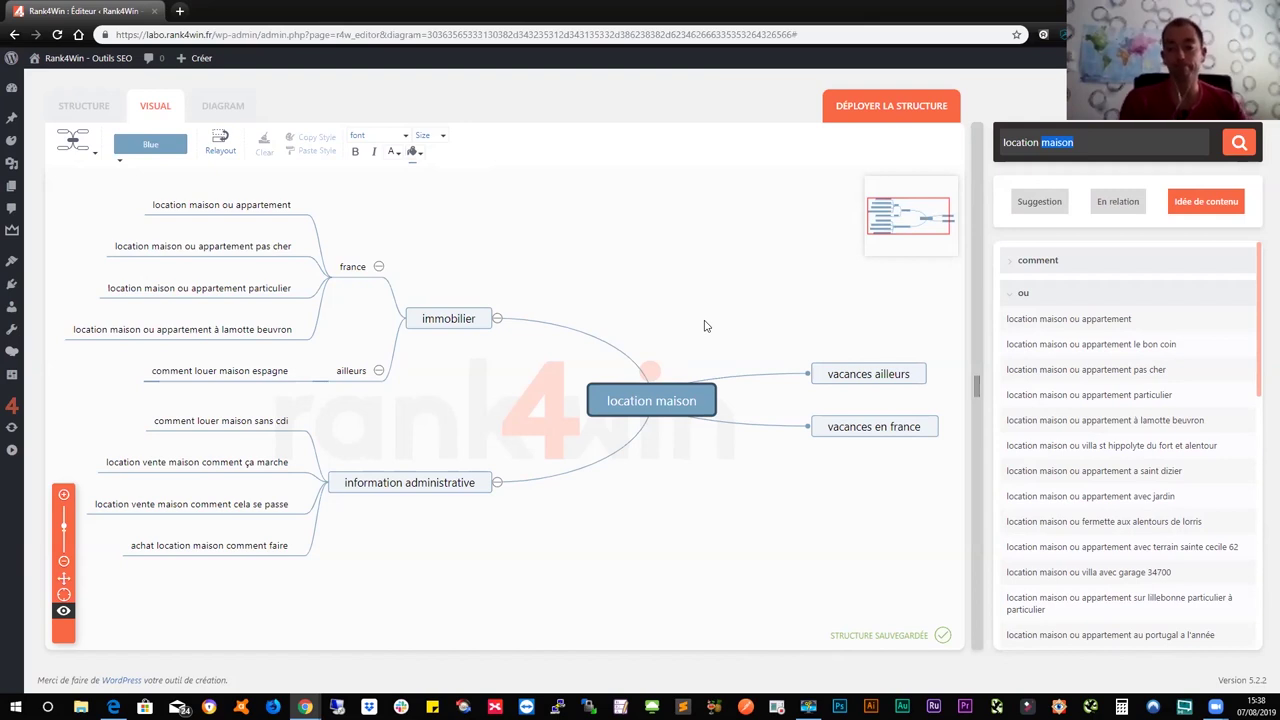
{"action": "left_click", "coordinate": [896, 375]}
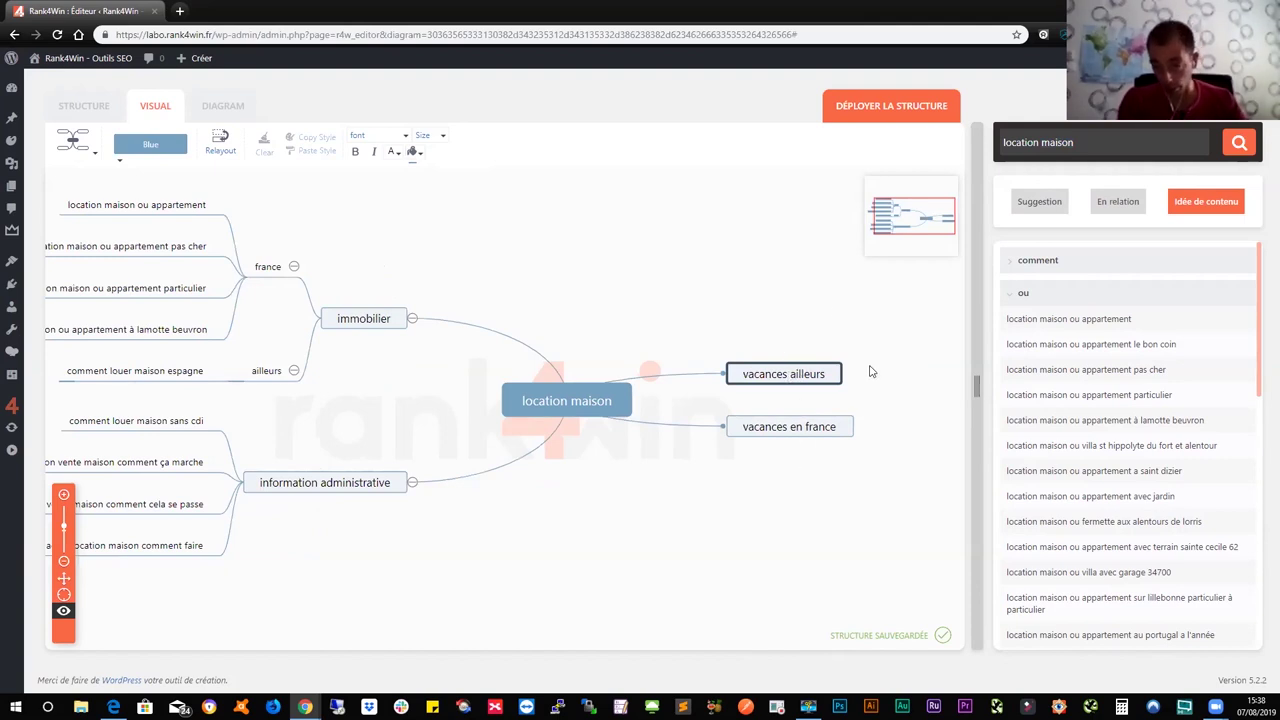
{"action": "left_click", "coordinate": [1050, 298]}
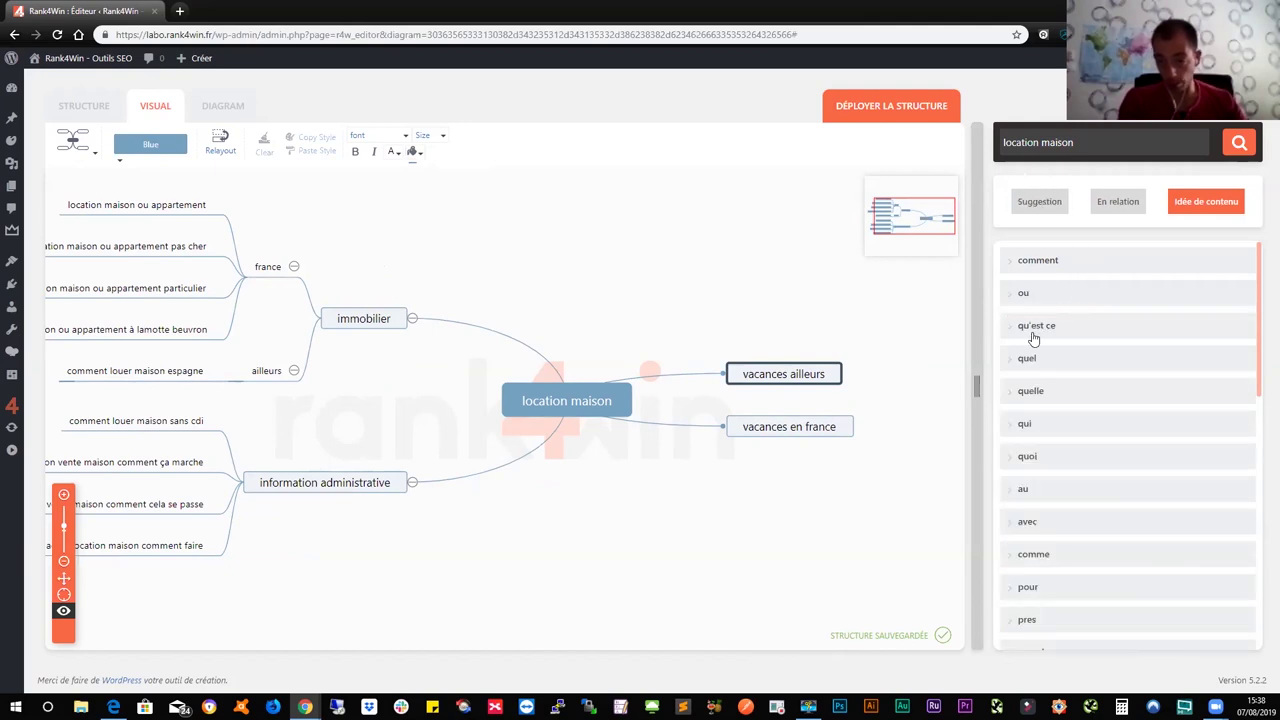
{"action": "scroll", "coordinate": [1114, 369], "scroll_direction": "down", "scroll_amount": 2}
{"action": "scroll", "coordinate": [1114, 369], "scroll_direction": "up", "scroll_amount": 2}
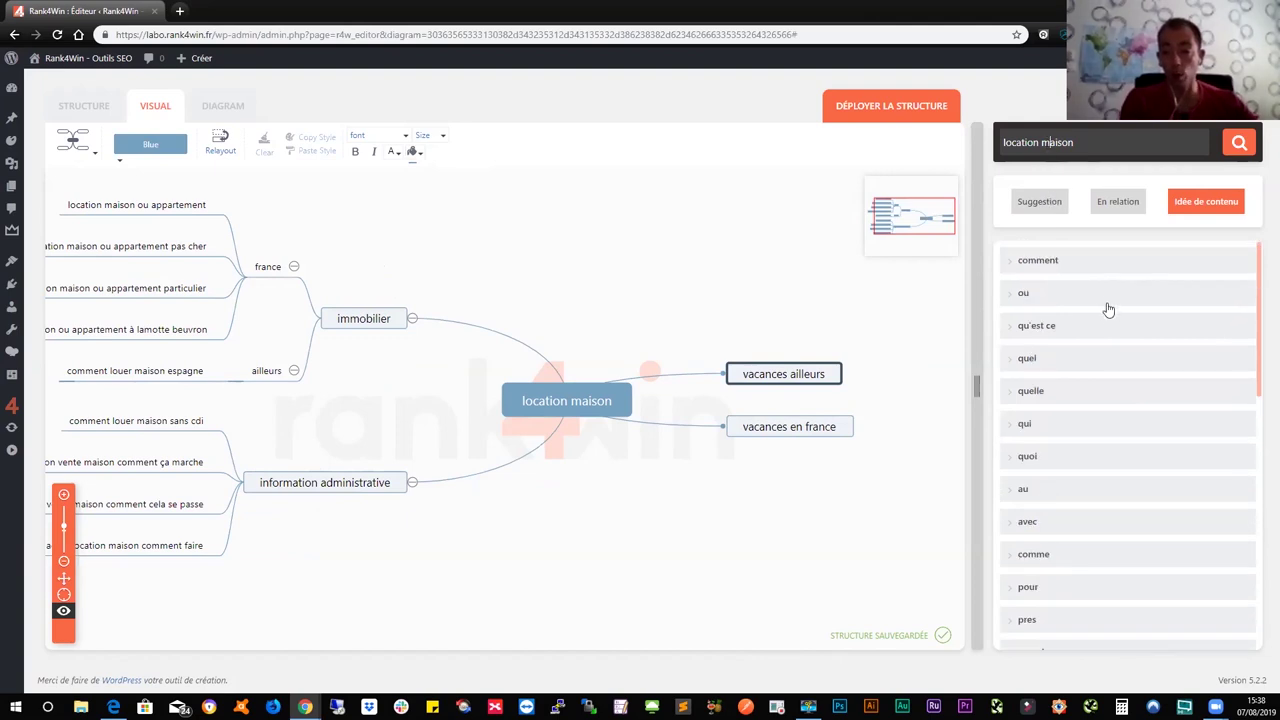
Search for the keyword "maison espagne" and switch the results to suggestions
{"action": "double_click", "coordinate": [1046, 142]}
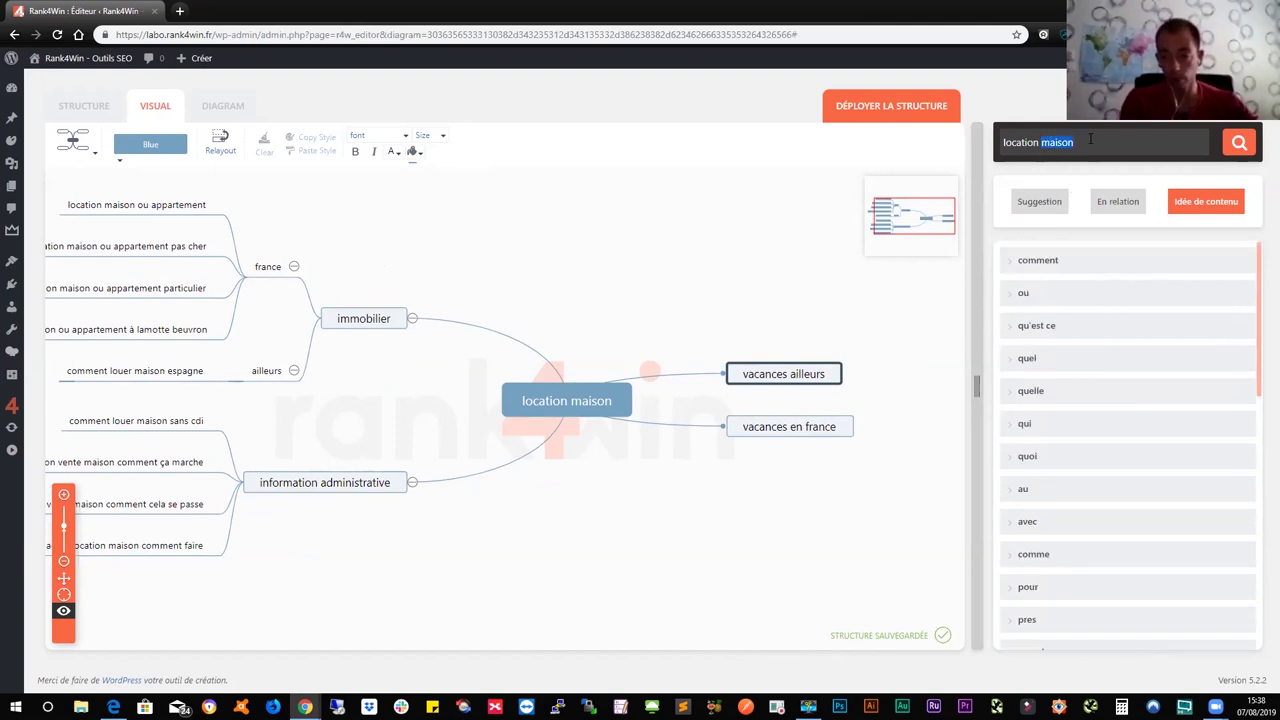
{"action": "left_click", "coordinate": [1093, 139]}
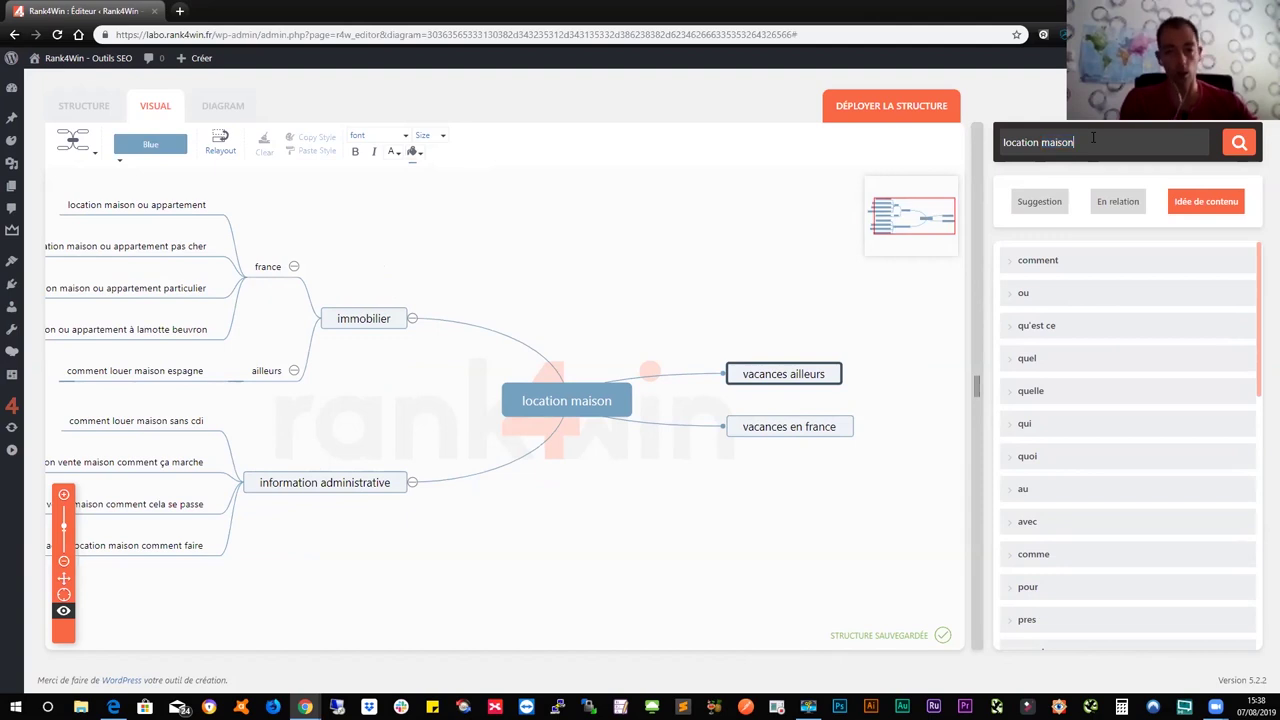
{"action": "key", "text": "ctrl+a"}
{"action": "type", "text": "m"}
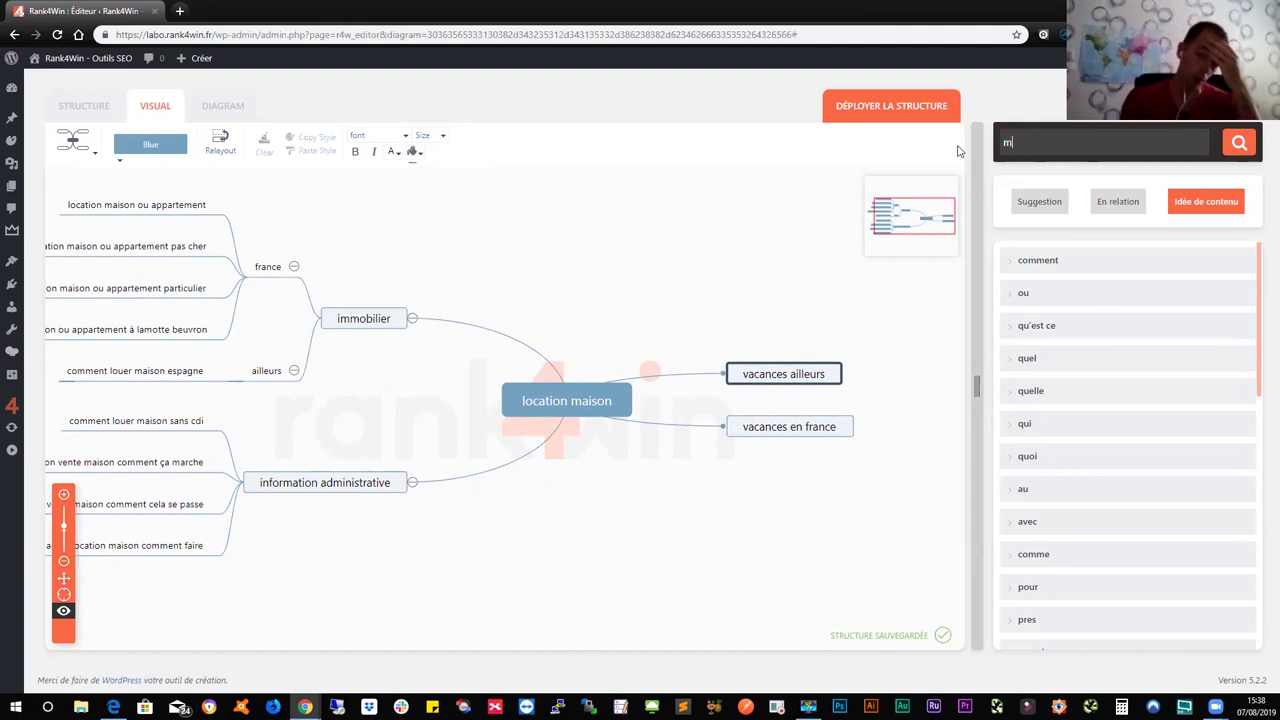
{"action": "key", "text": "BackSpace"}
{"action": "key", "text": "BackSpace"}
{"action": "key", "text": "BackSpace"}
{"action": "key", "text": "BackSpace"}
{"action": "type", "text": "maison espagne"}
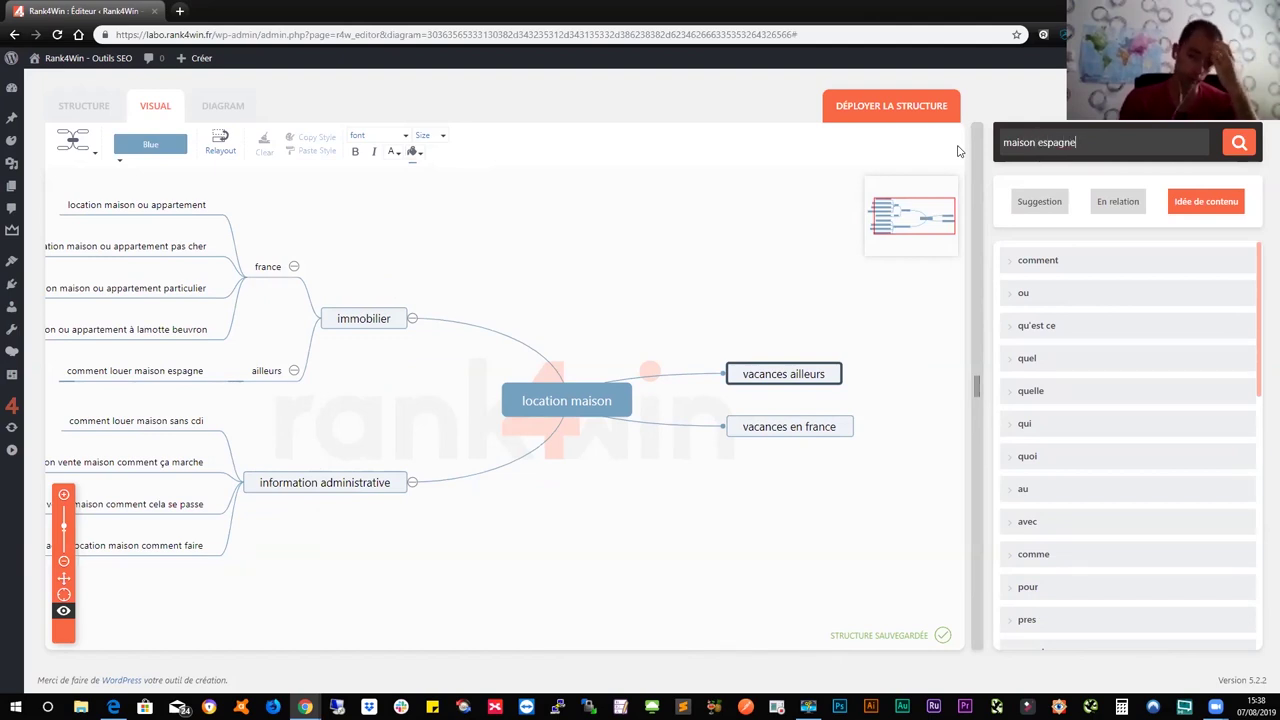
{"action": "key", "text": "Return"}
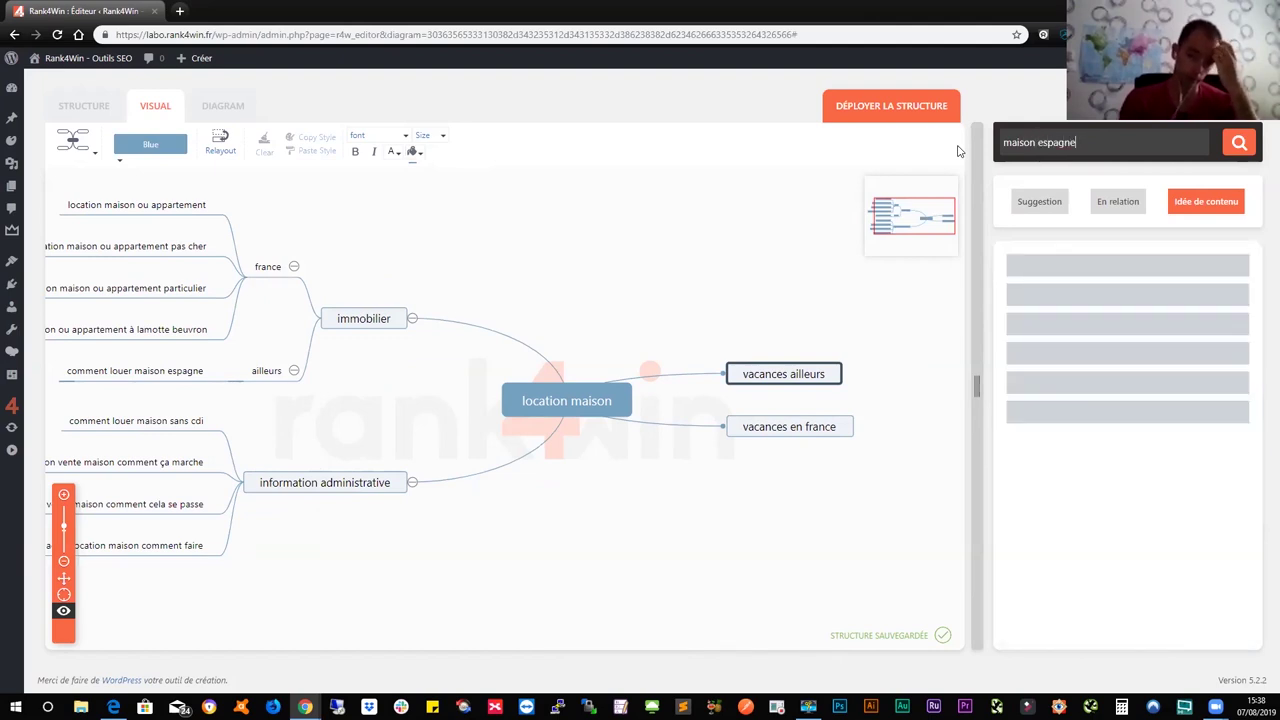
{"action": "left_click", "coordinate": [1028, 214]}
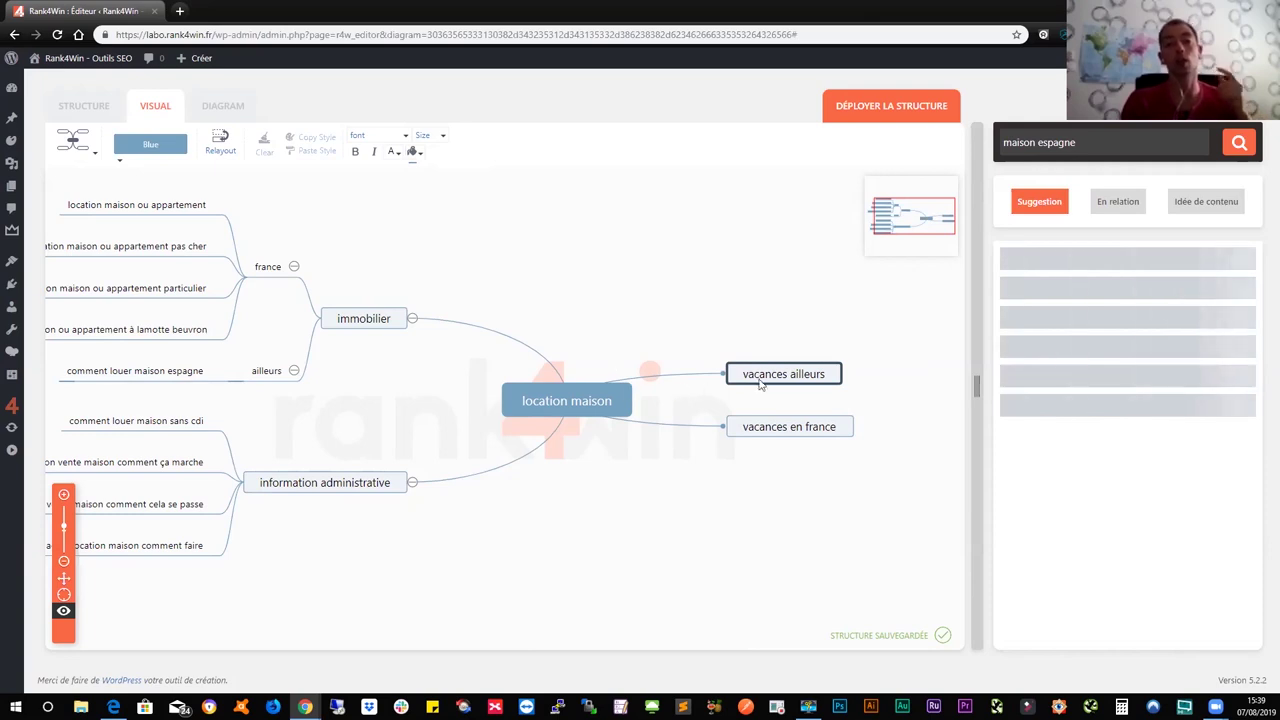
{"action": "key", "text": "Left"}
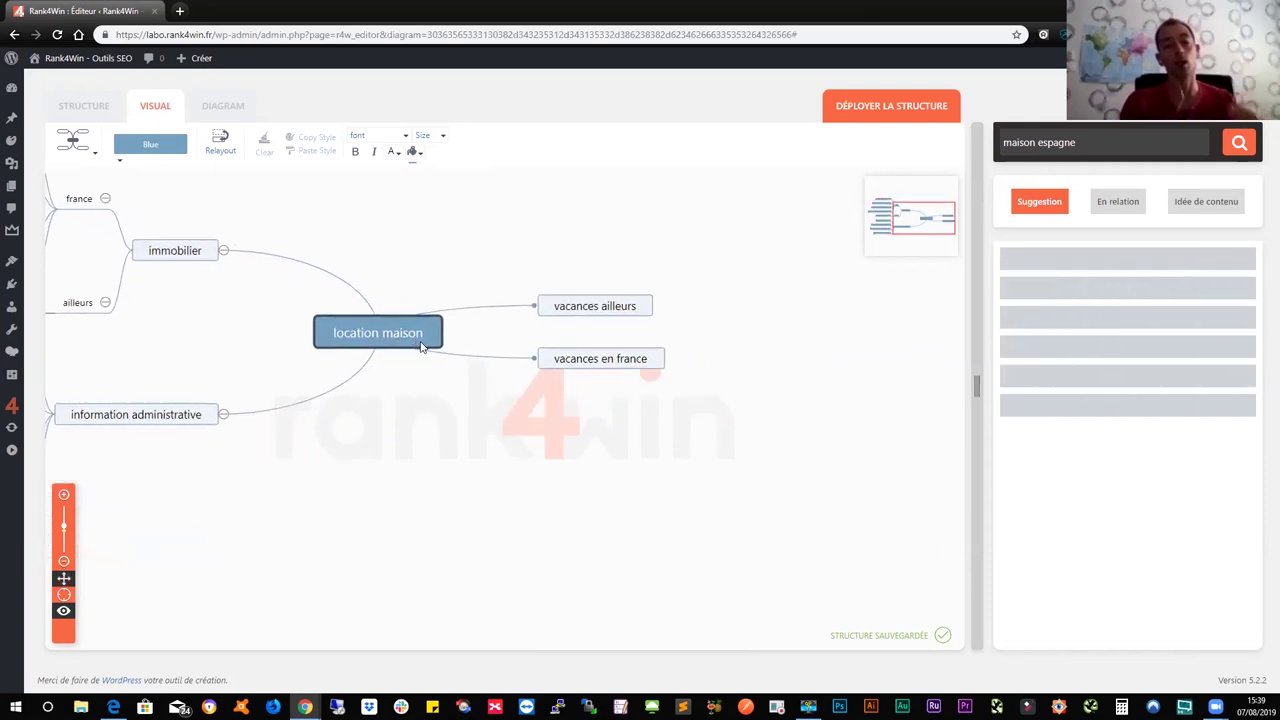
Insert a "villa" subtopic under the "vacances ailleurs" node
{"action": "left_click", "coordinate": [596, 312]}
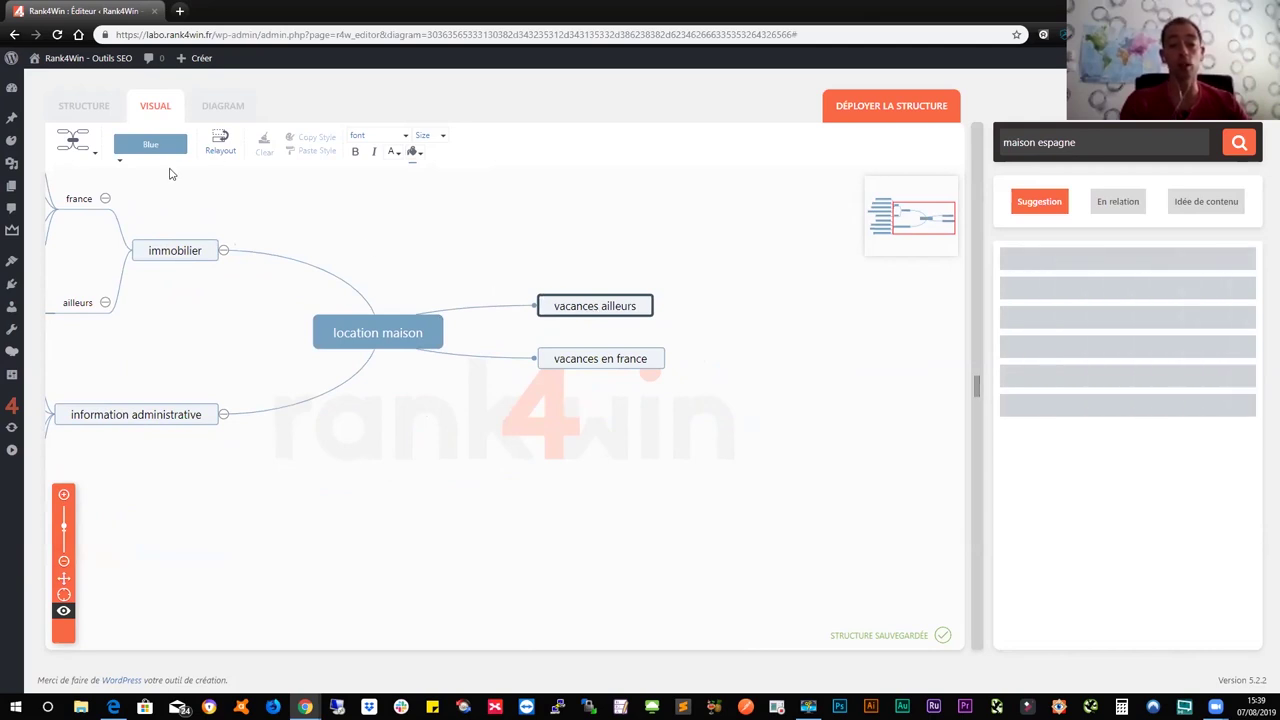
{"action": "left_click", "coordinate": [92, 114]}
{"action": "left_click", "coordinate": [112, 141]}
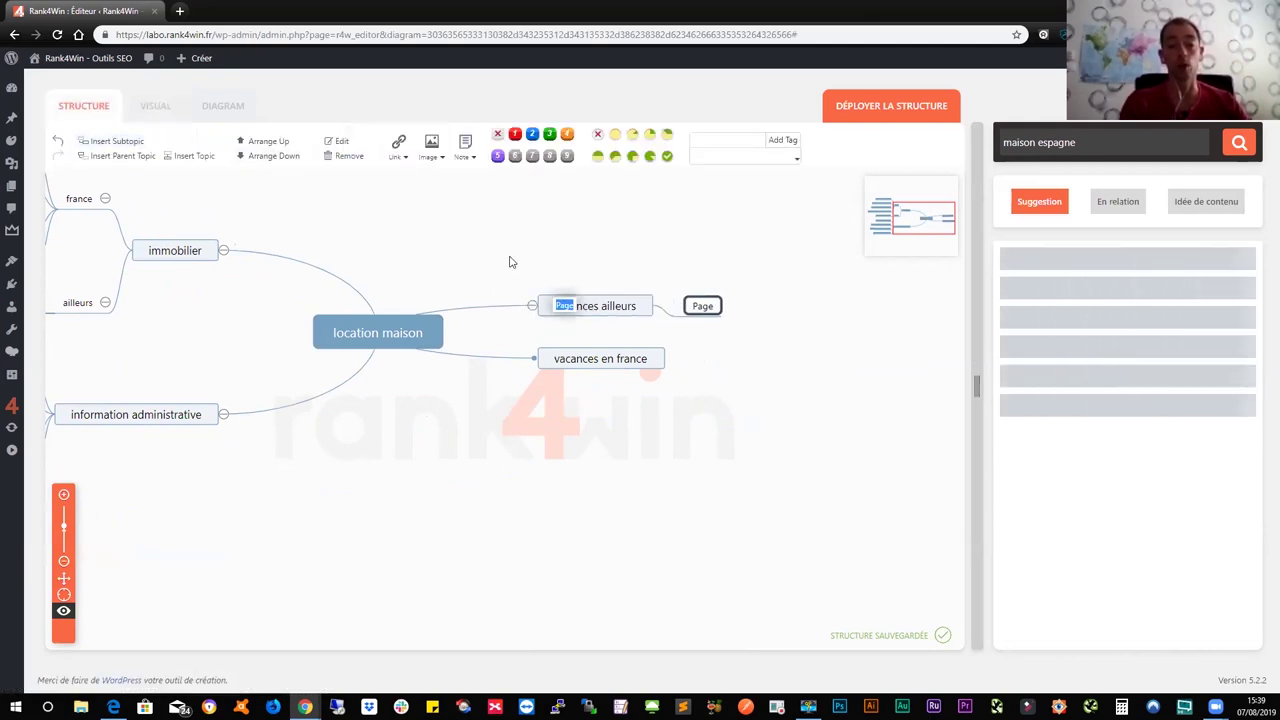
{"action": "type", "text": "villa"}
{"action": "key", "text": "Return"}
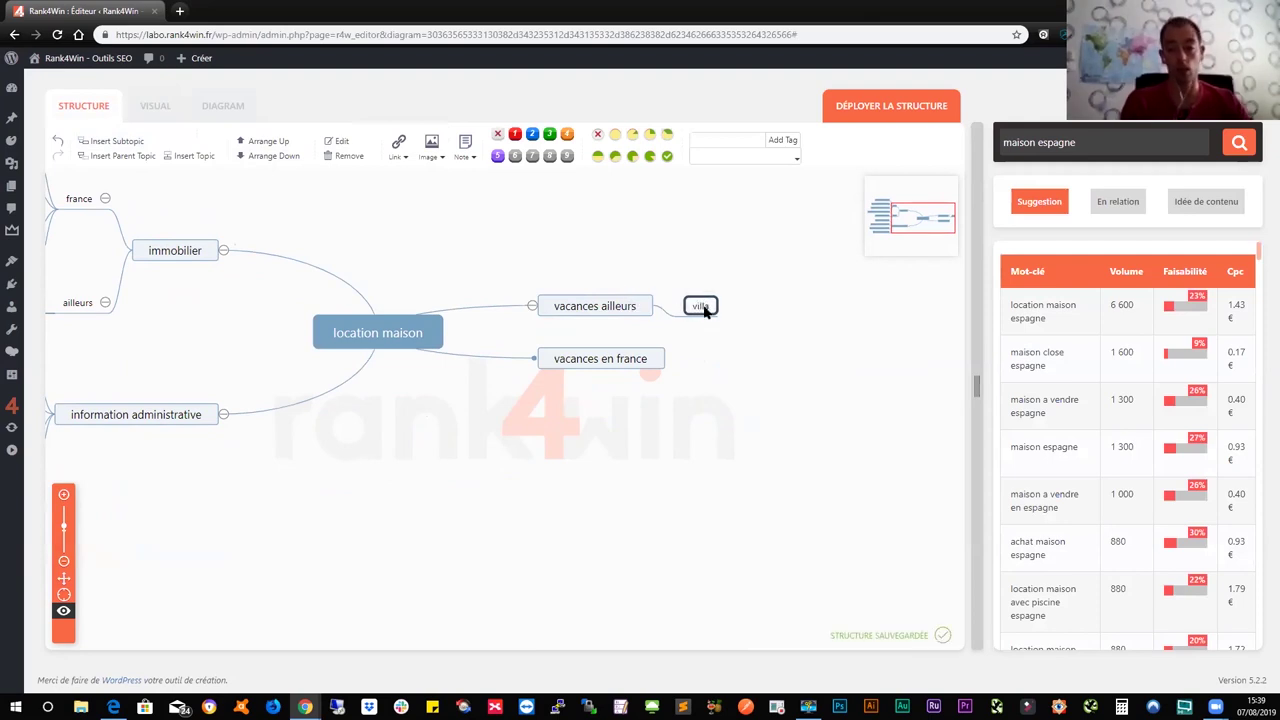
{"action": "left_click", "coordinate": [736, 262]}
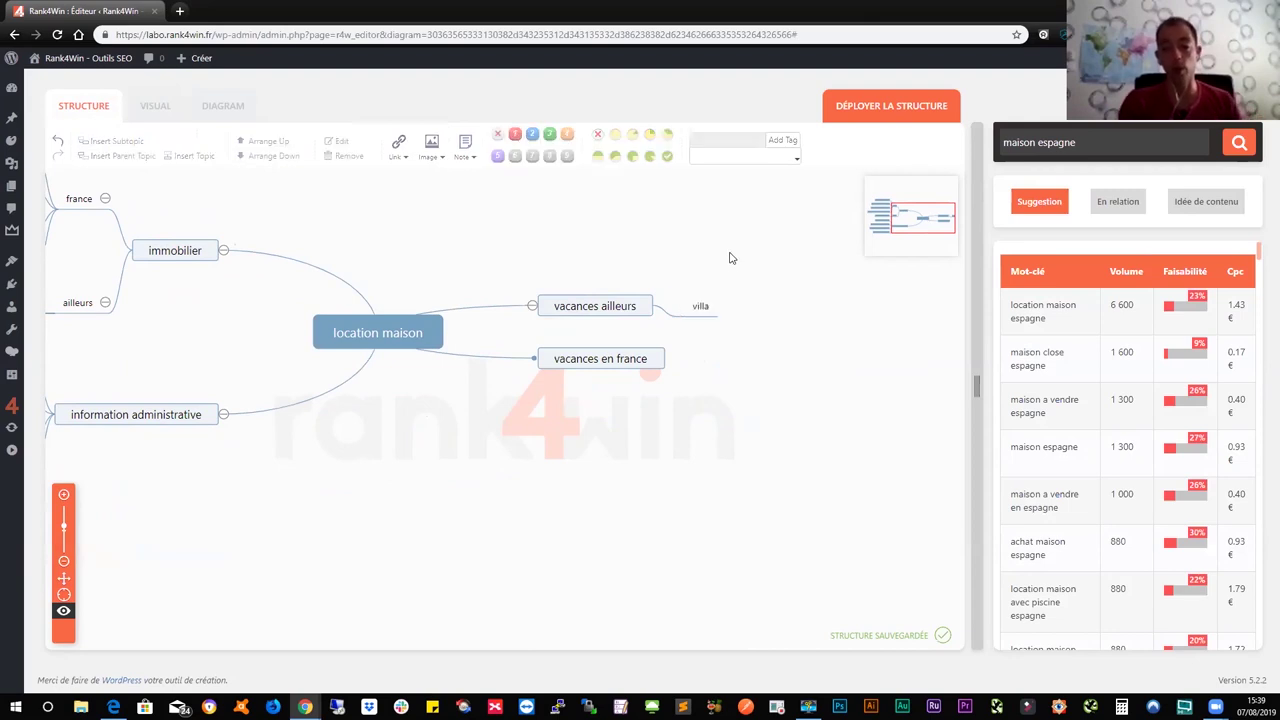
Rename the "villa" subtopic as "Villa espagne"
{"action": "left_click", "coordinate": [708, 308]}
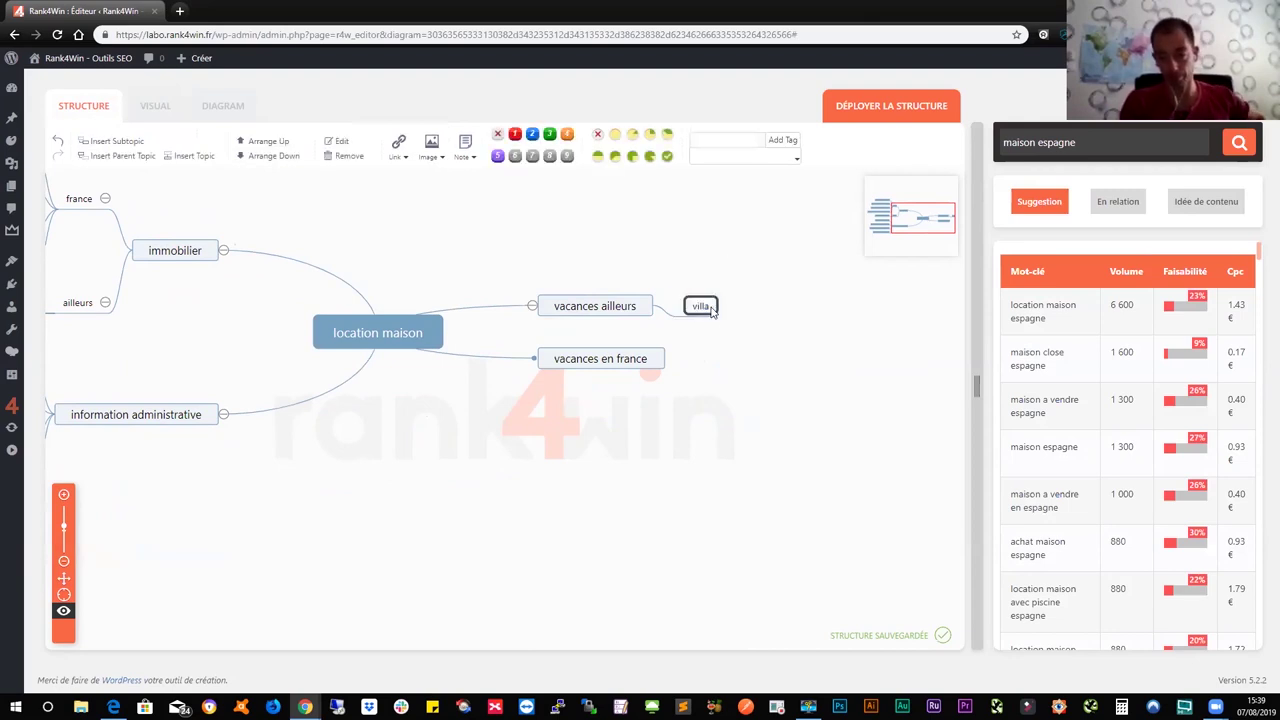
{"action": "double_click", "coordinate": [706, 308]}
{"action": "type", "text": "villa"}
{"action": "key", "text": "Return"}
{"action": "type", "text": "espagne"}
{"action": "key", "text": "Return"}
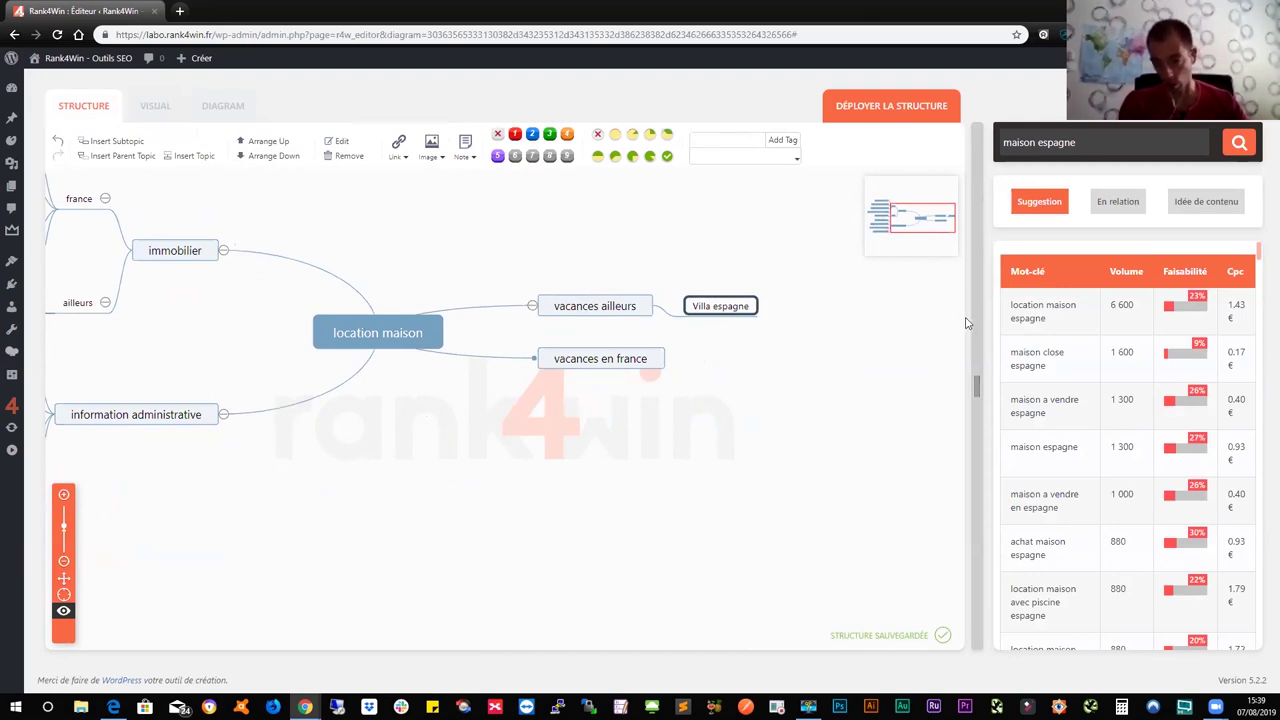
Widen the keyword results area, add the suggestion "maison a vendre en espagne" to the map and place it under "Villa espagne"
{"action": "left_click_drag", "start_coordinate": [972, 317], "coordinate": [868, 323]}
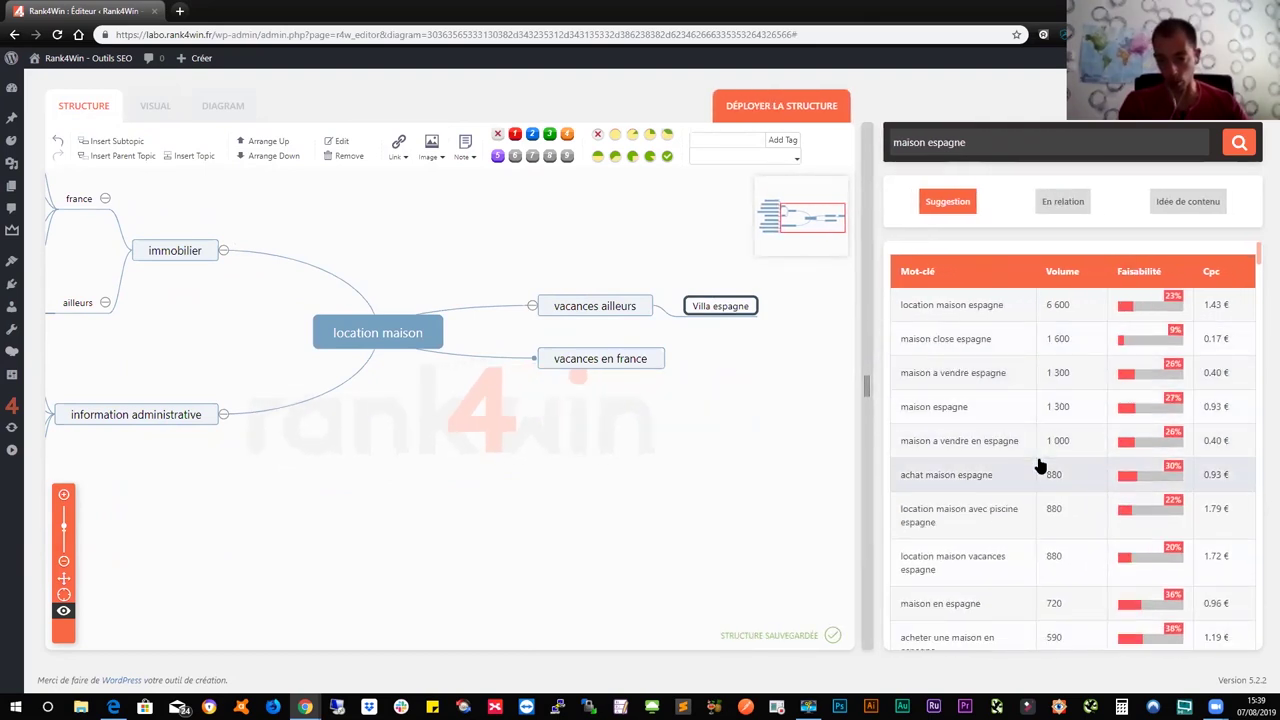
{"action": "double_click", "coordinate": [995, 443]}
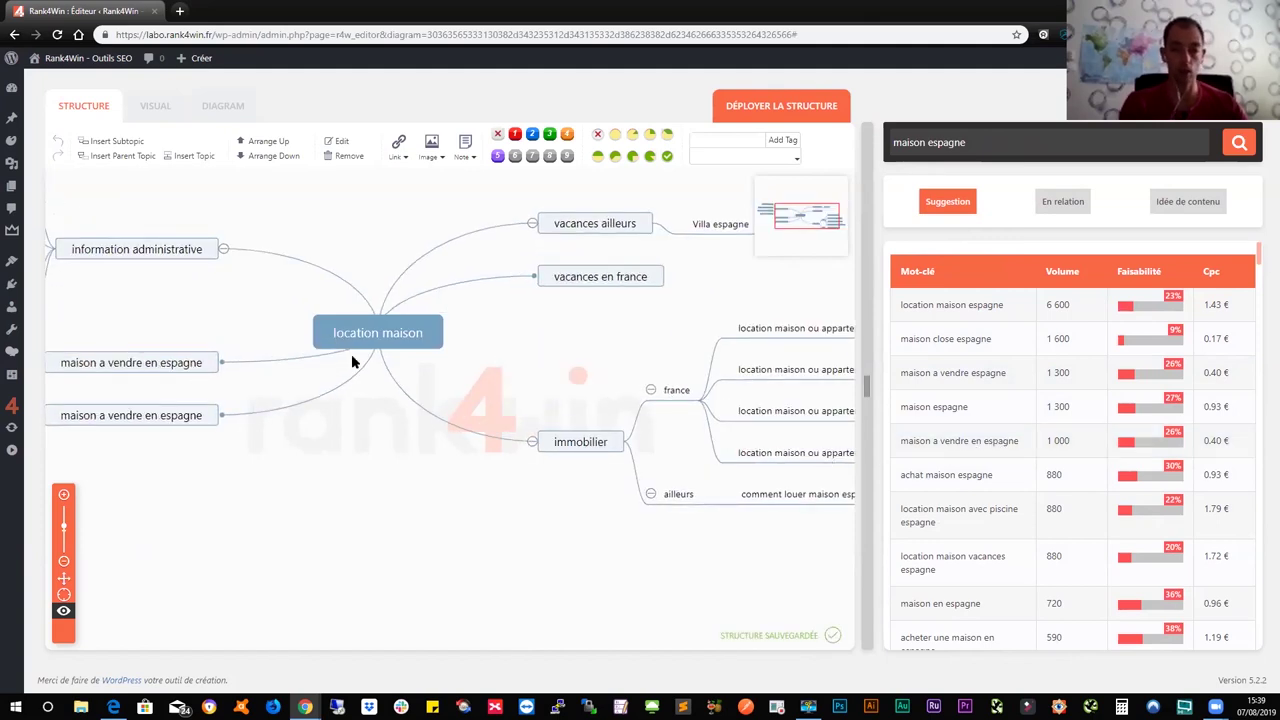
{"action": "scroll", "coordinate": [372, 466], "scroll_direction": "down", "scroll_amount": 1}
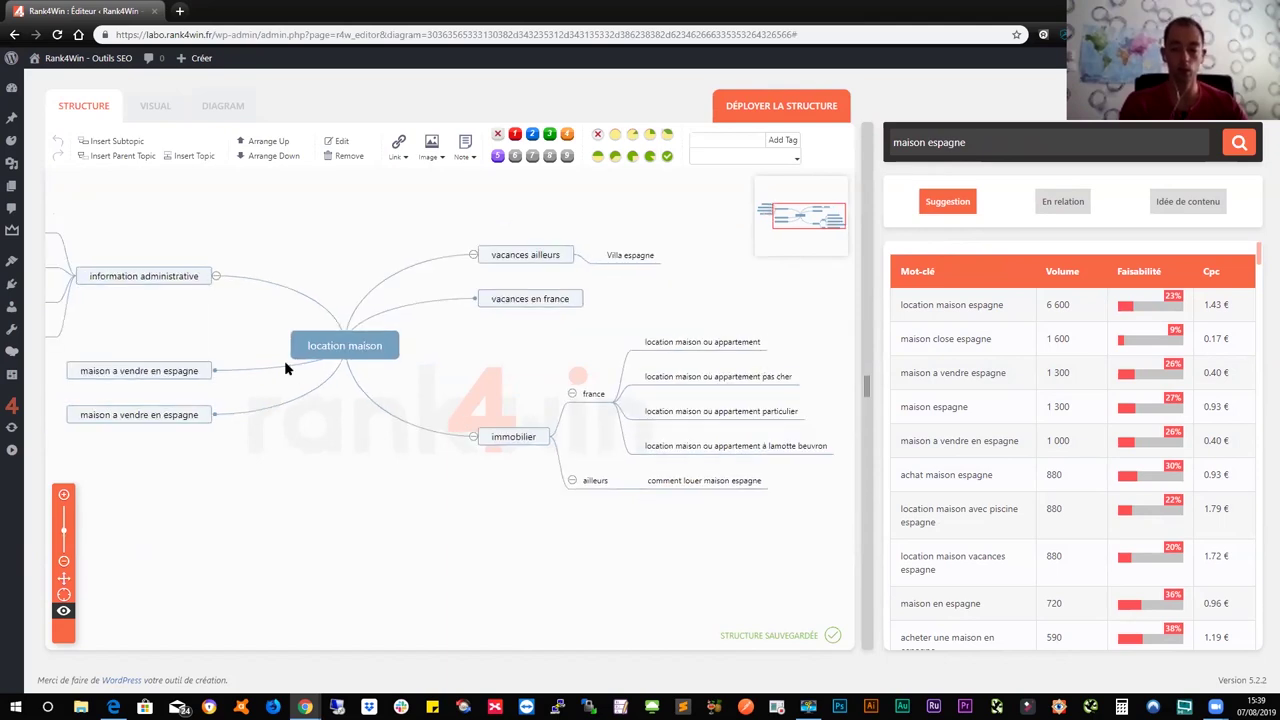
{"action": "left_click", "coordinate": [170, 421]}
{"action": "left_click_drag", "start_coordinate": [170, 424], "coordinate": [654, 256]}
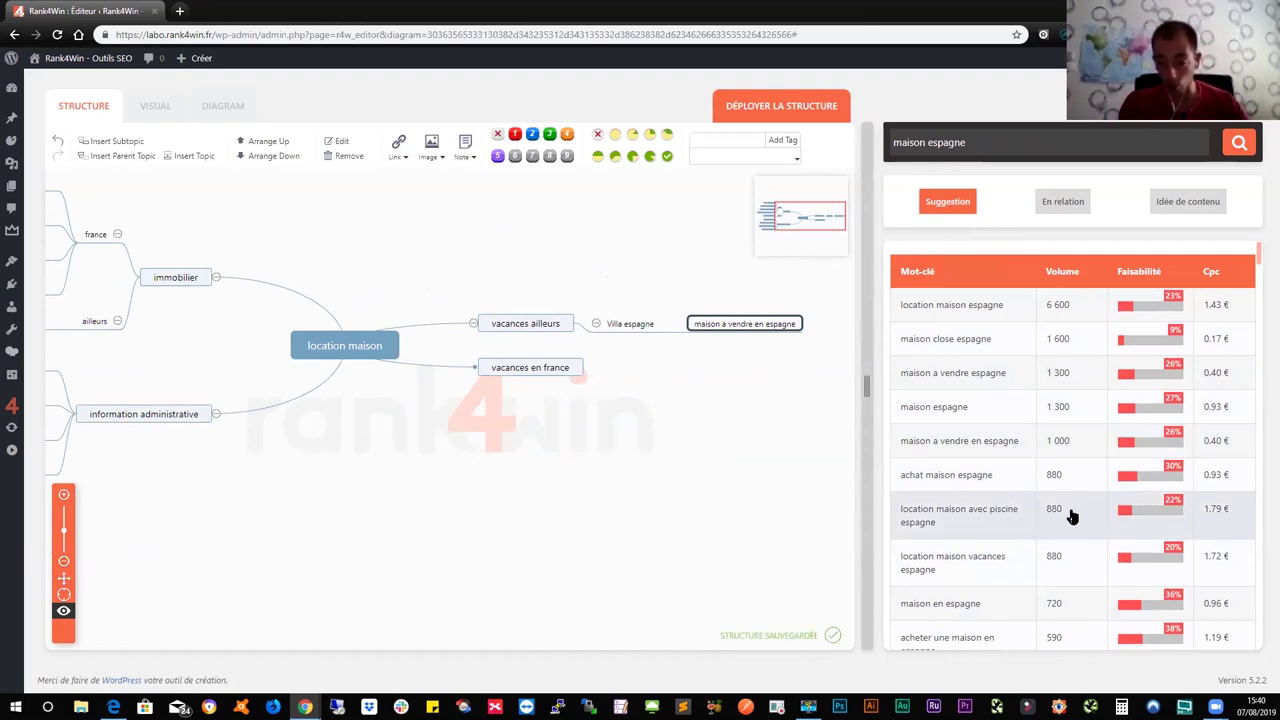
Add the suggestion "location maison avec piscine espagne" to the map, delete its duplicate and place it under "Villa espagne"
{"action": "double_click", "coordinate": [996, 517]}
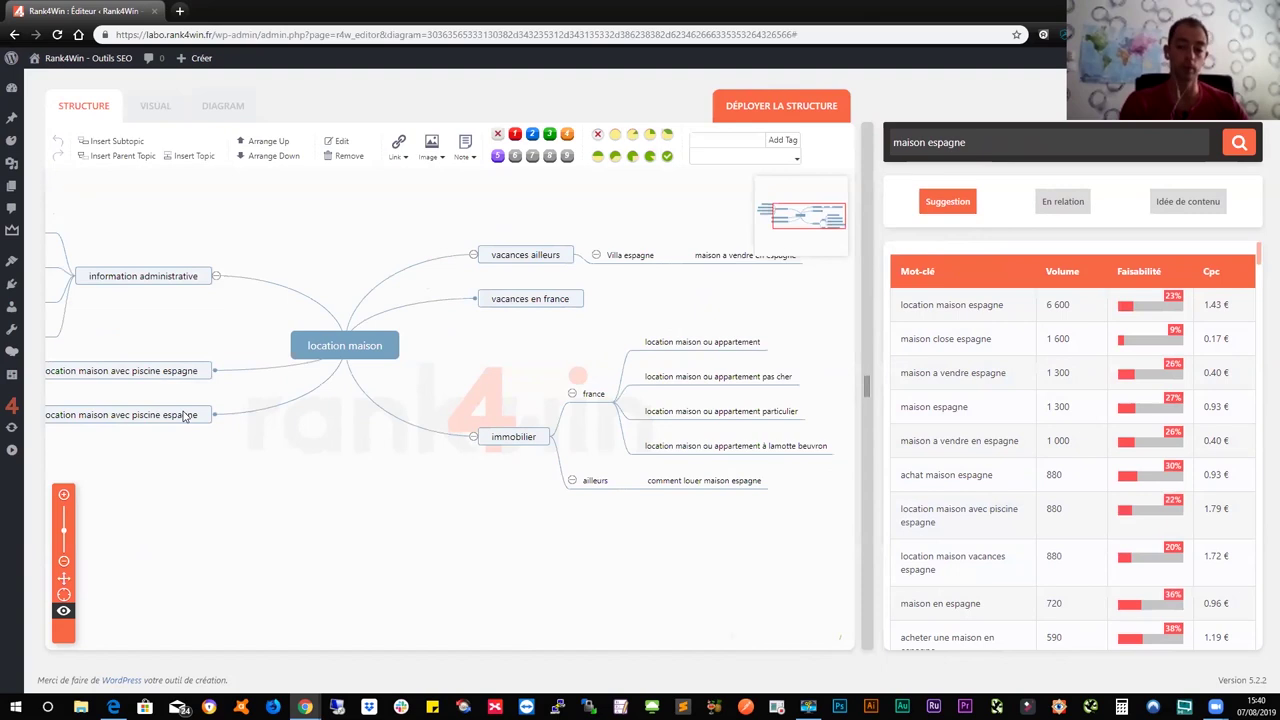
{"action": "key", "text": "Delete"}
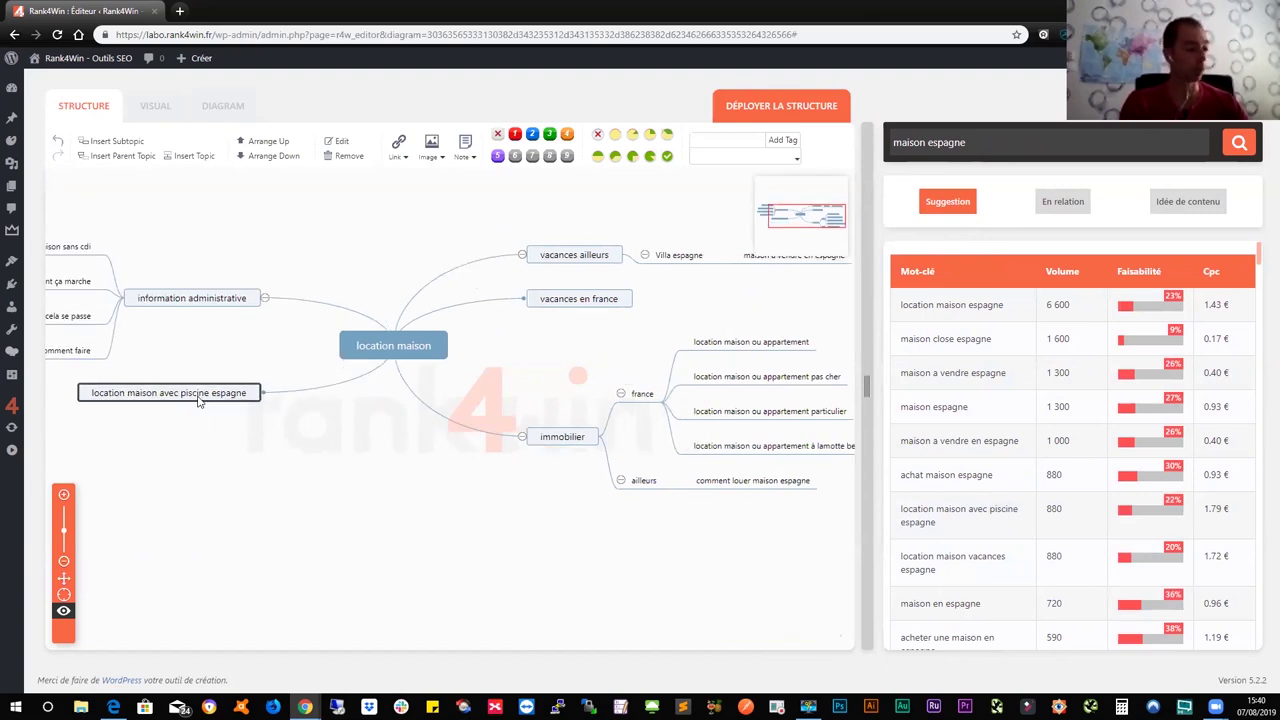
{"action": "left_click_drag", "start_coordinate": [536, 346], "coordinate": [675, 270]}
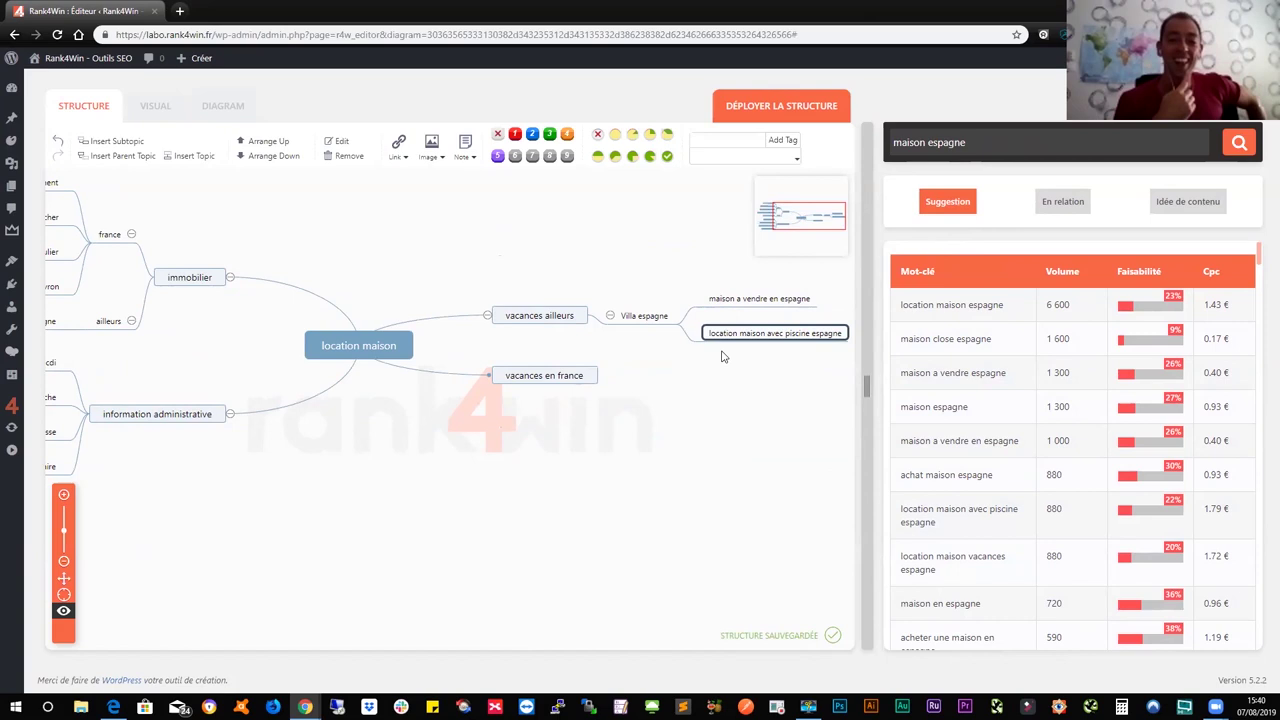
{"action": "left_click", "coordinate": [657, 487]}
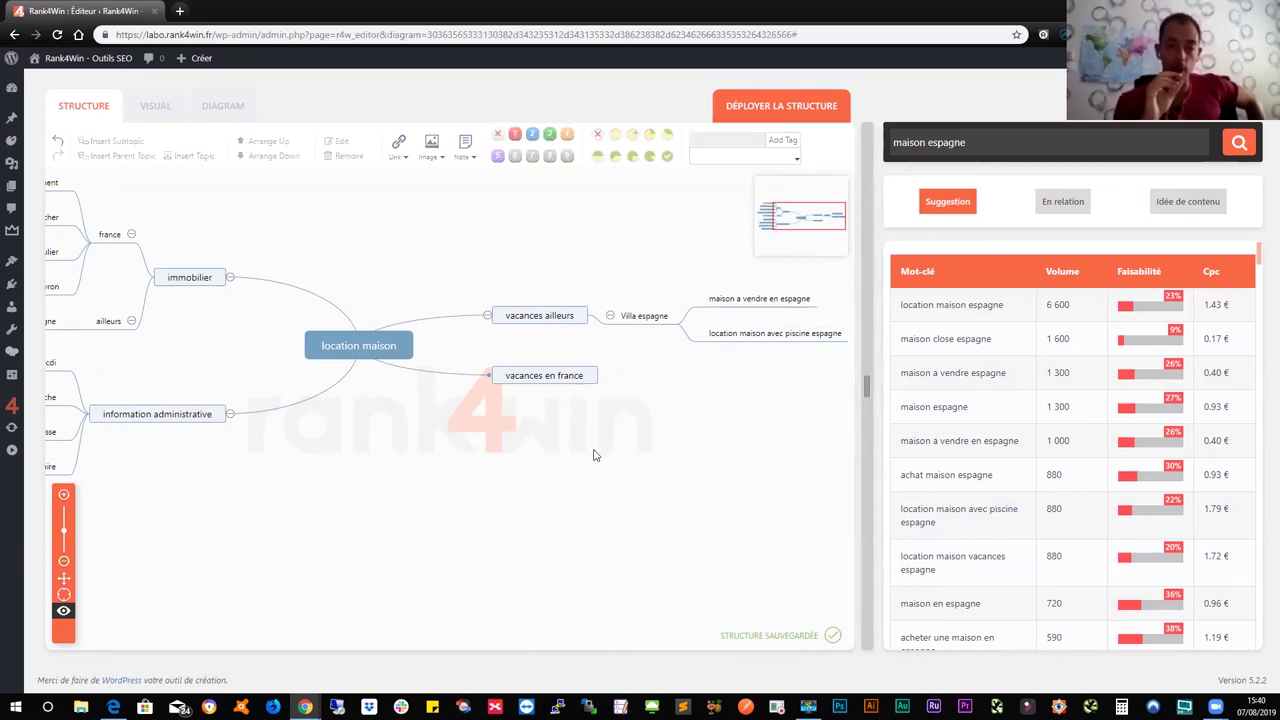
Change the mind map layout so that every branch extends to the right of the "location maison" root node
{"action": "left_click", "coordinate": [373, 348]}
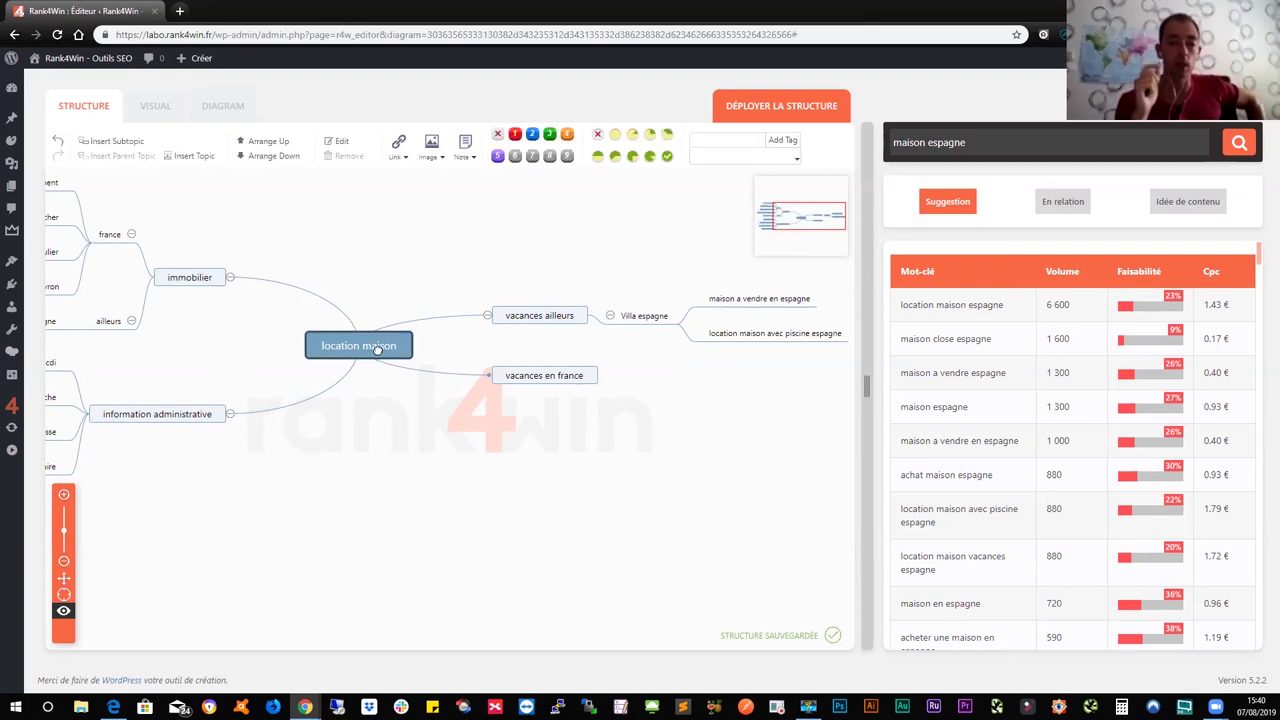
{"action": "left_click", "coordinate": [155, 105]}
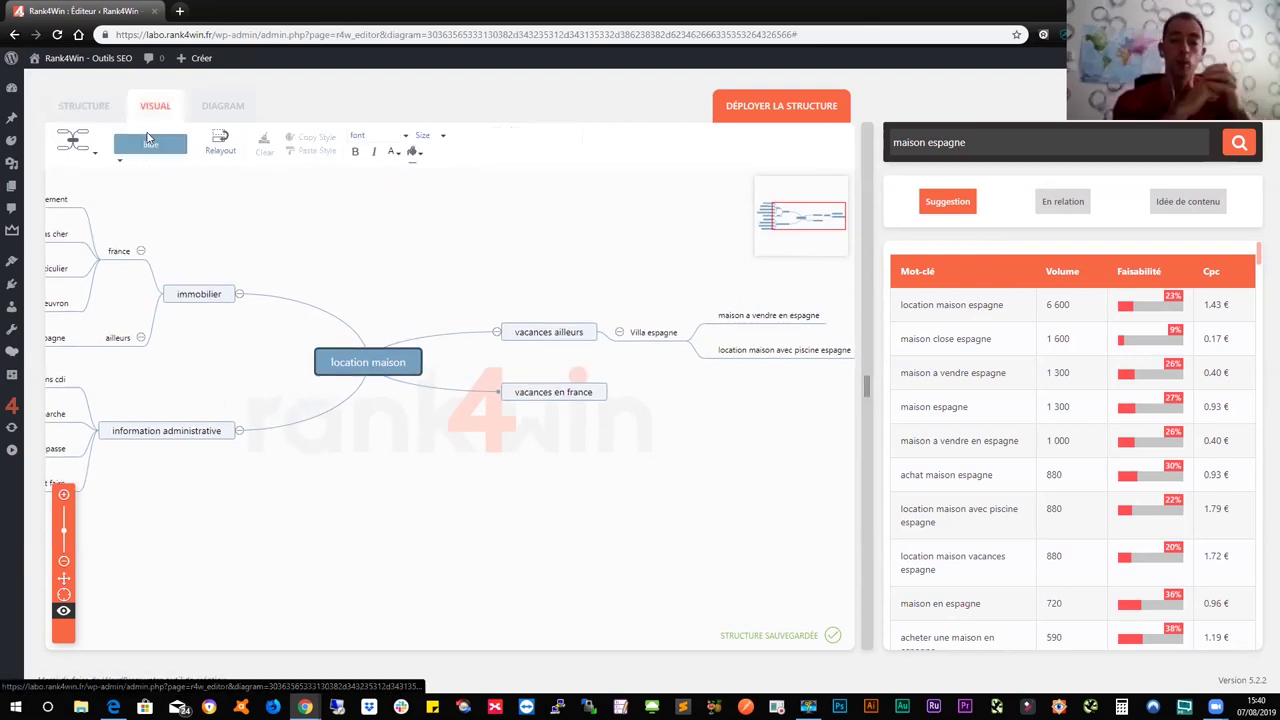
{"action": "left_click", "coordinate": [90, 150]}
{"action": "left_click", "coordinate": [116, 219]}
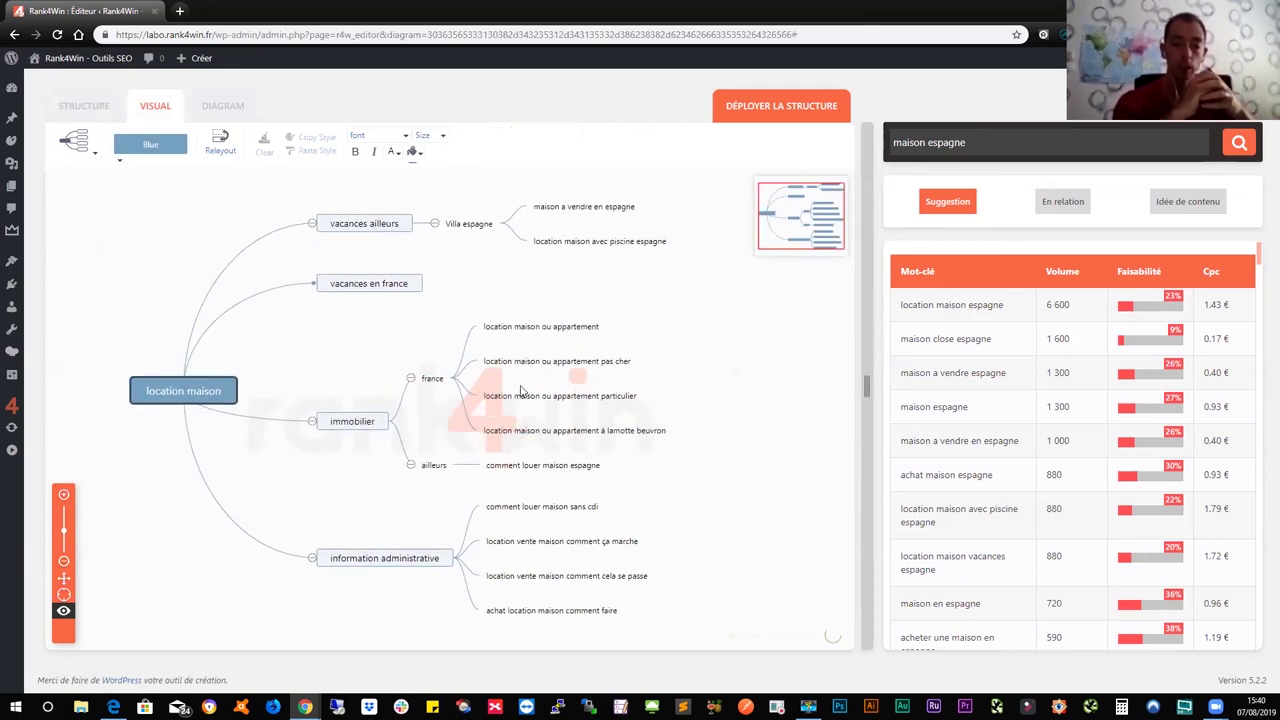
{"action": "left_click", "coordinate": [723, 357]}
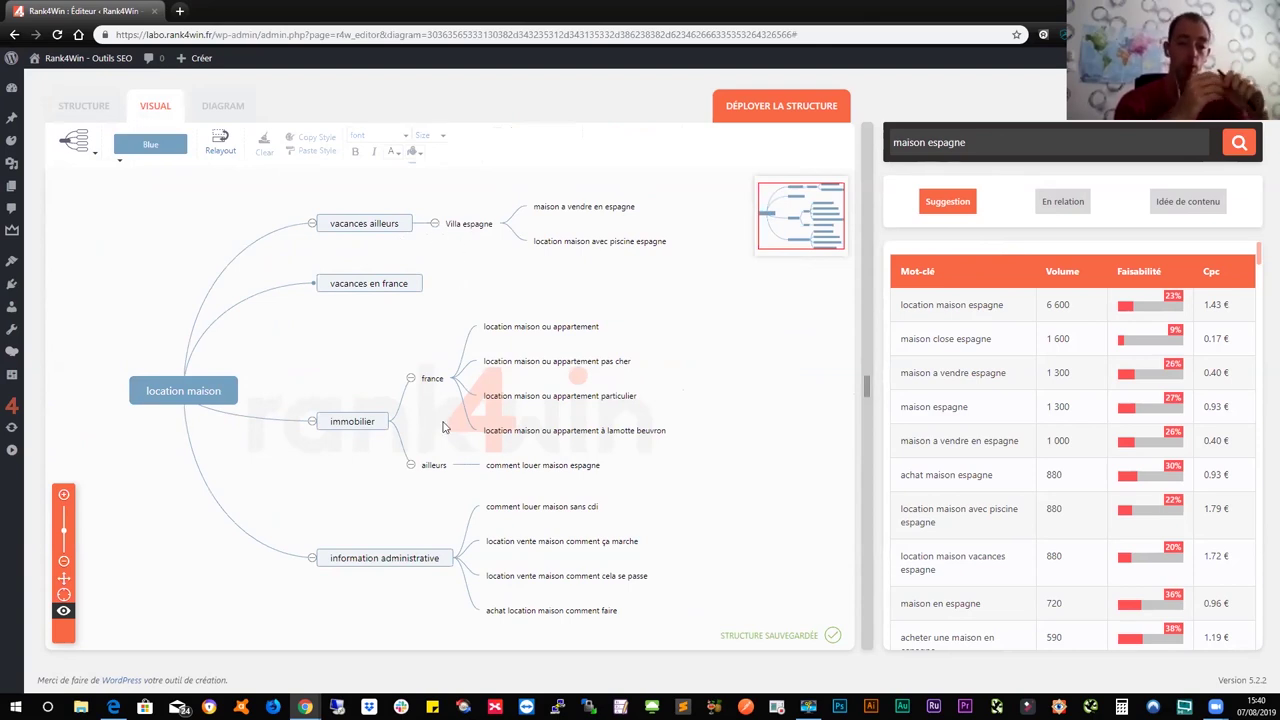
Insert an "exclusion" subtopic under the "immobilier" node
{"action": "left_click", "coordinate": [371, 427]}
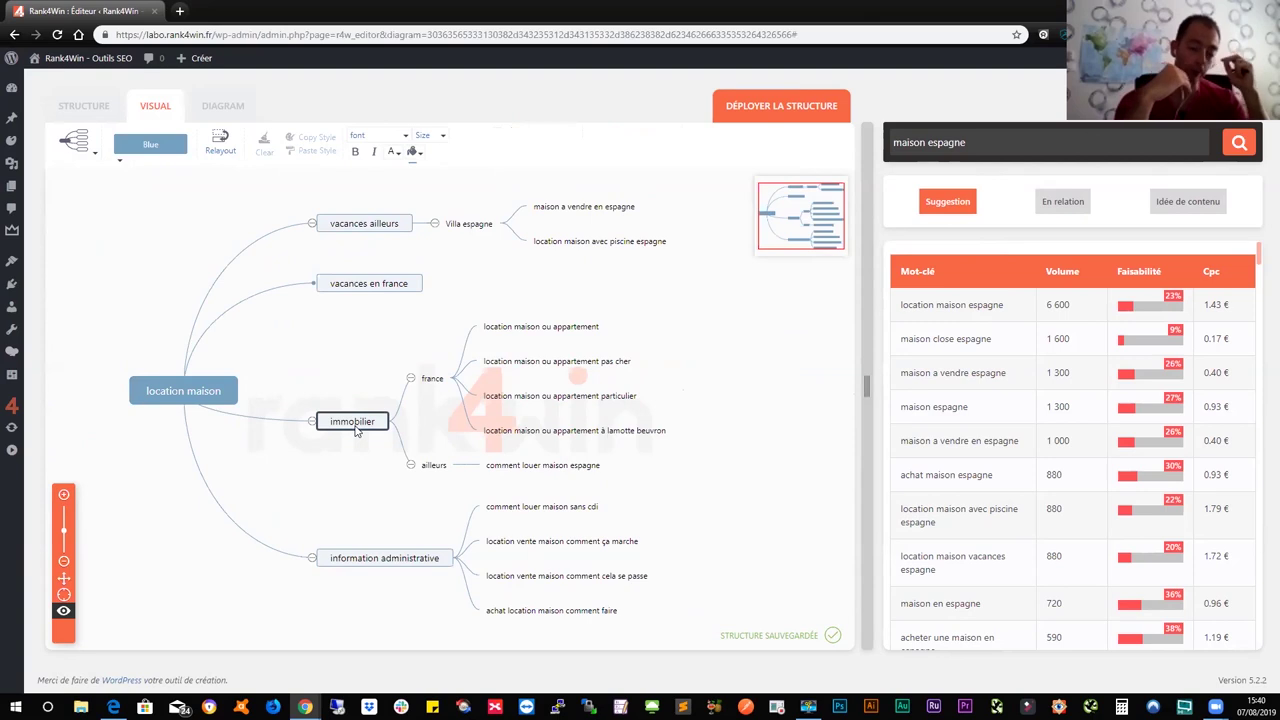
{"action": "left_click", "coordinate": [86, 110]}
{"action": "left_click", "coordinate": [100, 143]}
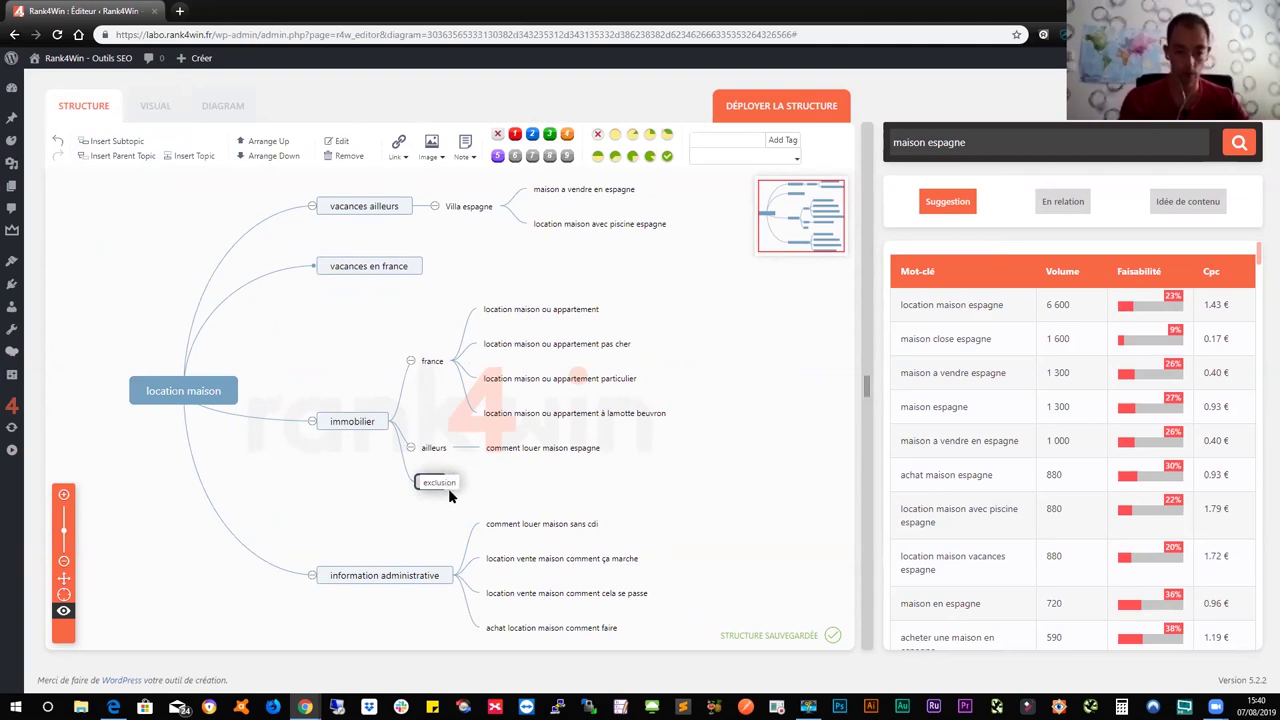
{"action": "left_click", "coordinate": [508, 480]}
Try placing the "exclusion" node beside the "france" ideas, and relayout the map to realign it
{"action": "left_click_drag", "start_coordinate": [449, 488], "coordinate": [680, 352]}
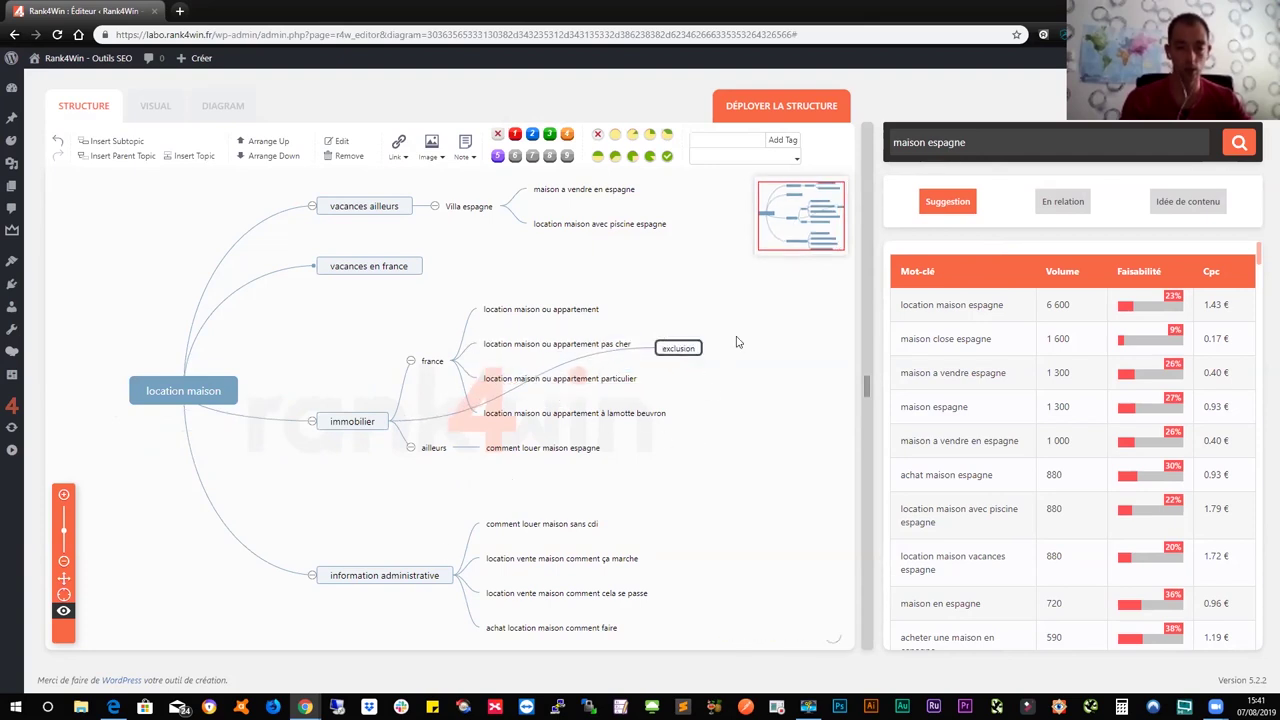
{"action": "left_click", "coordinate": [158, 112]}
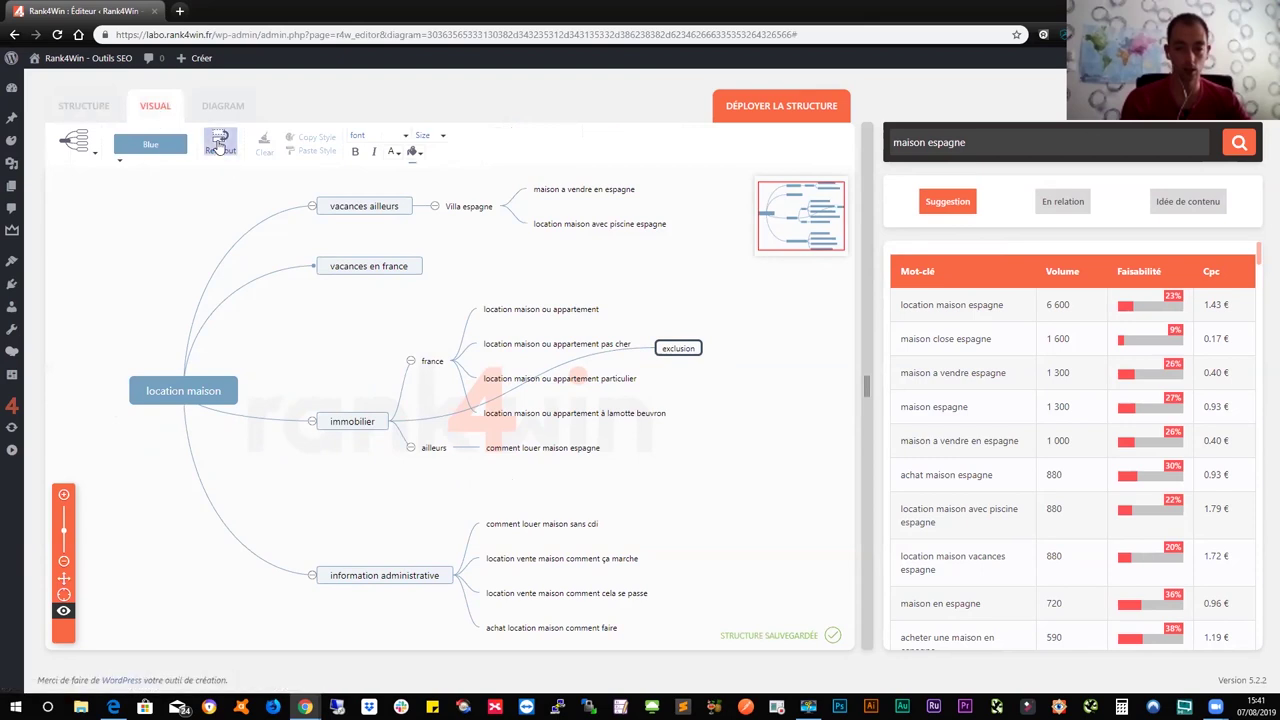
{"action": "left_click", "coordinate": [220, 148]}
{"action": "left_click", "coordinate": [84, 106]}
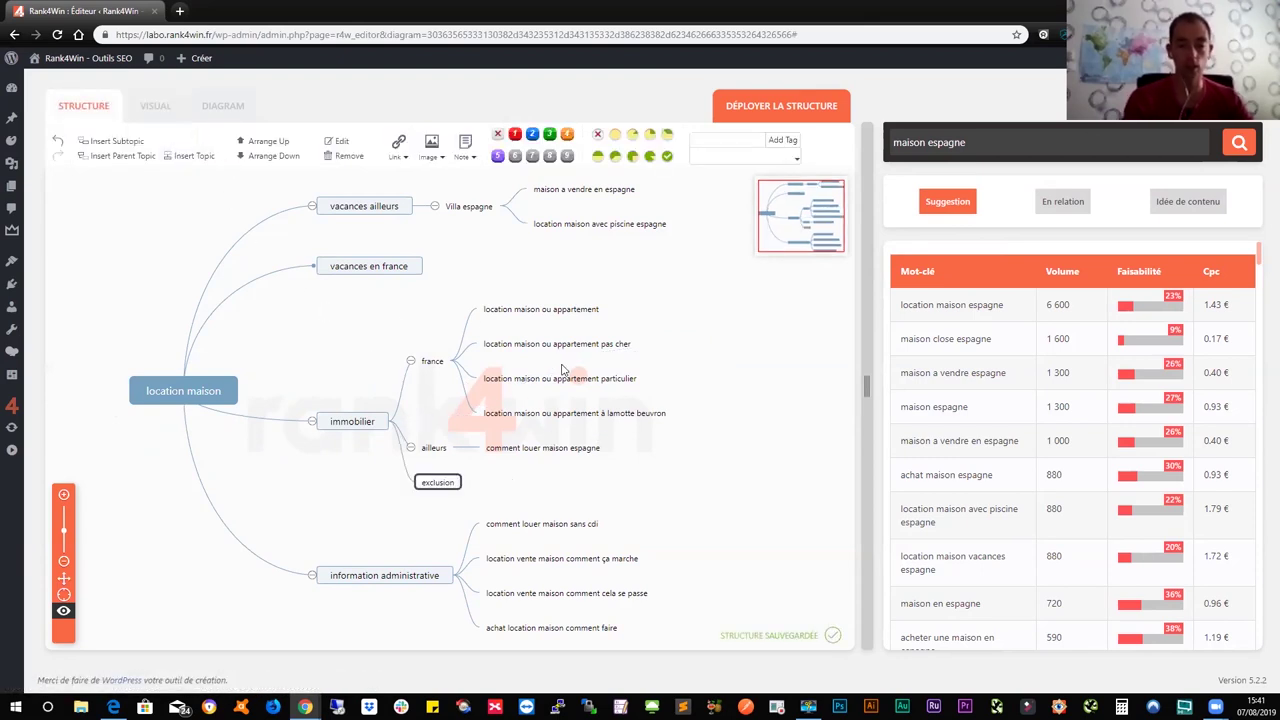
{"action": "left_click", "coordinate": [651, 477]}
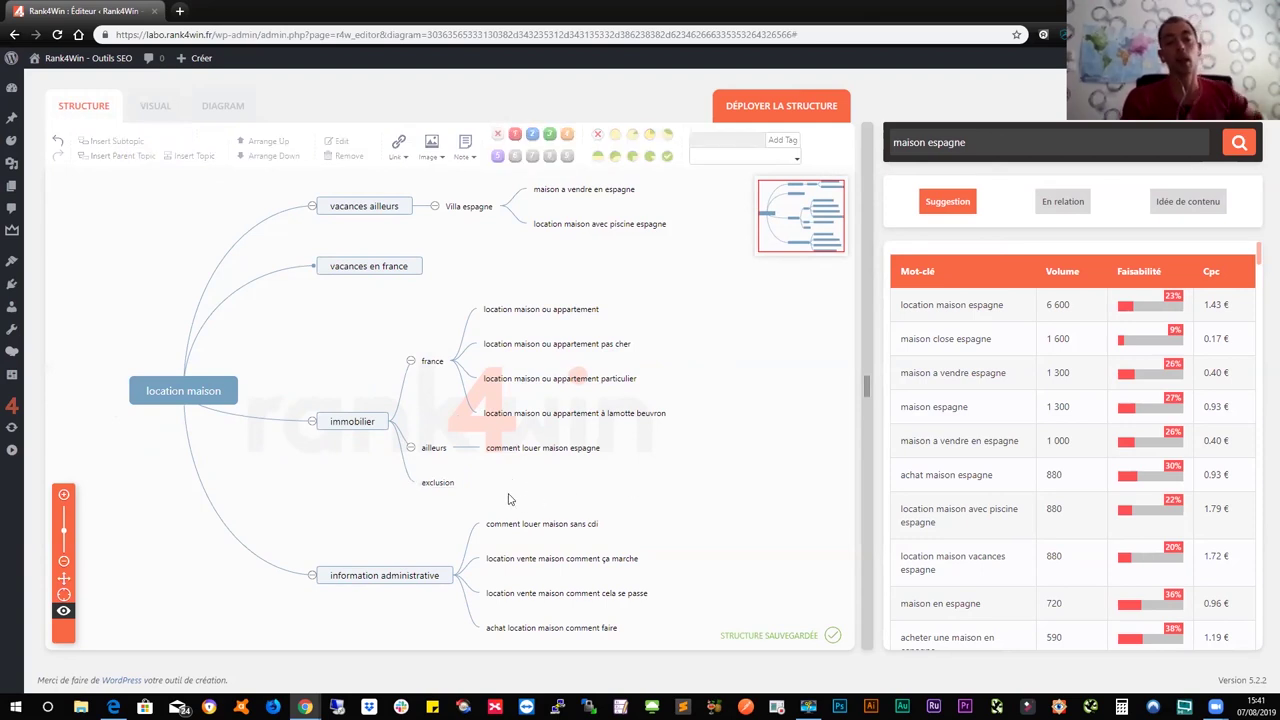
Insert an "achat +++" subtopic under the "exclusion" node
{"action": "left_click", "coordinate": [453, 488]}
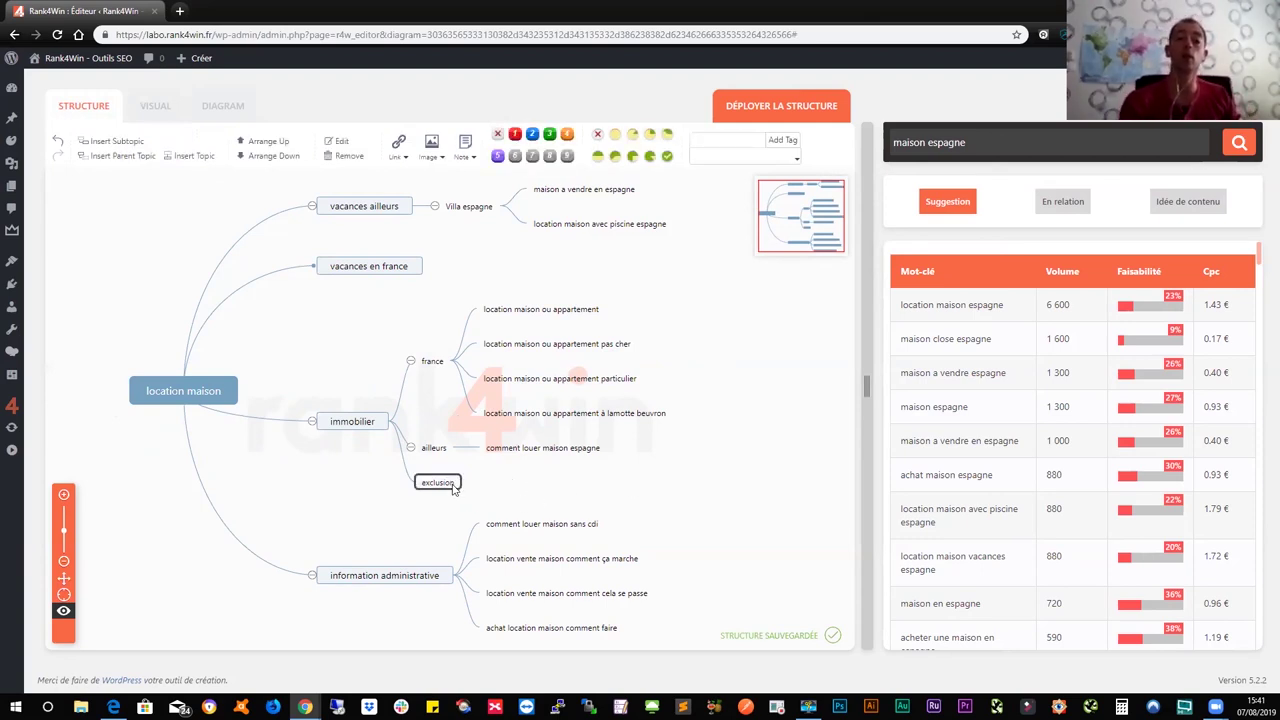
{"action": "left_click", "coordinate": [130, 145]}
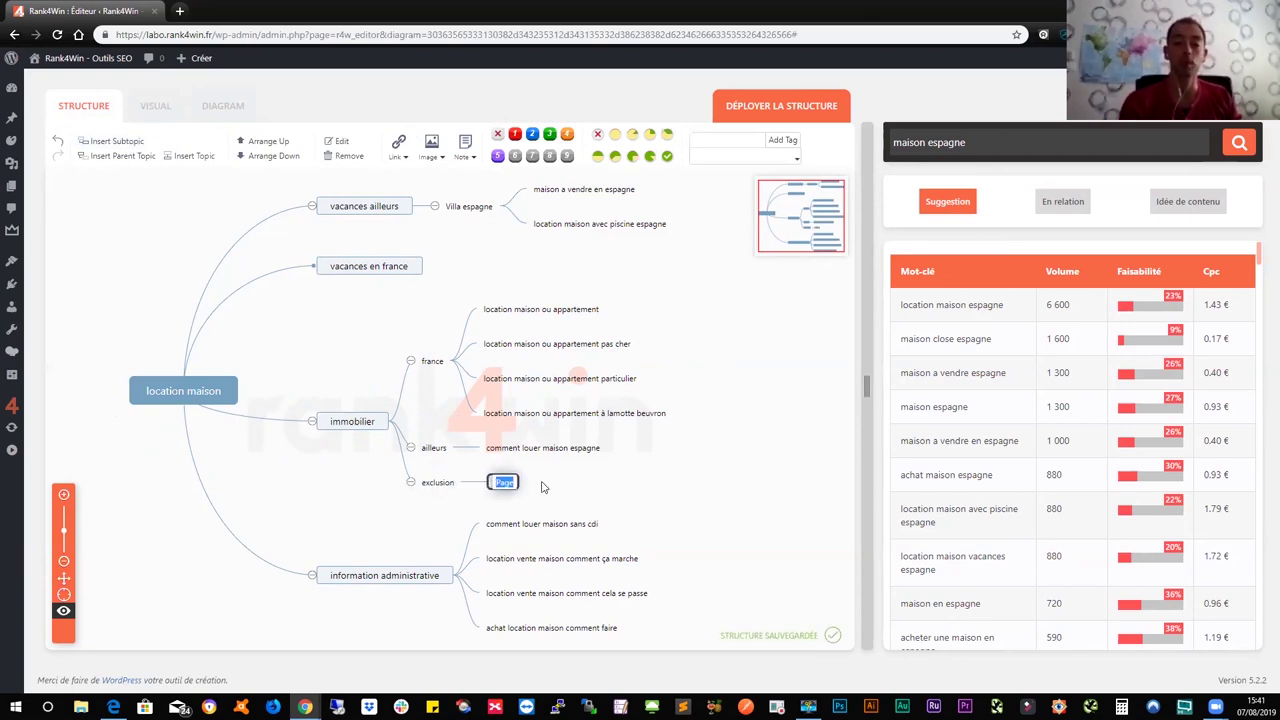
{"action": "type", "text": "achat +++"}
{"action": "left_click", "coordinate": [672, 482]}
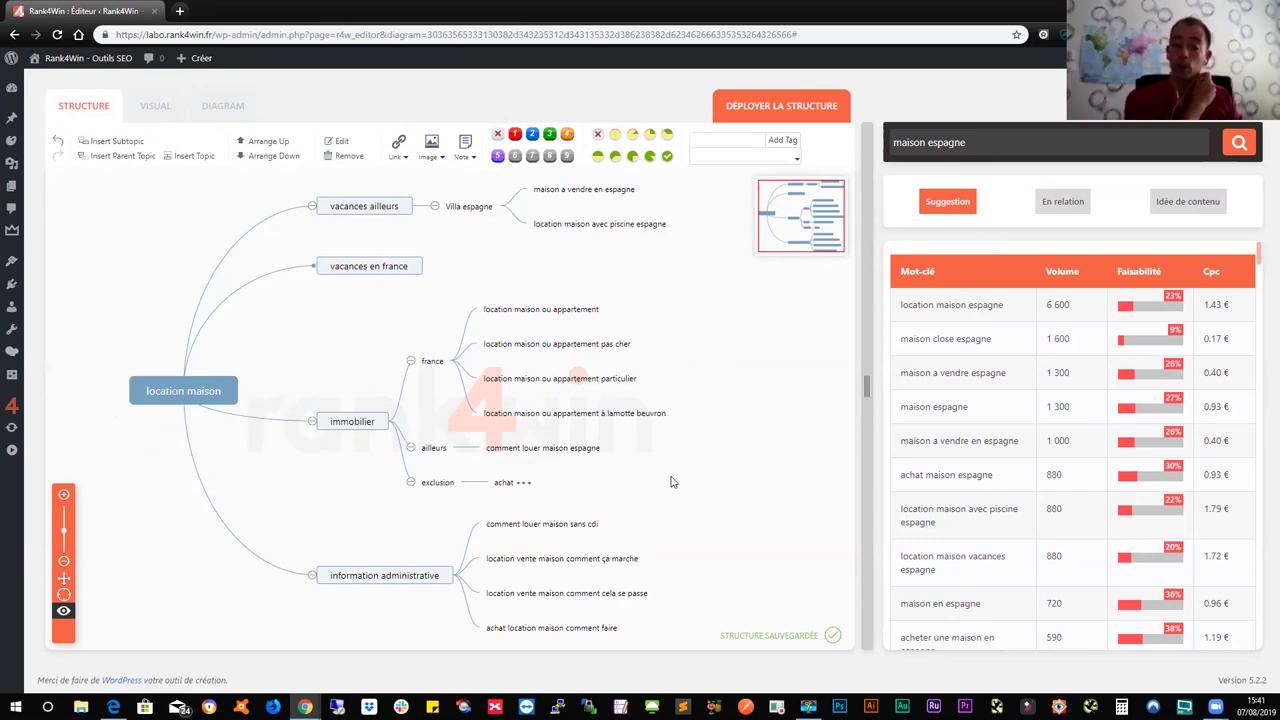
Rename the "achat +++" subtopic as "achat maison"
{"action": "left_click", "coordinate": [516, 483]}
{"action": "left_click", "coordinate": [518, 482]}
{"action": "double_click", "coordinate": [523, 482]}
{"action": "type", "text": "maison"}
{"action": "key", "text": "Return"}
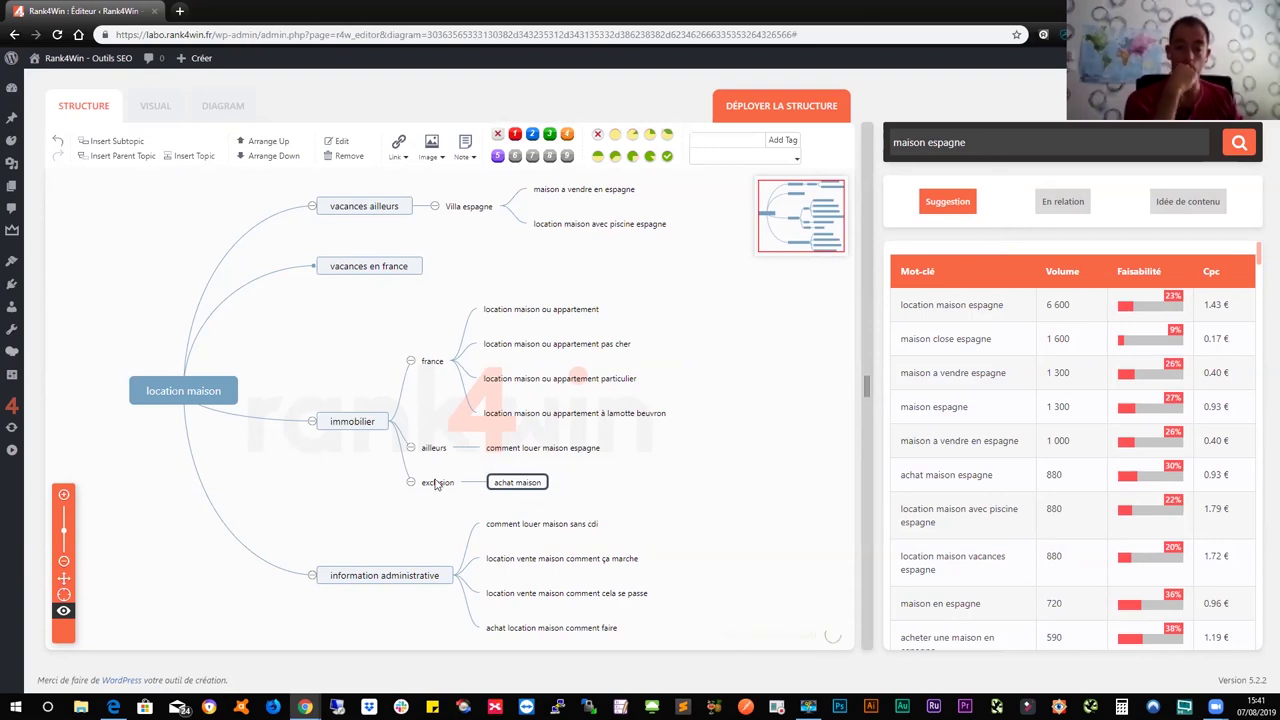
Set the text colour of the "exclusion" and "achat maison" nodes to red
{"action": "left_click", "coordinate": [434, 485]}
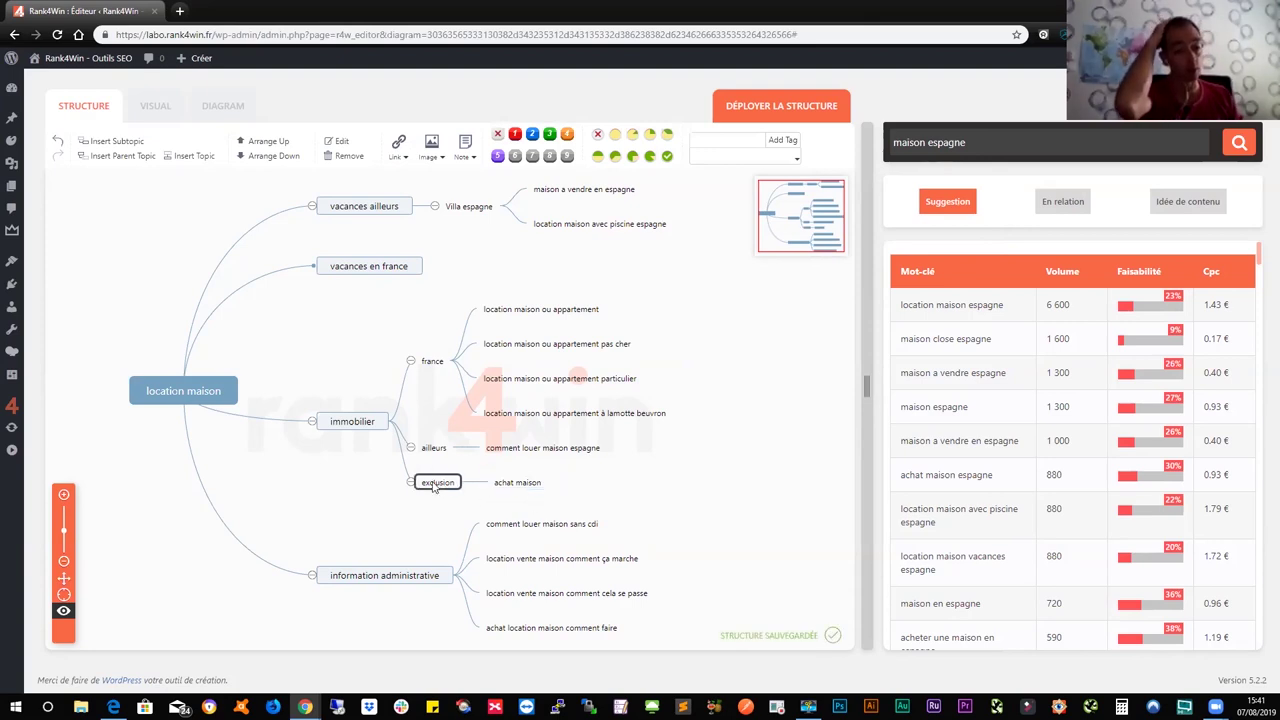
{"action": "left_click", "coordinate": [158, 107]}
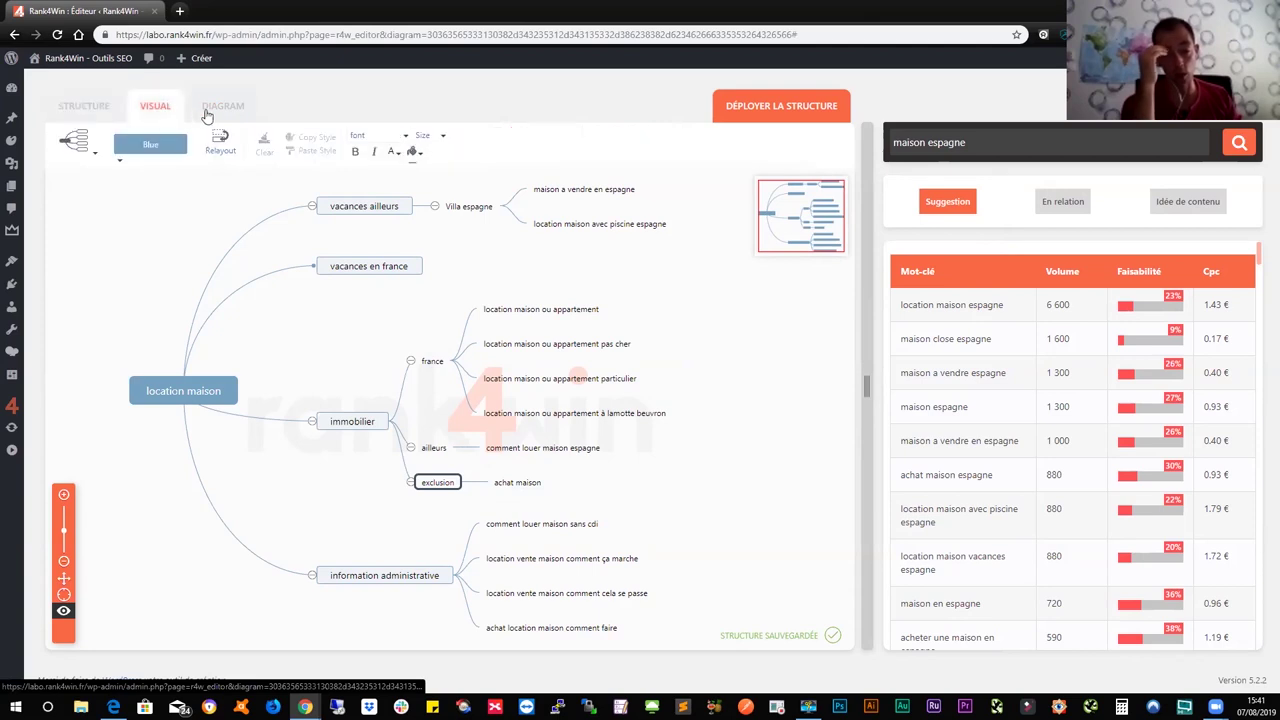
{"action": "left_click", "coordinate": [399, 151]}
{"action": "left_click", "coordinate": [418, 291]}
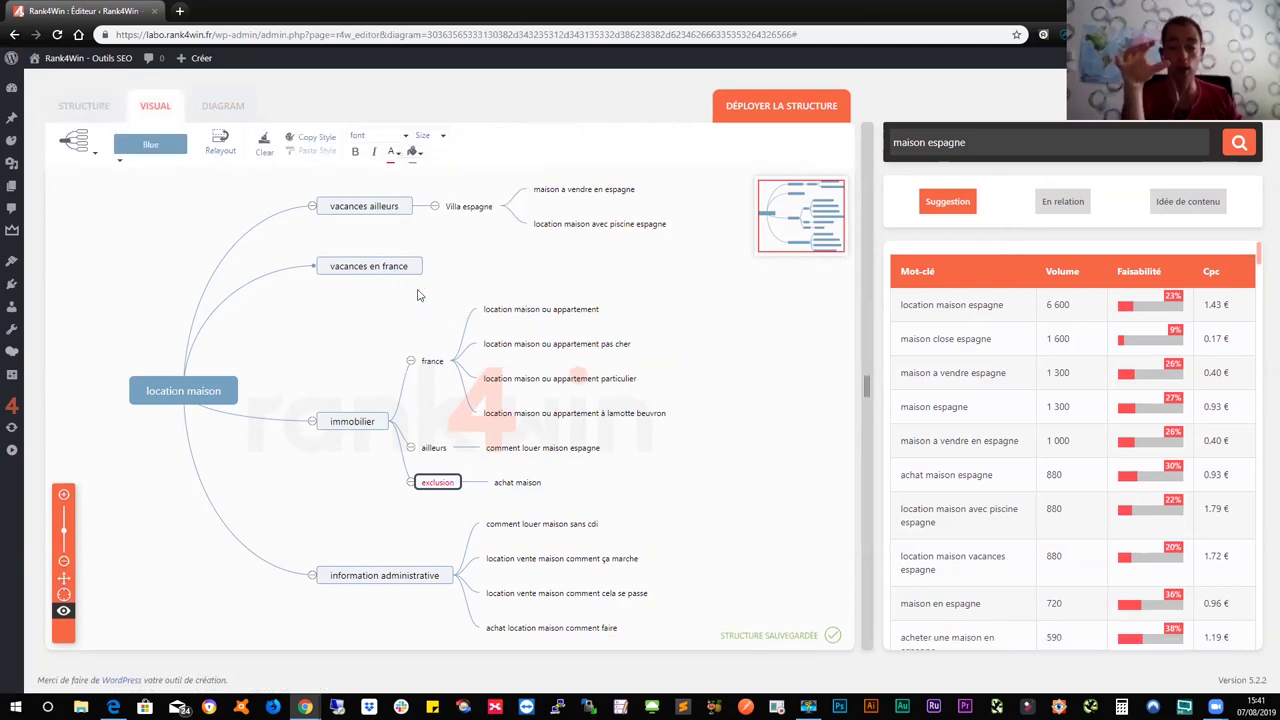
{"action": "left_click", "coordinate": [510, 485]}
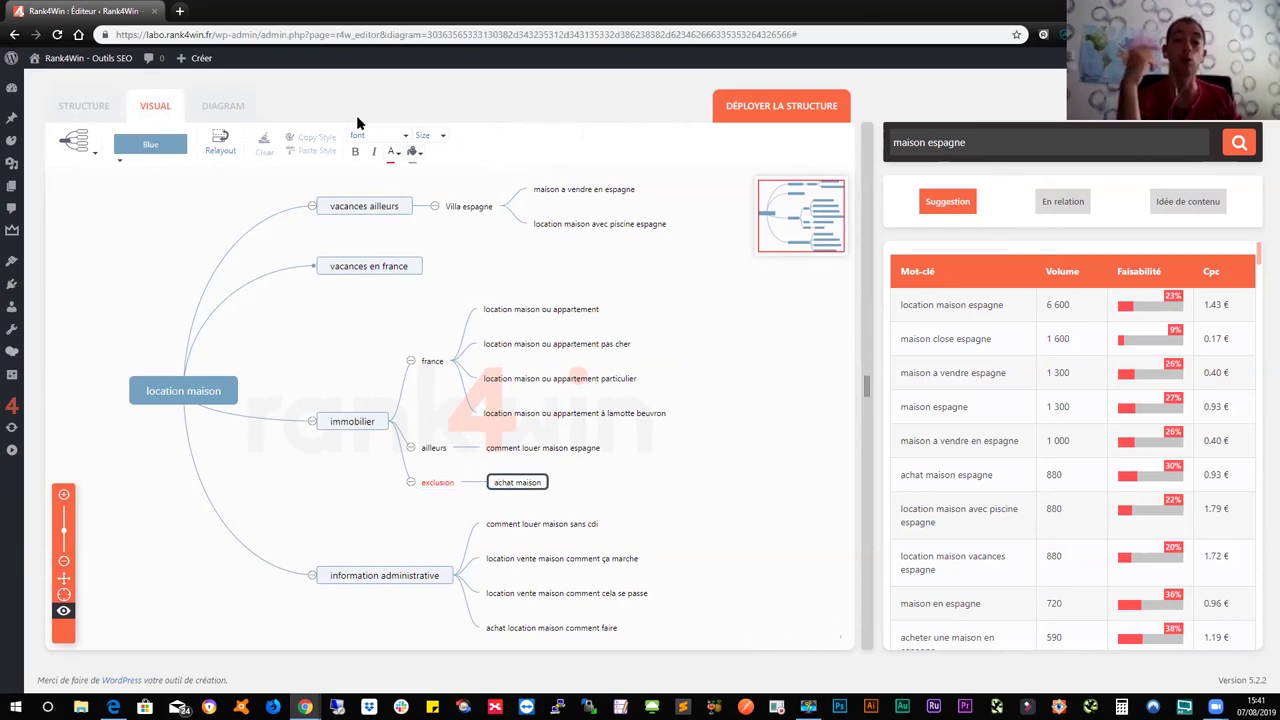
{"action": "left_click", "coordinate": [390, 157]}
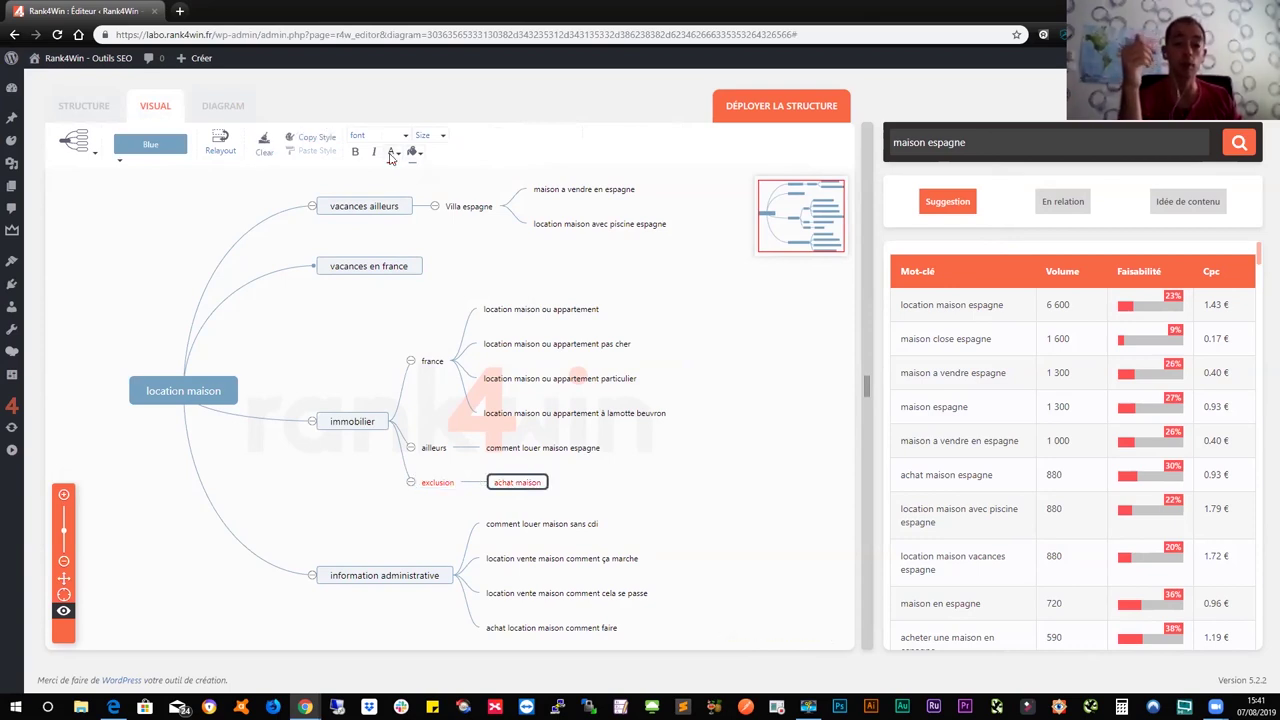
Make the text of the "achat maison" and "exclusion" nodes bold
{"action": "left_click", "coordinate": [355, 151]}
{"action": "left_click", "coordinate": [438, 482]}
{"action": "left_click", "coordinate": [355, 151]}
{"action": "left_click", "coordinate": [660, 464]}
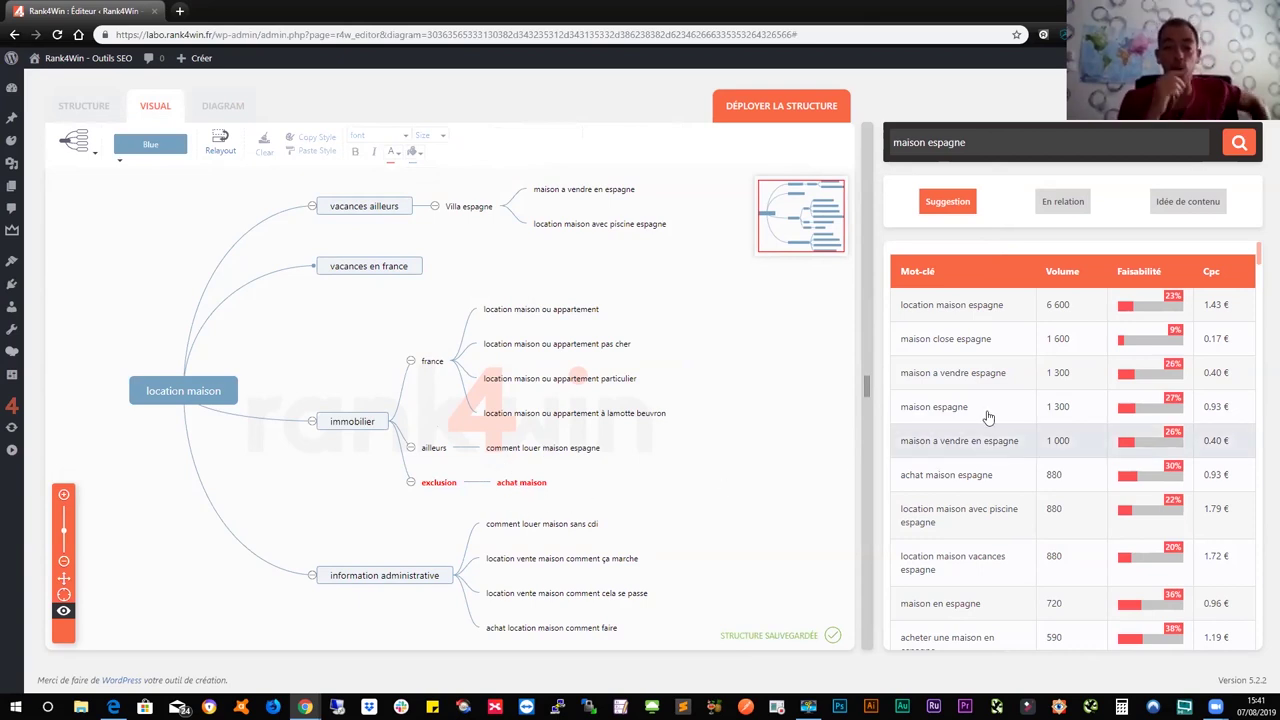
Add the suggested keyword "maison close espagne" under the "exclusion" node and format its text in bold red
{"action": "double_click", "coordinate": [960, 345]}
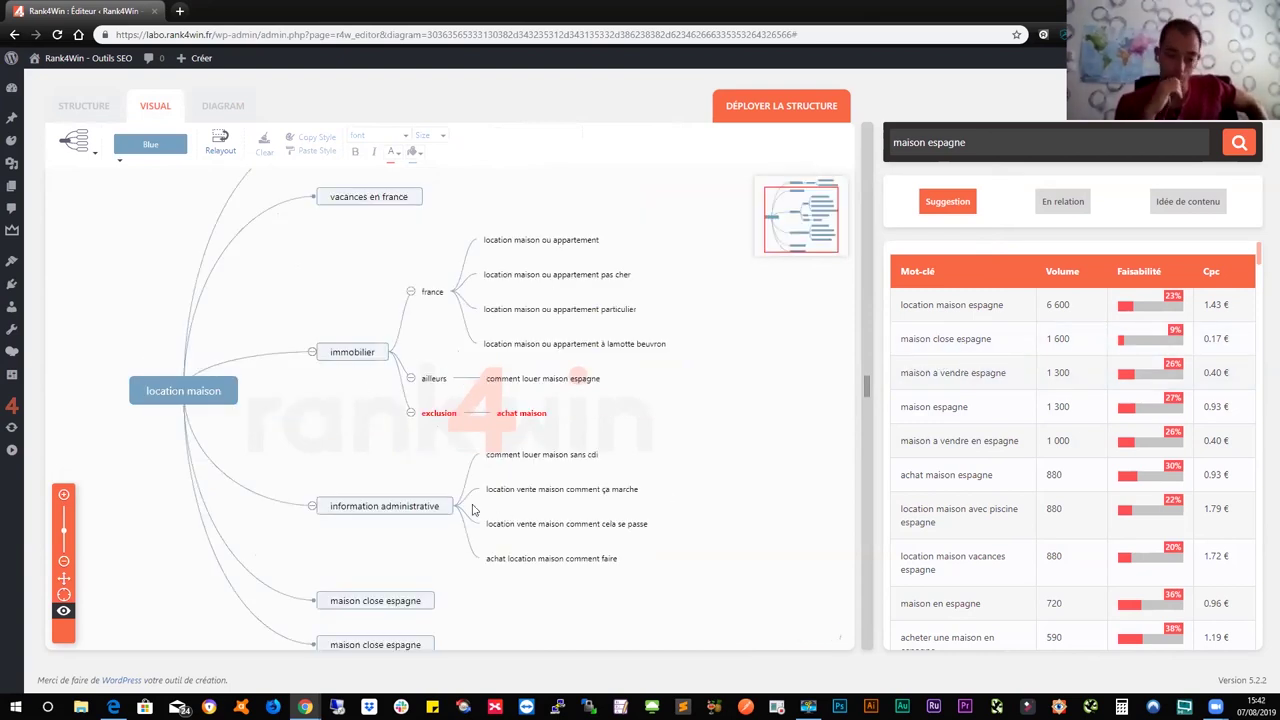
{"action": "left_click_drag", "start_coordinate": [408, 588], "coordinate": [455, 357]}
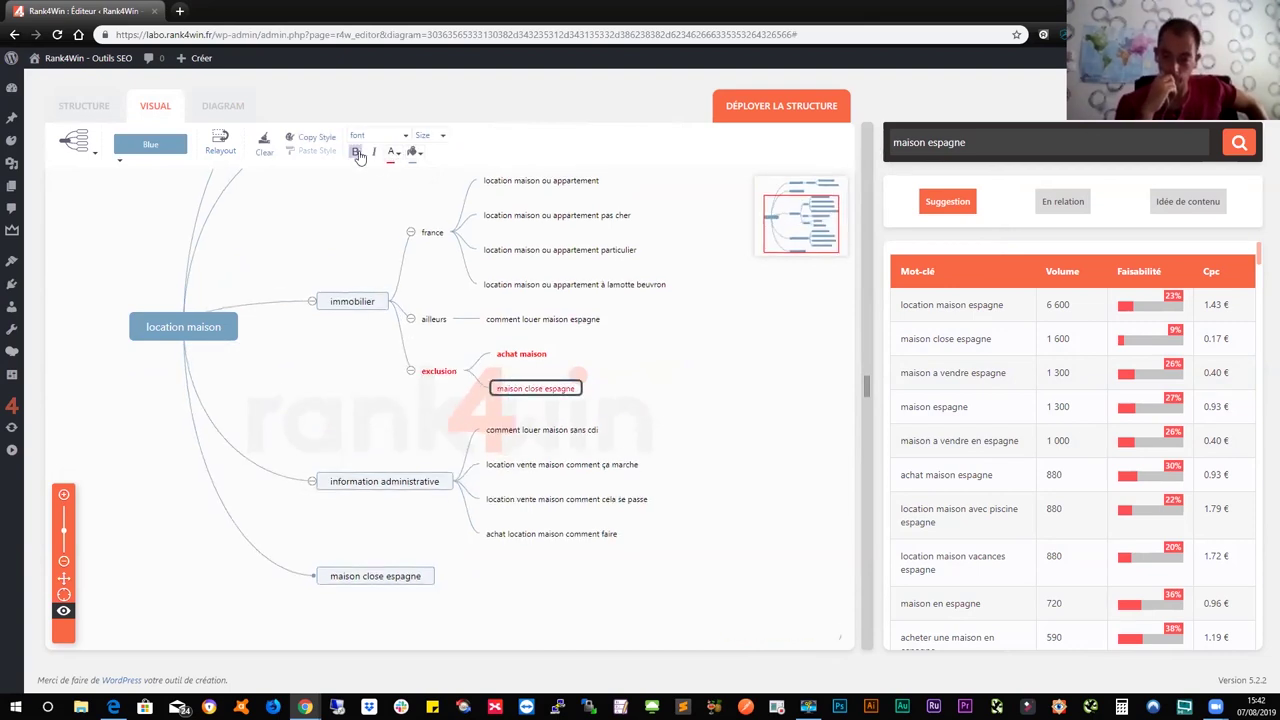
{"action": "left_click", "coordinate": [735, 430]}
{"action": "scroll", "coordinate": [740, 440], "scroll_direction": "up", "scroll_amount": 1}
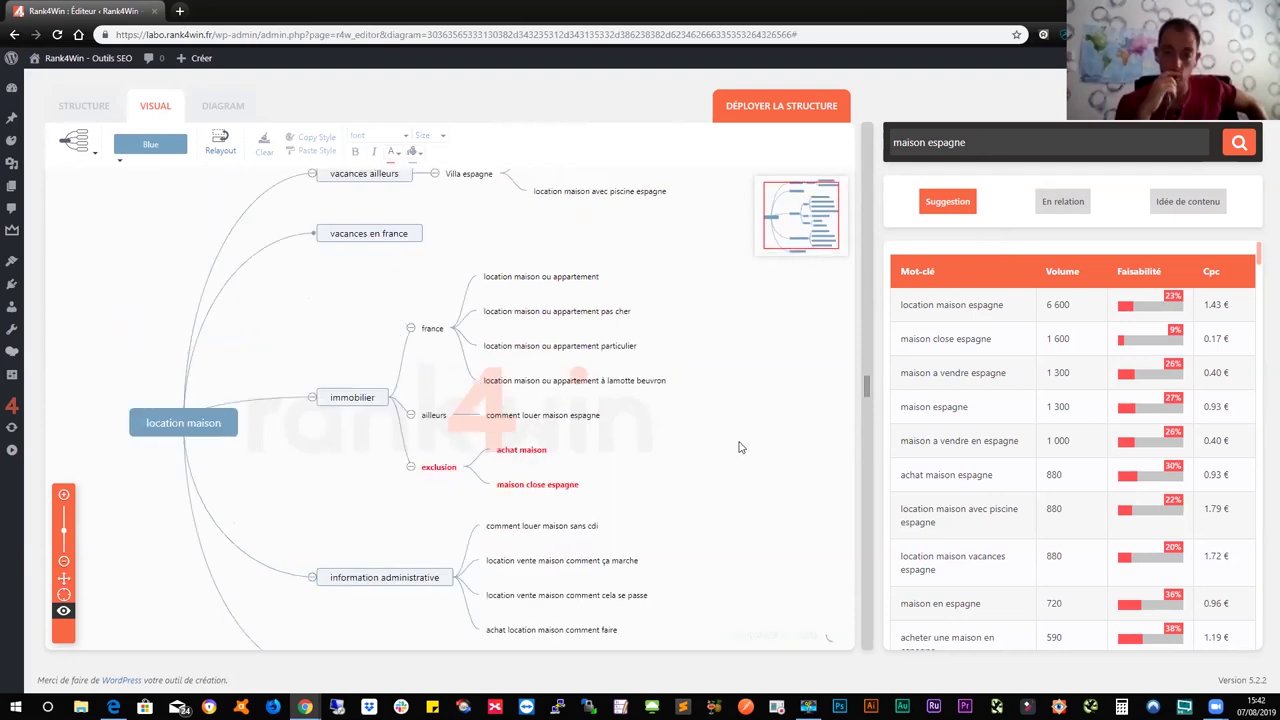
{"action": "scroll", "coordinate": [740, 447], "scroll_direction": "down", "scroll_amount": 1}
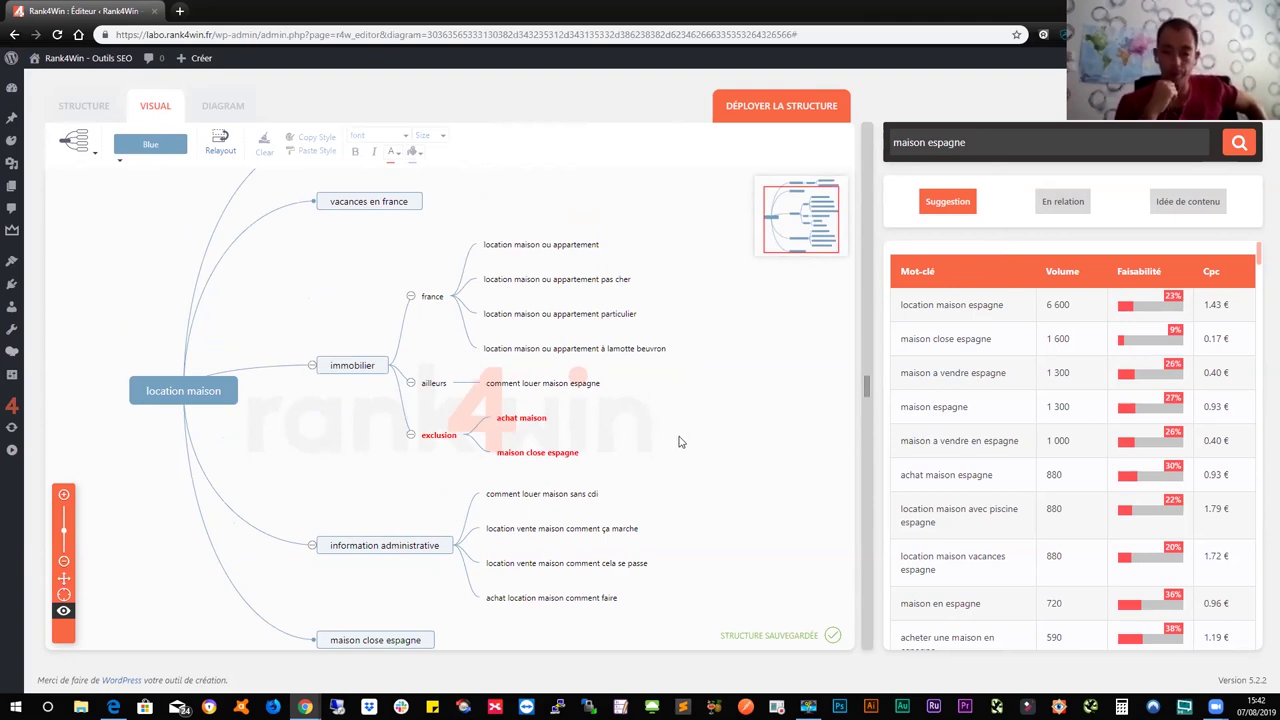
{"action": "scroll", "coordinate": [680, 441], "scroll_direction": "up", "scroll_amount": 3}
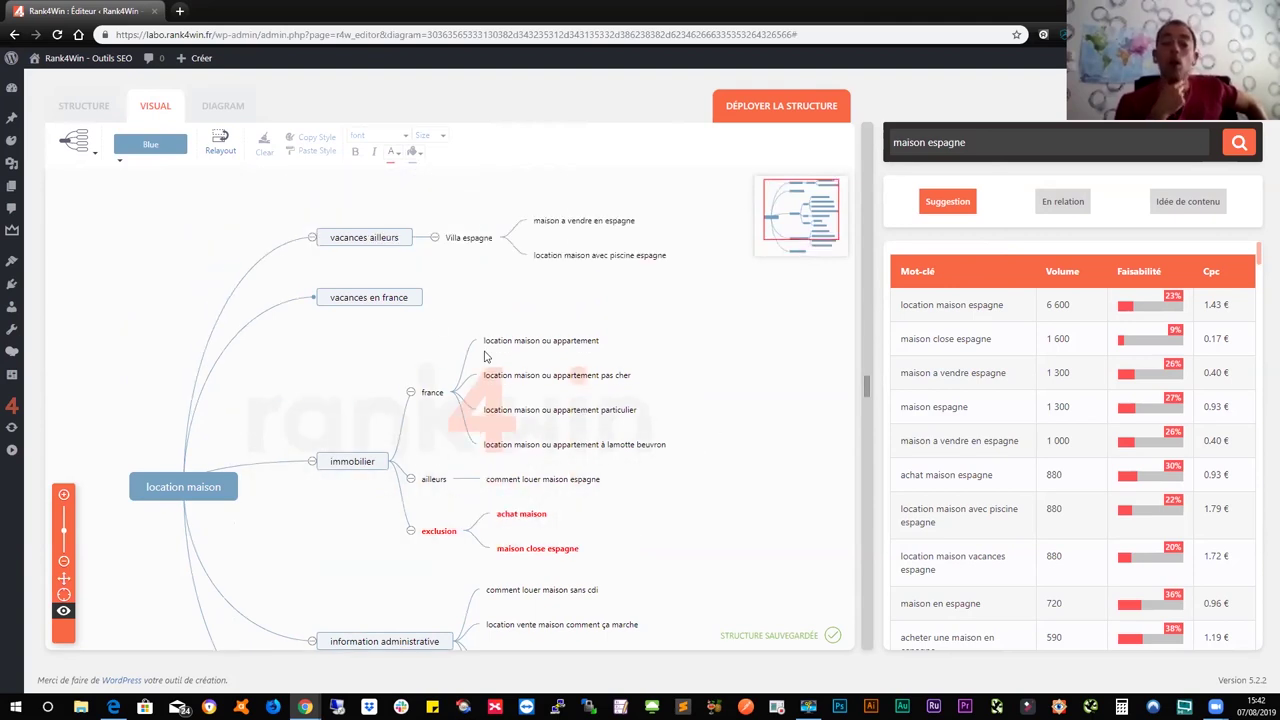
Insert a "prix" subtopic under the "vacances en france" node
{"action": "left_click", "coordinate": [392, 299]}
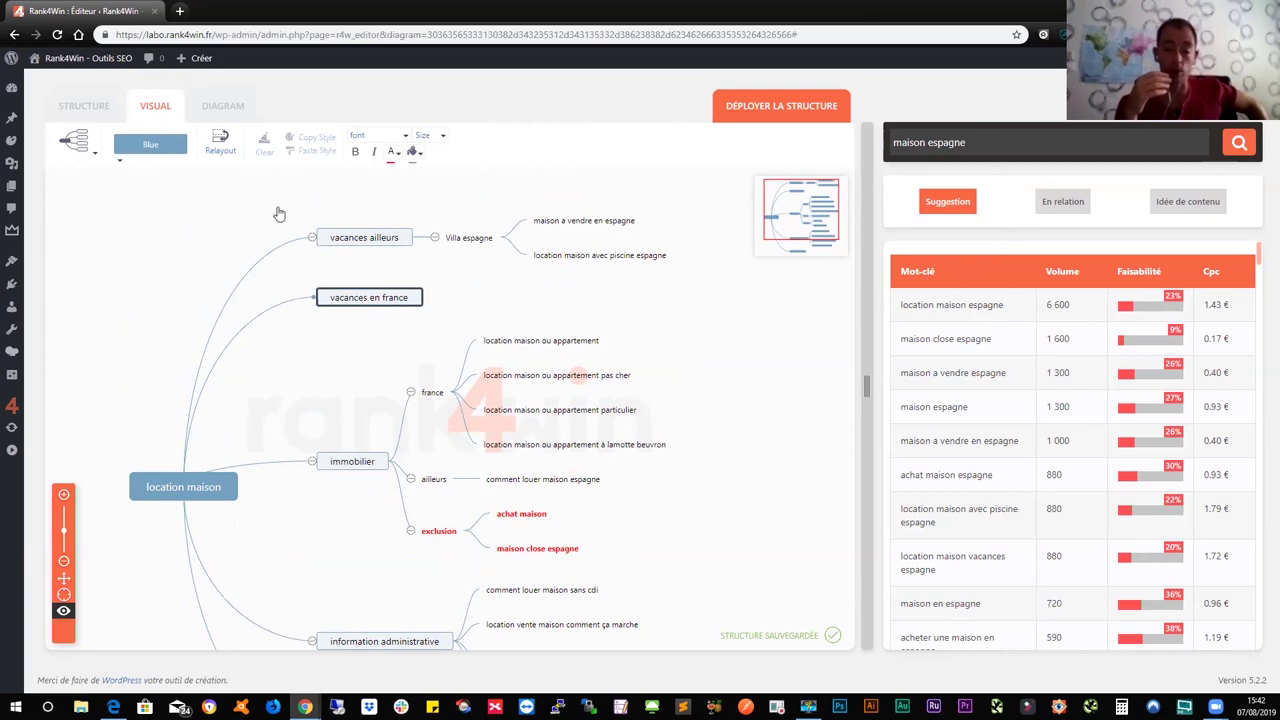
{"action": "left_click", "coordinate": [100, 108]}
{"action": "left_click", "coordinate": [100, 145]}
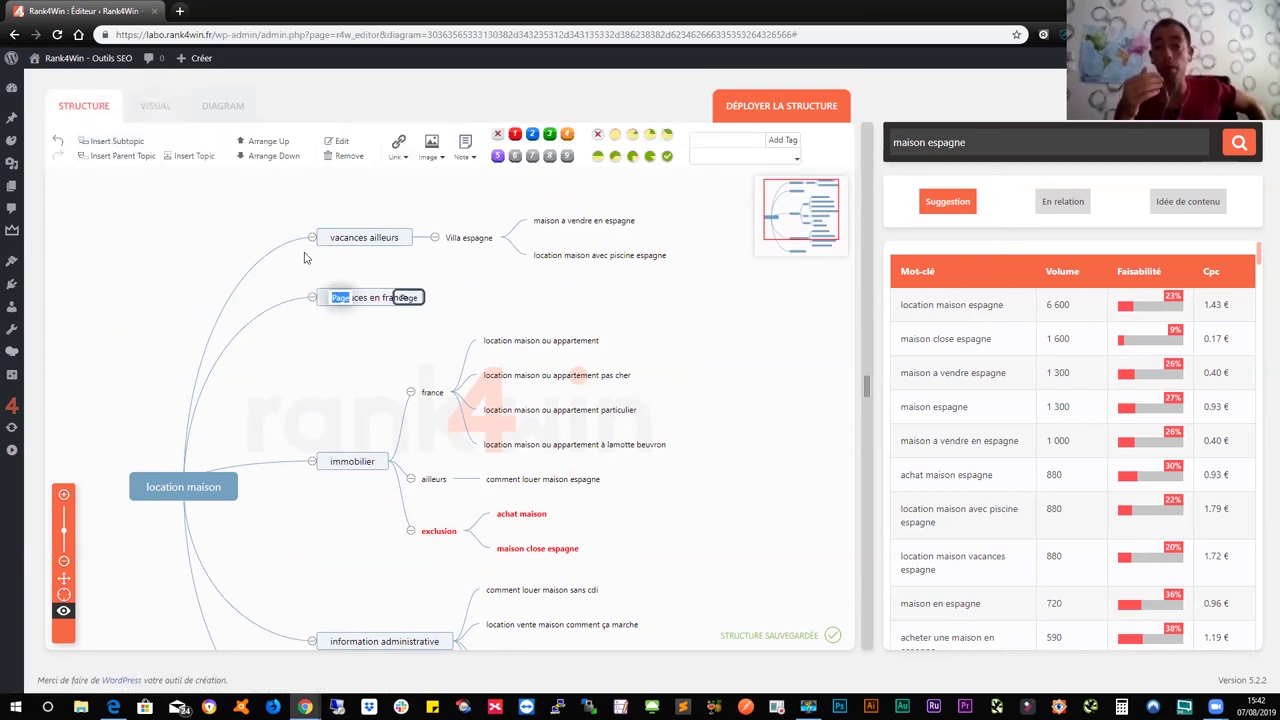
{"action": "type", "text": "prix"}
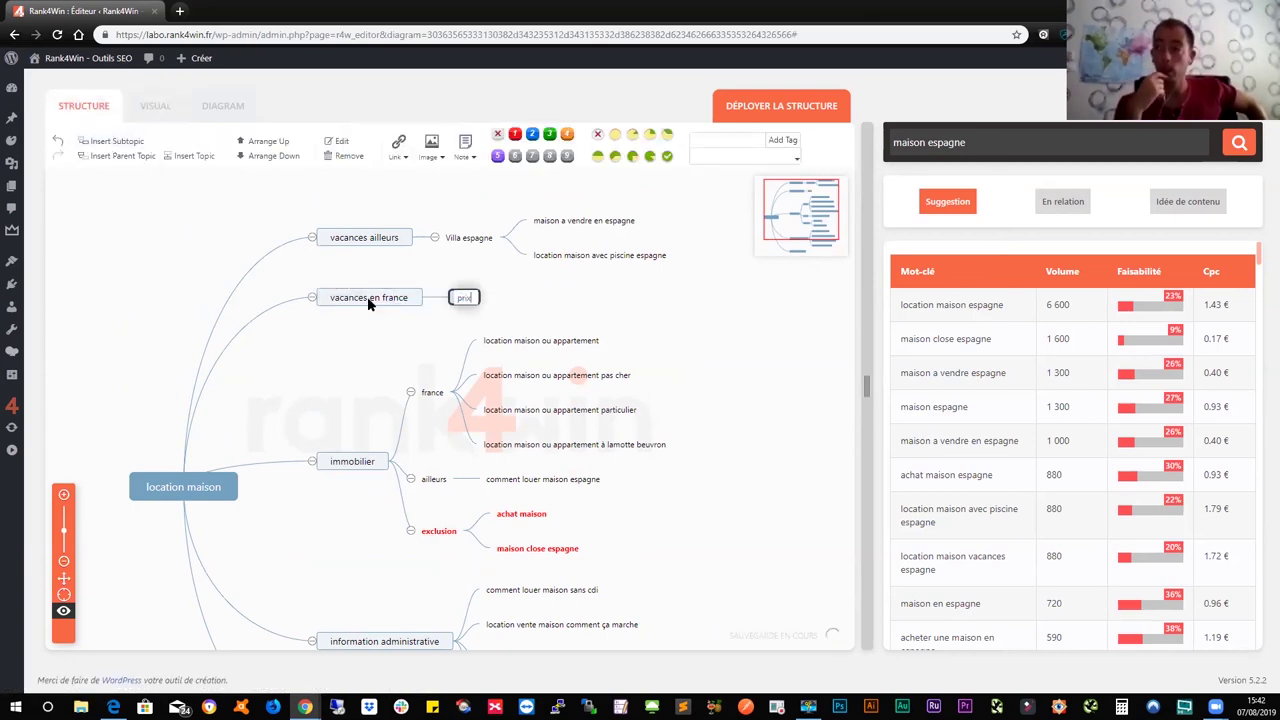
Search the keyword suggestions for "location maison"
{"action": "triple_click", "coordinate": [978, 148]}
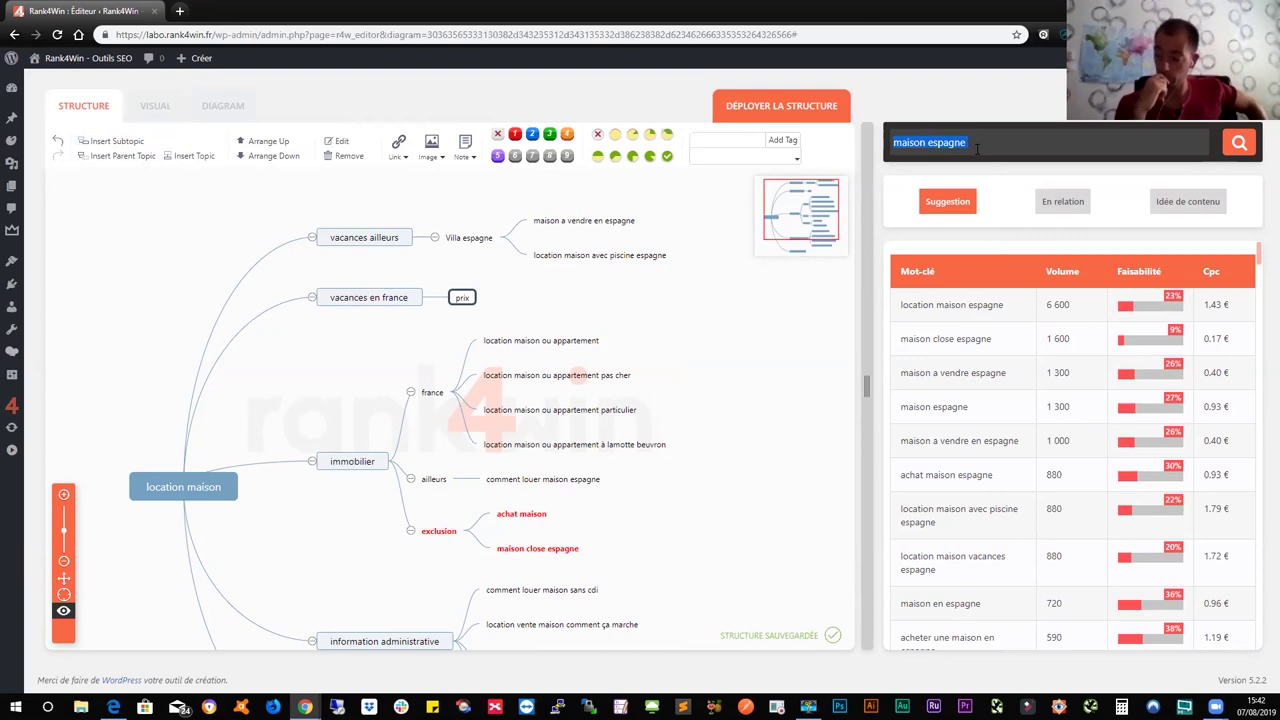
{"action": "key", "text": "Return"}
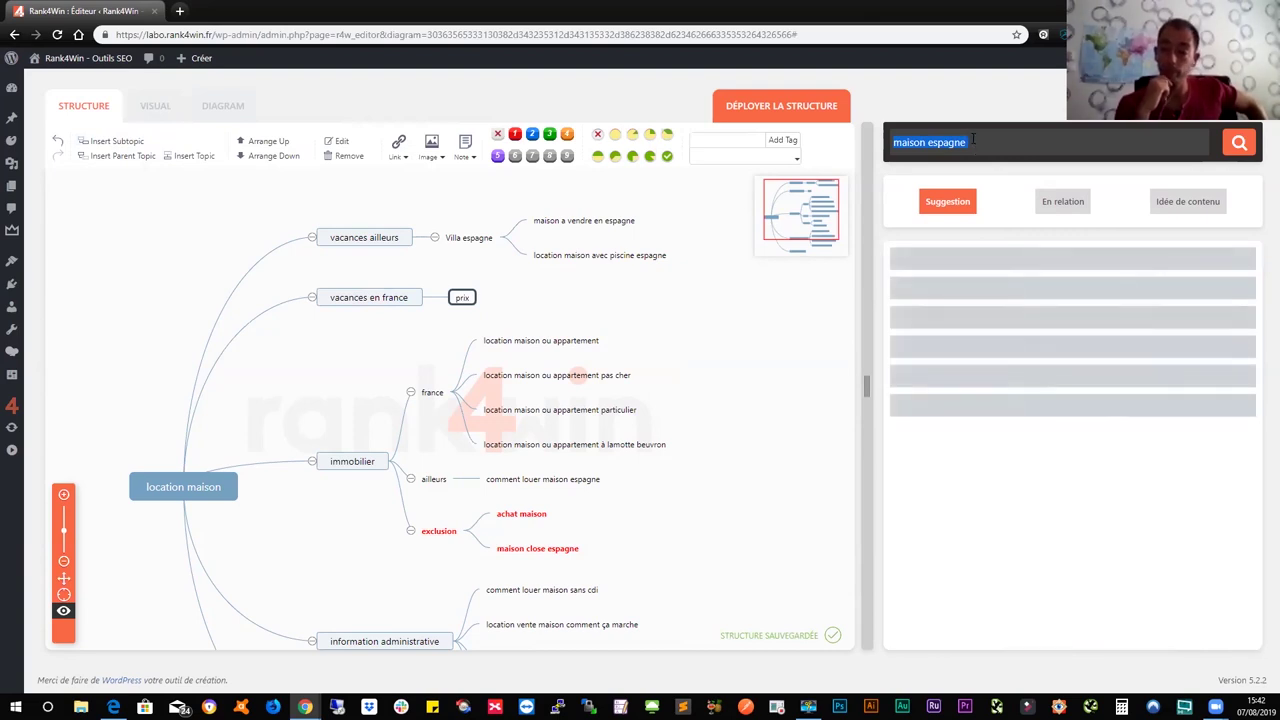
{"action": "triple_click", "coordinate": [973, 141]}
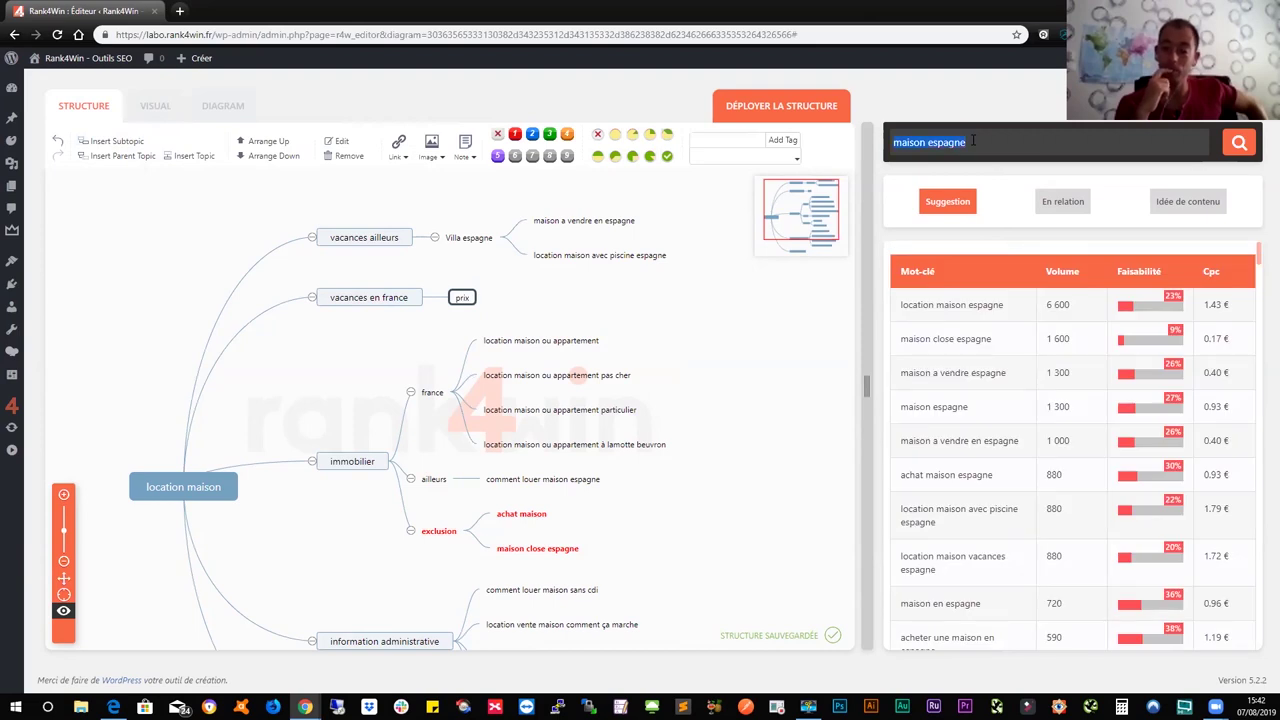
{"action": "type", "text": "location ma"}
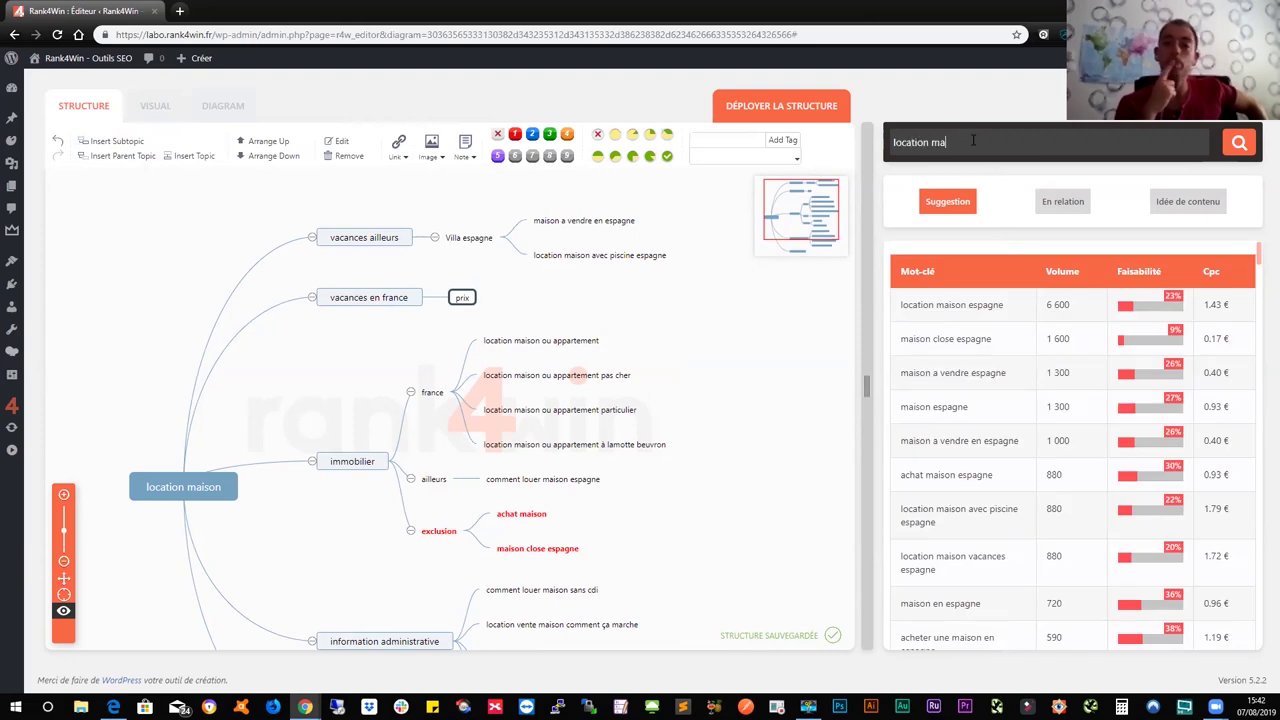
{"action": "type", "text": "ison"}
{"action": "key", "text": "Return"}
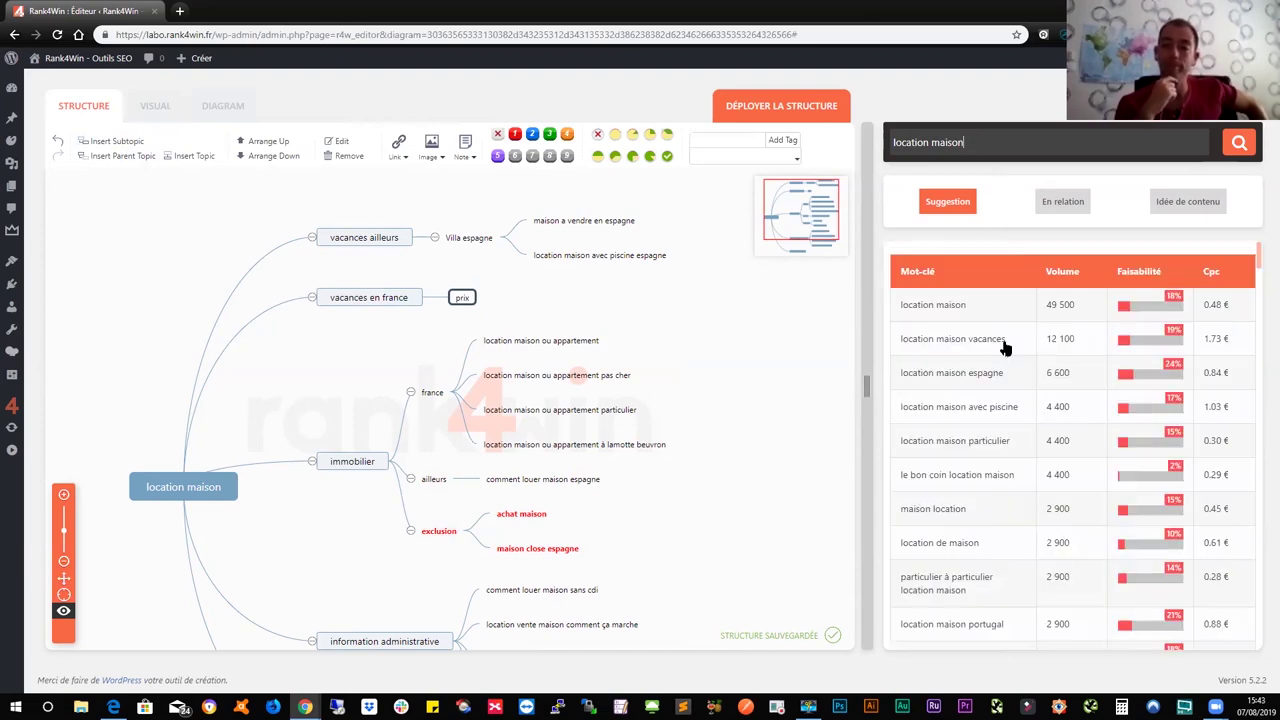
Look through the related keywords and the suggestions for "location maison" to find ideas for the vacation branch
{"action": "scroll", "coordinate": [1040, 288], "scroll_direction": "down", "scroll_amount": 1}
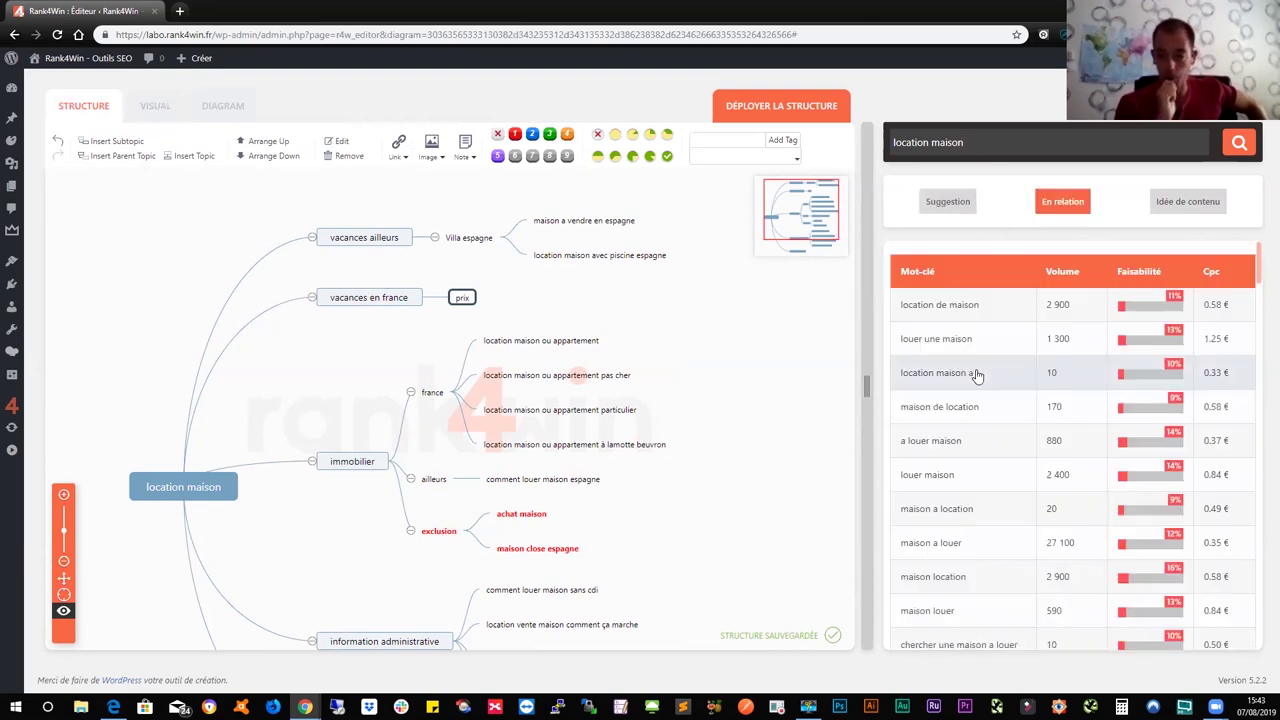
{"action": "scroll", "coordinate": [977, 375], "scroll_direction": "down", "scroll_amount": 2}
{"action": "scroll", "coordinate": [977, 375], "scroll_direction": "down", "scroll_amount": 2}
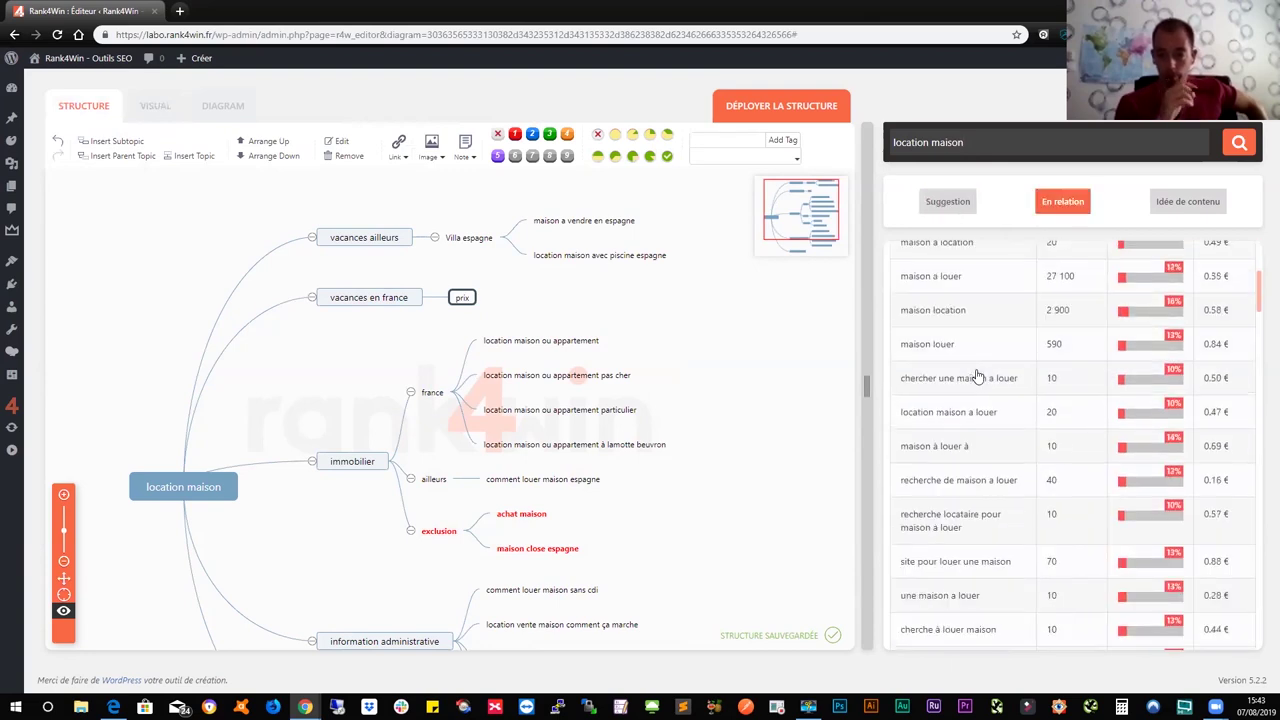
{"action": "scroll", "coordinate": [977, 376], "scroll_direction": "down", "scroll_amount": 2}
{"action": "scroll", "coordinate": [977, 375], "scroll_direction": "down", "scroll_amount": 3}
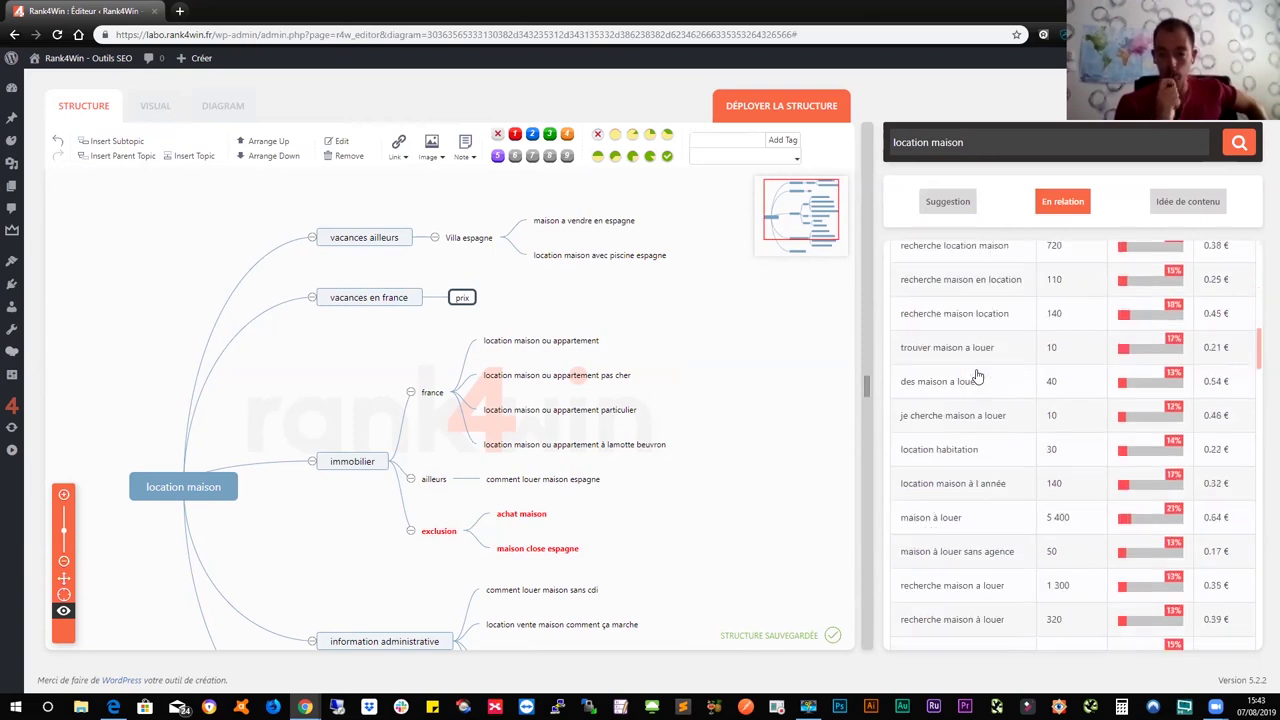
{"action": "scroll", "coordinate": [977, 375], "scroll_direction": "down", "scroll_amount": 2}
{"action": "scroll", "coordinate": [970, 300], "scroll_direction": "up", "scroll_amount": 3}
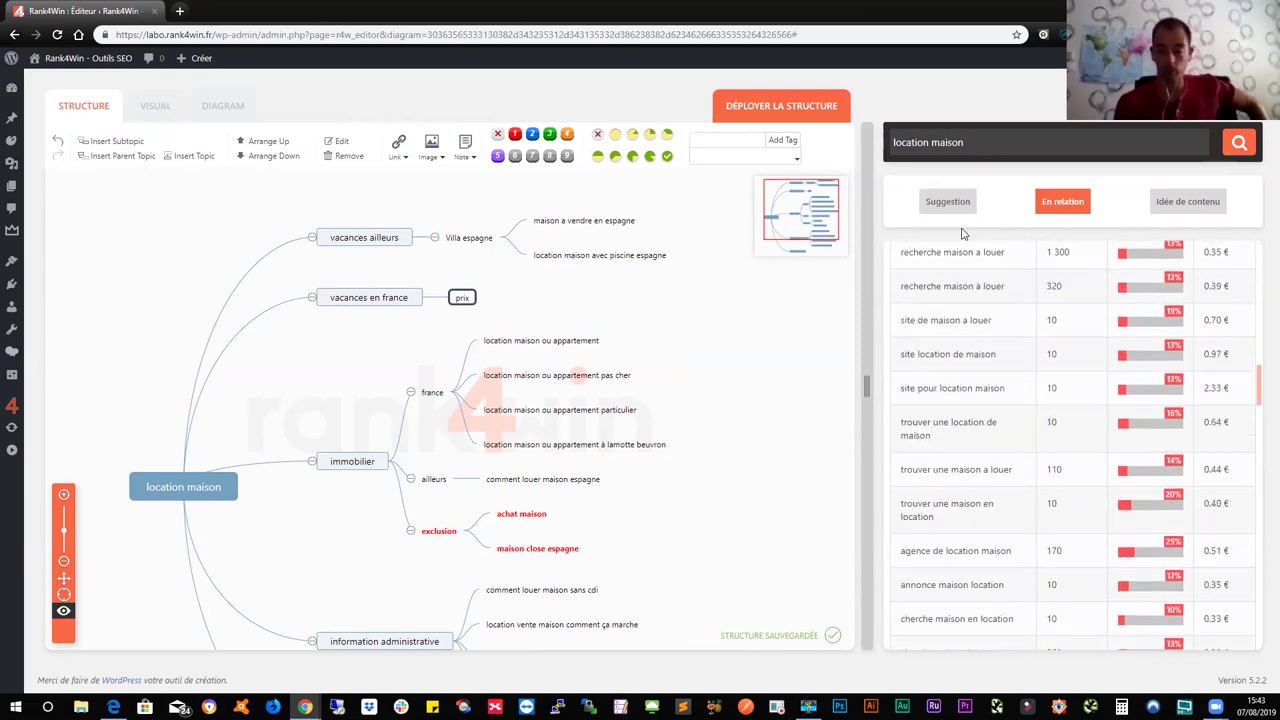
{"action": "left_click", "coordinate": [947, 201]}
{"action": "scroll", "coordinate": [970, 355], "scroll_direction": "down", "scroll_amount": 2}
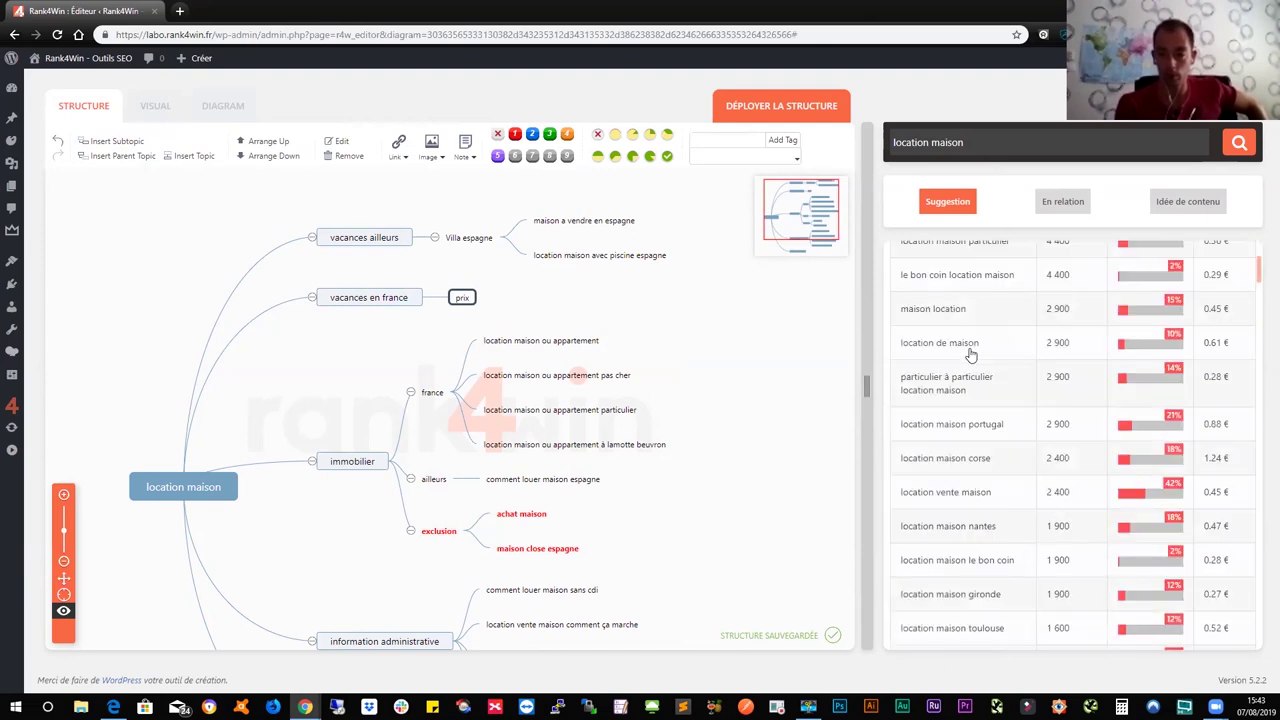
{"action": "scroll", "coordinate": [965, 350], "scroll_direction": "up", "scroll_amount": 2}
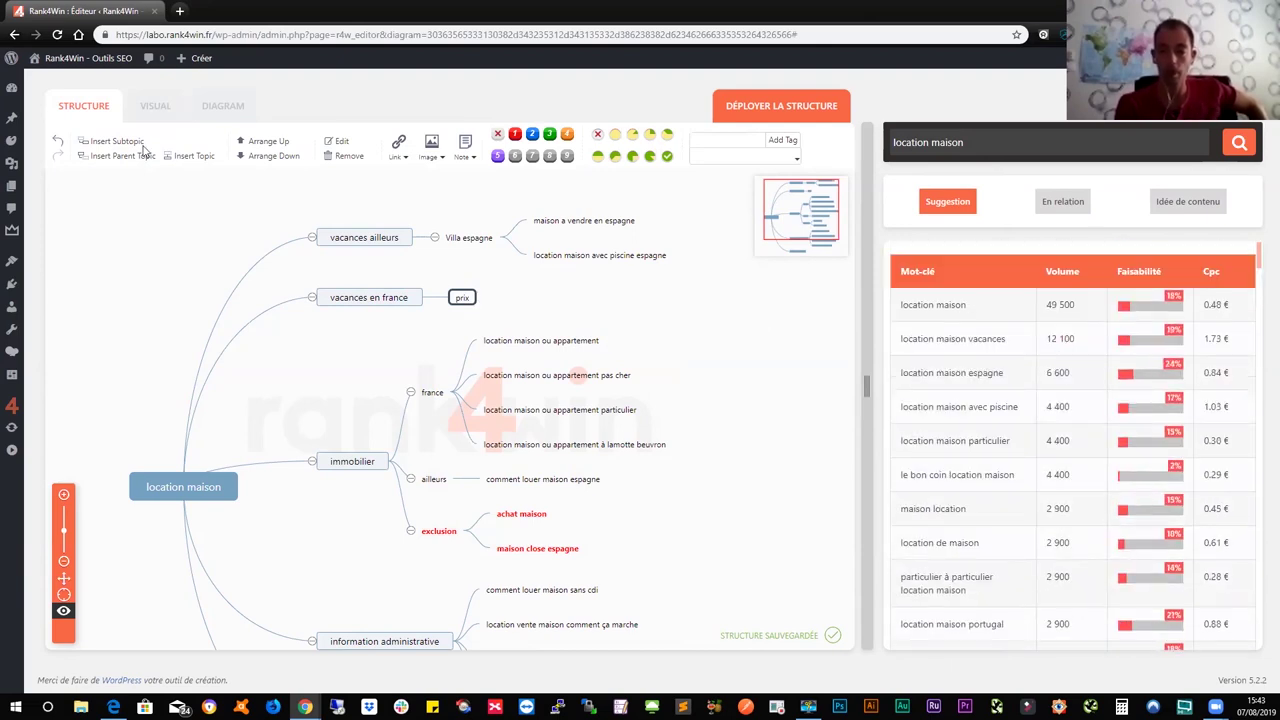
Insert a "location maison pas cher" subtopic under the "prix" node
{"action": "double_click", "coordinate": [463, 298]}
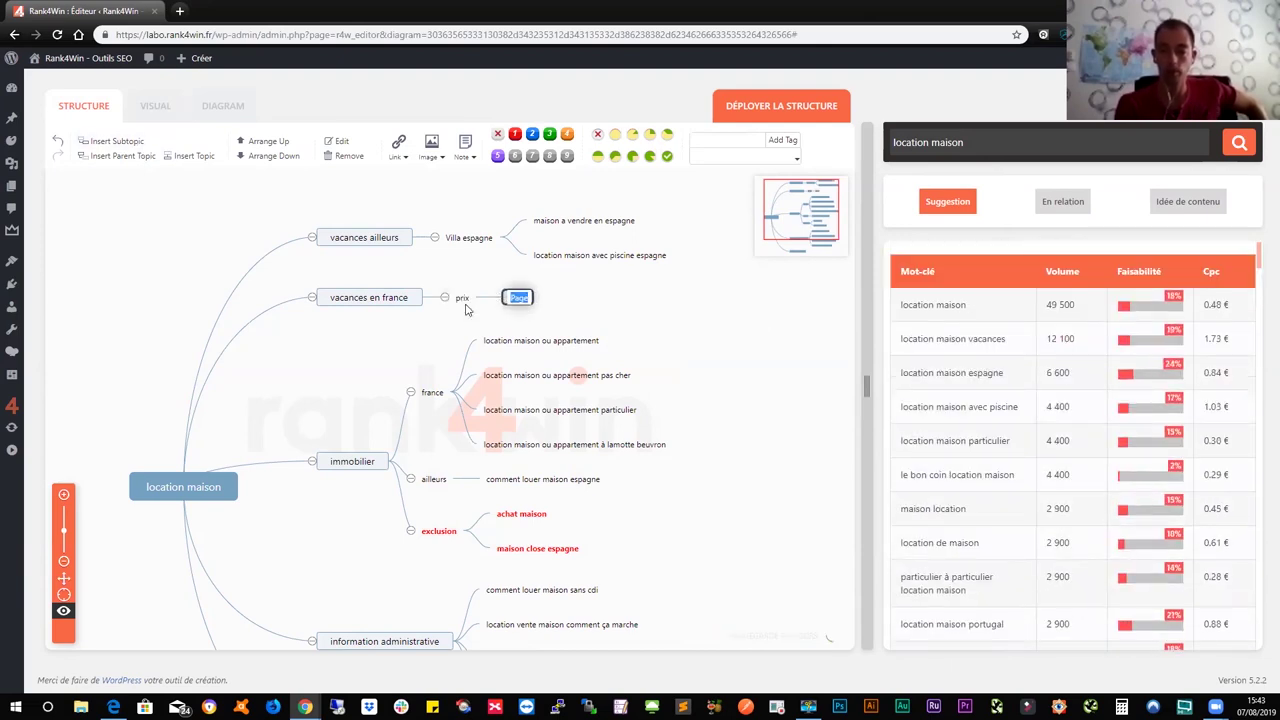
{"action": "type", "text": "location maison"}
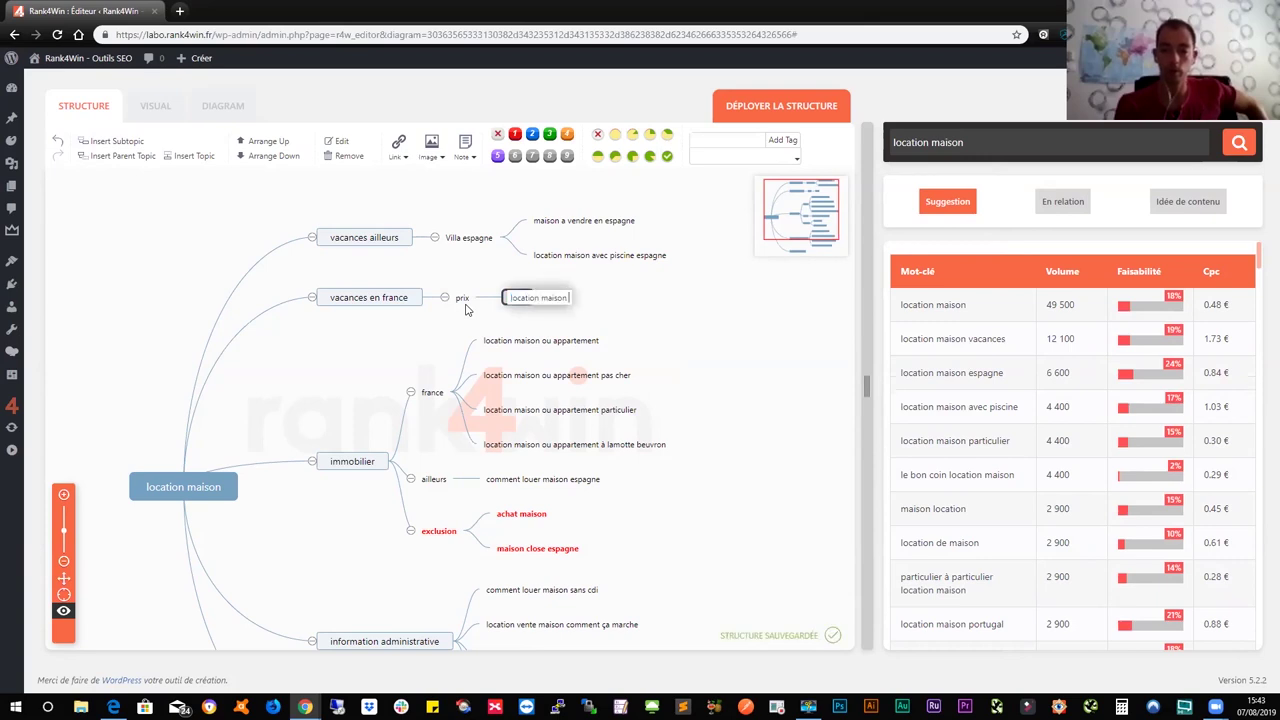
{"action": "type", "text": " pas cher"}
{"action": "key", "text": "Return"}
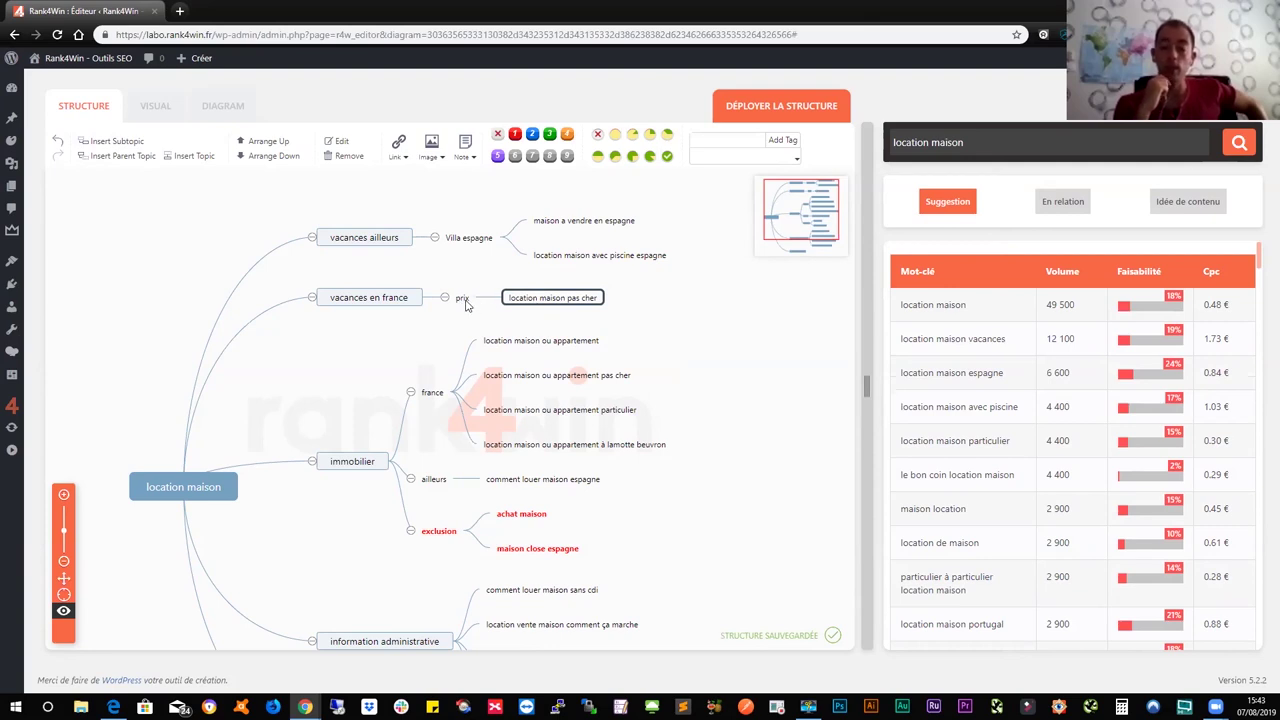
Insert a "temps" subtopic under the "vacances en france" node
{"action": "left_click", "coordinate": [401, 301]}
{"action": "left_click", "coordinate": [127, 143]}
{"action": "type", "text": "temps"}
{"action": "key", "text": "Return"}
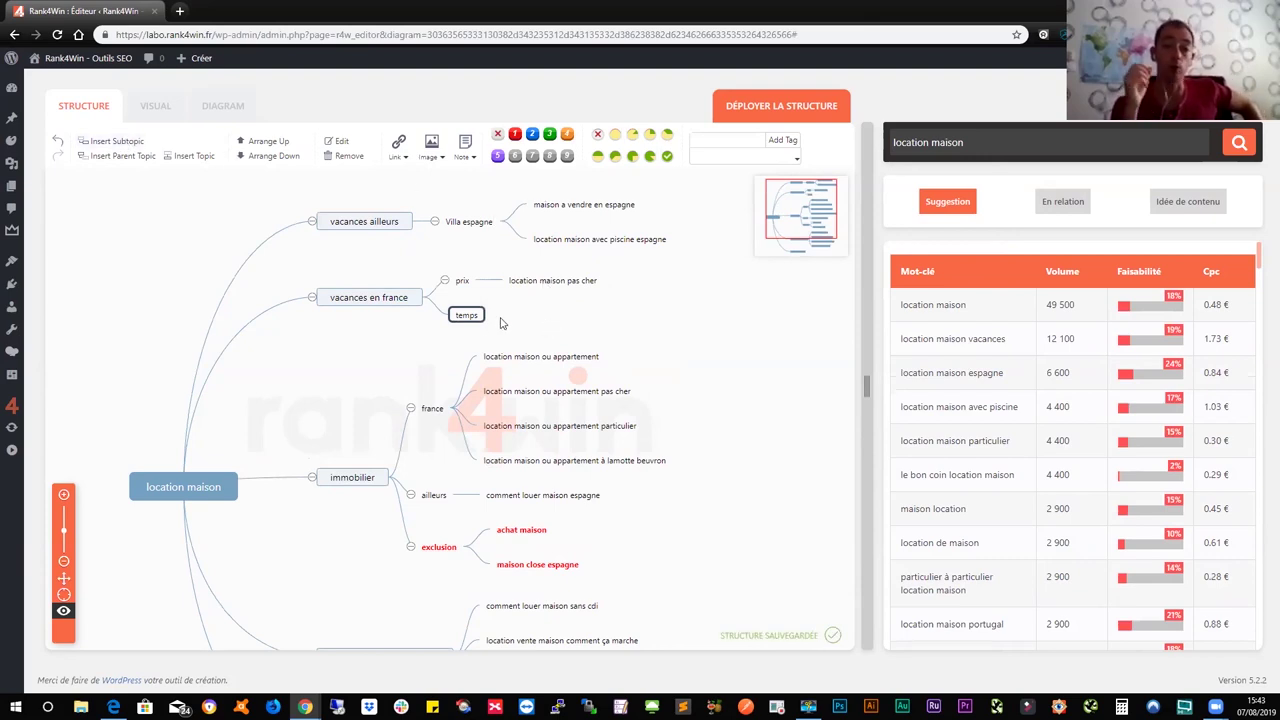
Insert an "l'ete" subtopic under the "temps" node
{"action": "left_click", "coordinate": [118, 142]}
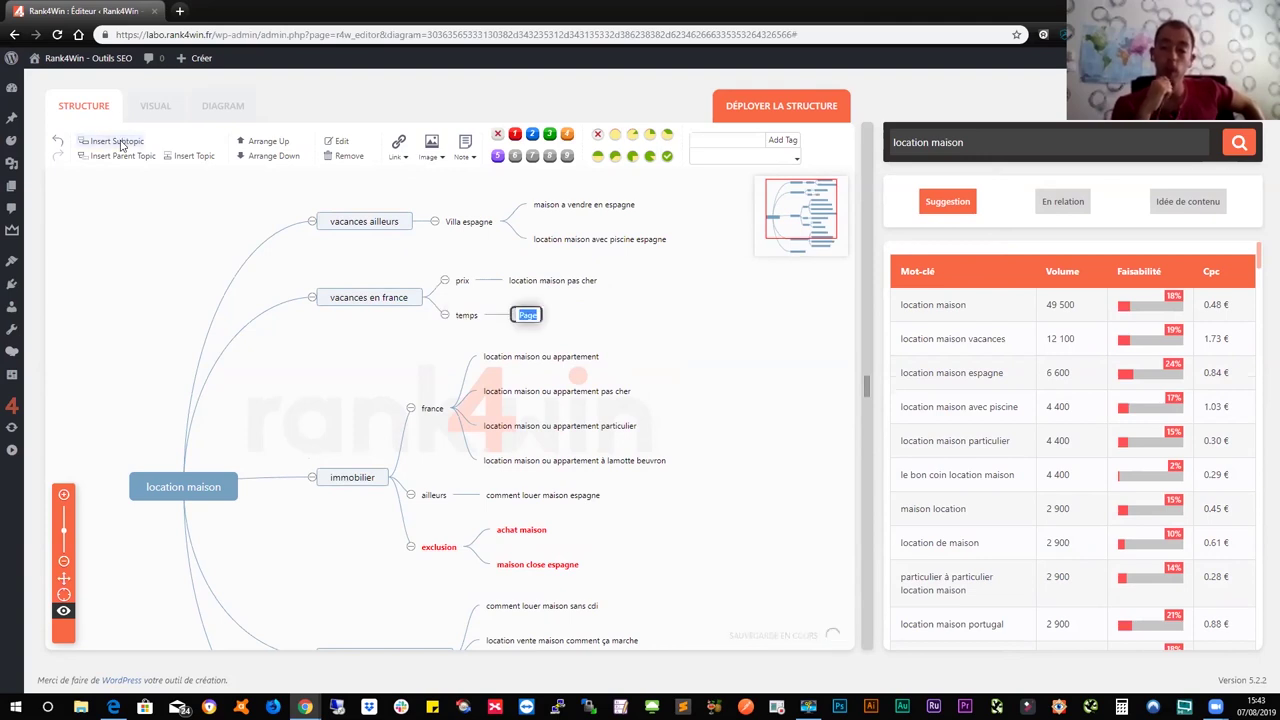
{"action": "type", "text": "l'ete"}
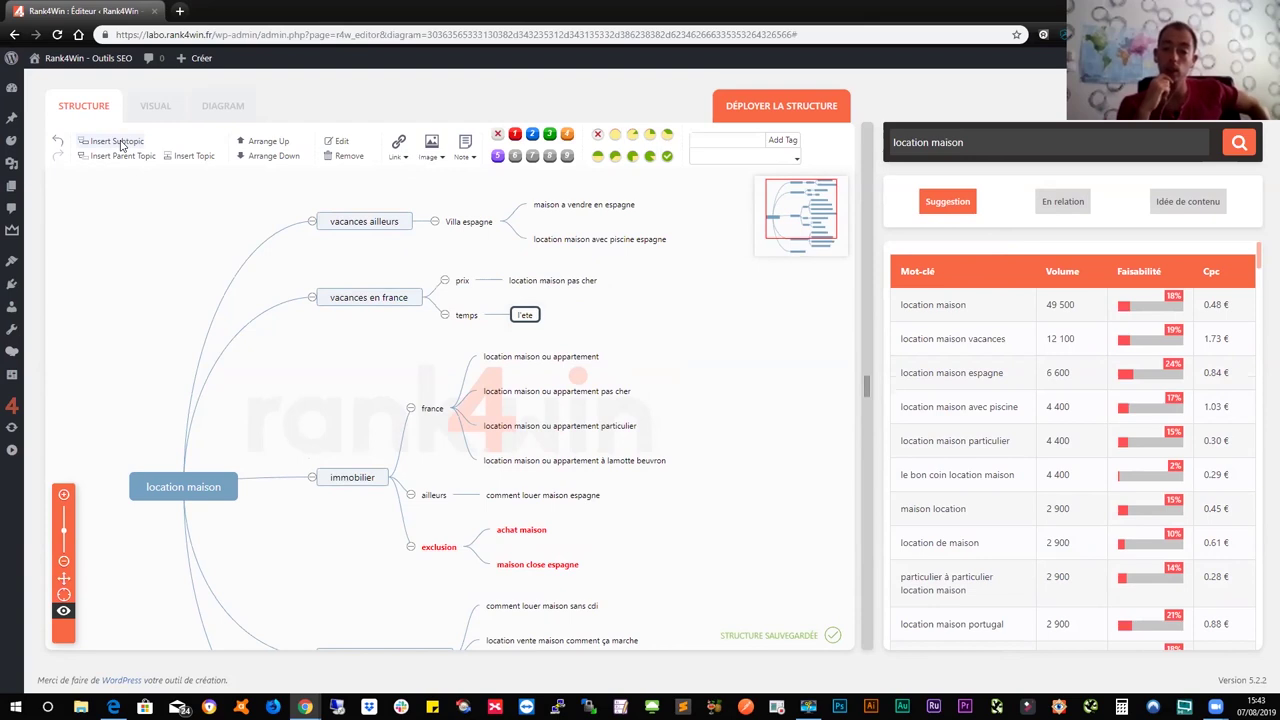
{"action": "left_click", "coordinate": [469, 319]}
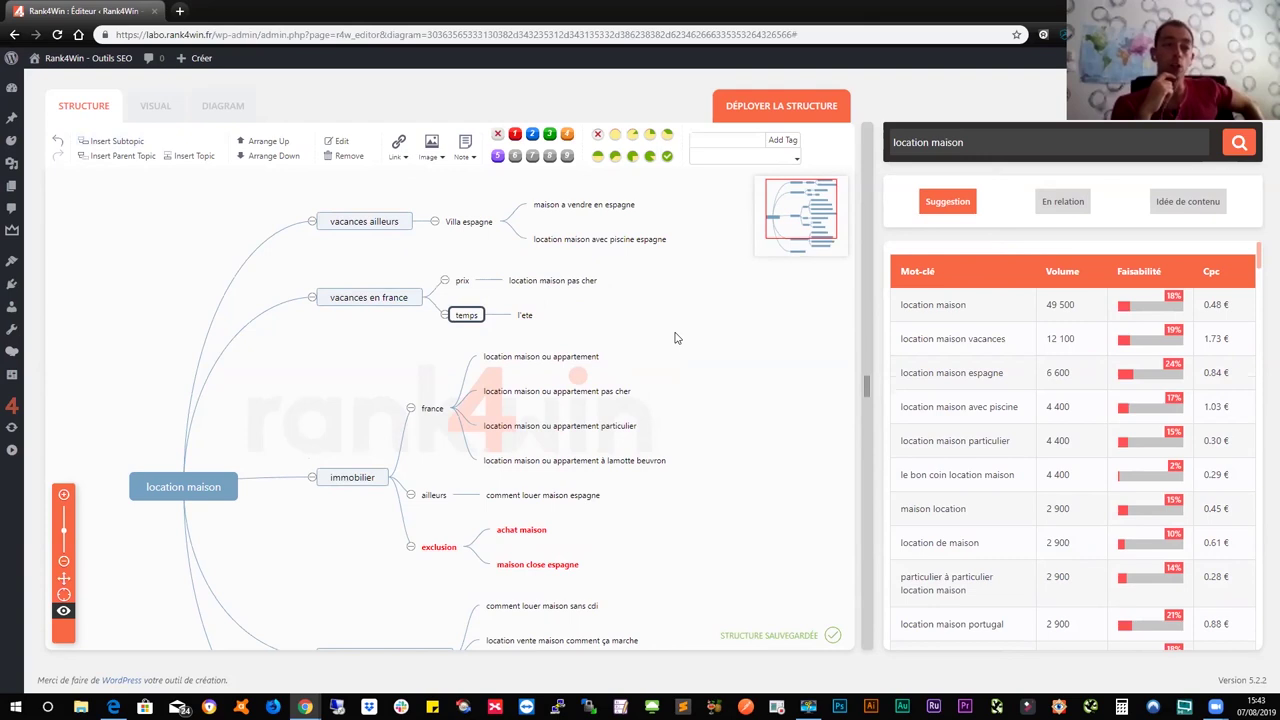
Insert a "mode" subtopic under the "vacances en france" node
{"action": "left_click", "coordinate": [398, 302]}
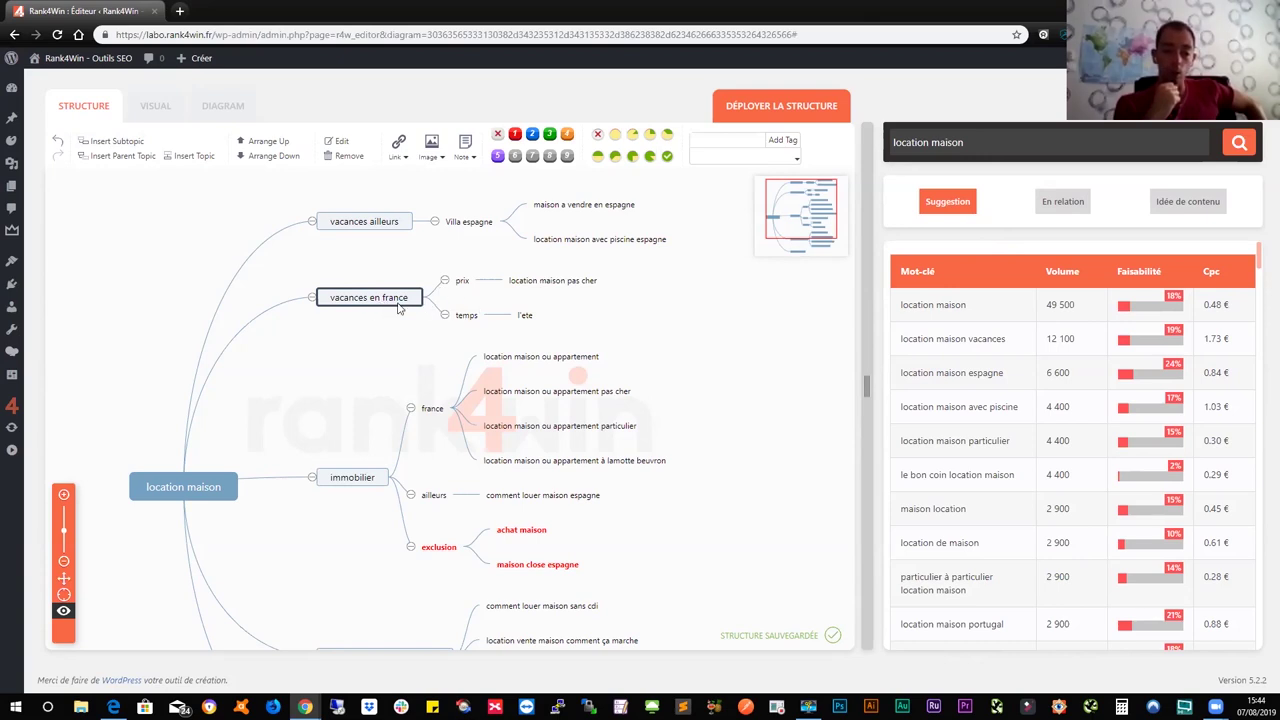
{"action": "left_click", "coordinate": [118, 141]}
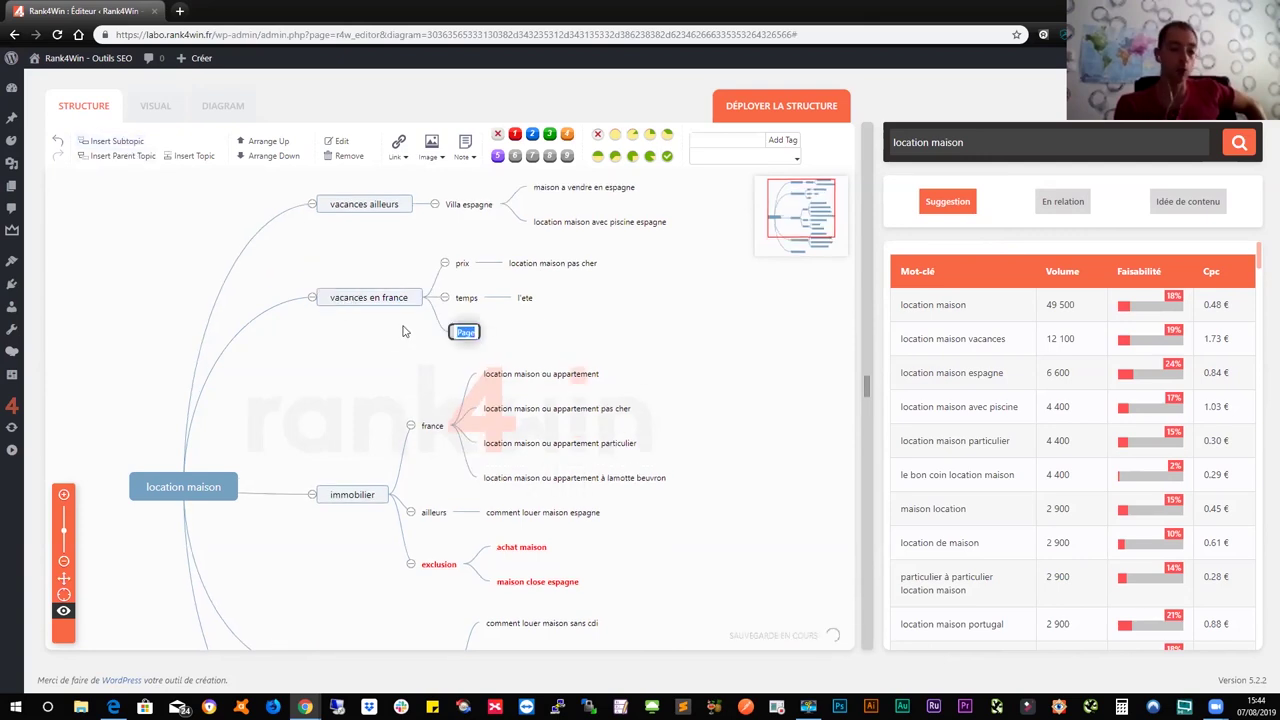
{"action": "type", "text": "mode"}
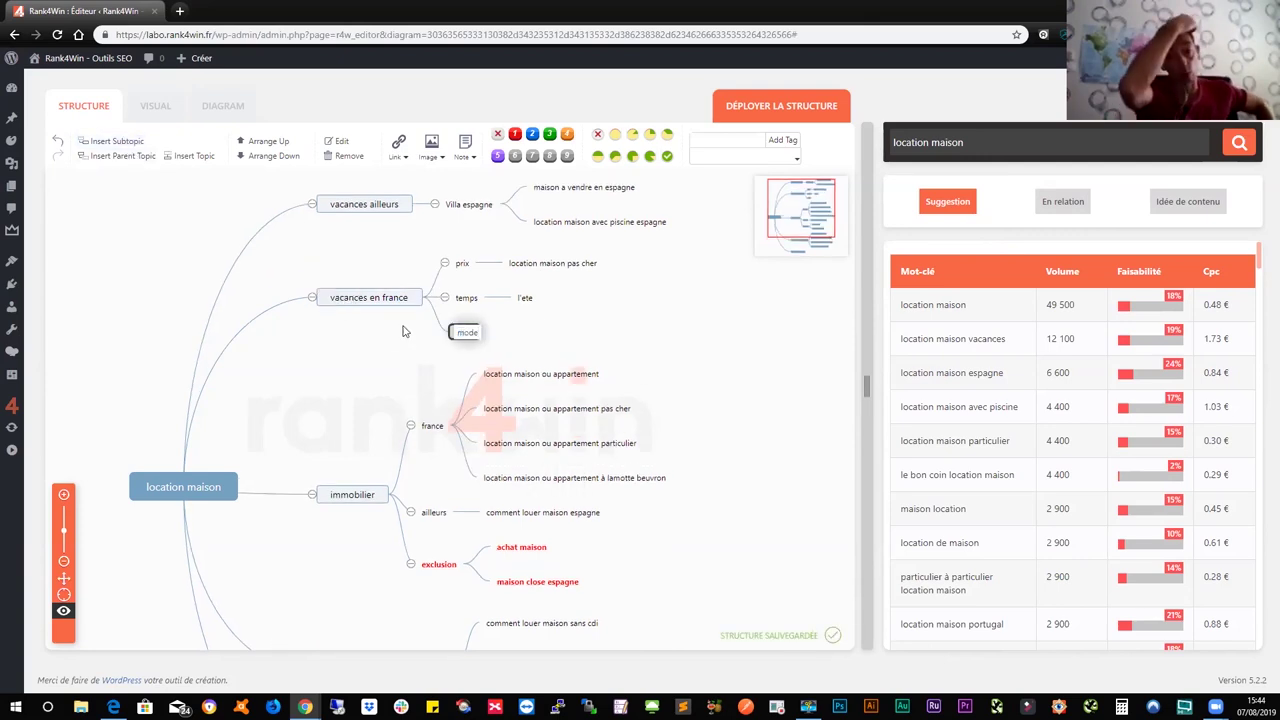
{"action": "key", "text": "Return"}
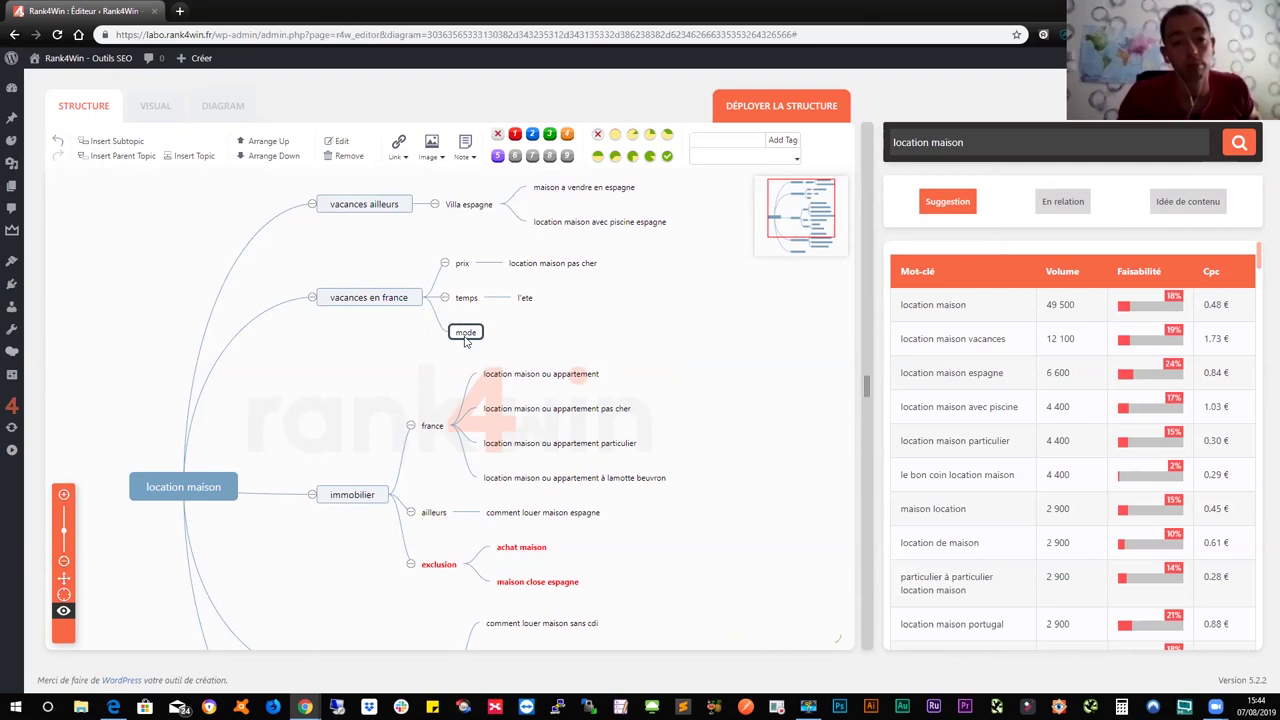
Insert a "mandataires" subtopic under the "mode" node
{"action": "left_click", "coordinate": [125, 143]}
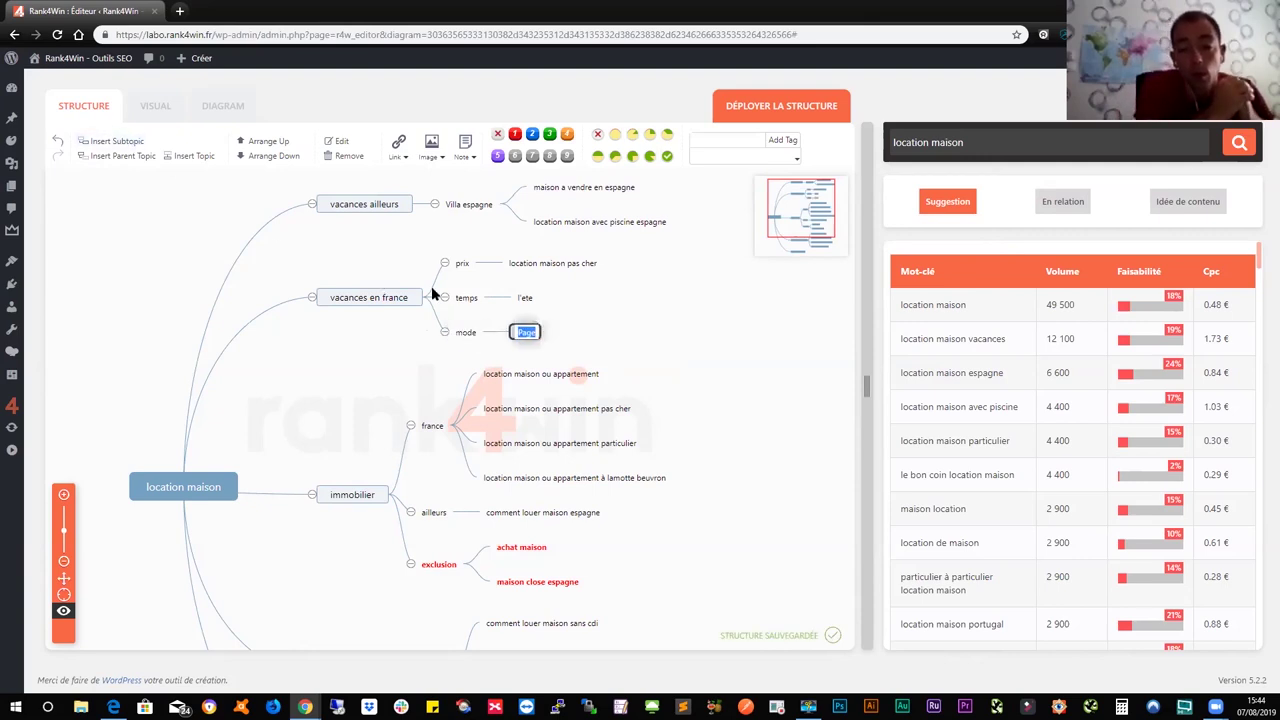
{"action": "type", "text": "mond"}
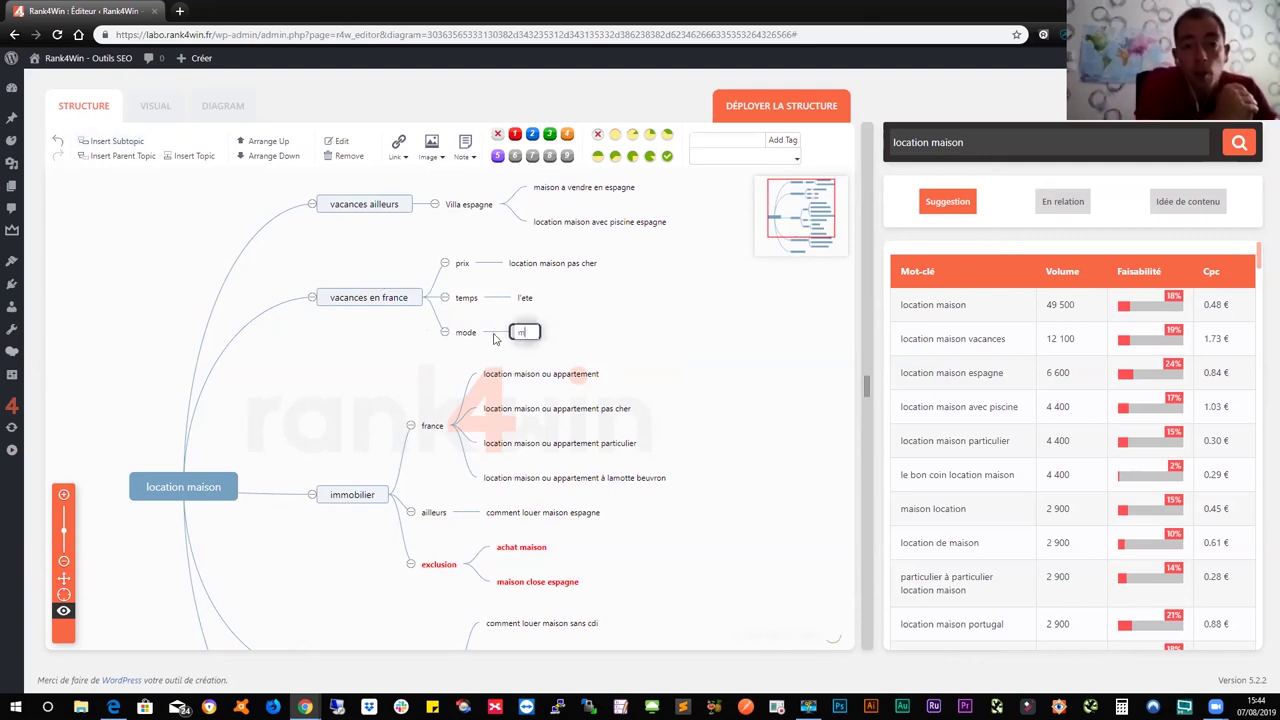
{"action": "key", "text": "BackSpace"}
{"action": "key", "text": "BackSpace"}
{"action": "type", "text": "andataire"}
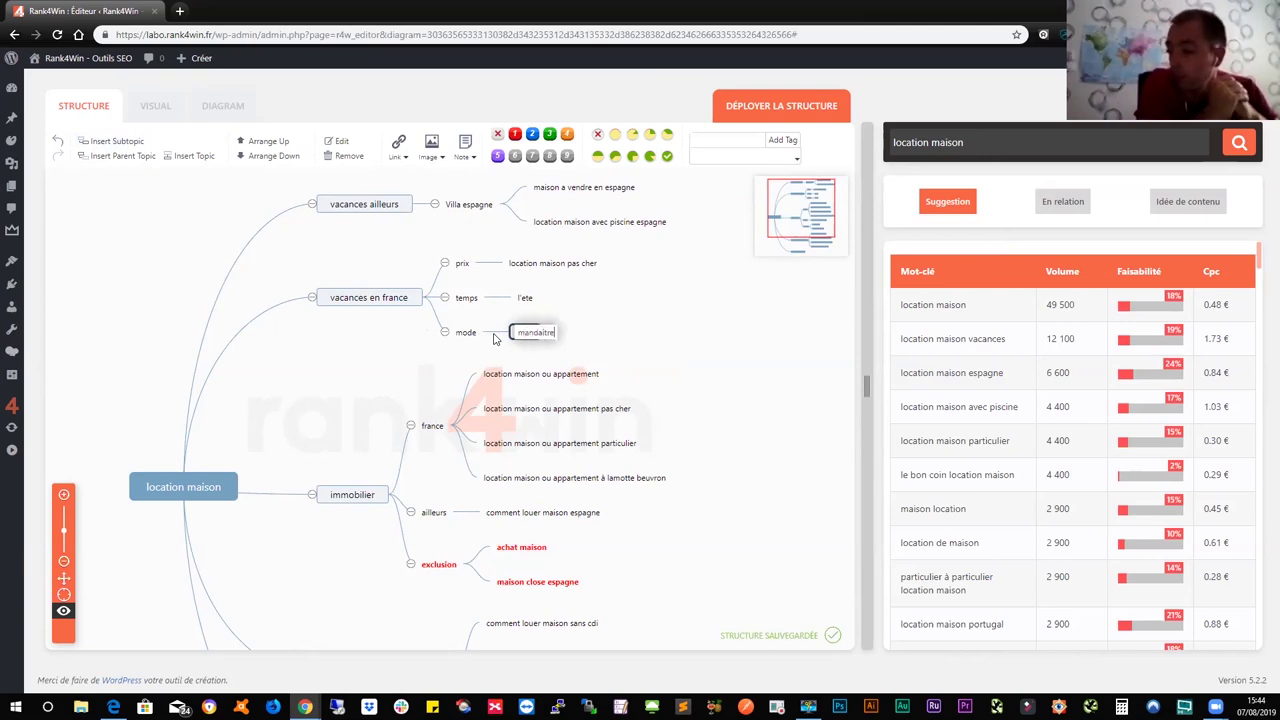
{"action": "type", "text": "s"}
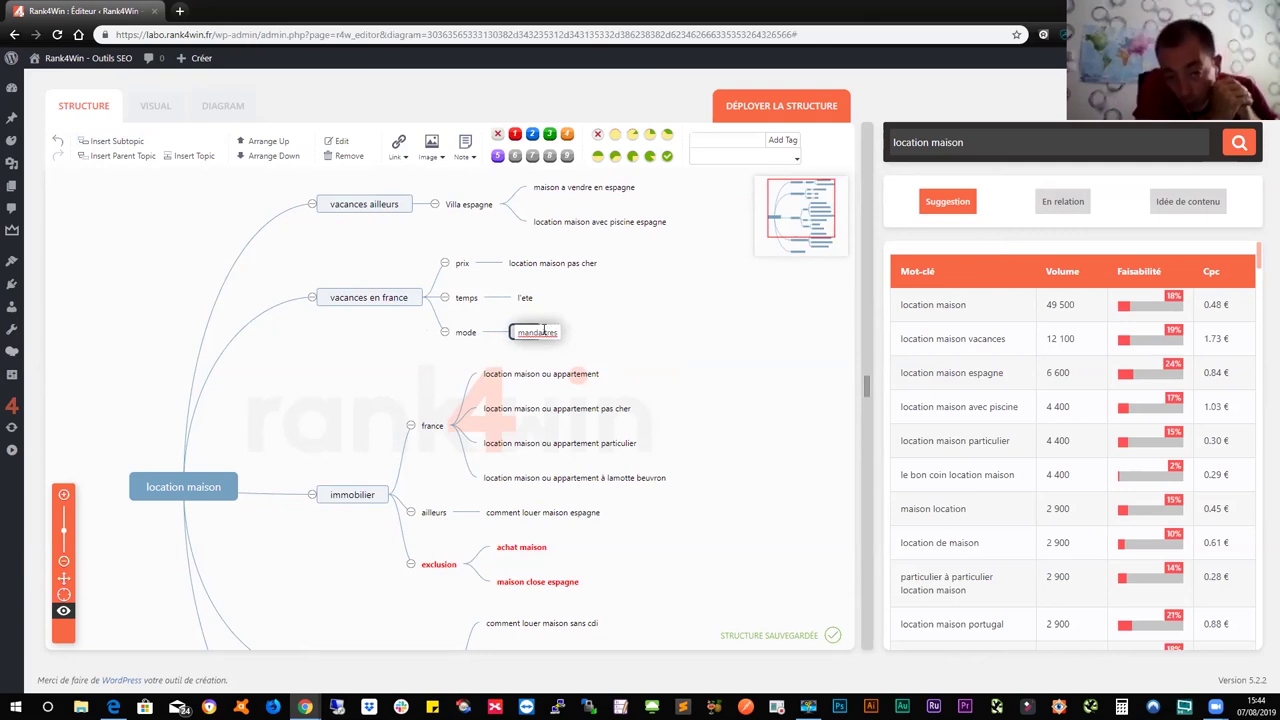
{"action": "key", "text": "BackSpace"}
{"action": "type", "text": "ai"}
{"action": "key", "text": "Return"}
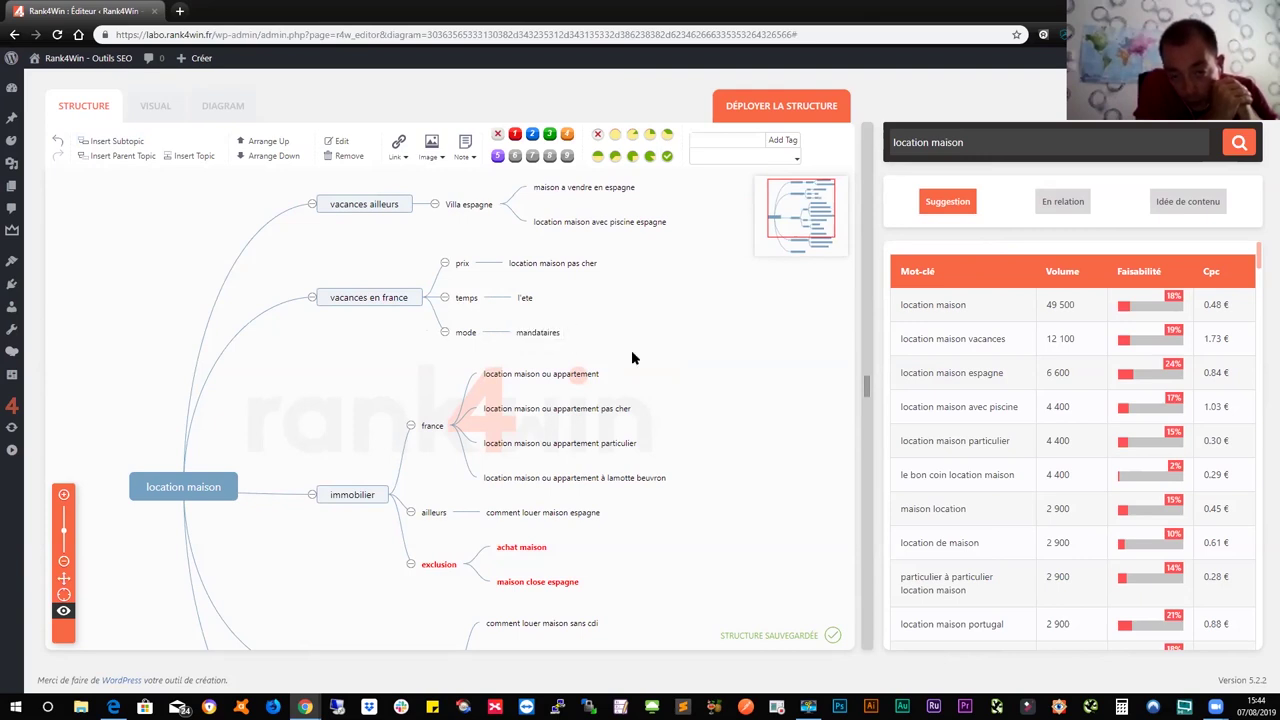
Make the text of the "mandataires" node under "mode" bold
{"action": "left_click", "coordinate": [632, 358]}
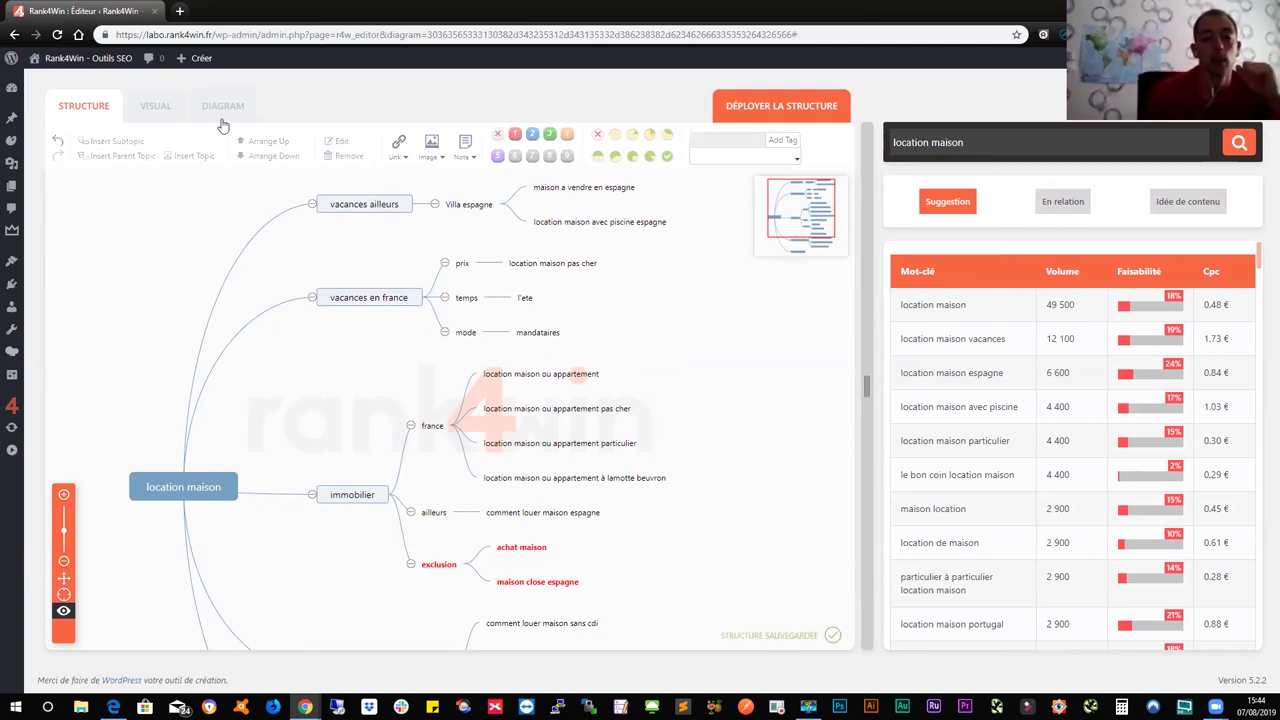
{"action": "left_click", "coordinate": [158, 106]}
{"action": "left_click", "coordinate": [356, 153]}
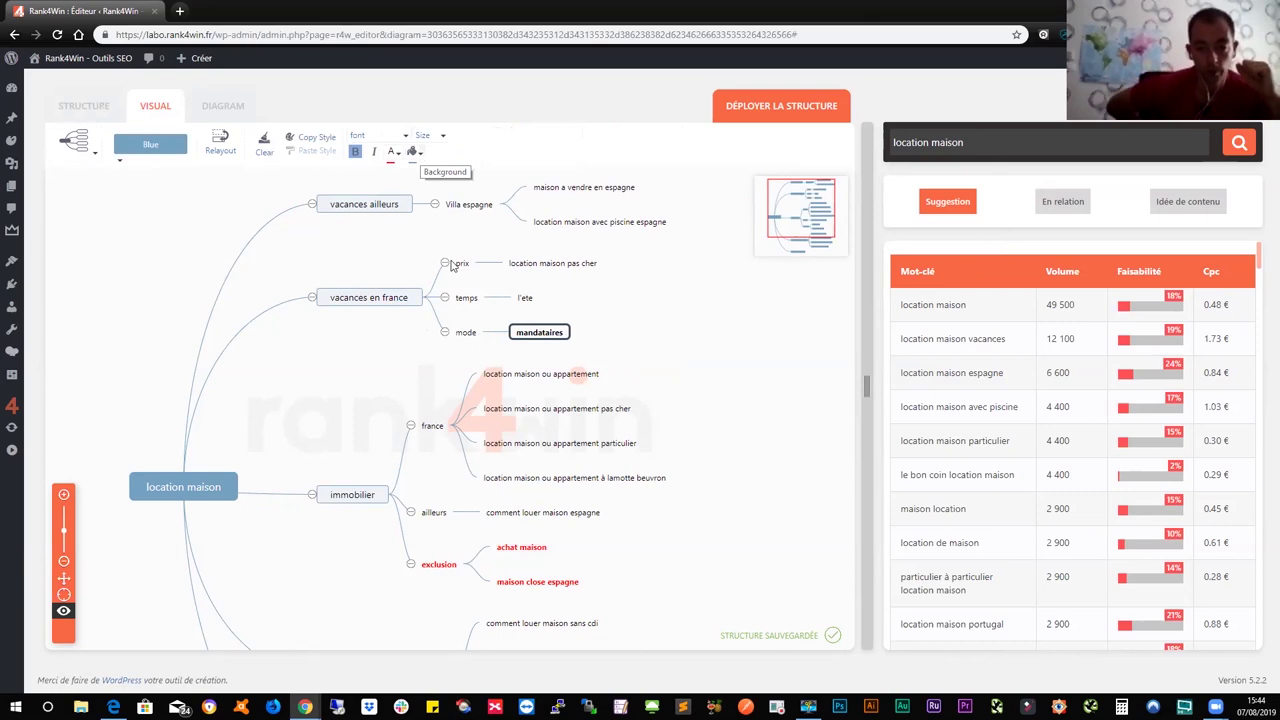
{"action": "left_click", "coordinate": [414, 152]}
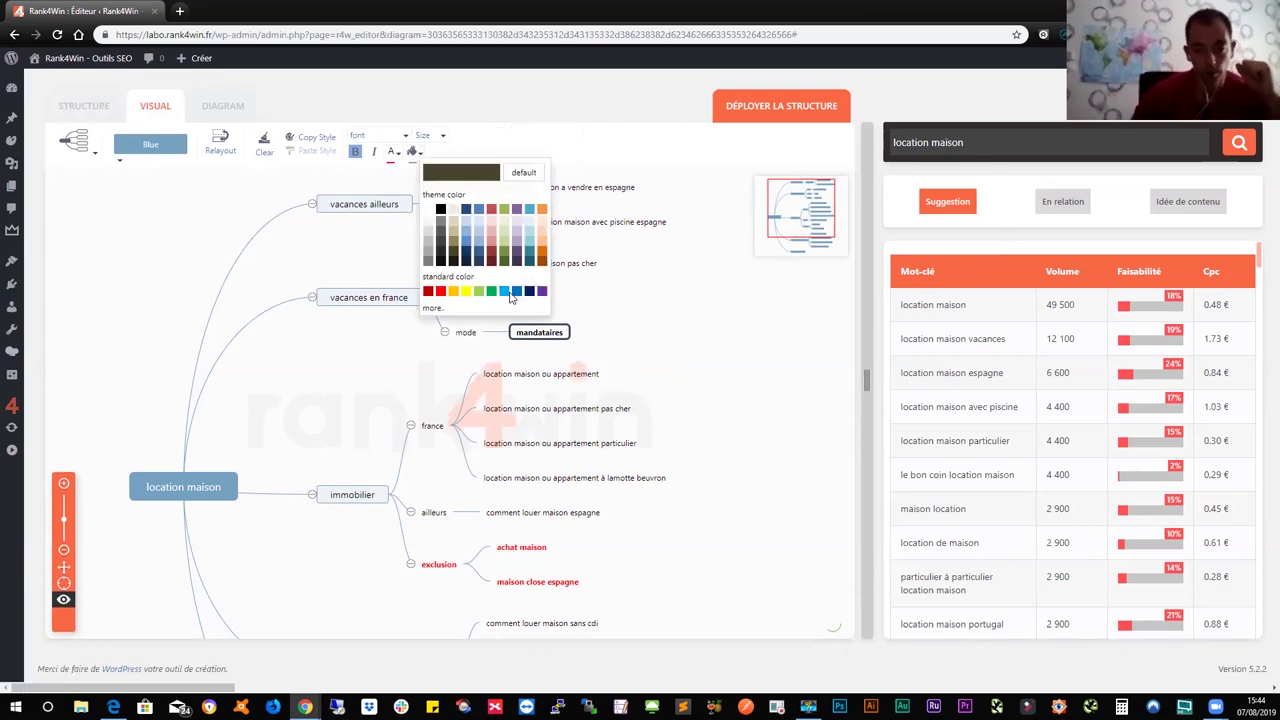
{"action": "left_click", "coordinate": [576, 327]}
{"action": "left_click", "coordinate": [625, 319]}
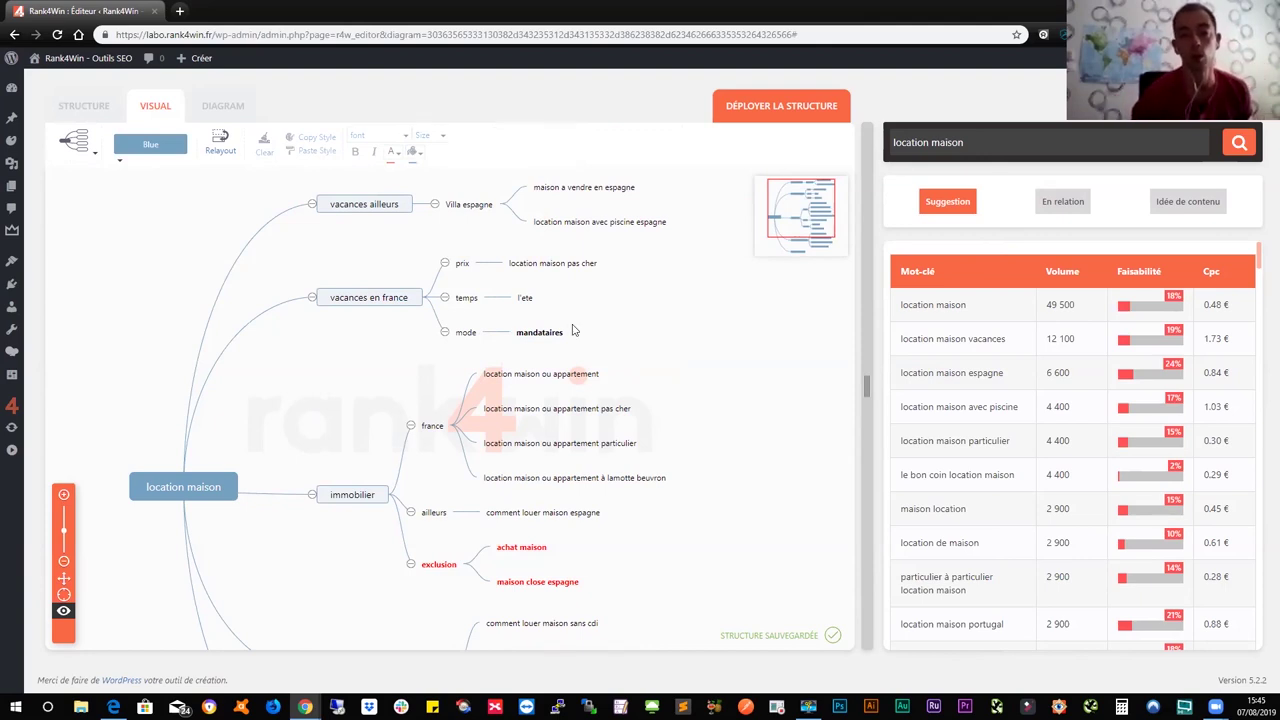
Move the "mode" branch with its "mandataires" subtopic from "vacances en france" to the "immobilier" node
{"action": "left_click", "coordinate": [466, 334]}
{"action": "left_click_drag", "start_coordinate": [466, 334], "coordinate": [360, 505]}
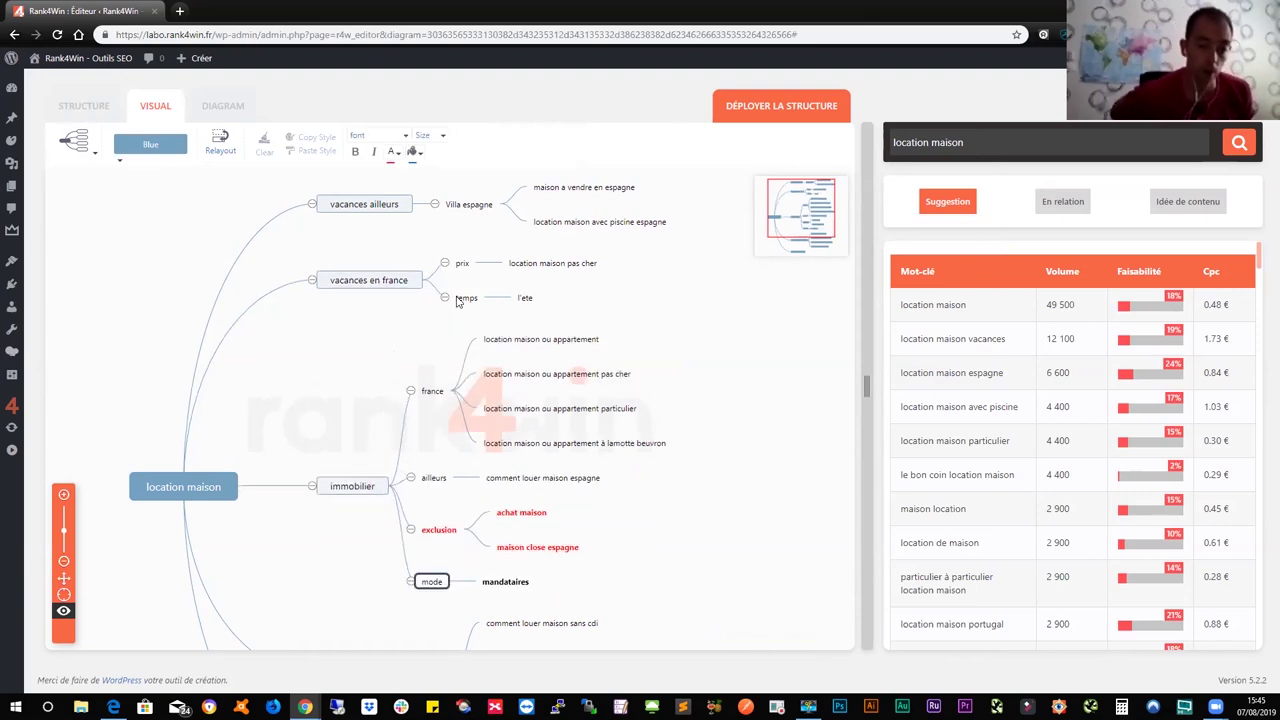
{"action": "left_click", "coordinate": [351, 413]}
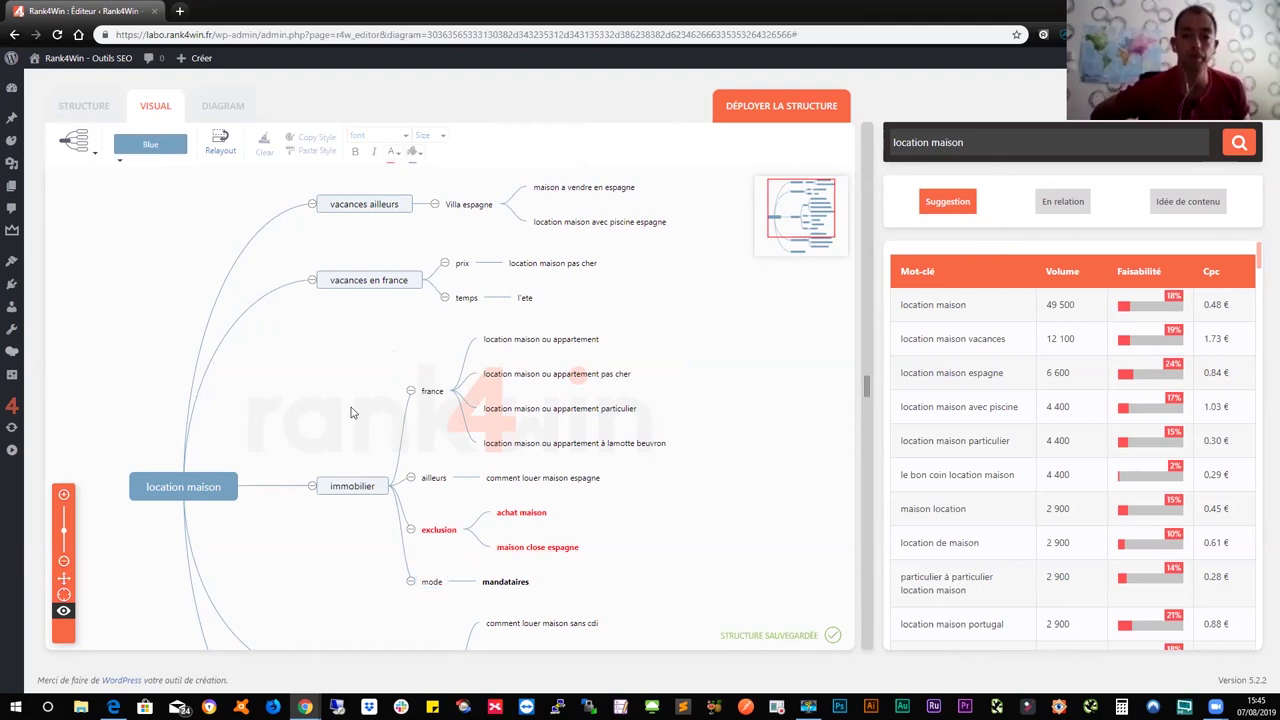
{"action": "key", "text": "ctrl+z"}
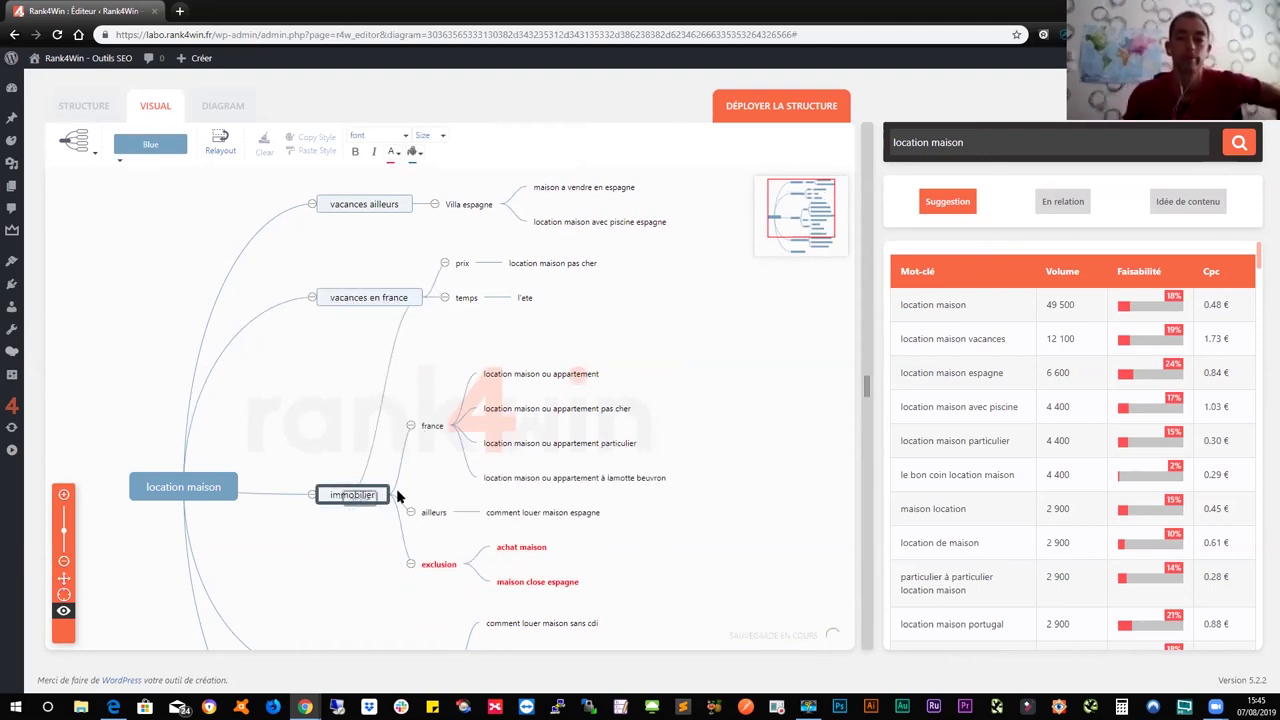
{"action": "key", "text": "ctrl+y"}
{"action": "left_click", "coordinate": [693, 463]}
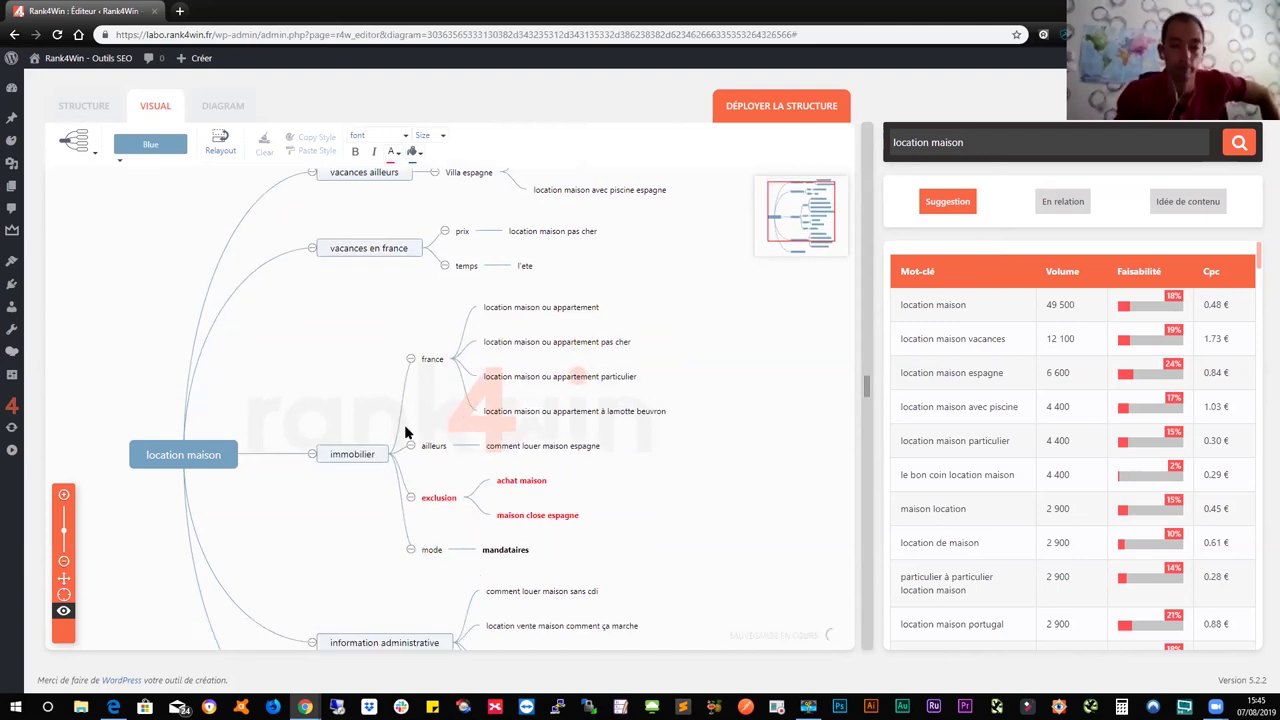
Look through the related keywords, suggestions and content ideas for "location maison"
{"action": "scroll", "coordinate": [634, 388], "scroll_direction": "down", "scroll_amount": 4}
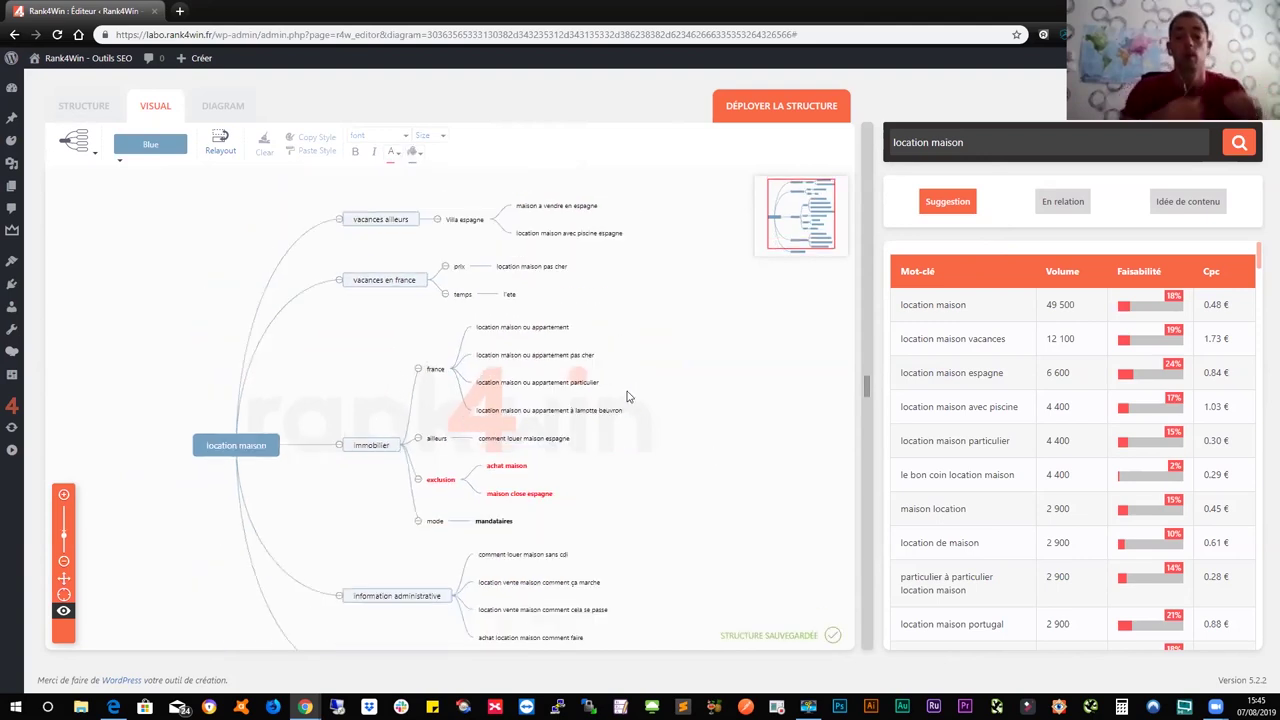
{"action": "scroll", "coordinate": [601, 397], "scroll_direction": "up", "scroll_amount": 2}
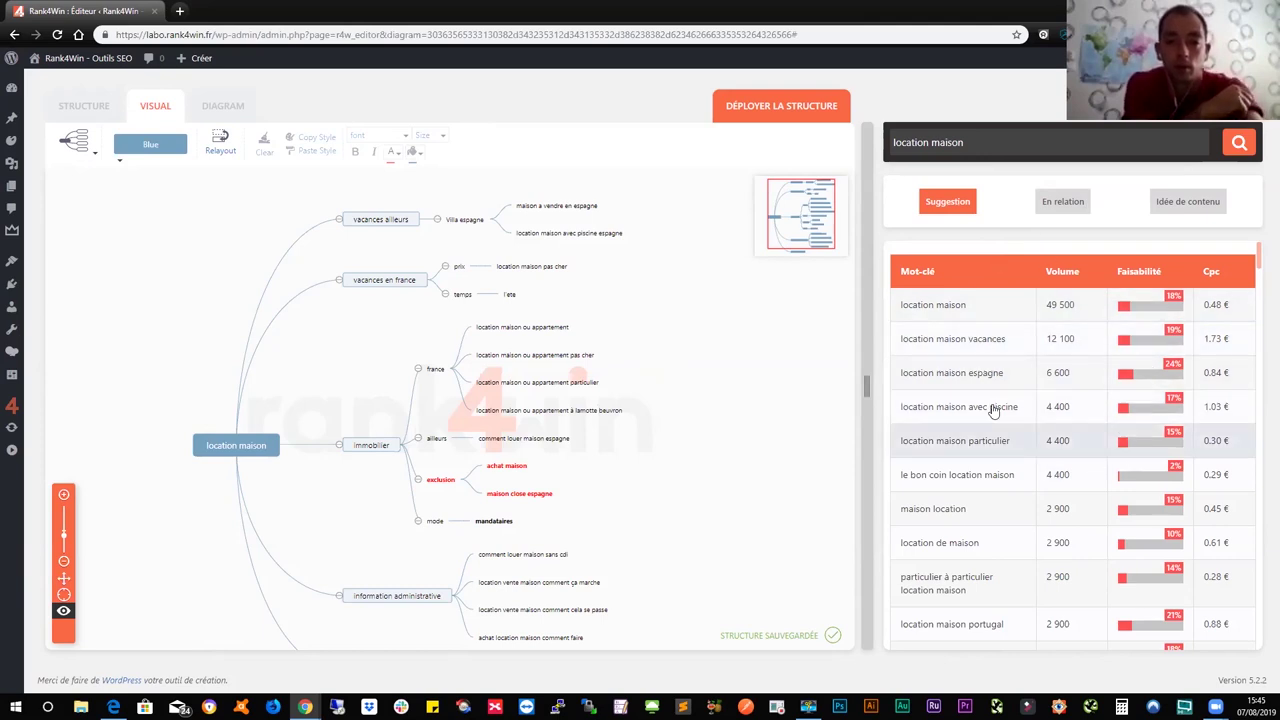
{"action": "left_click", "coordinate": [1063, 201]}
{"action": "left_click", "coordinate": [1185, 203]}
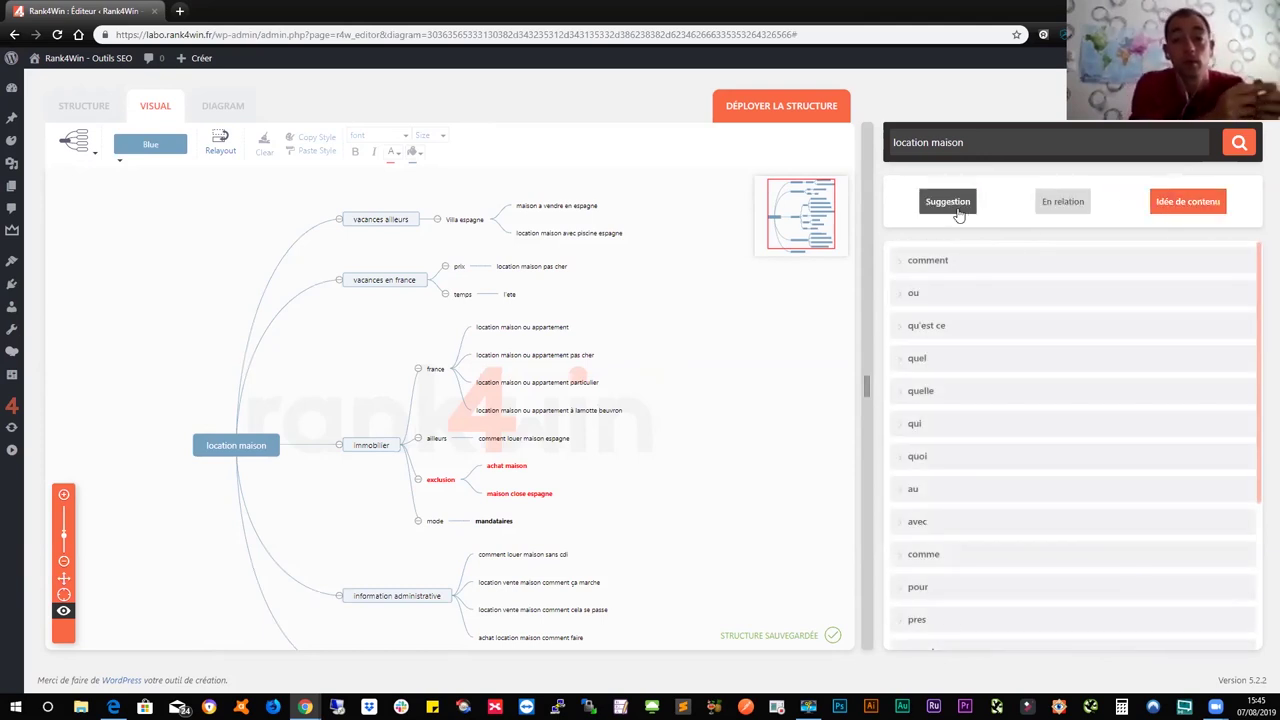
{"action": "left_click", "coordinate": [945, 203]}
{"action": "left_click", "coordinate": [1186, 201]}
{"action": "scroll", "coordinate": [1018, 399], "scroll_direction": "down", "scroll_amount": 3}
{"action": "scroll", "coordinate": [1018, 399], "scroll_direction": "up", "scroll_amount": 3}
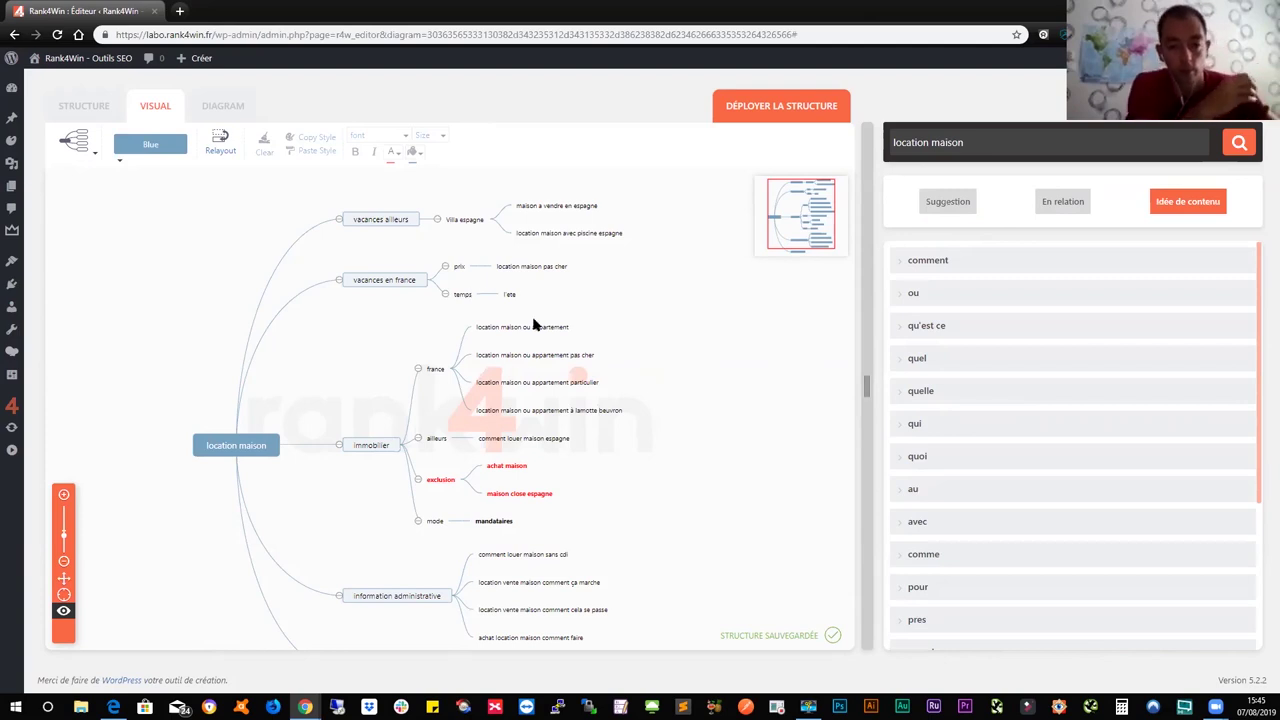
Return to the structure editing tools and review the vacation, real-estate and administrative branches of the "location maison" map
{"action": "left_click", "coordinate": [86, 108]}
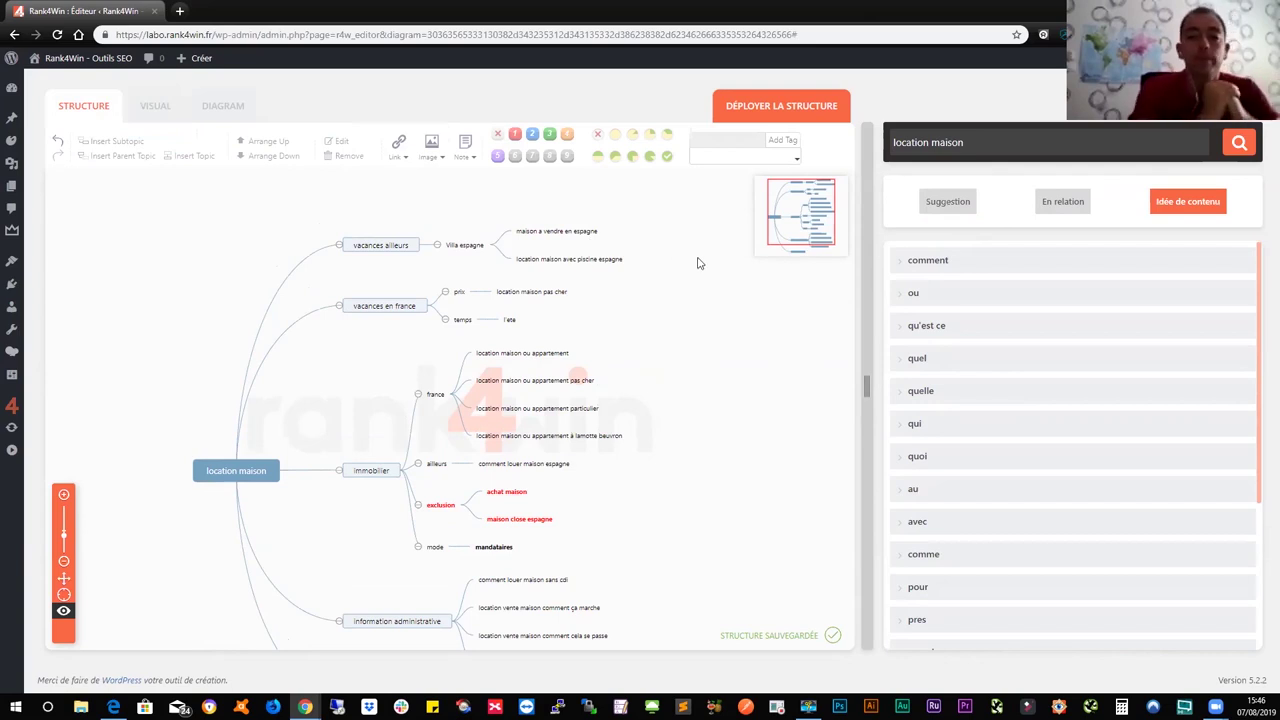
{"action": "scroll", "coordinate": [671, 294], "scroll_direction": "down", "scroll_amount": 1}
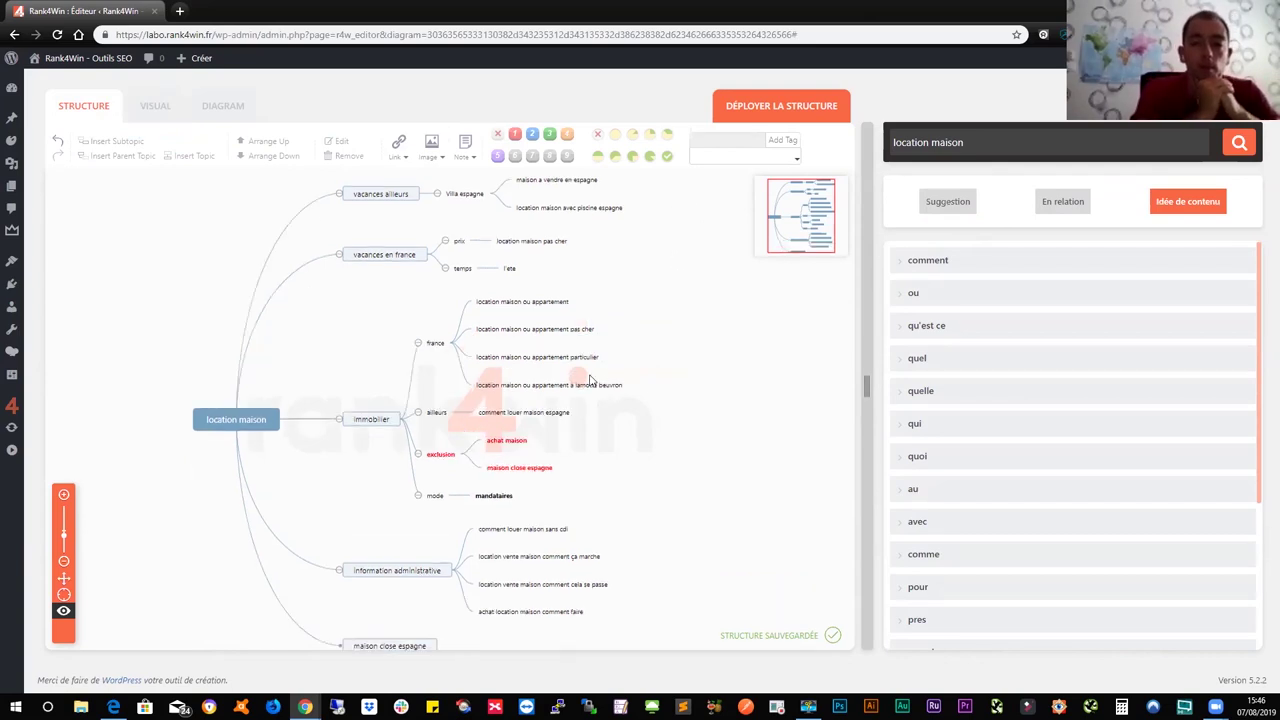
{"action": "scroll", "coordinate": [515, 400], "scroll_direction": "up", "scroll_amount": 3}
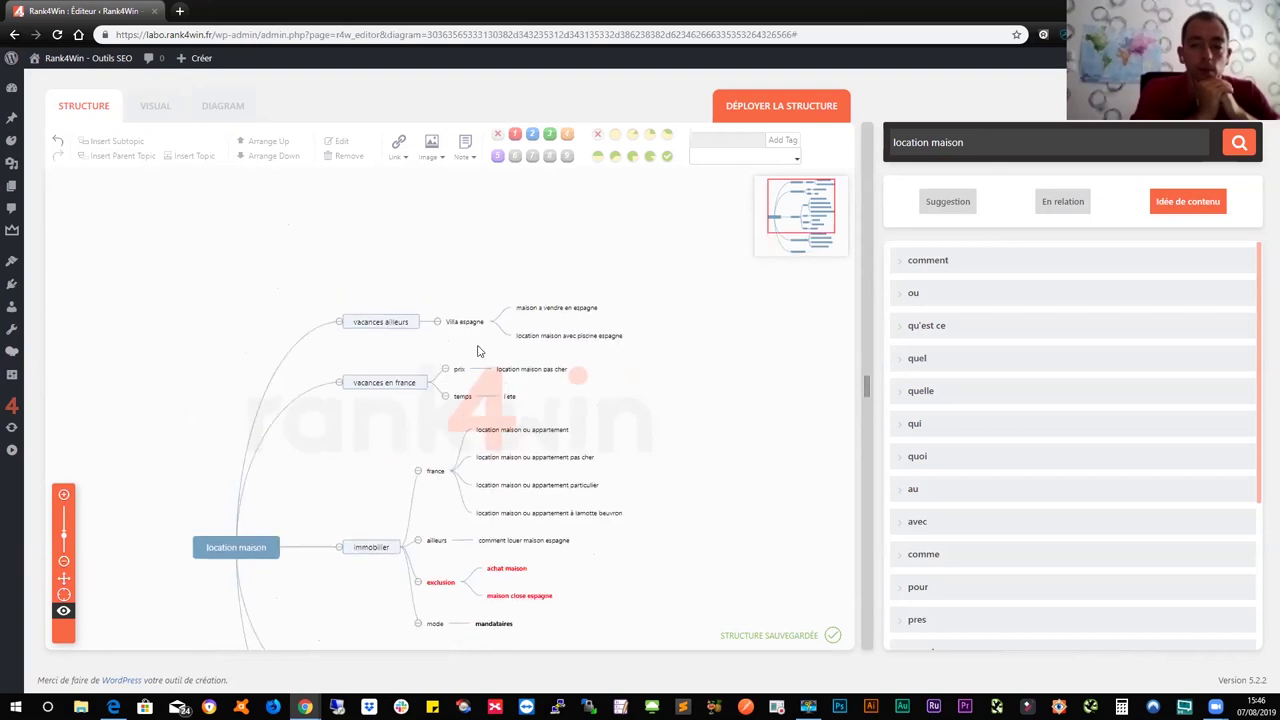
{"action": "scroll", "coordinate": [485, 400], "scroll_direction": "down", "scroll_amount": 2}
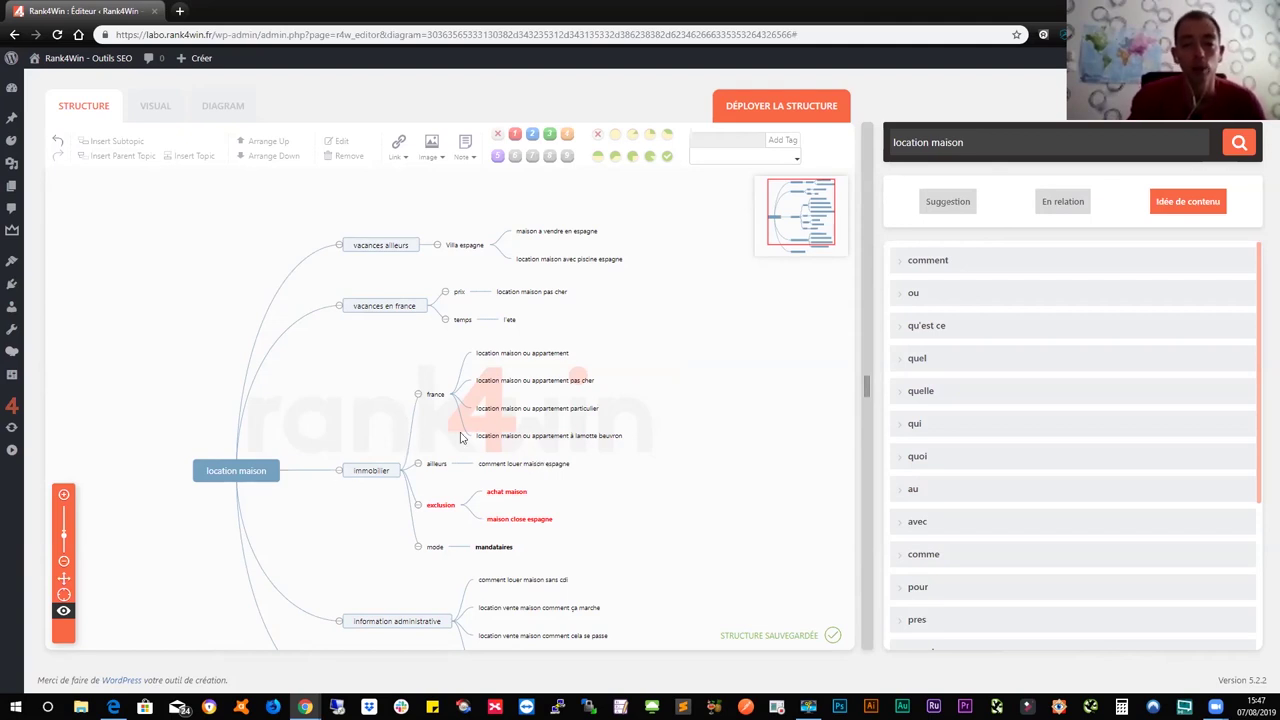
{"action": "scroll", "coordinate": [494, 428], "scroll_direction": "down", "scroll_amount": 1}
{"action": "scroll", "coordinate": [494, 428], "scroll_direction": "up", "scroll_amount": 2}
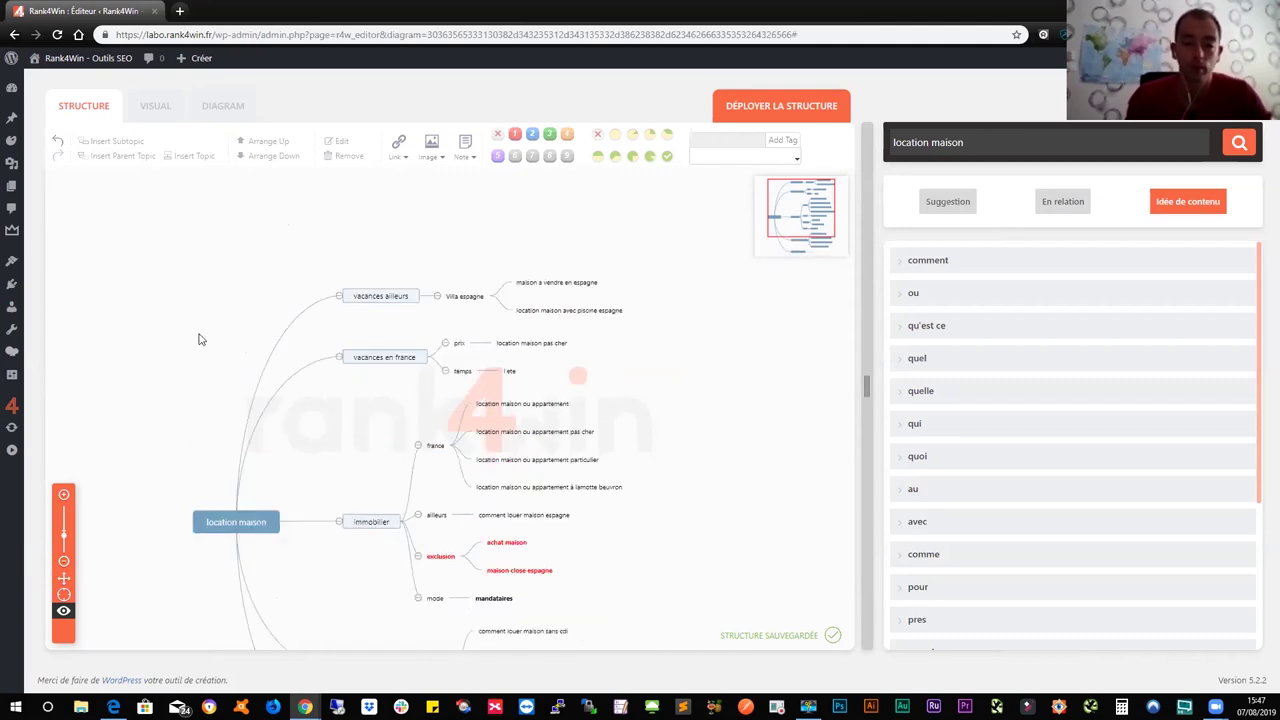
{"action": "scroll", "coordinate": [203, 360], "scroll_direction": "down", "scroll_amount": 3}
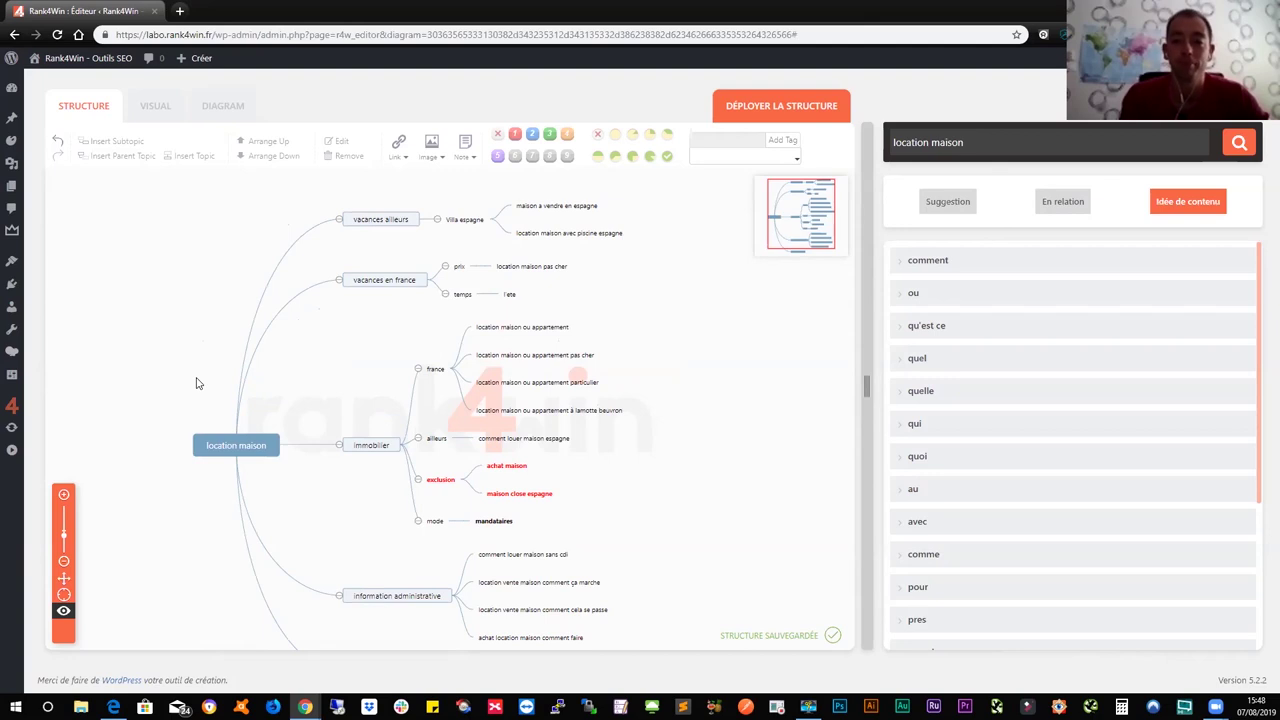
{"action": "scroll", "coordinate": [447, 379], "scroll_direction": "up", "scroll_amount": 1}
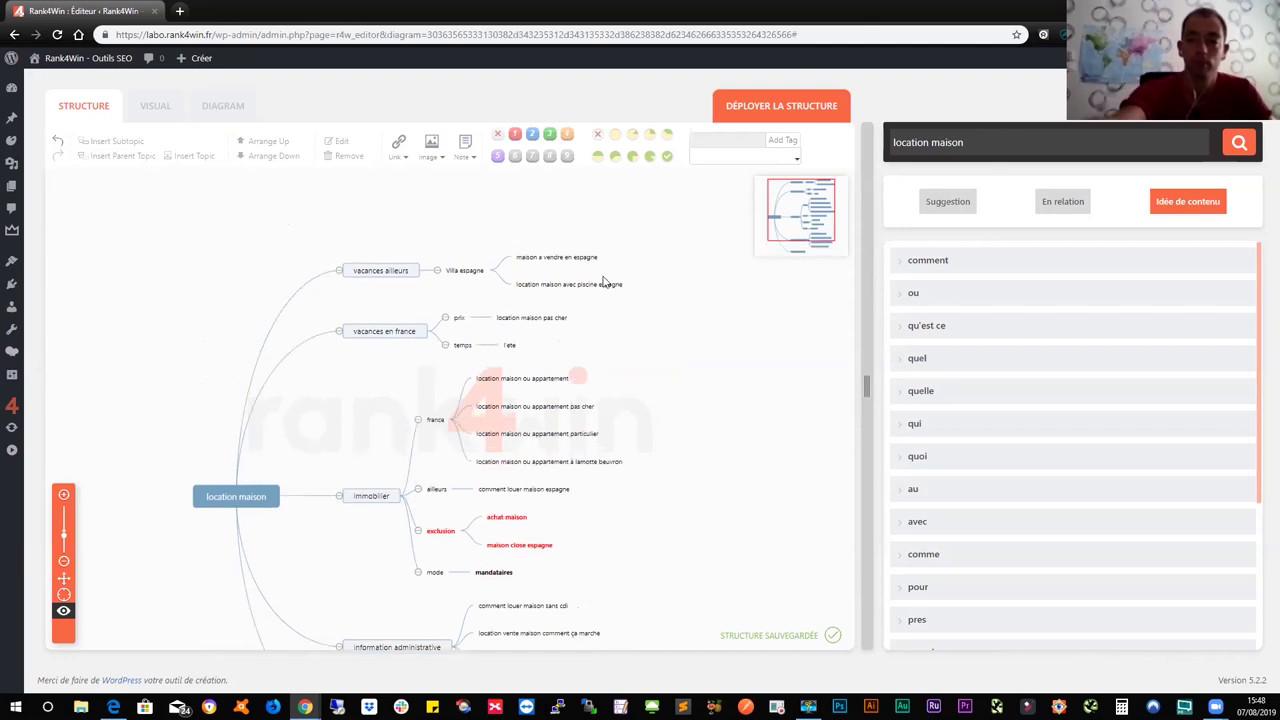
Mark both keywords under "Villa espagne" with priority 1, "Villa espagne" with priority 2 and "vacances ailleurs" with priority 3
{"action": "left_click_drag", "start_coordinate": [630, 243], "coordinate": [510, 300]}
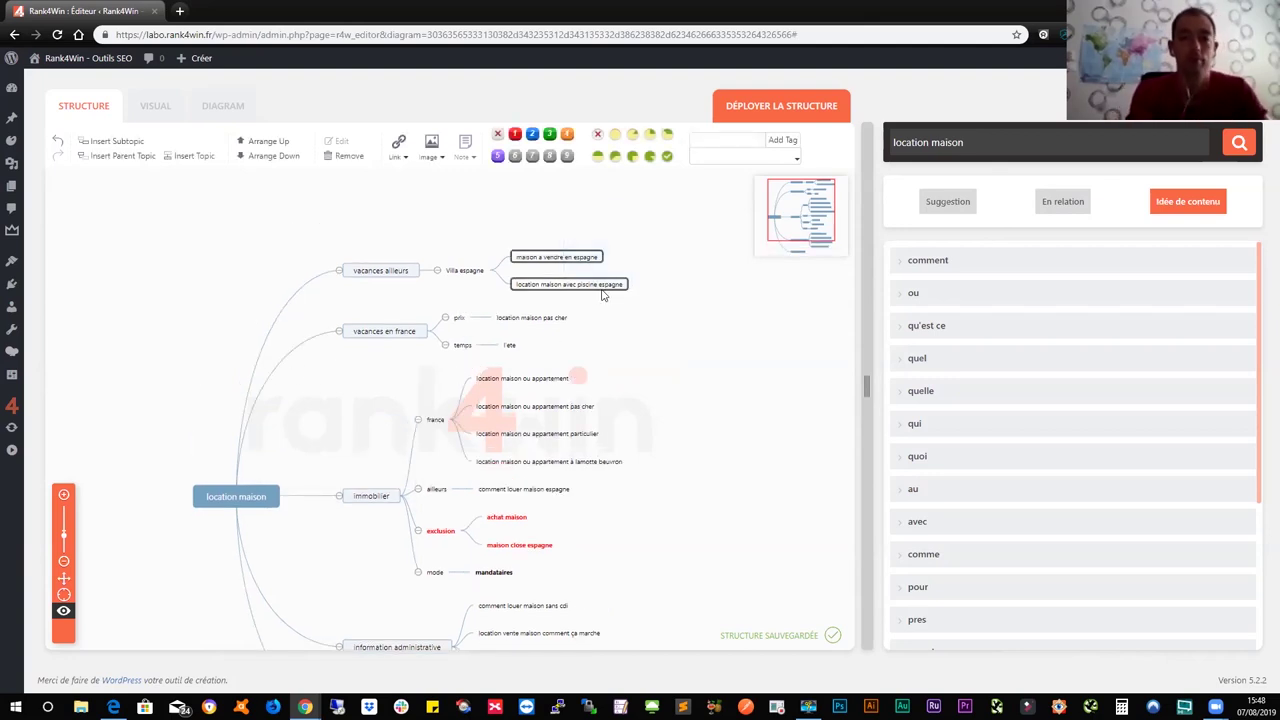
{"action": "left_click", "coordinate": [514, 133]}
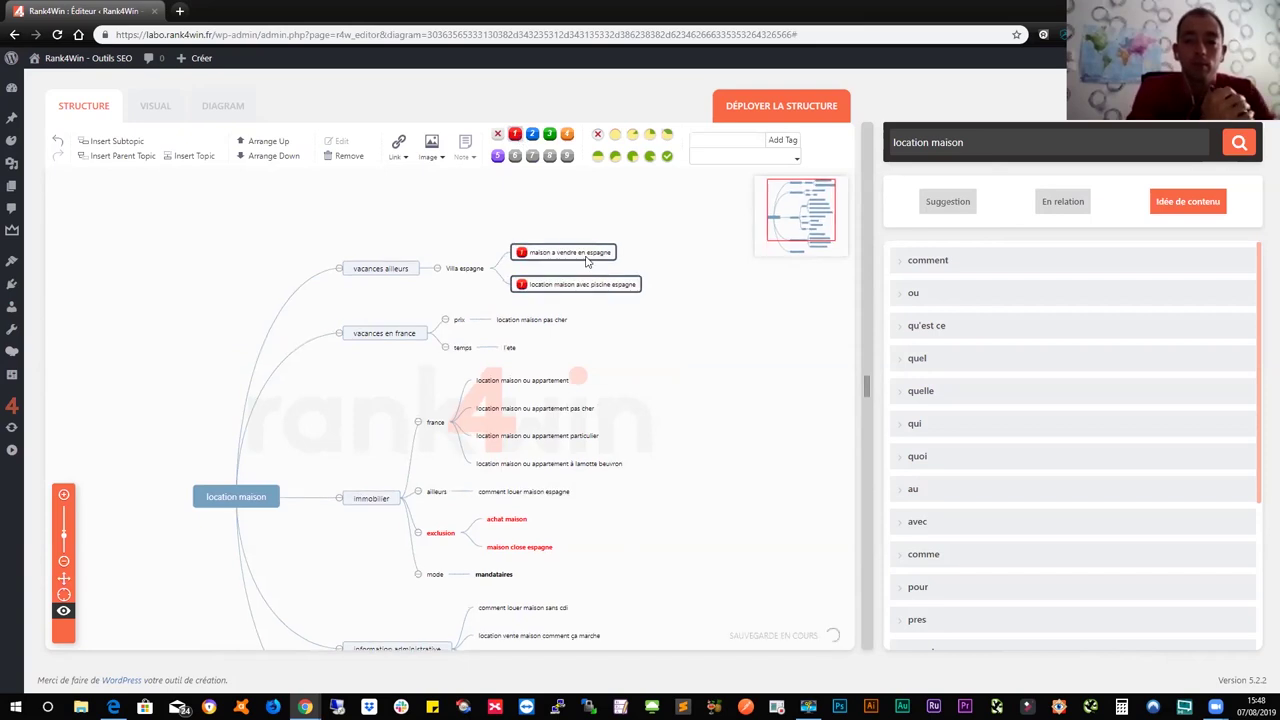
{"action": "left_click", "coordinate": [464, 270]}
{"action": "left_click", "coordinate": [532, 133]}
{"action": "left_click", "coordinate": [380, 269]}
{"action": "left_click", "coordinate": [549, 133]}
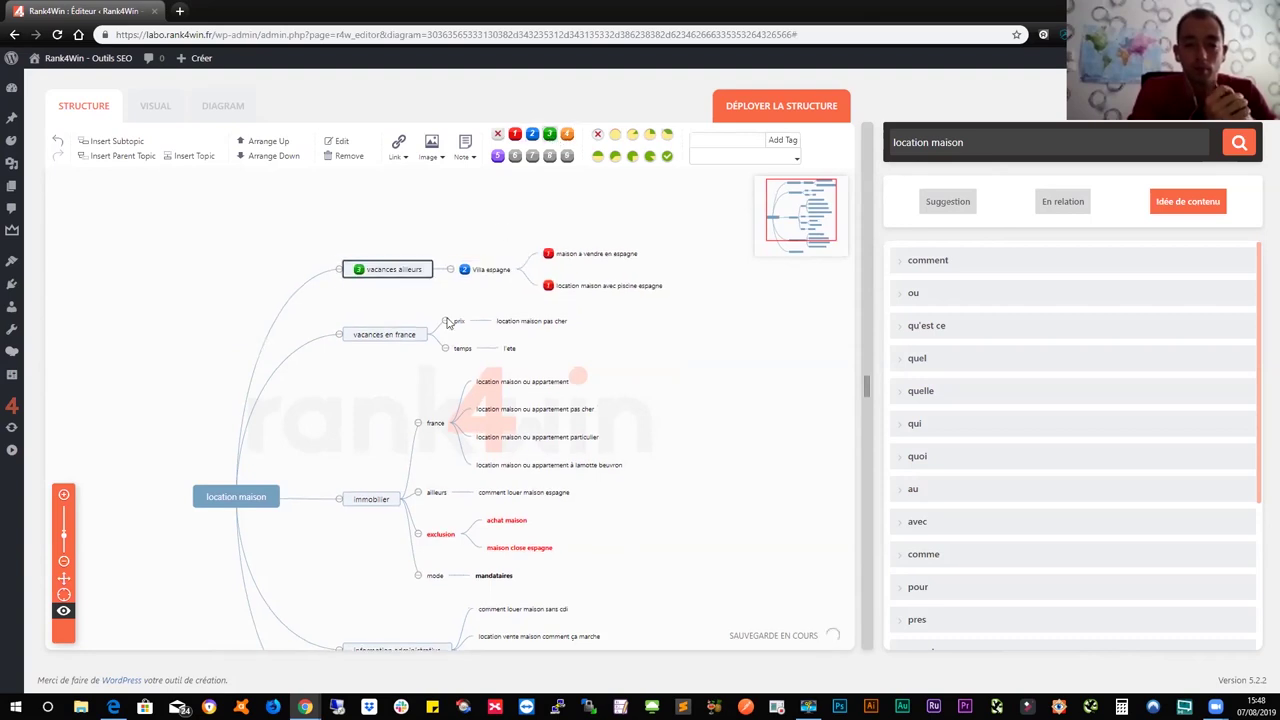
{"action": "left_click_drag", "start_coordinate": [585, 310], "coordinate": [513, 356]}
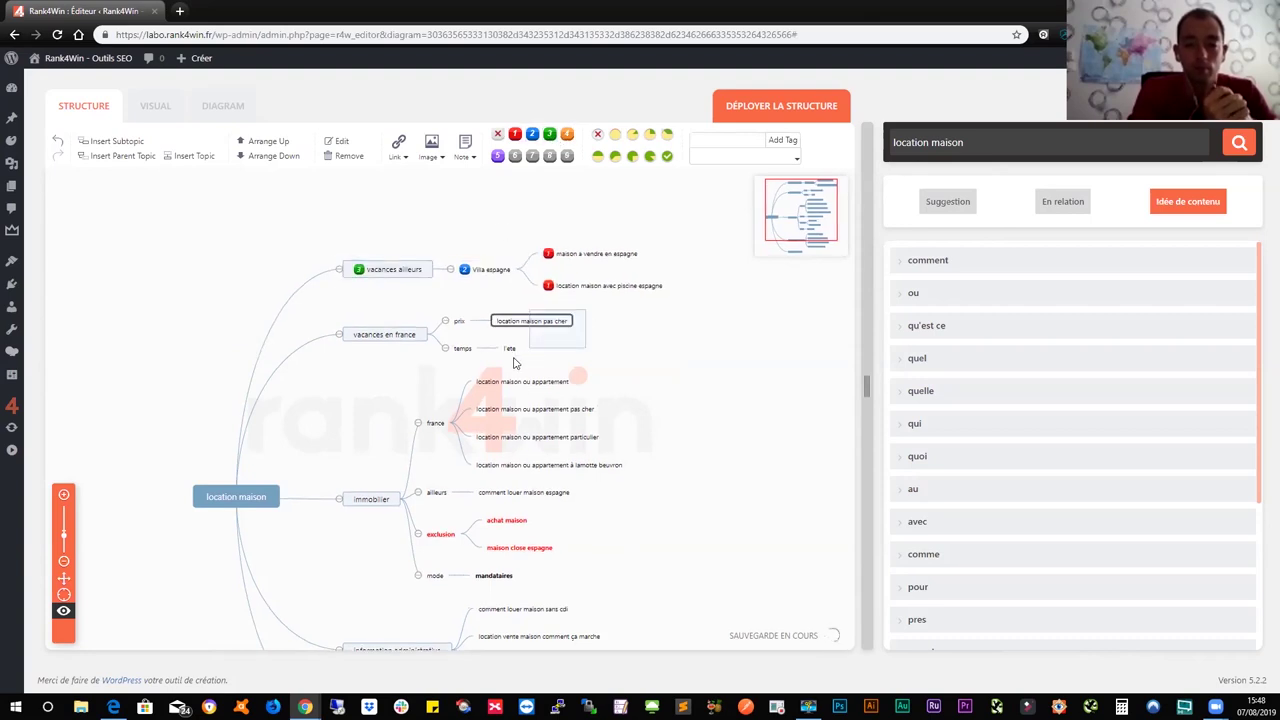
{"action": "left_click", "coordinate": [574, 365]}
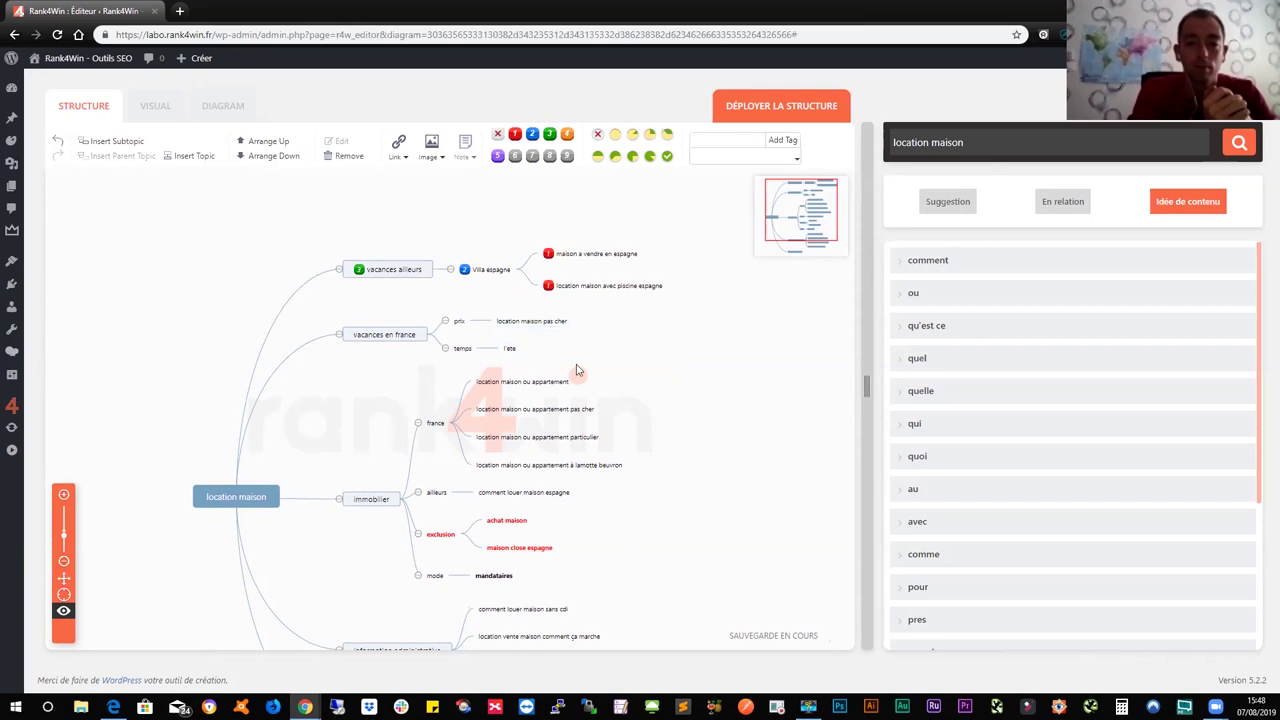
{"action": "left_click", "coordinate": [406, 279]}
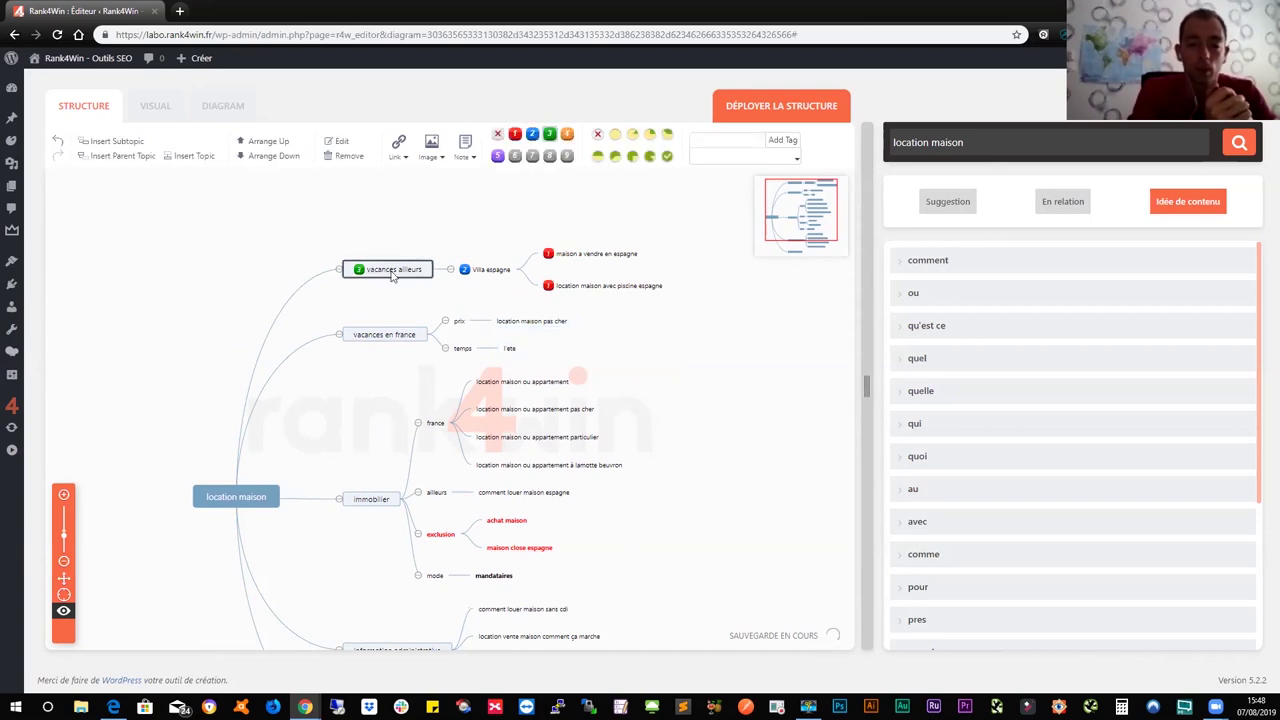
{"action": "left_click", "coordinate": [432, 143]}
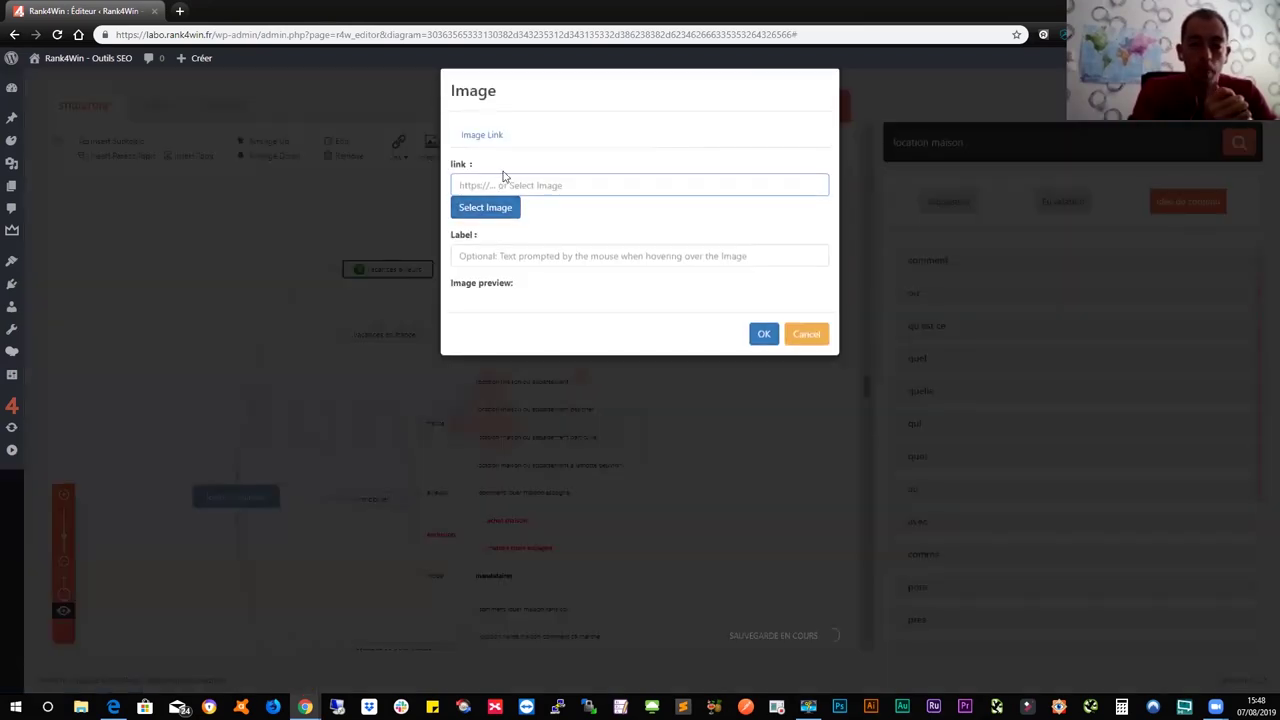
{"action": "left_click", "coordinate": [806, 334]}
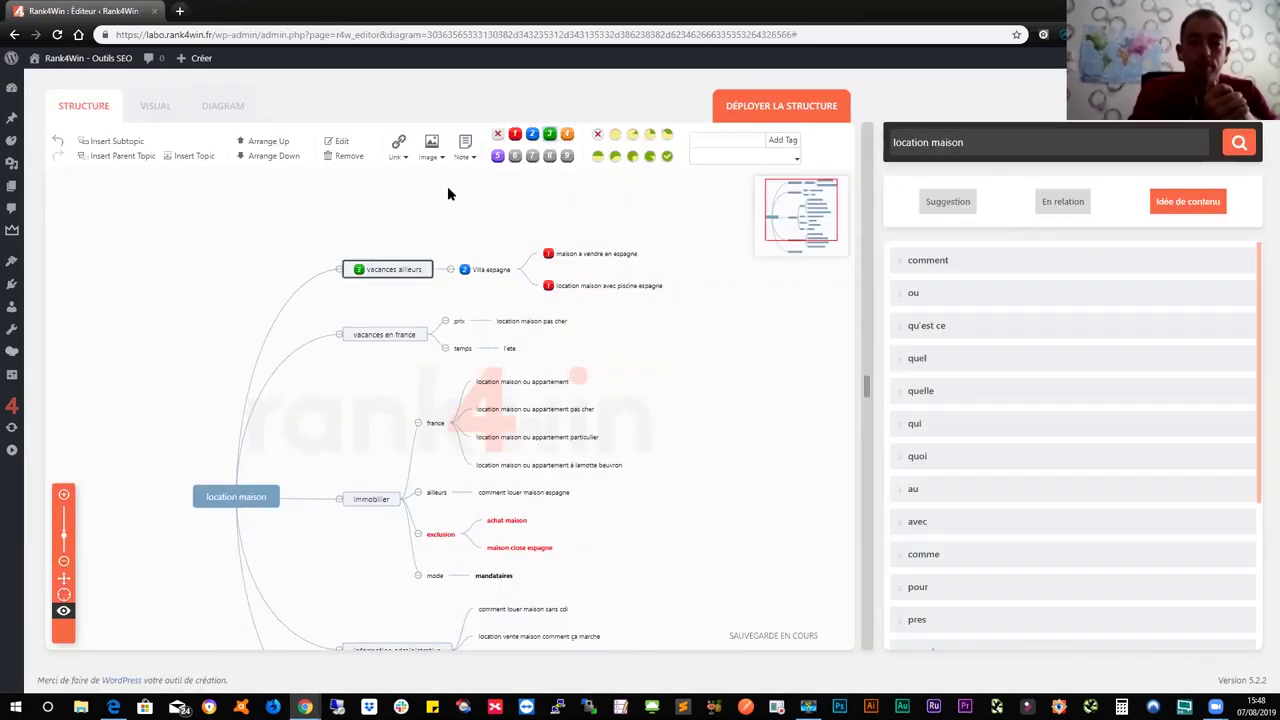
{"action": "left_click", "coordinate": [489, 272]}
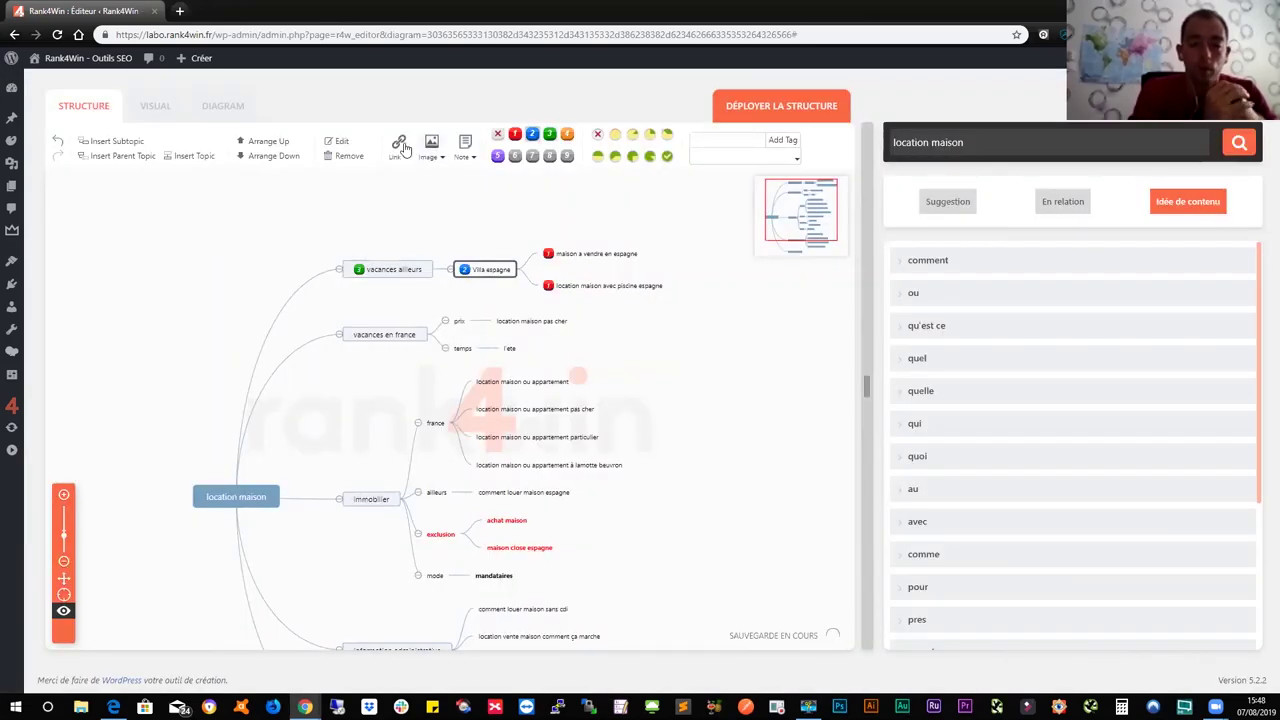
{"action": "left_click", "coordinate": [399, 143]}
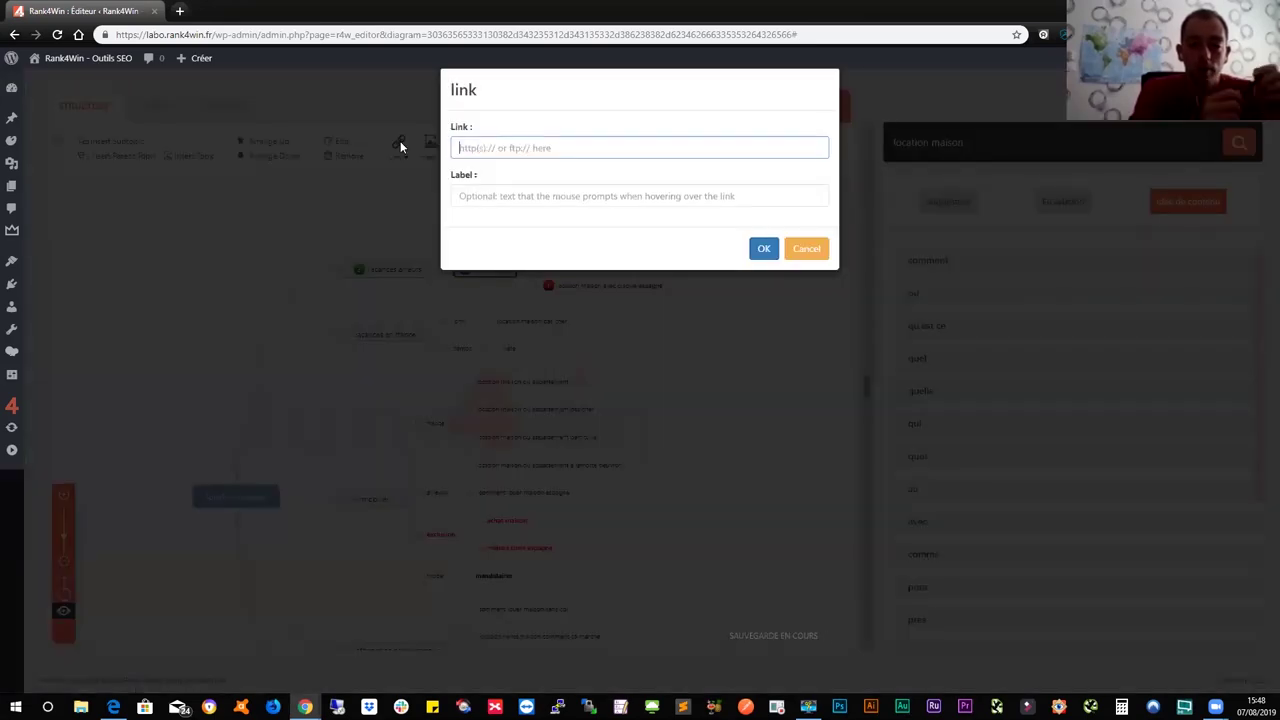
{"action": "left_click", "coordinate": [816, 254]}
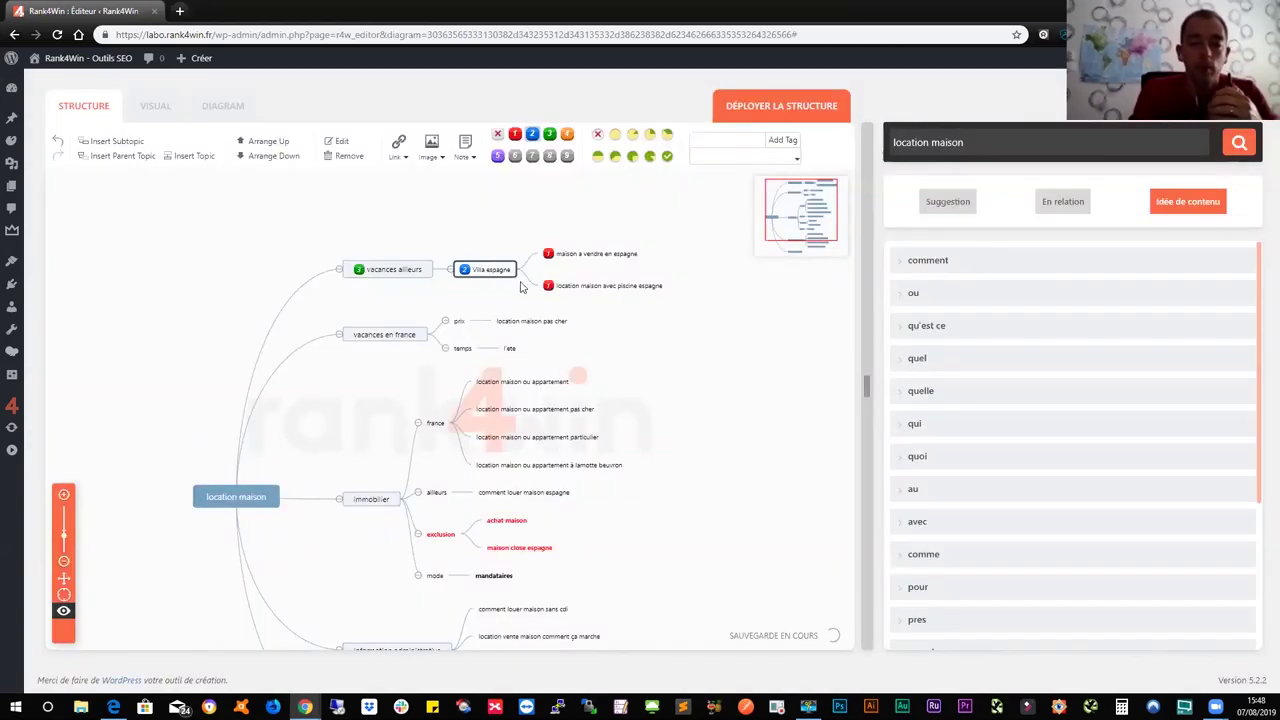
Attach a note reading "mkcjv m dfl dmfg" to the "vacances ailleurs" node
{"action": "left_click", "coordinate": [388, 268]}
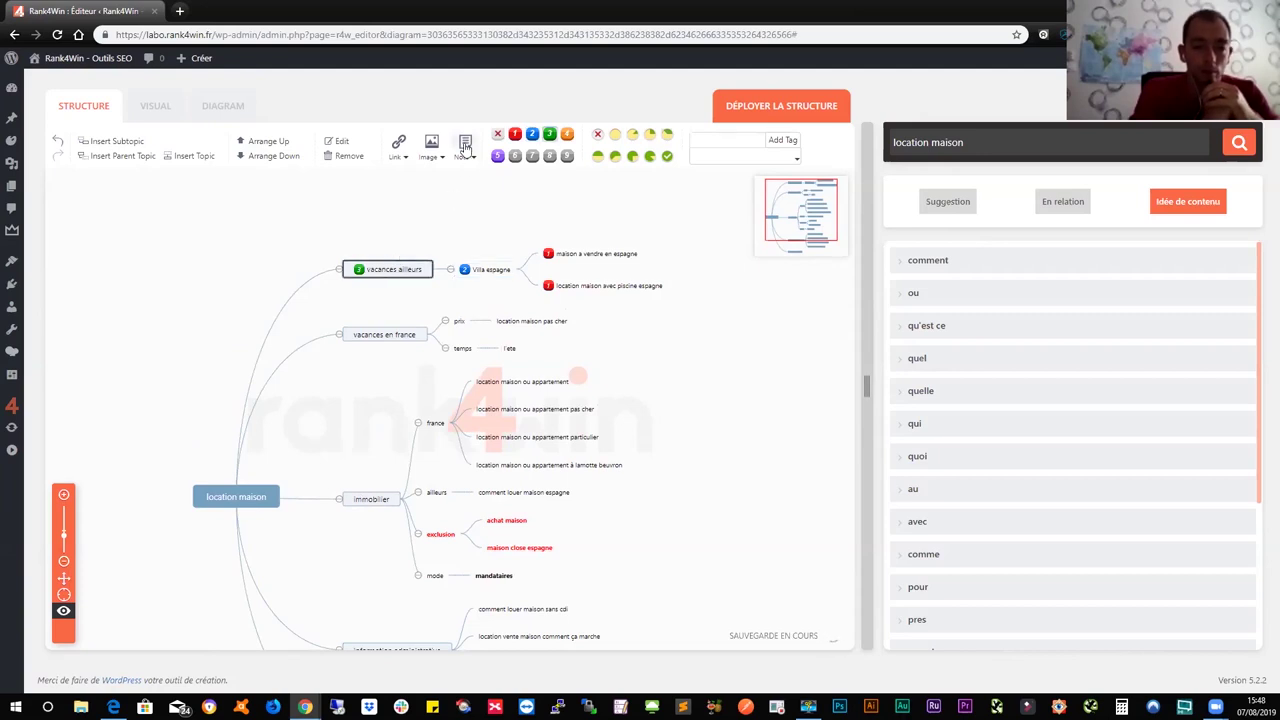
{"action": "left_click", "coordinate": [465, 143]}
{"action": "type", "text": "mkcjv m dfl dmfg"}
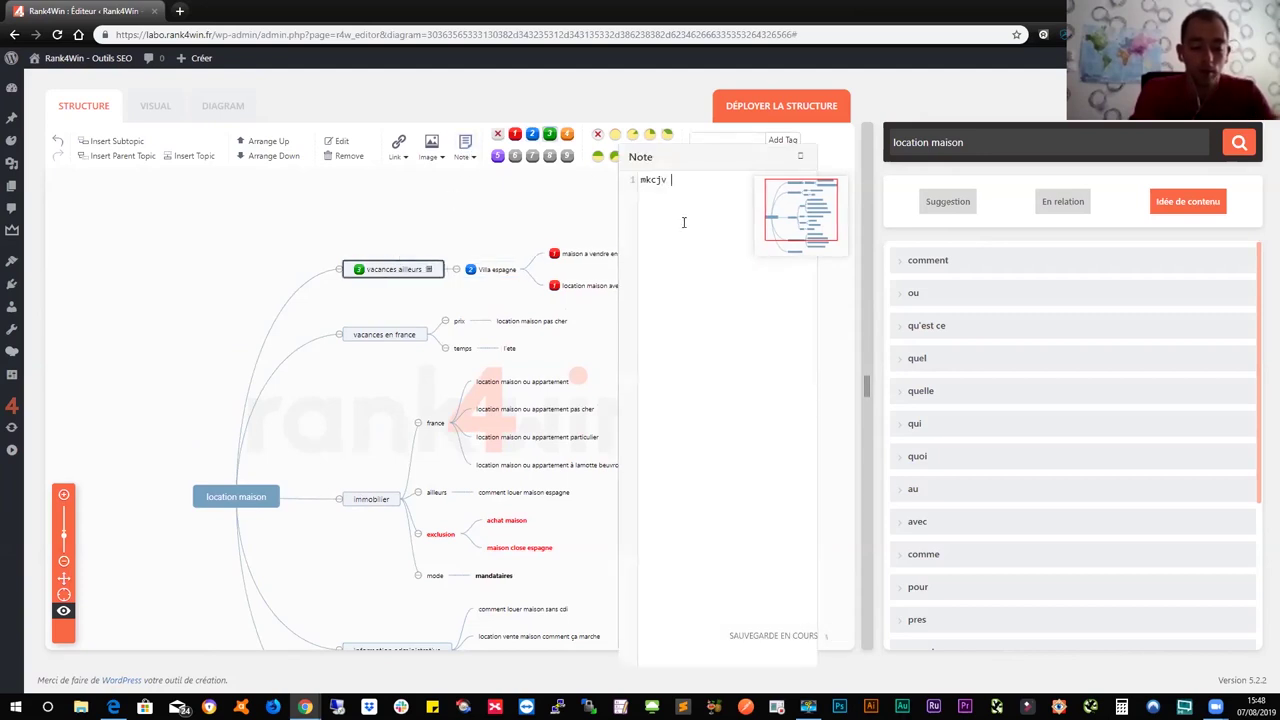
{"action": "left_click", "coordinate": [804, 162]}
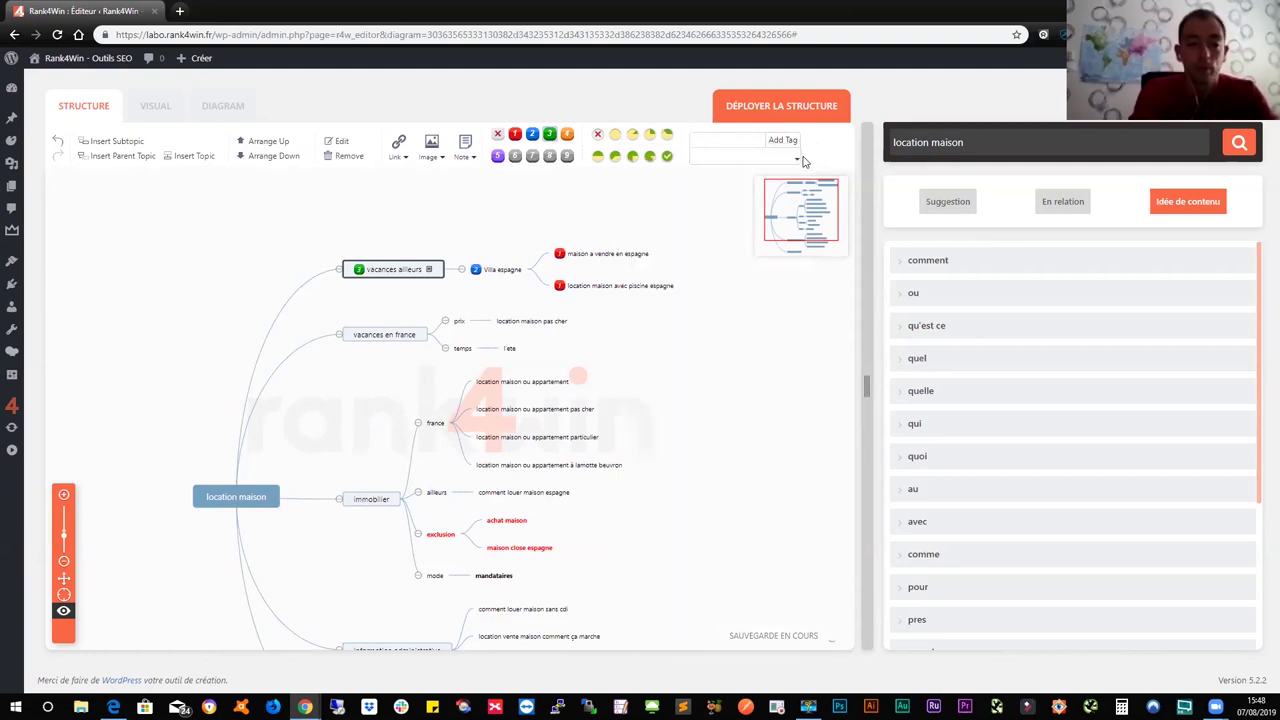
{"action": "left_click", "coordinate": [513, 219]}
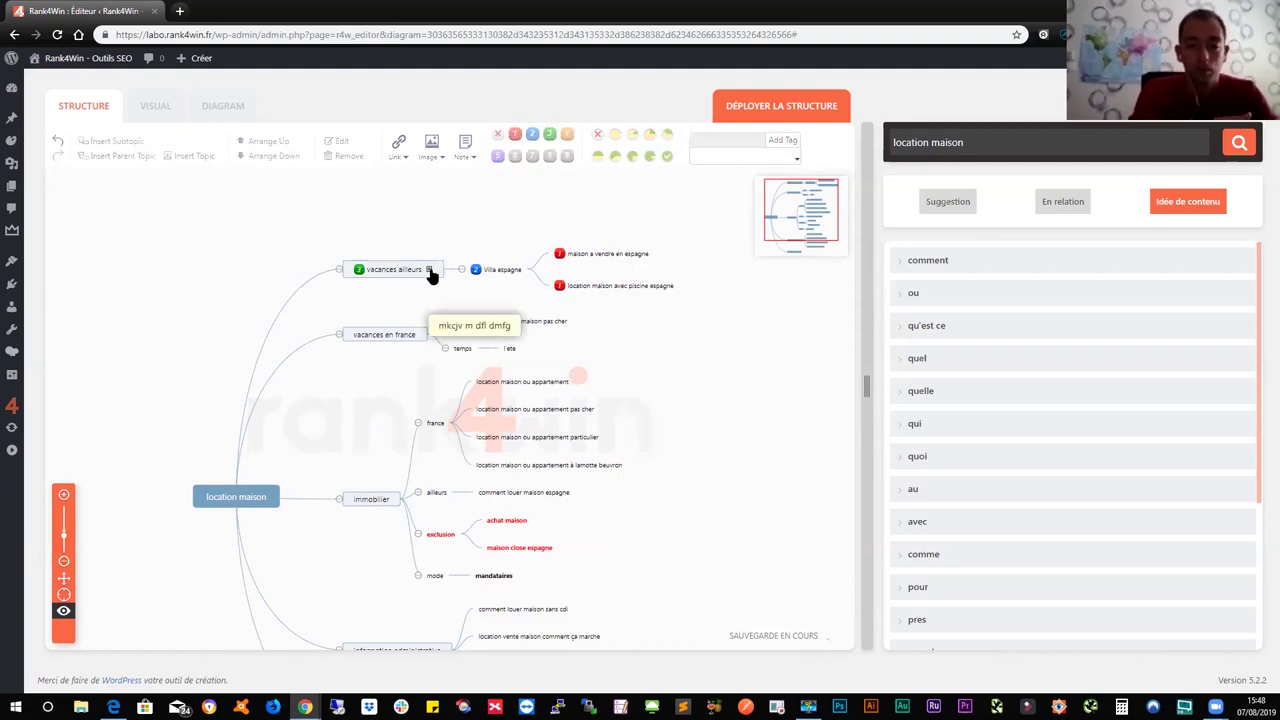
{"action": "scroll", "coordinate": [501, 226], "scroll_direction": "down", "scroll_amount": 1}
{"action": "scroll", "coordinate": [505, 270], "scroll_direction": "down", "scroll_amount": 4}
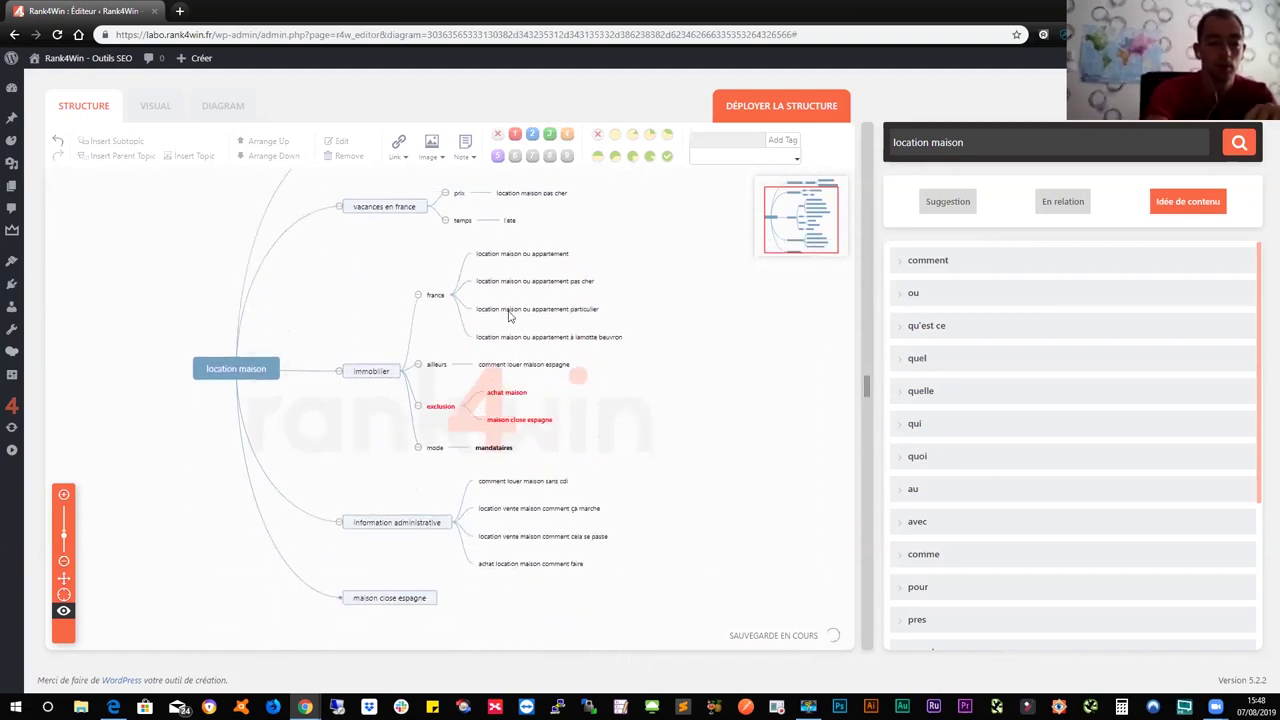
Save an image of the 29-page semantic structure as a JPEG in the Downloads folder
{"action": "scroll", "coordinate": [512, 400], "scroll_direction": "up", "scroll_amount": 3}
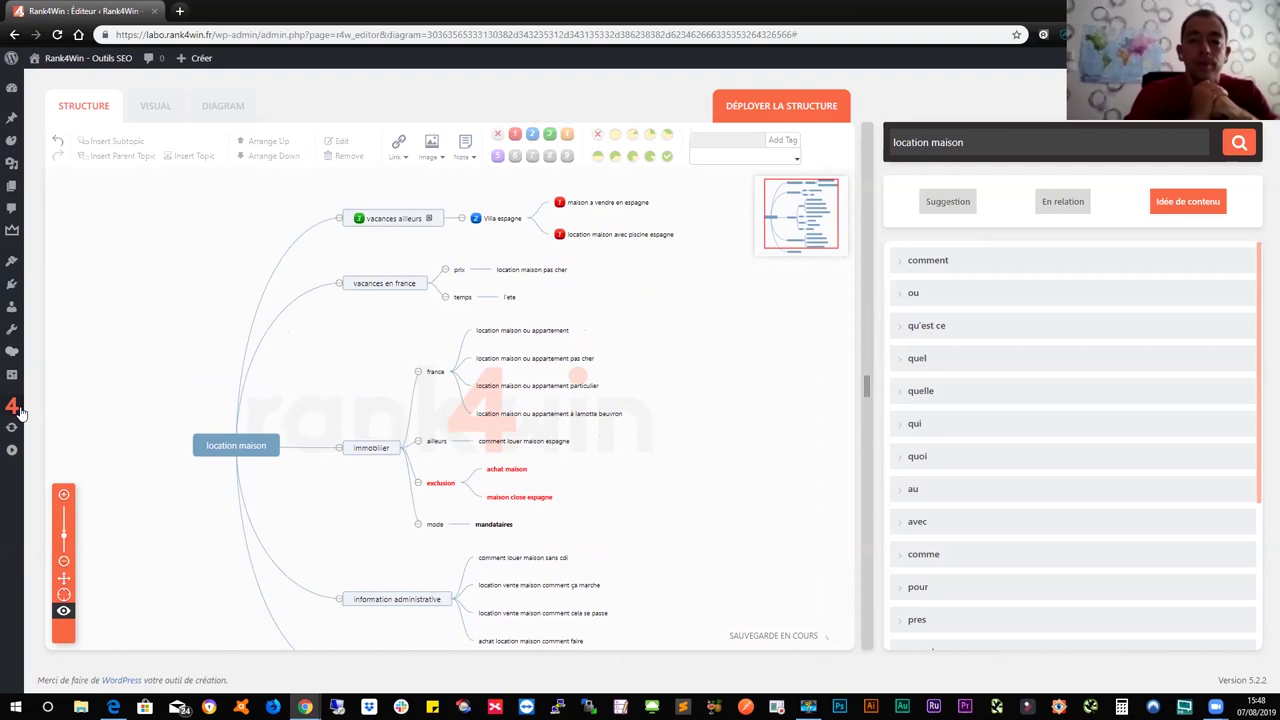
{"action": "mouse_move", "coordinate": [14, 408]}
{"action": "left_click", "coordinate": [87, 449]}
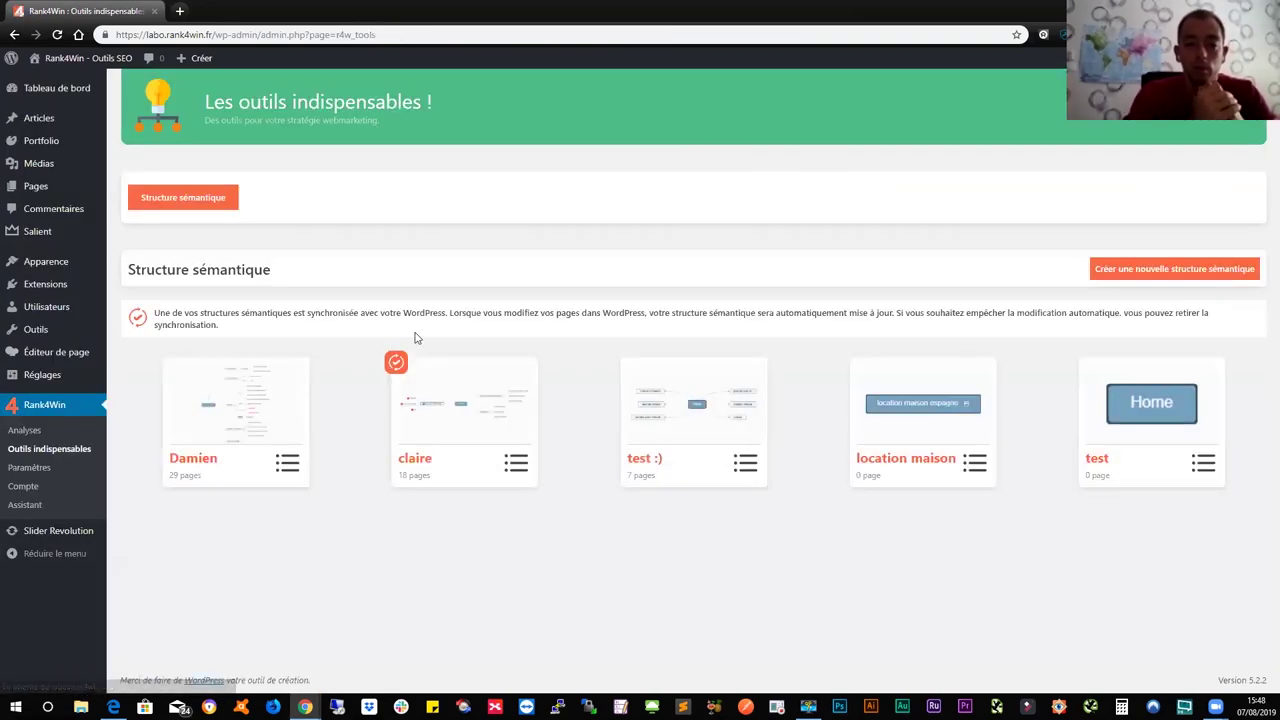
{"action": "left_click", "coordinate": [292, 468]}
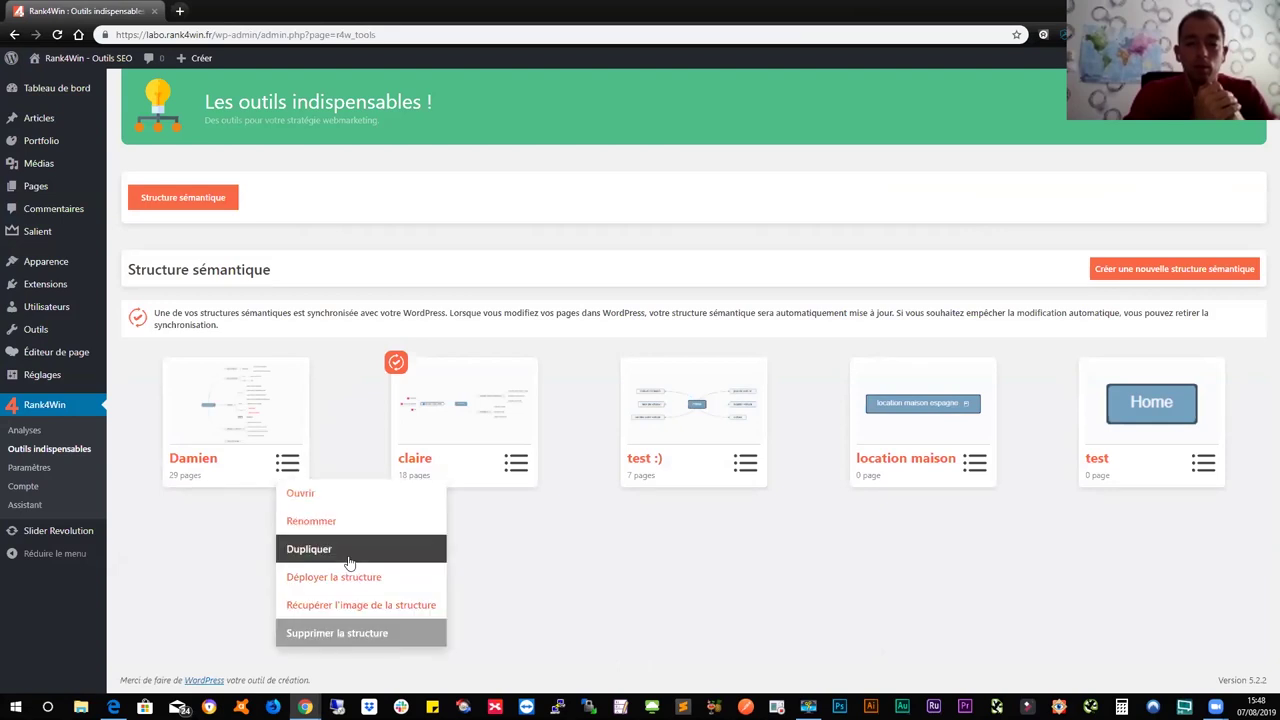
{"action": "left_click", "coordinate": [420, 607]}
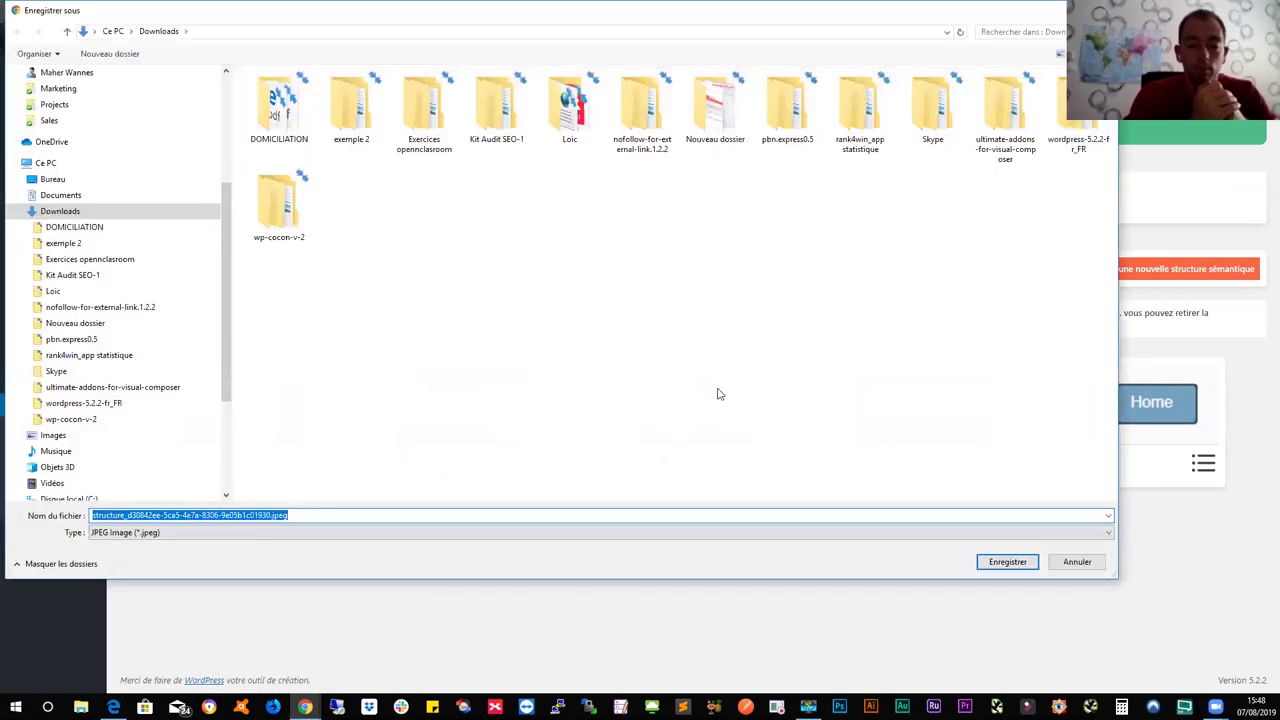
{"action": "left_click", "coordinate": [995, 564]}
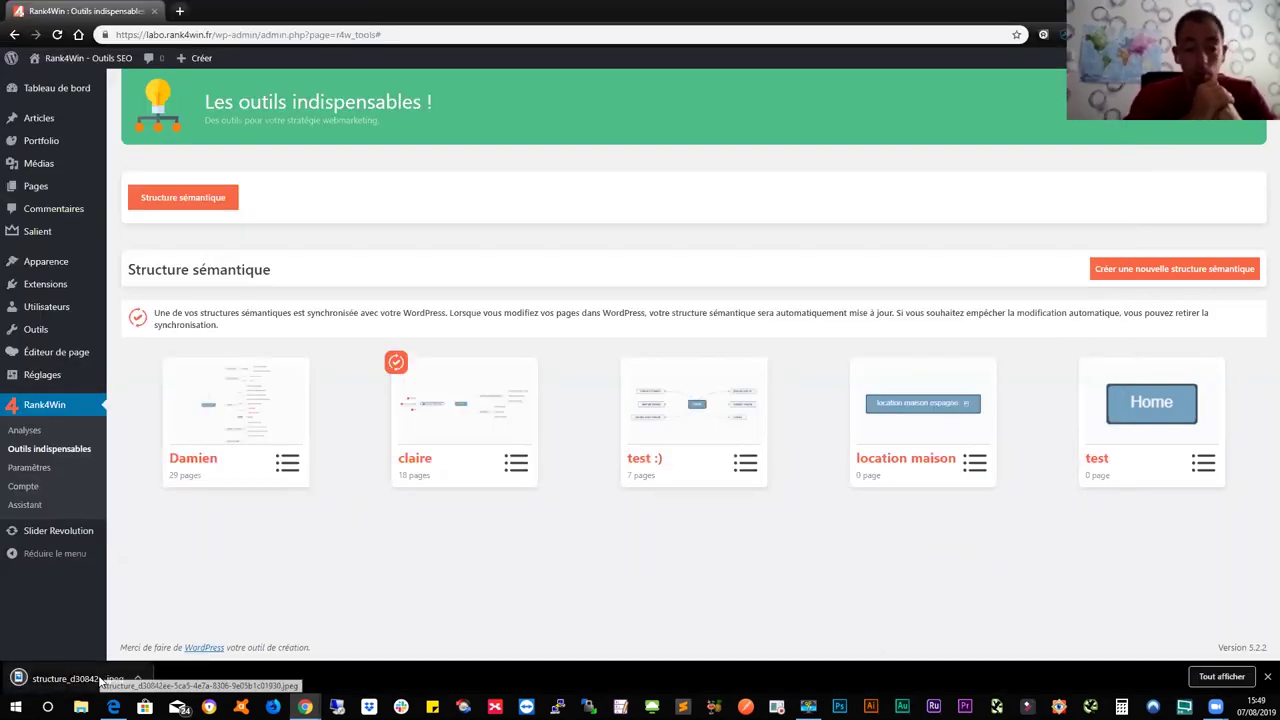
View the downloaded structure image at full window size and close it
{"action": "left_click", "coordinate": [101, 683]}
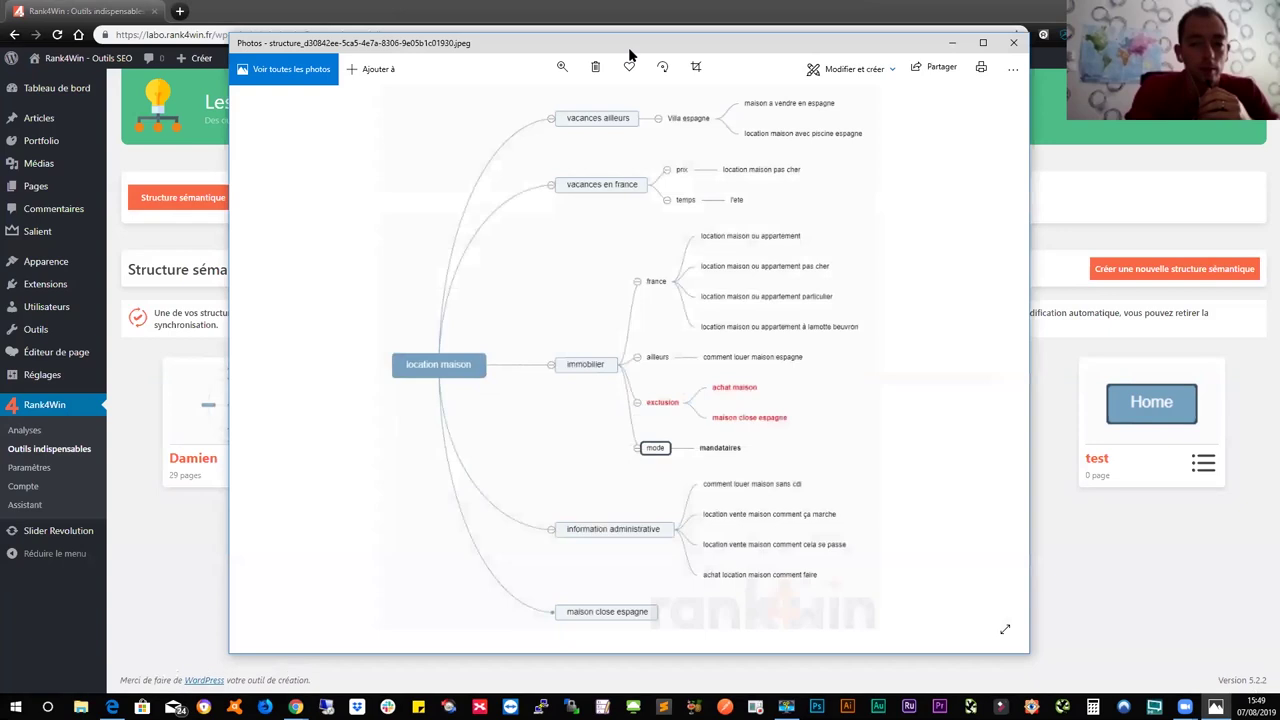
{"action": "double_click", "coordinate": [629, 51]}
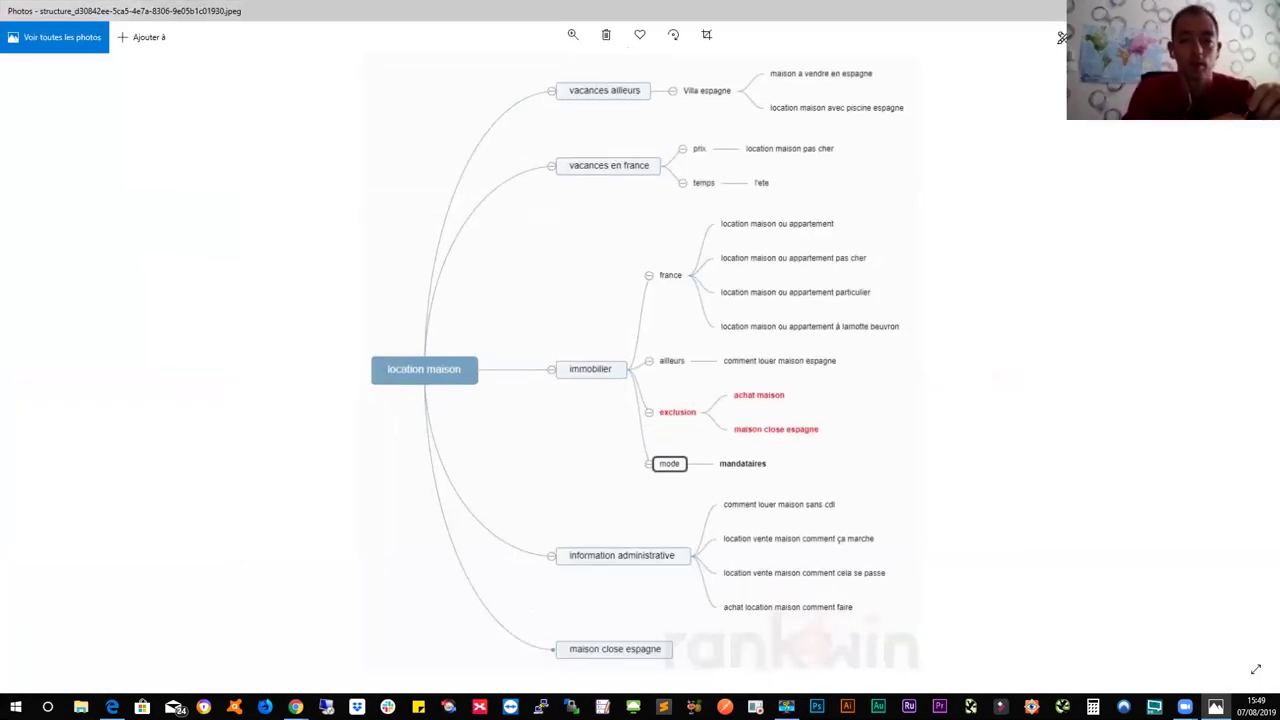
{"action": "key", "text": "alt+F4"}
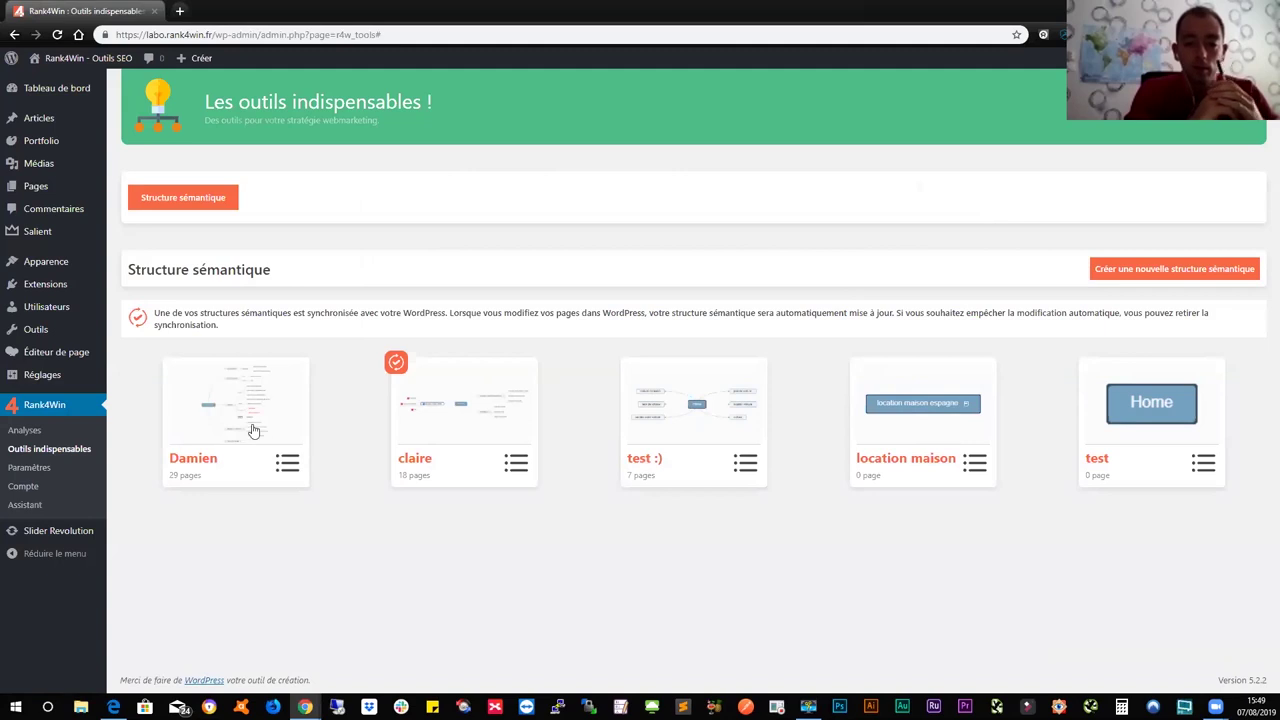
Reopen the 29-page structure, deploy it to WordPress with "Supprime et créer de nouvelles pages", and show the created pages
{"action": "left_click", "coordinate": [258, 402]}
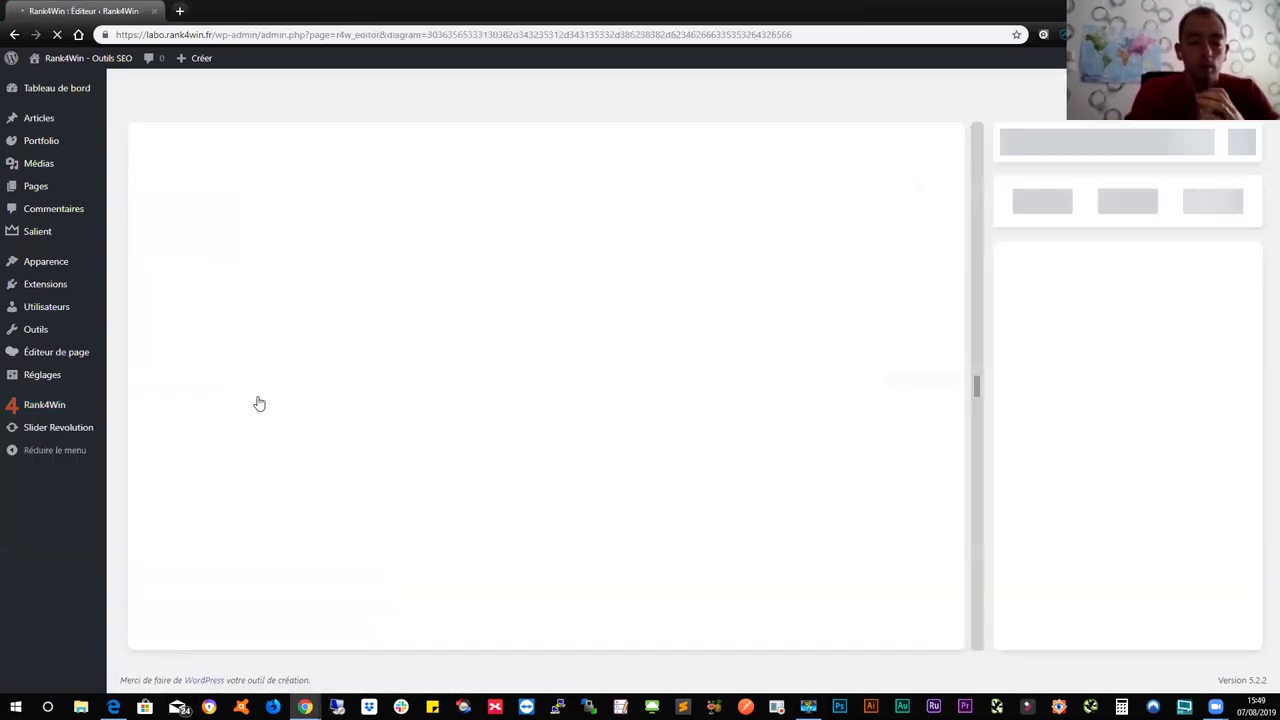
{"action": "left_click_drag", "start_coordinate": [511, 437], "coordinate": [255, 516]}
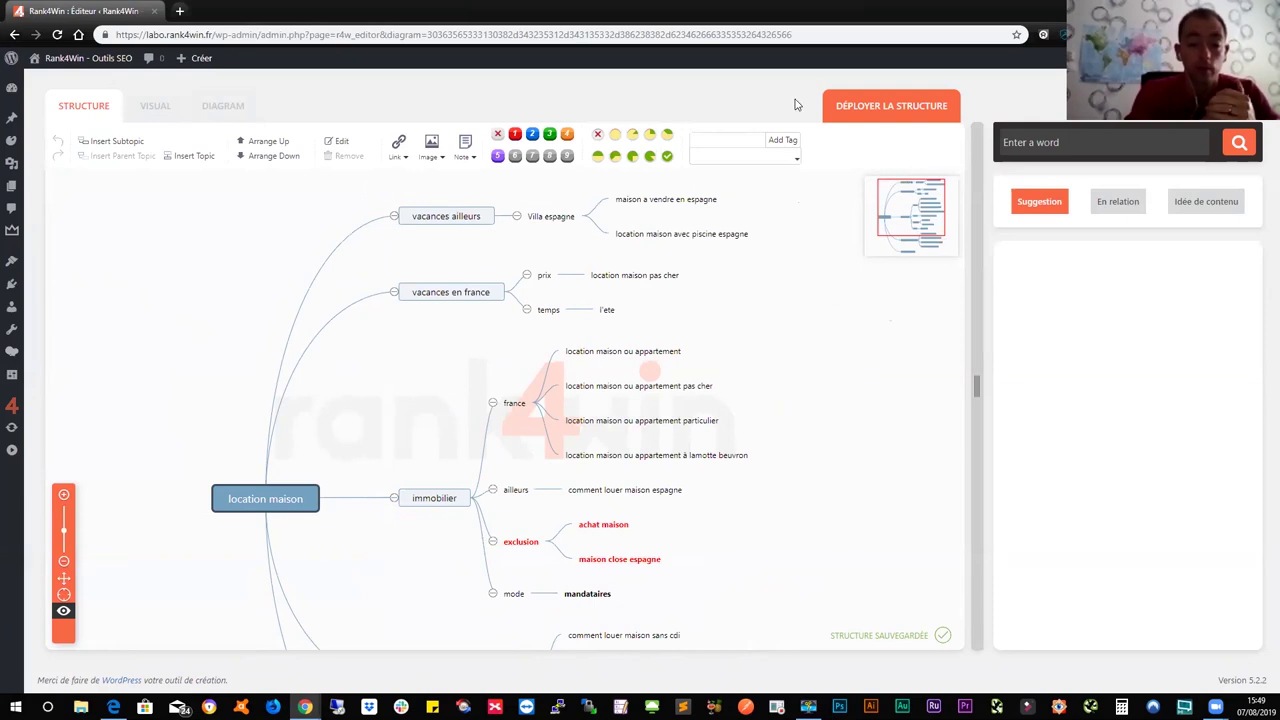
{"action": "left_click", "coordinate": [877, 106]}
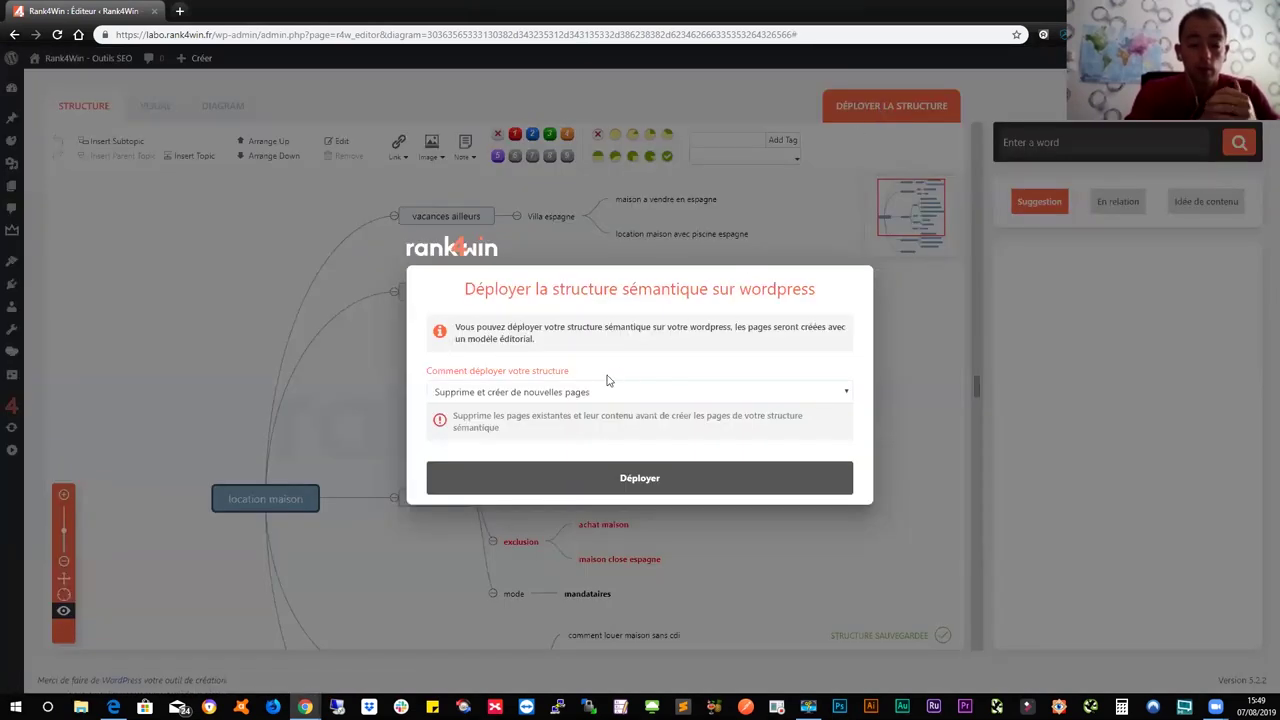
{"action": "left_click", "coordinate": [640, 479]}
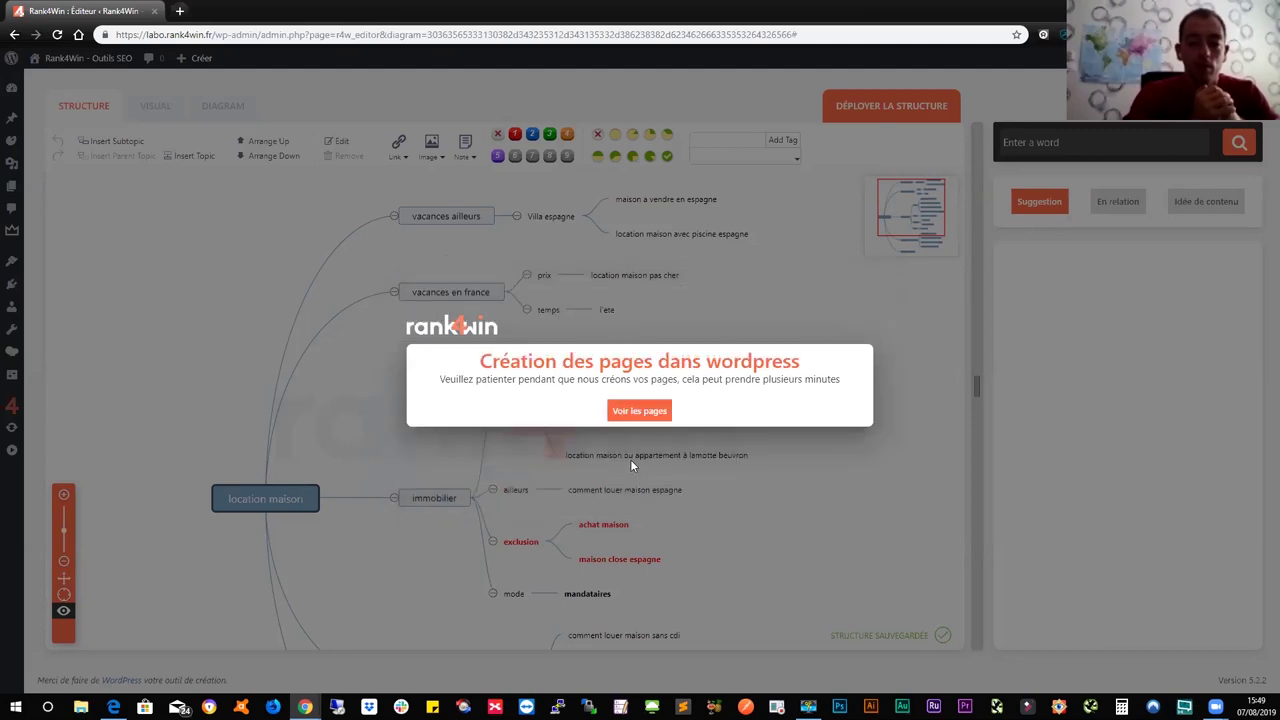
{"action": "left_click", "coordinate": [640, 416]}
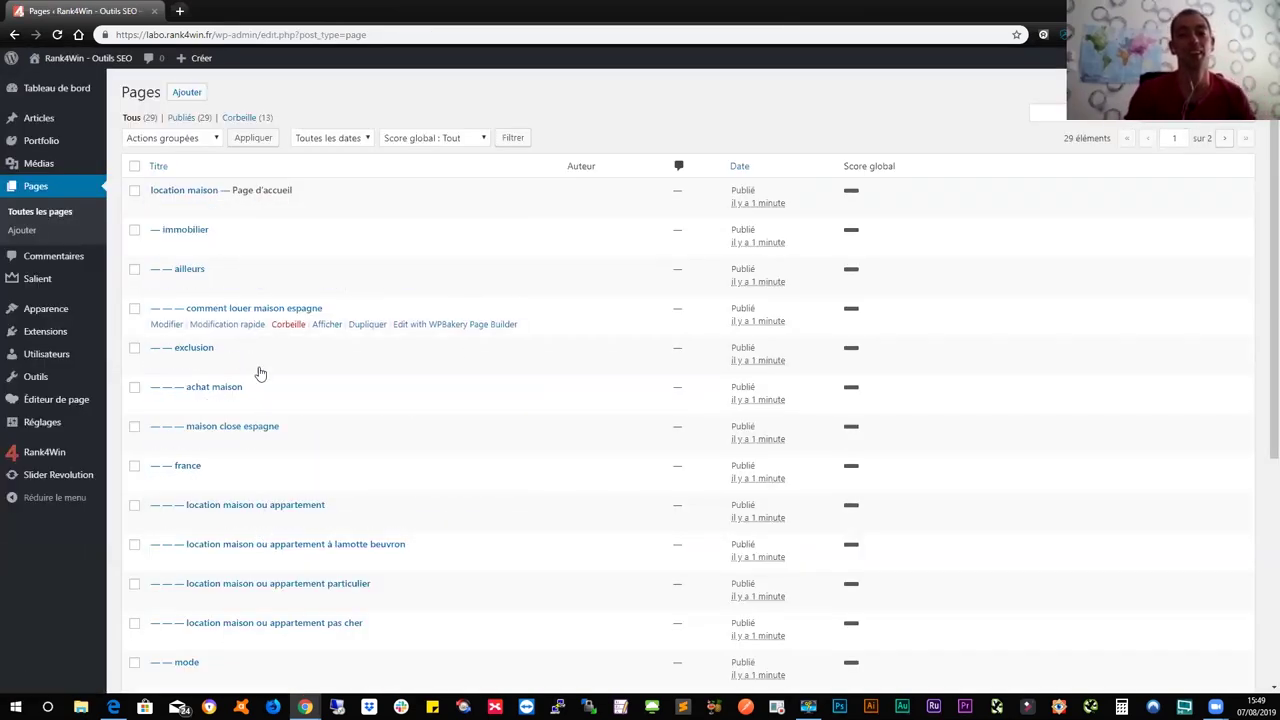
Open the "location maison" page for content optimization and look through its secondary keyword suggestions
{"action": "left_click", "coordinate": [208, 193]}
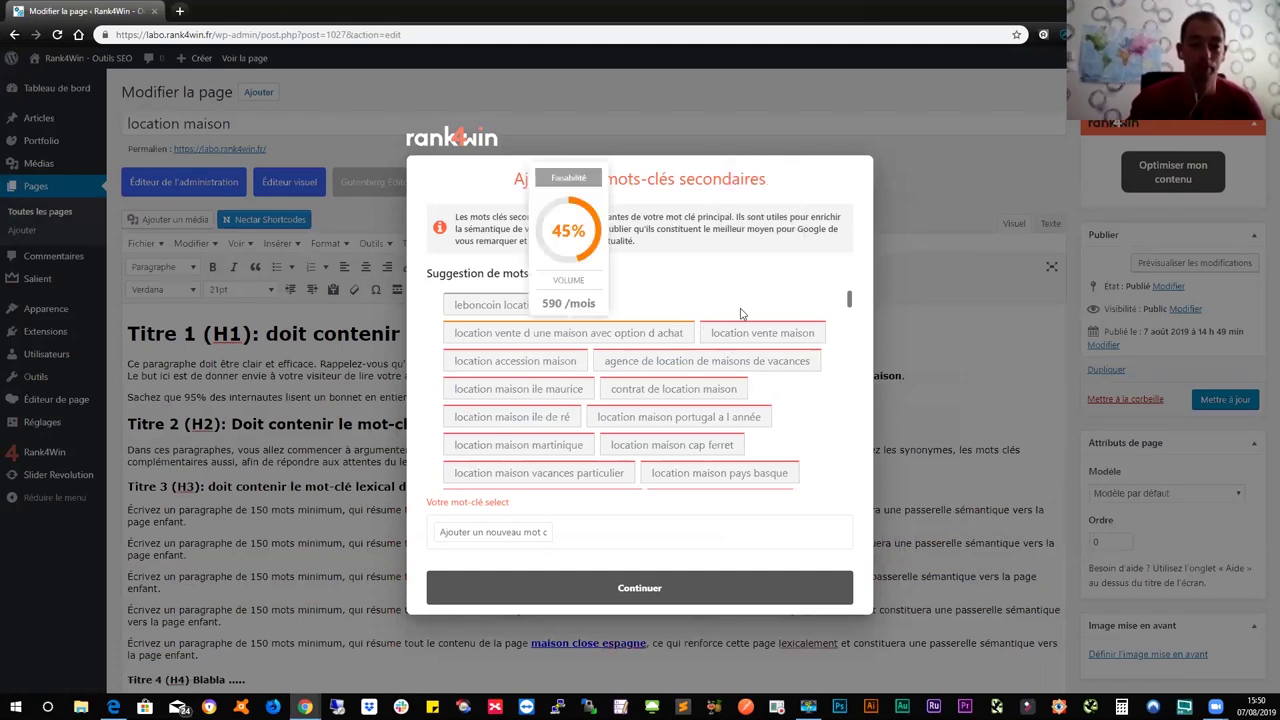
{"action": "scroll", "coordinate": [600, 418], "scroll_direction": "down", "scroll_amount": 5}
{"action": "scroll", "coordinate": [615, 410], "scroll_direction": "down", "scroll_amount": 6}
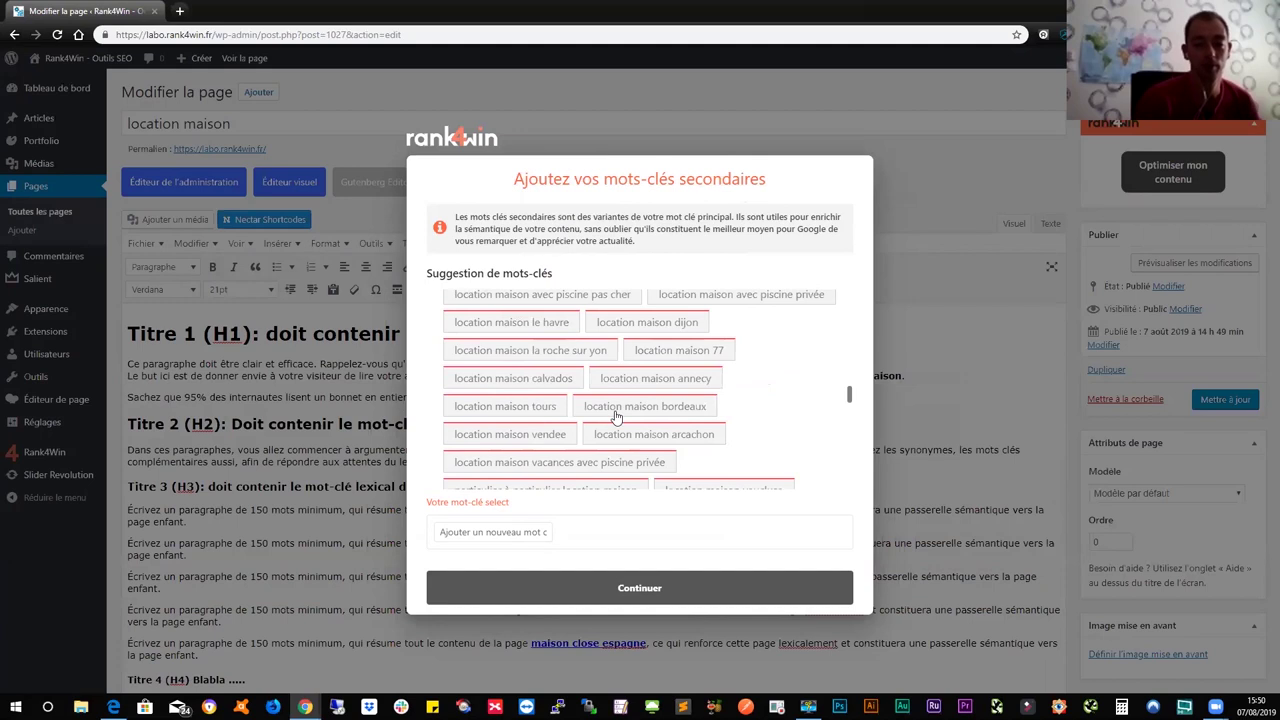
{"action": "scroll", "coordinate": [624, 397], "scroll_direction": "down", "scroll_amount": 6}
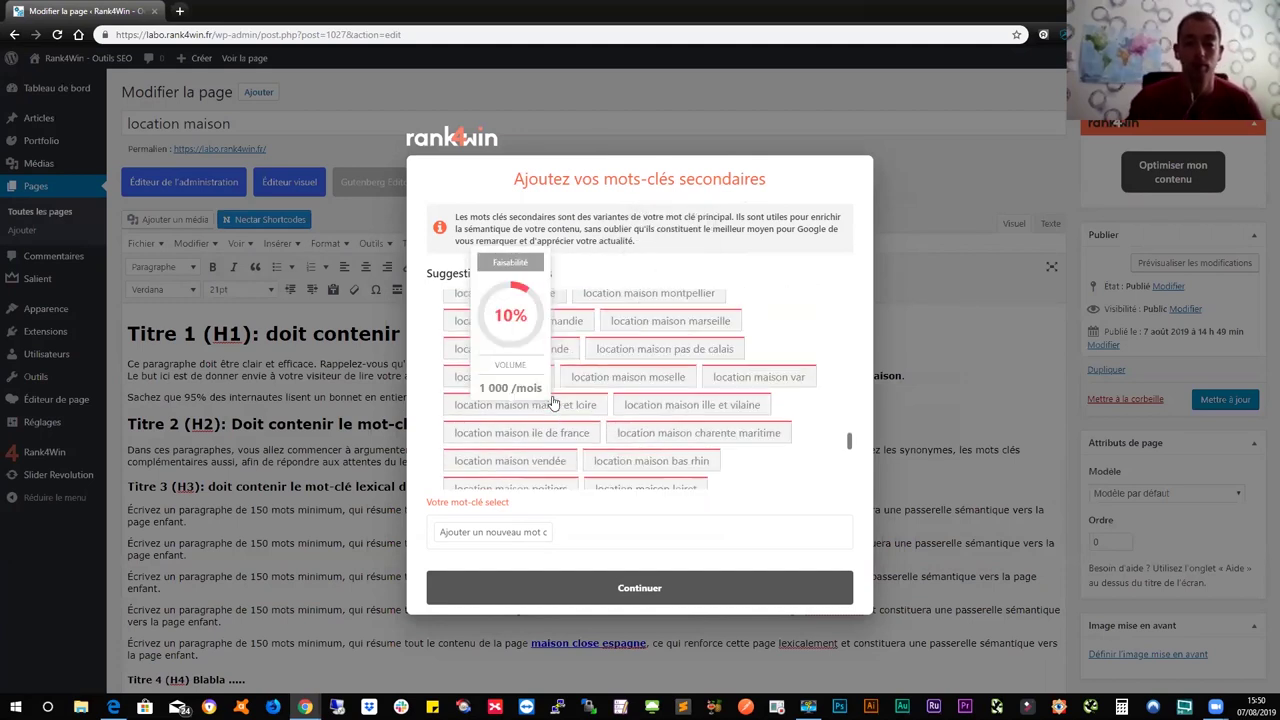
{"action": "scroll", "coordinate": [624, 385], "scroll_direction": "up", "scroll_amount": 3}
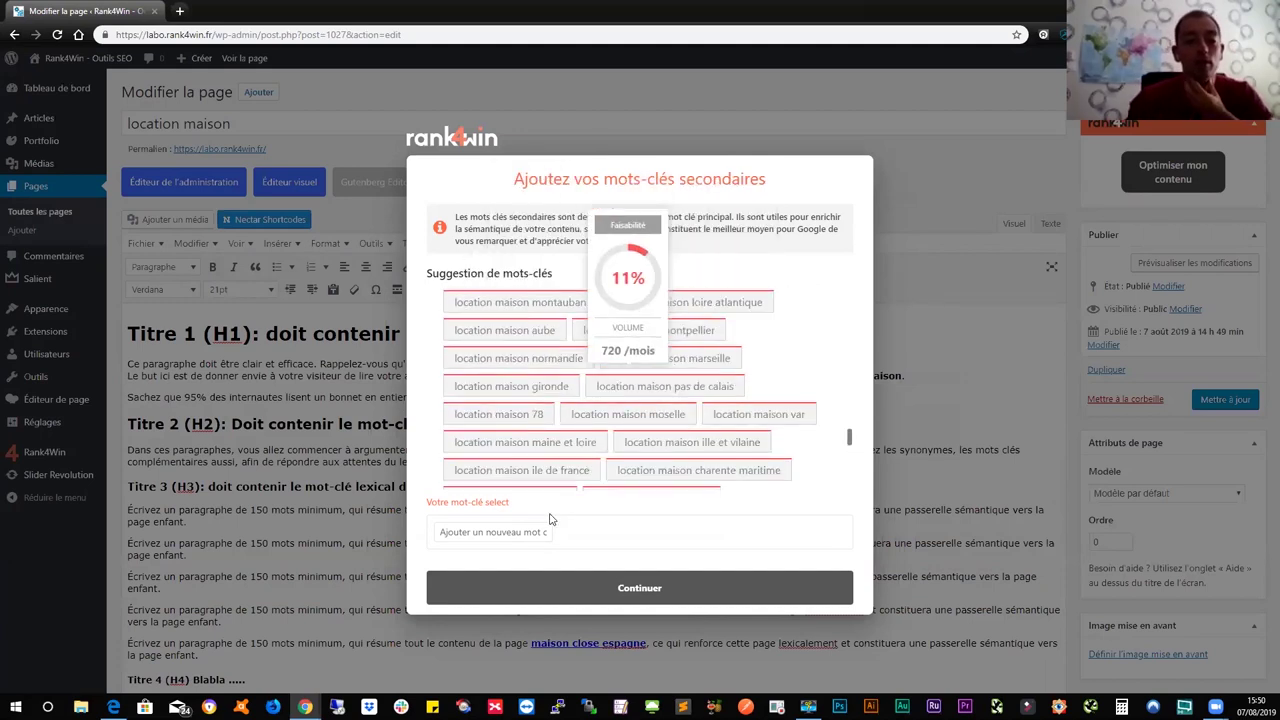
Add "toto", a first name and the suggestion "location maison essonne" as secondary keywords and continue to the page editor
{"action": "left_click", "coordinate": [522, 534]}
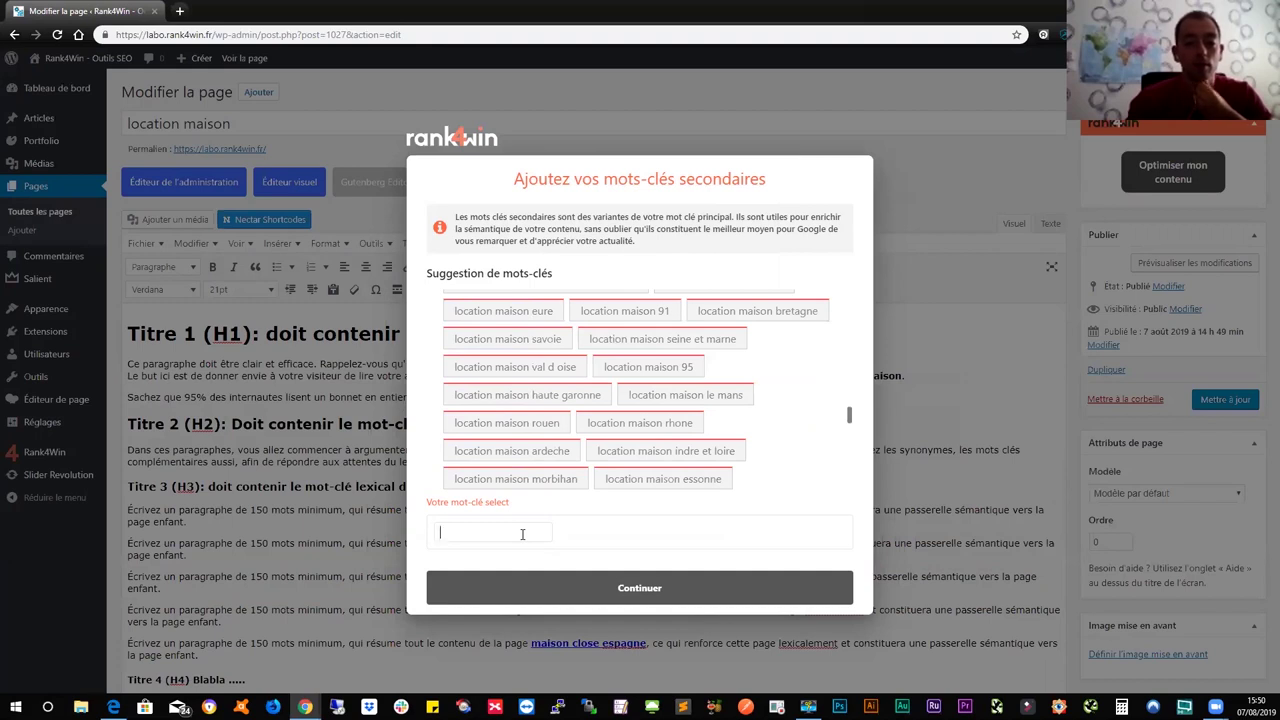
{"action": "key", "text": "Return"}
{"action": "type", "text": "damien"}
{"action": "key", "text": "Return"}
{"action": "left_click", "coordinate": [650, 484]}
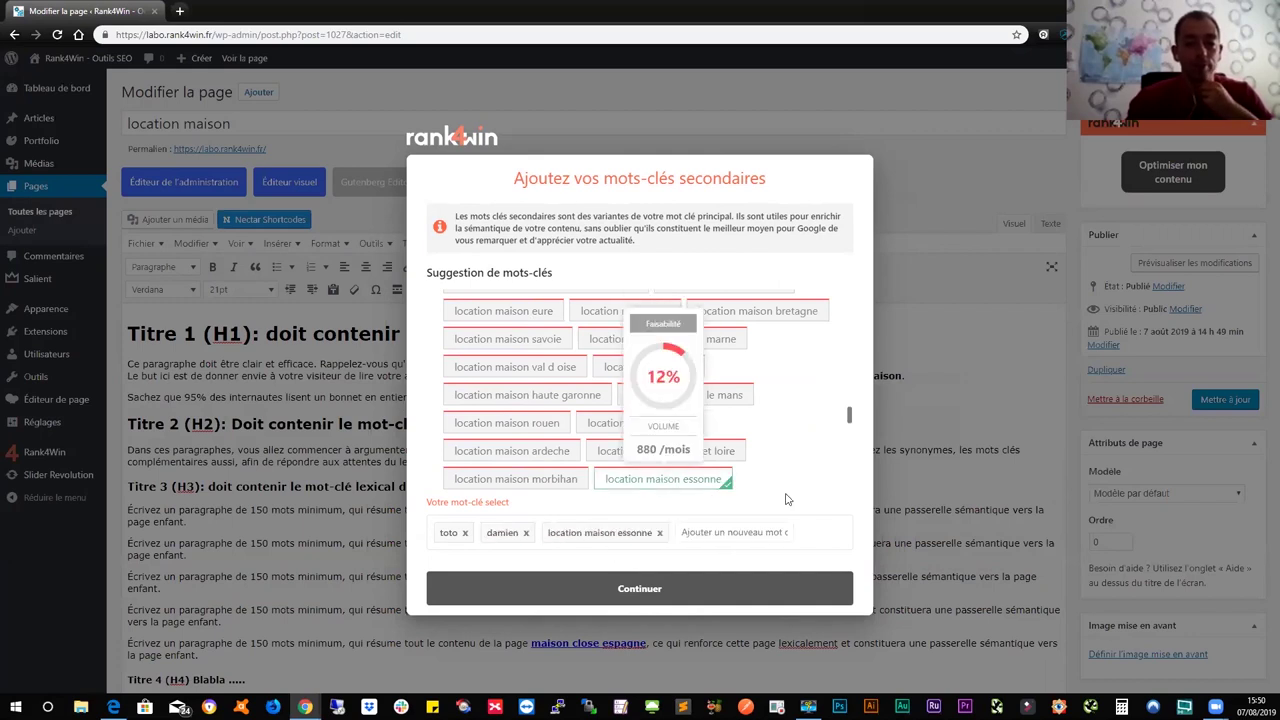
{"action": "scroll", "coordinate": [690, 470], "scroll_direction": "down", "scroll_amount": 1}
{"action": "left_click", "coordinate": [642, 590]}
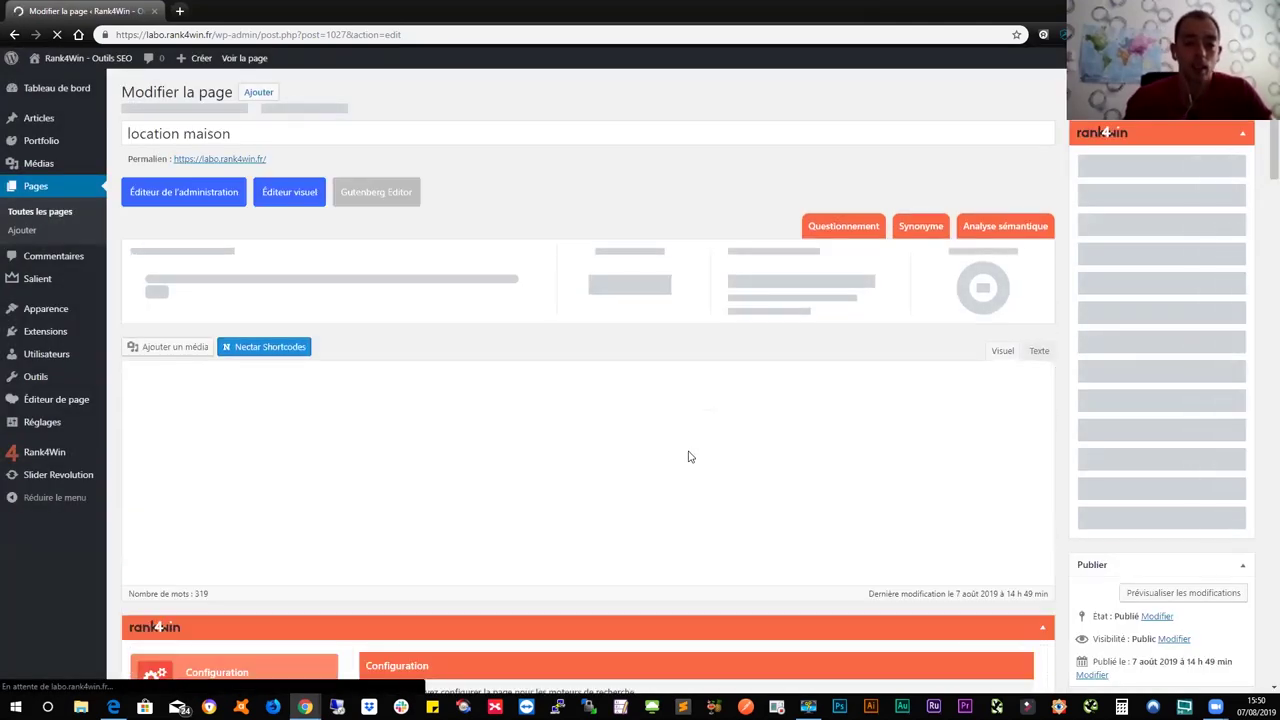
Examine the page template's H1 title, intro paragraph and bold main keyword against the target keywords and heading guidelines
{"action": "scroll", "coordinate": [679, 416], "scroll_direction": "down", "scroll_amount": 2}
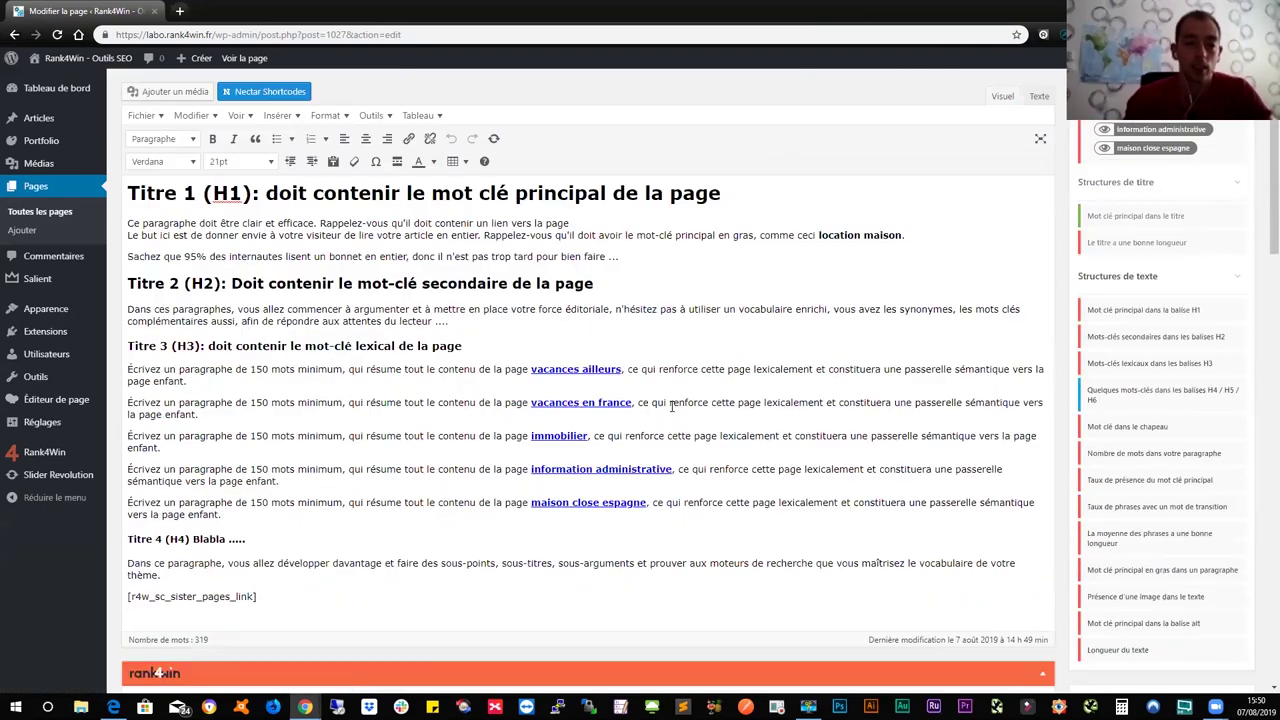
{"action": "scroll", "coordinate": [456, 373], "scroll_direction": "up", "scroll_amount": 1}
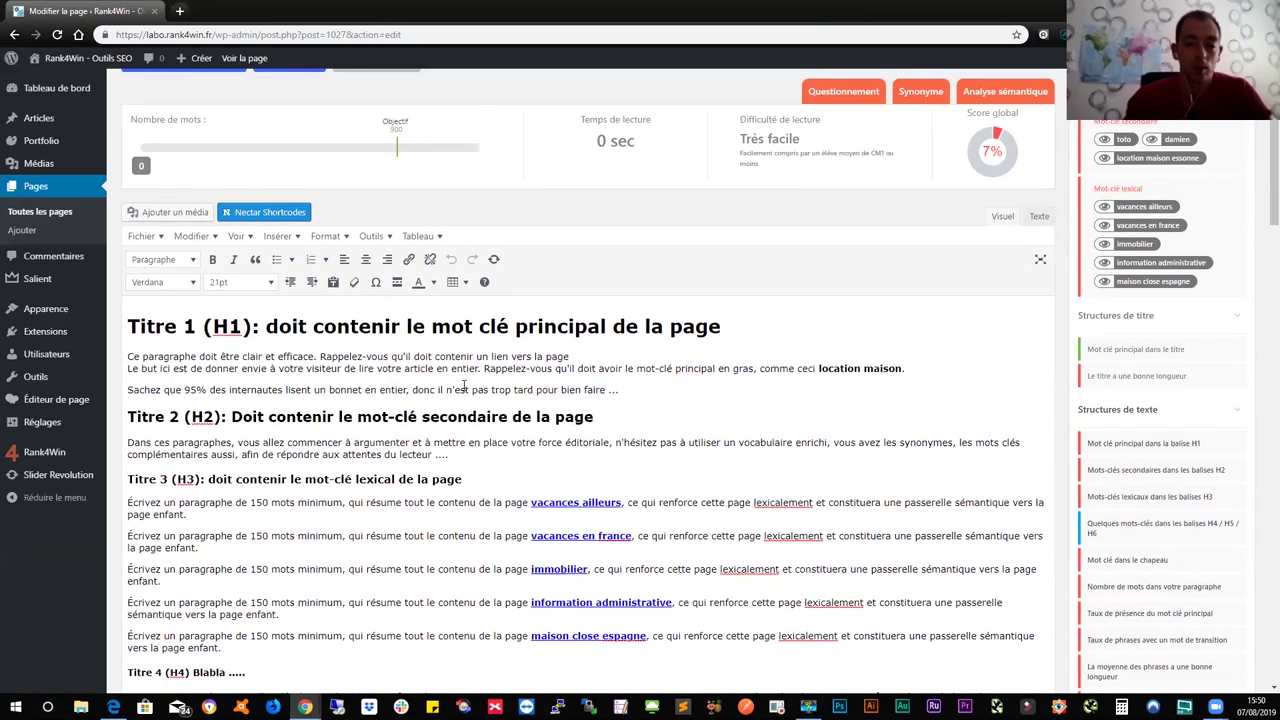
{"action": "left_click_drag", "start_coordinate": [146, 326], "coordinate": [278, 328]}
{"action": "left_click", "coordinate": [336, 326]}
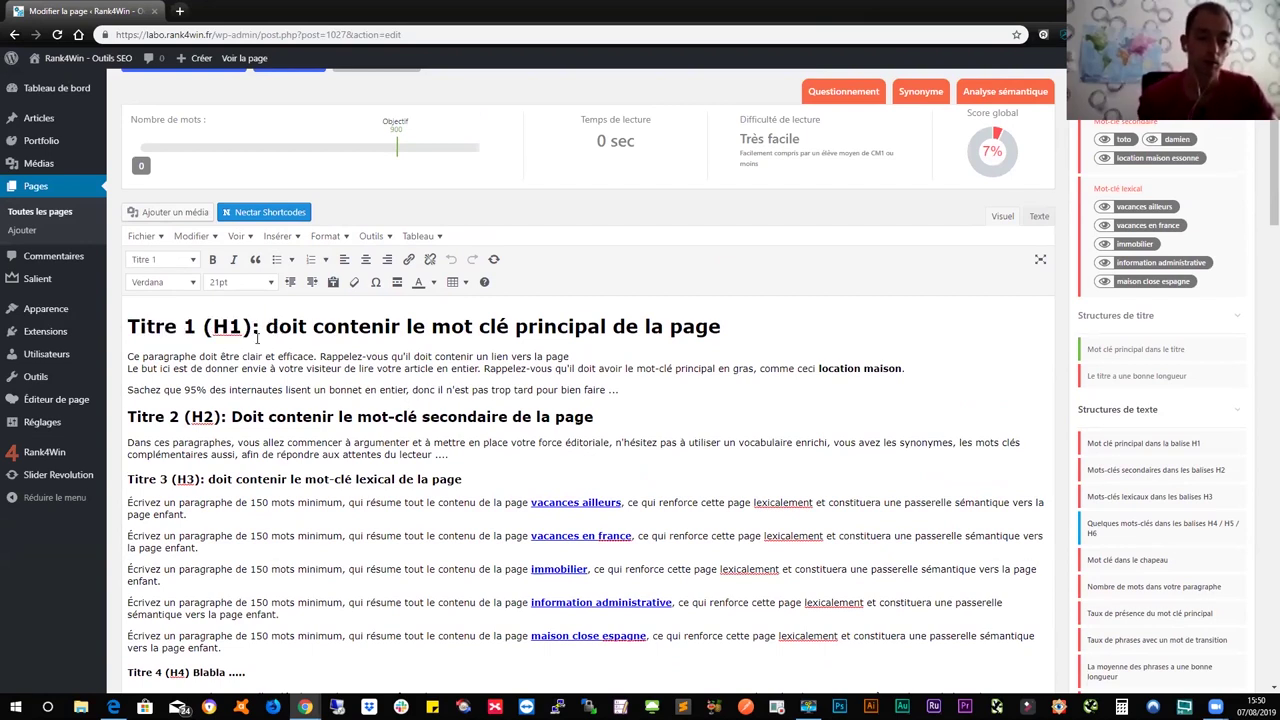
{"action": "scroll", "coordinate": [1014, 322], "scroll_direction": "up", "scroll_amount": 1}
{"action": "scroll", "coordinate": [1107, 291], "scroll_direction": "up", "scroll_amount": 1}
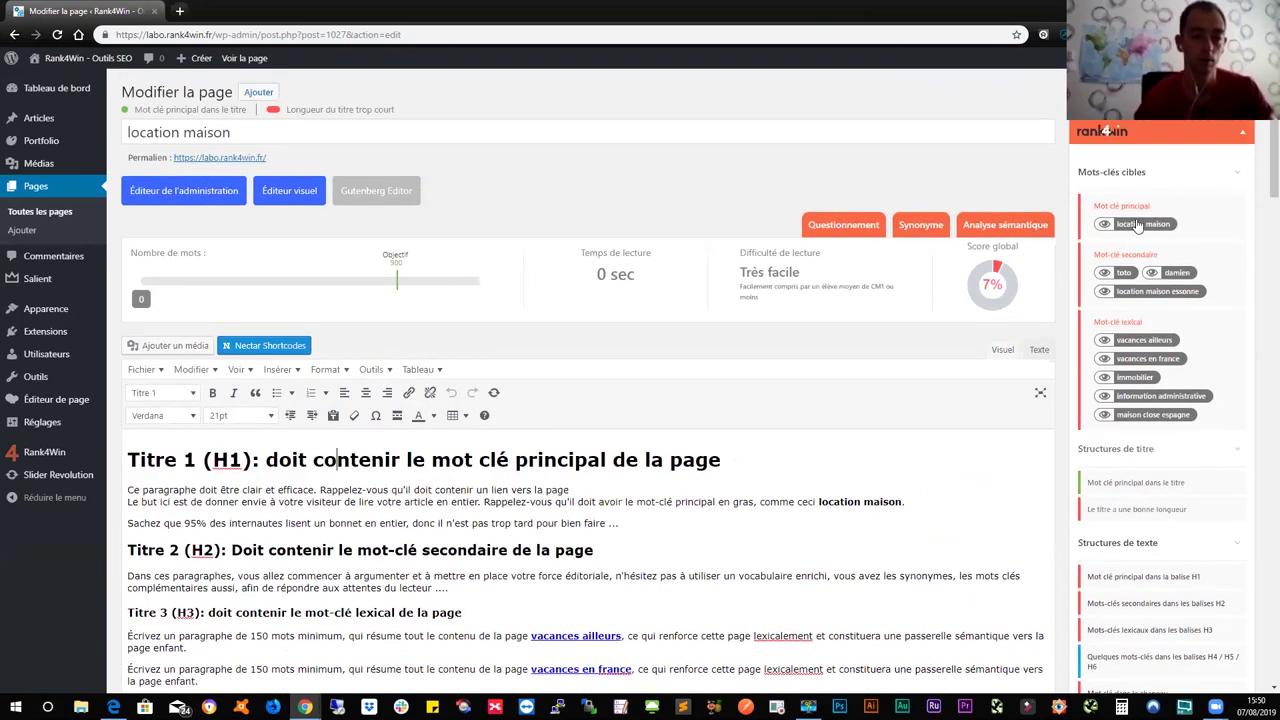
{"action": "scroll", "coordinate": [500, 450], "scroll_direction": "down", "scroll_amount": 3}
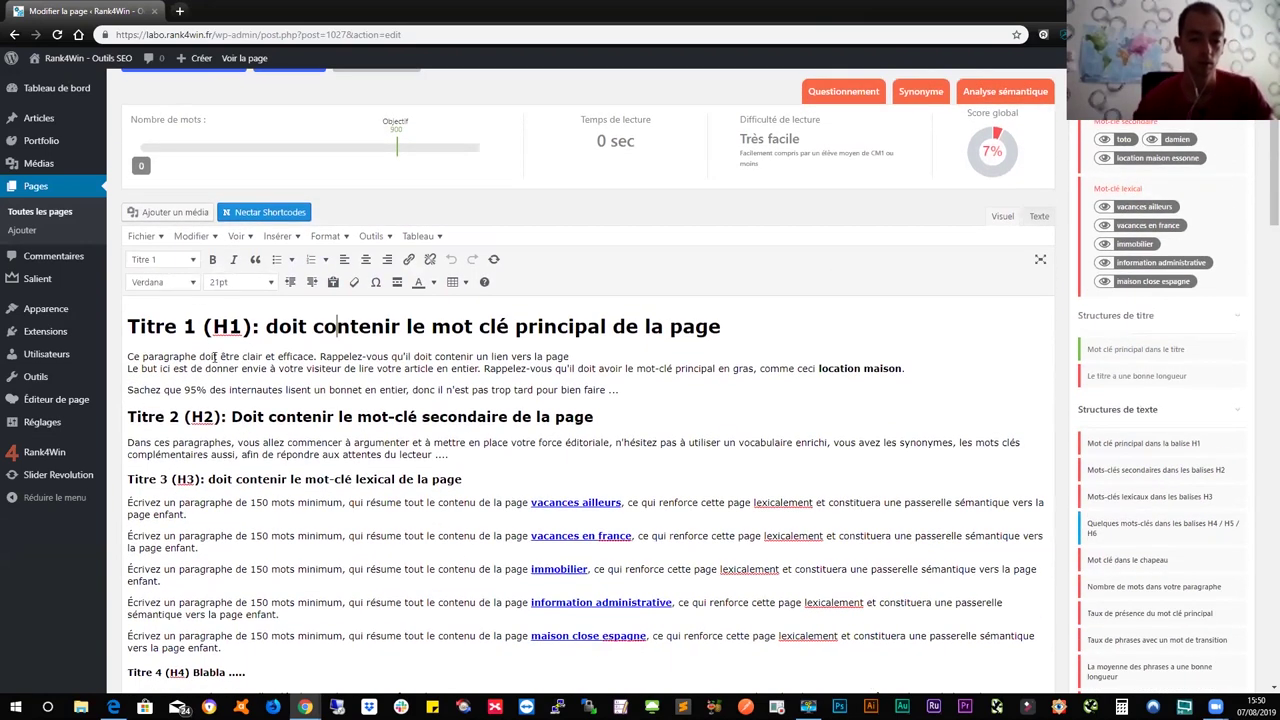
{"action": "left_click_drag", "start_coordinate": [214, 357], "coordinate": [316, 380]}
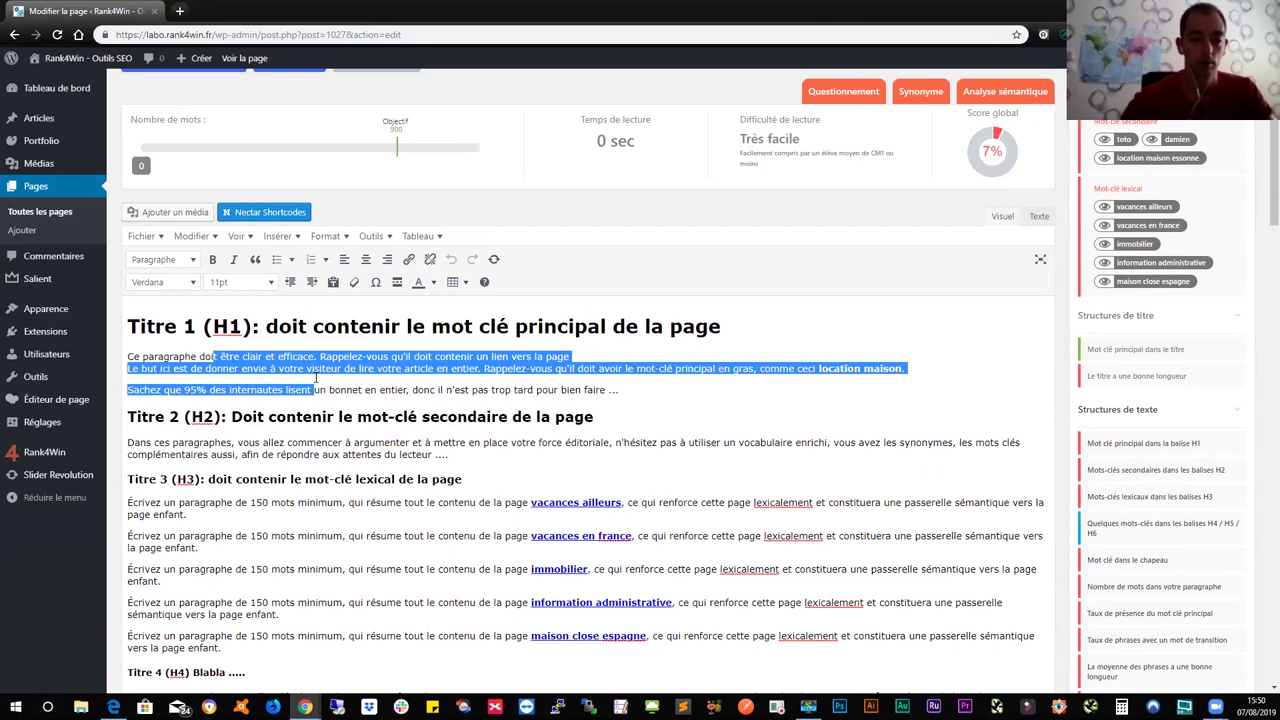
{"action": "left_click", "coordinate": [370, 368]}
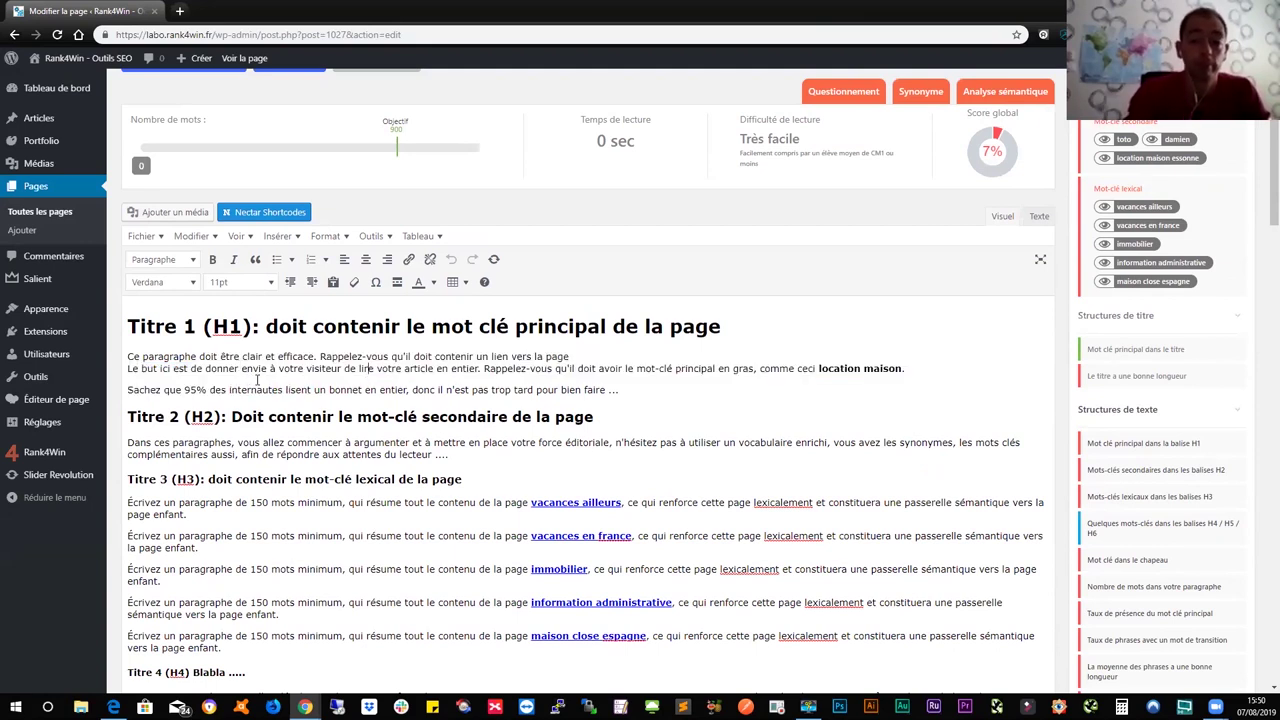
{"action": "left_click", "coordinate": [819, 368]}
{"action": "left_click_drag", "start_coordinate": [821, 368], "coordinate": [902, 369]}
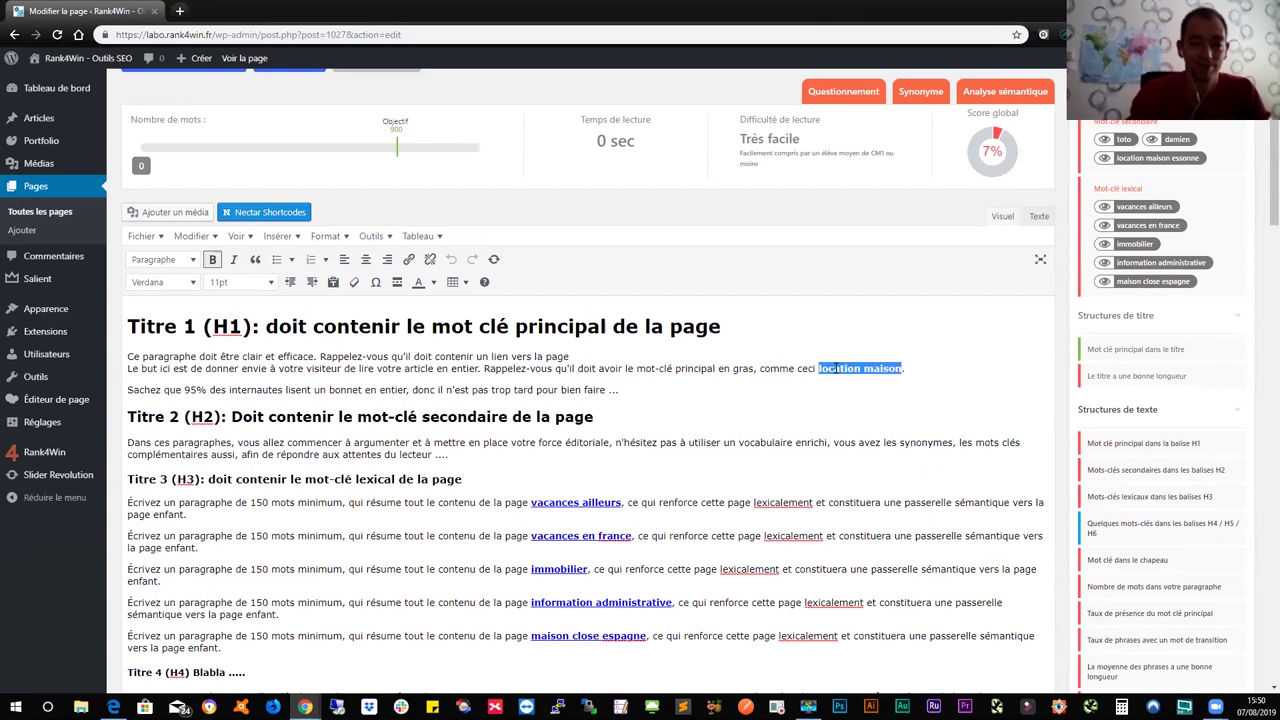
{"action": "scroll", "coordinate": [812, 378], "scroll_direction": "down", "scroll_amount": 1}
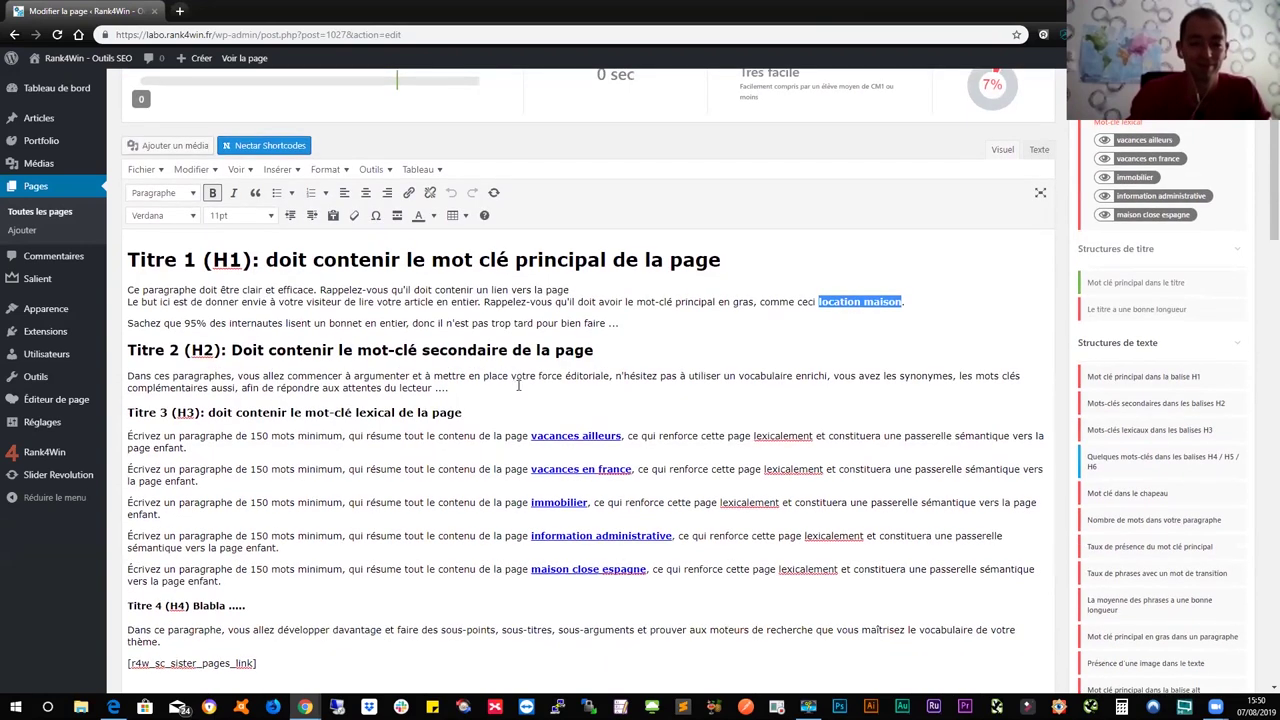
{"action": "scroll", "coordinate": [487, 405], "scroll_direction": "down", "scroll_amount": 1}
Check the target address of the "vacances ailleurs" link under the H3 heading
{"action": "left_click", "coordinate": [569, 370]}
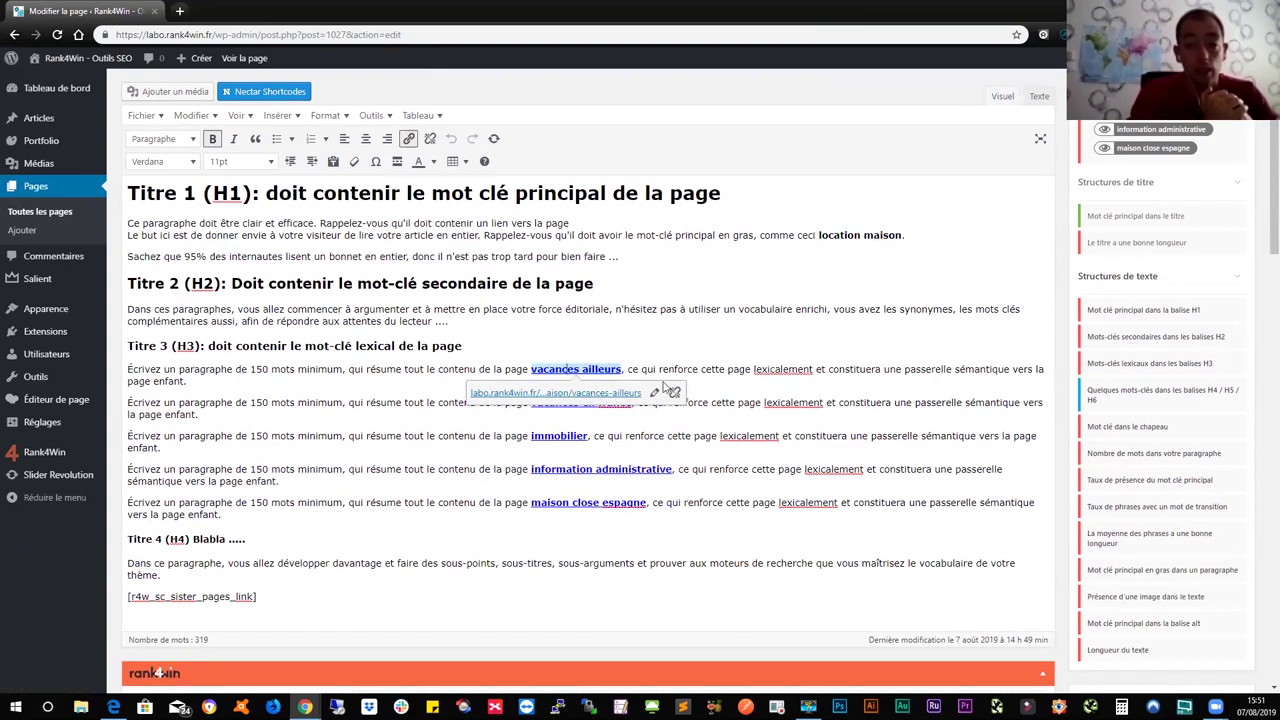
{"action": "left_click", "coordinate": [654, 392]}
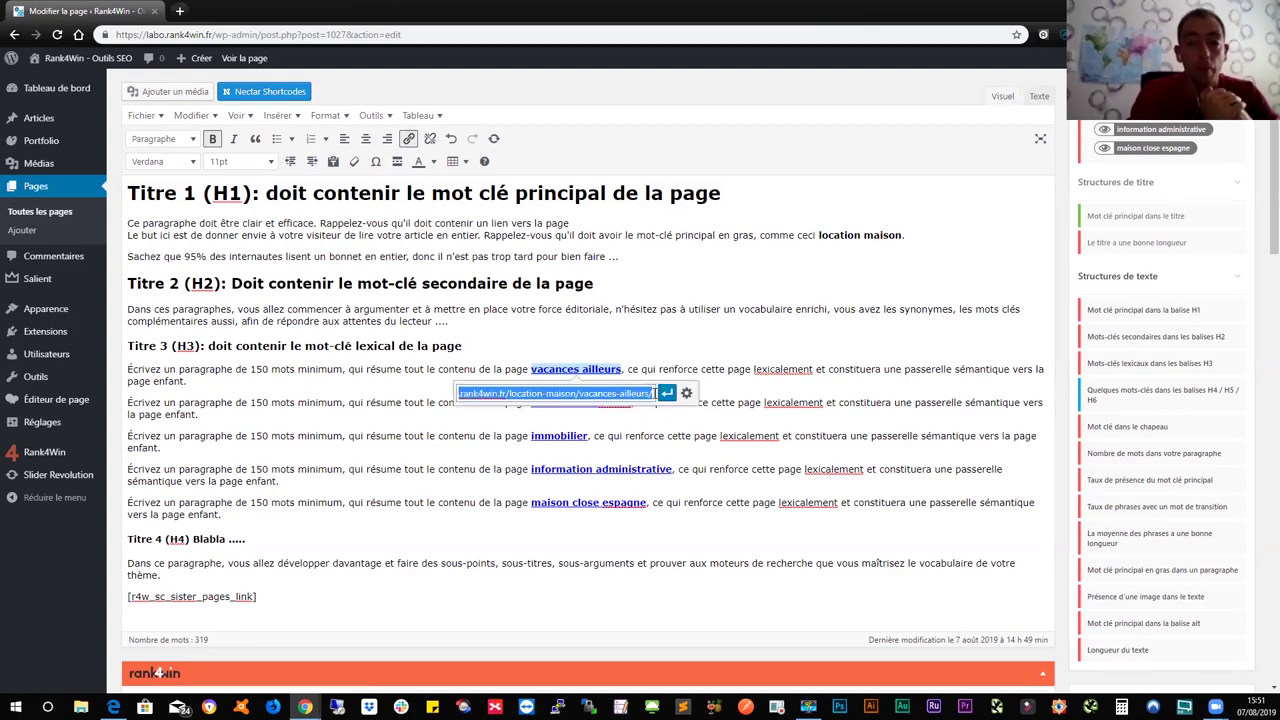
{"action": "left_click", "coordinate": [642, 337]}
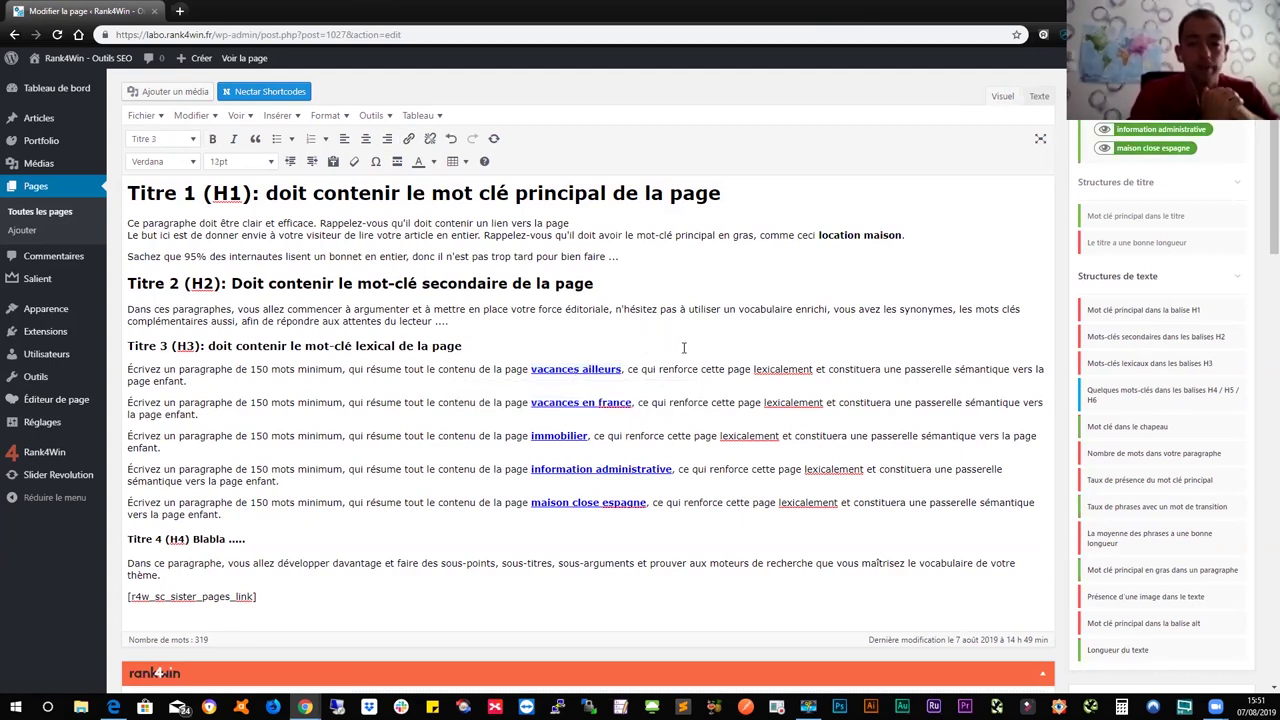
Extend the page title to "location maison: le guide complet de la location de maison en france", correcting the misspelled "complet"
{"action": "scroll", "coordinate": [1000, 370], "scroll_direction": "up", "scroll_amount": 3}
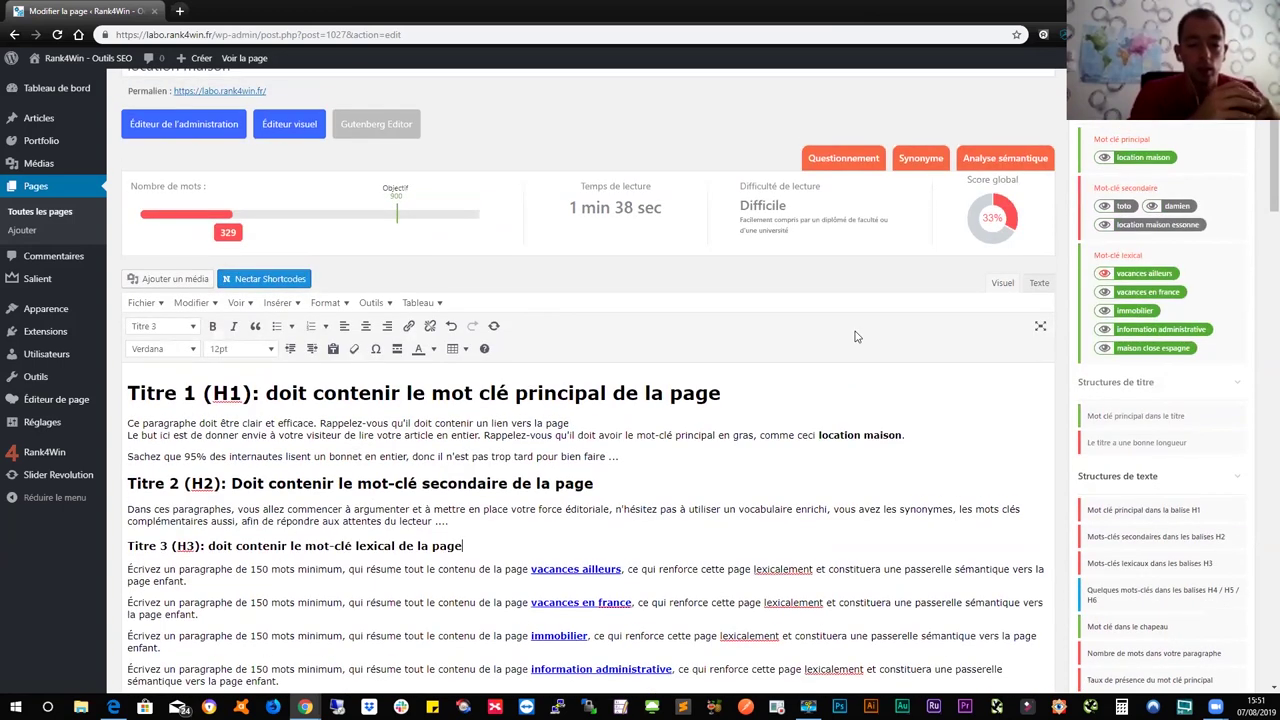
{"action": "scroll", "coordinate": [472, 374], "scroll_direction": "up", "scroll_amount": 1}
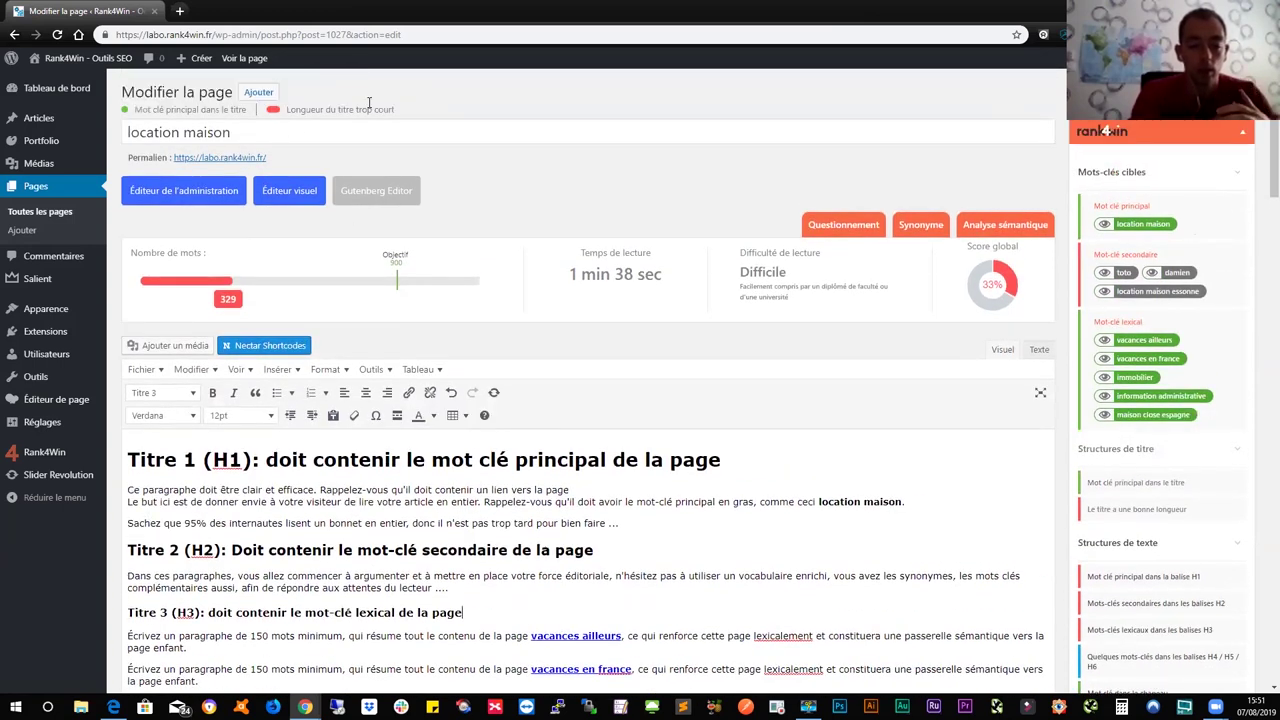
{"action": "left_click", "coordinate": [337, 130]}
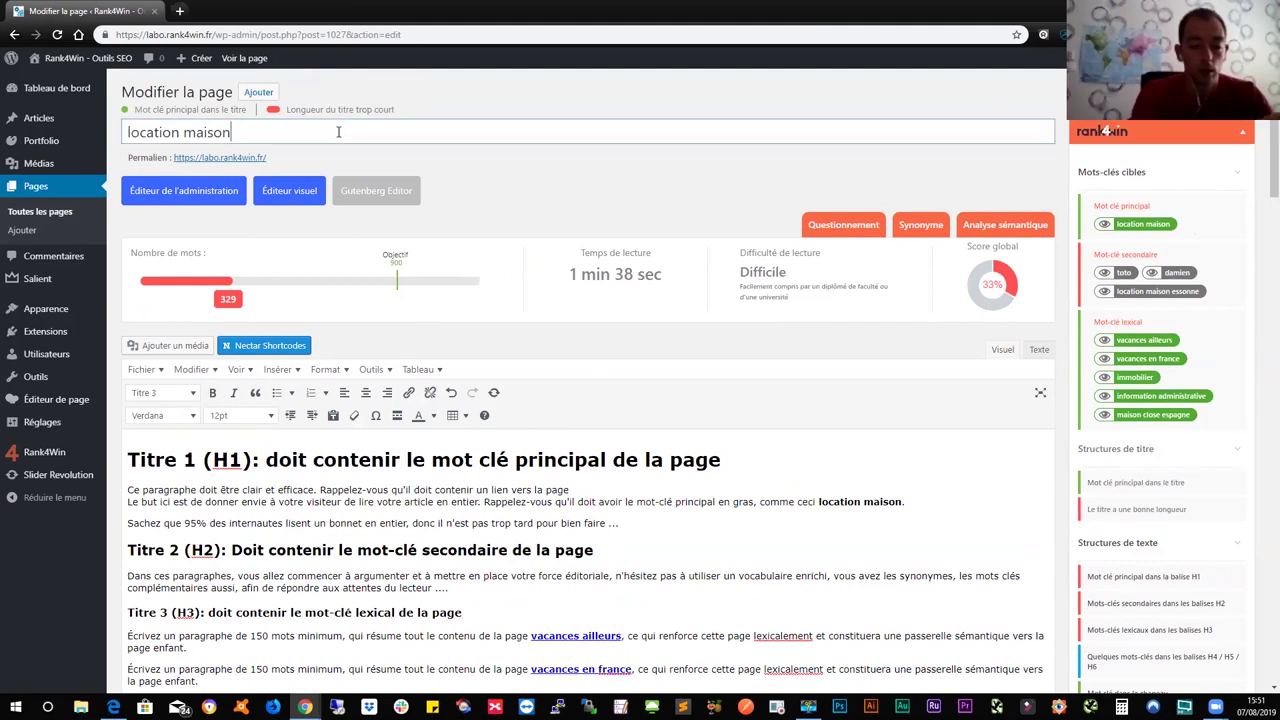
{"action": "left_click_drag", "start_coordinate": [312, 105], "coordinate": [400, 109]}
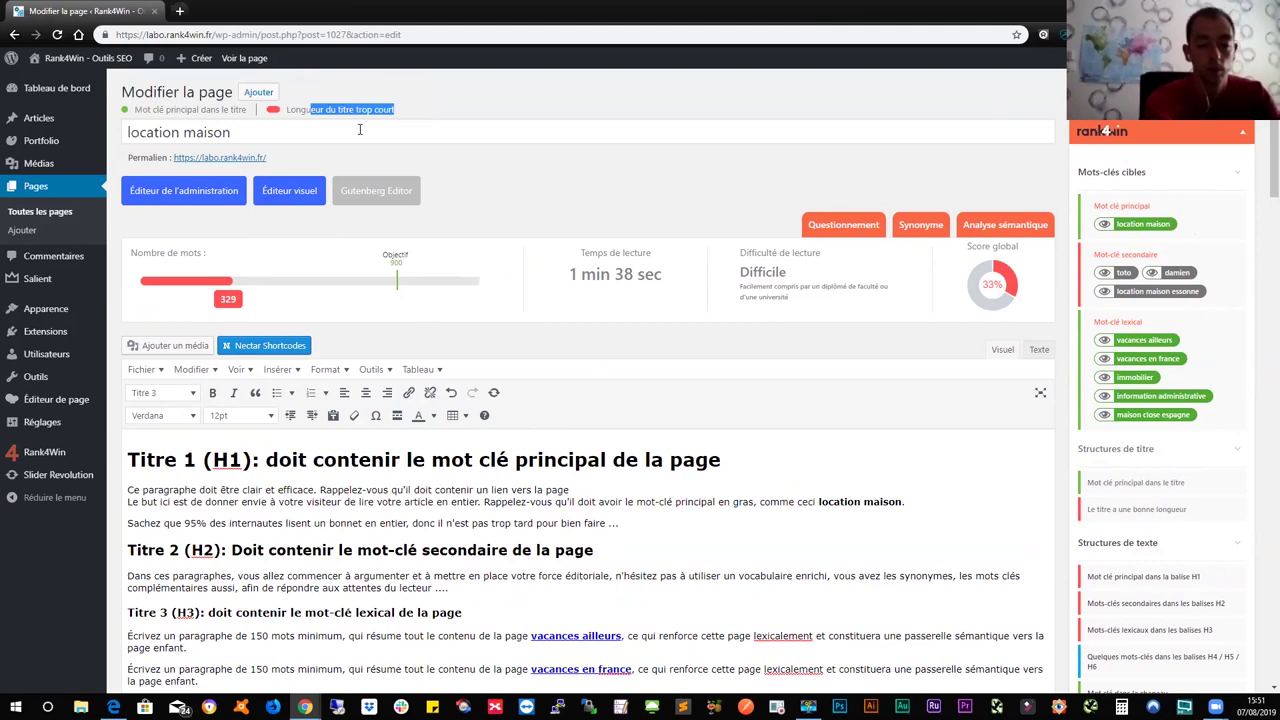
{"action": "left_click", "coordinate": [358, 130]}
{"action": "type", "text": ":"}
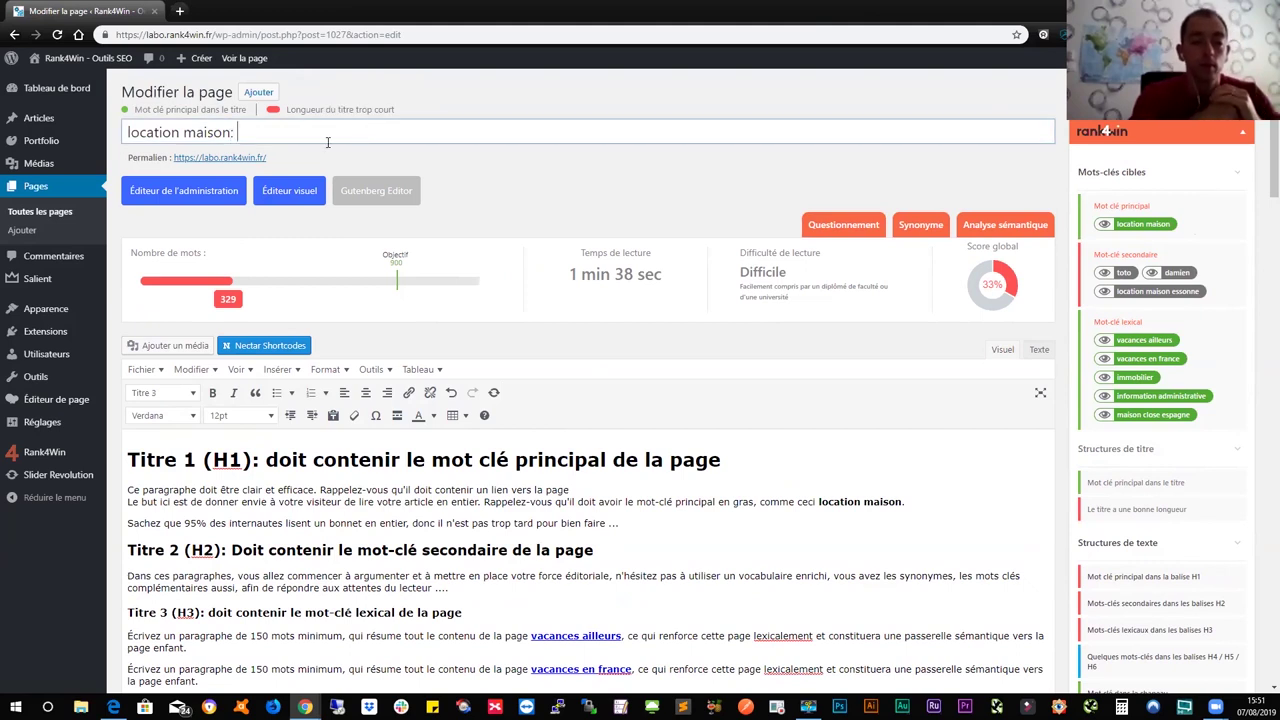
{"action": "type", "text": " le guide compel"}
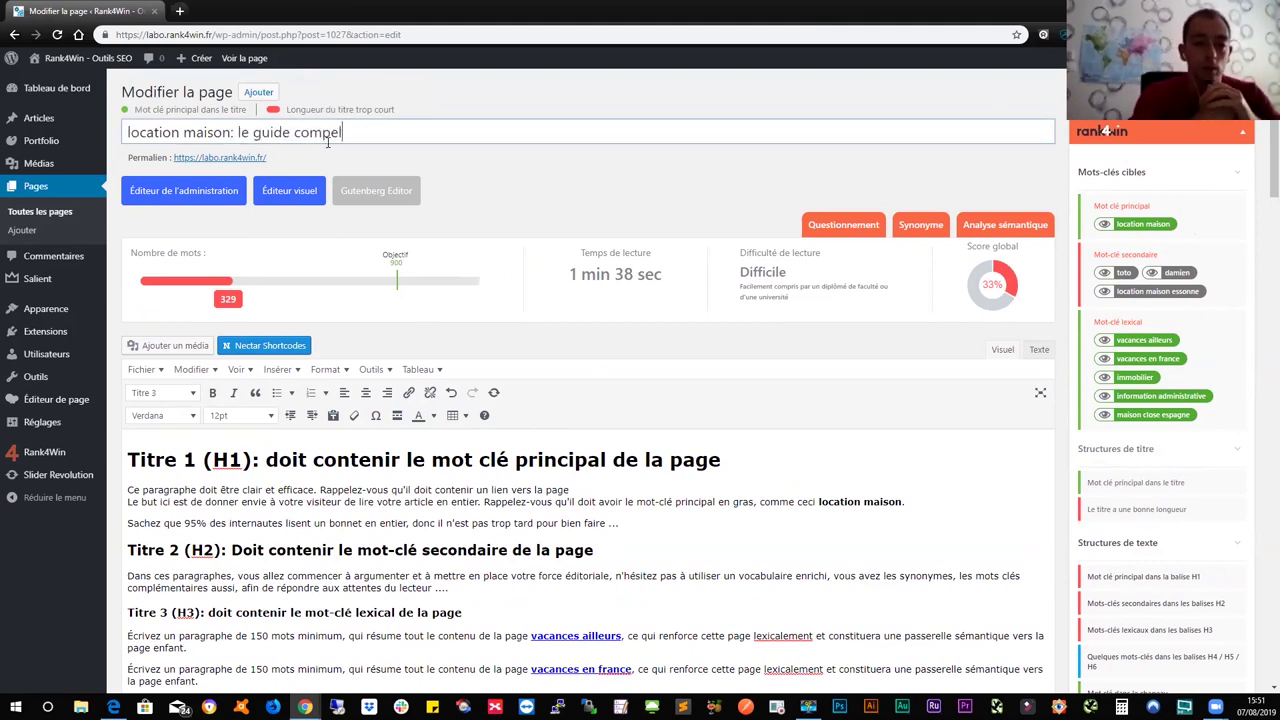
{"action": "type", "text": "t de la locat"}
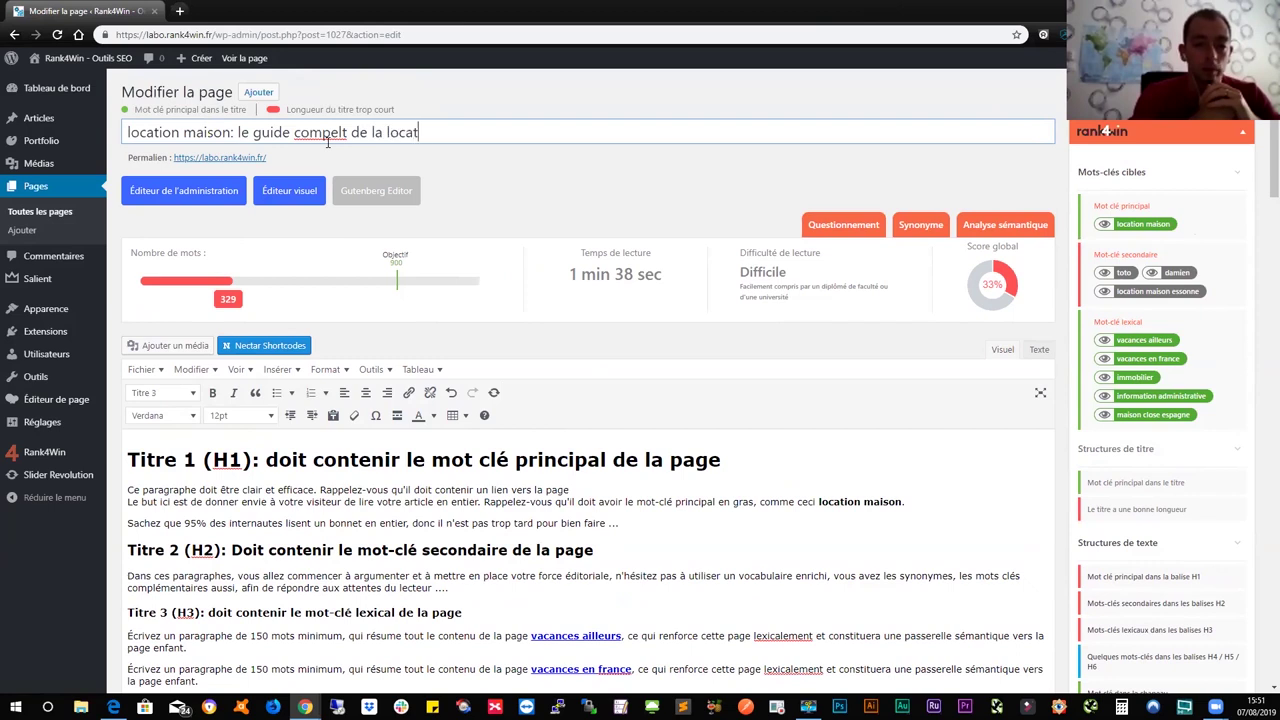
{"action": "type", "text": "ion de maison en france"}
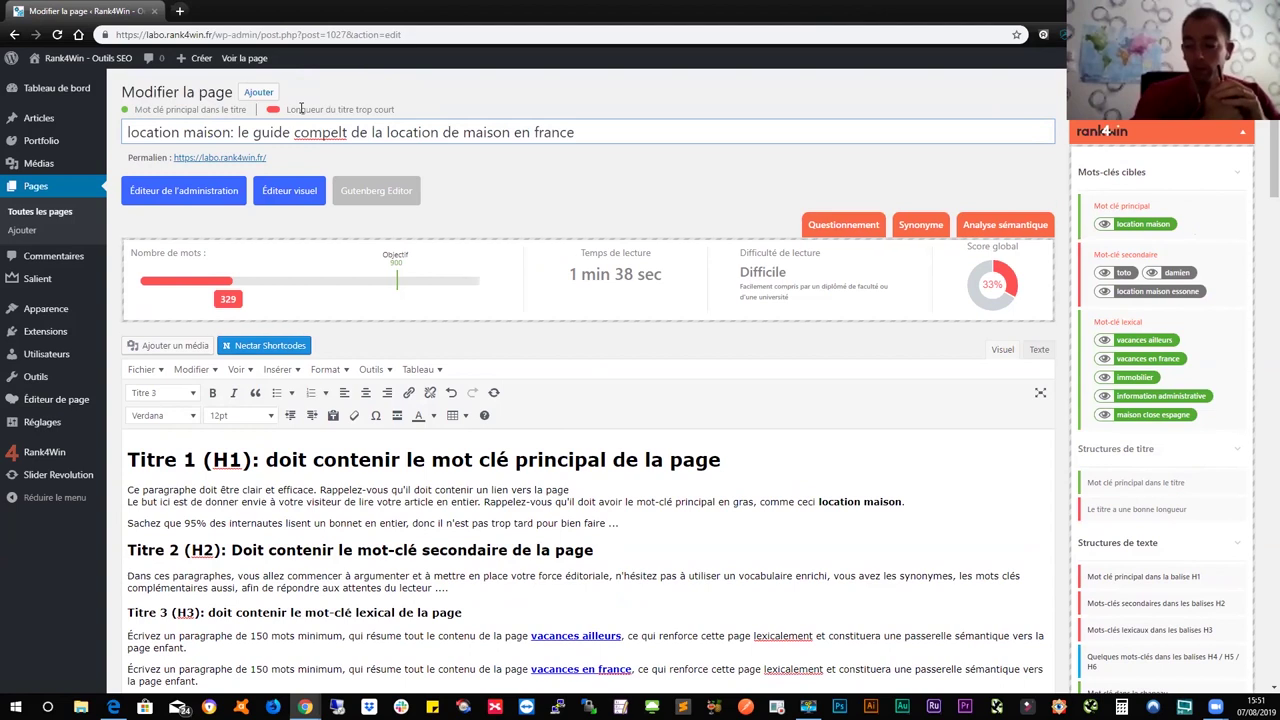
{"action": "right_click", "coordinate": [334, 130]}
{"action": "left_click", "coordinate": [379, 142]}
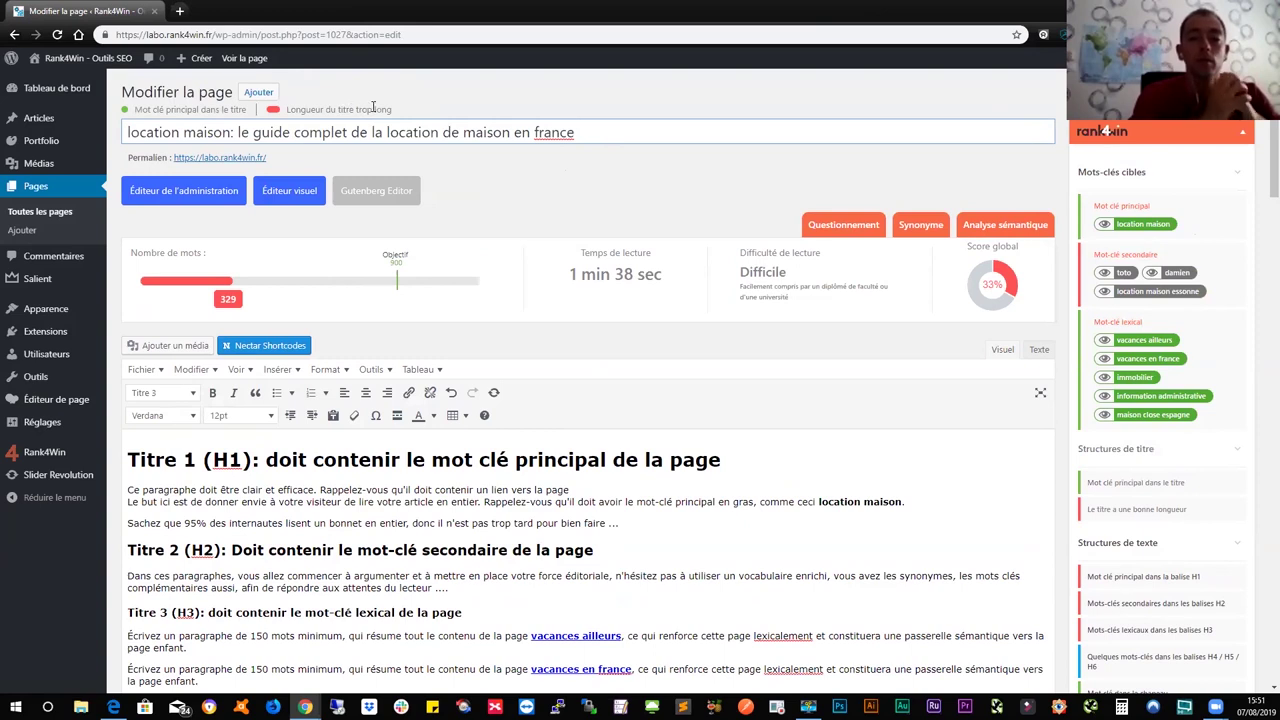
Shorten the page title to "location maison: le guide complet de la location de maison"
{"action": "left_click_drag", "start_coordinate": [442, 132], "coordinate": [637, 127]}
{"action": "key", "text": "BackSpace"}
{"action": "left_click", "coordinate": [543, 184]}
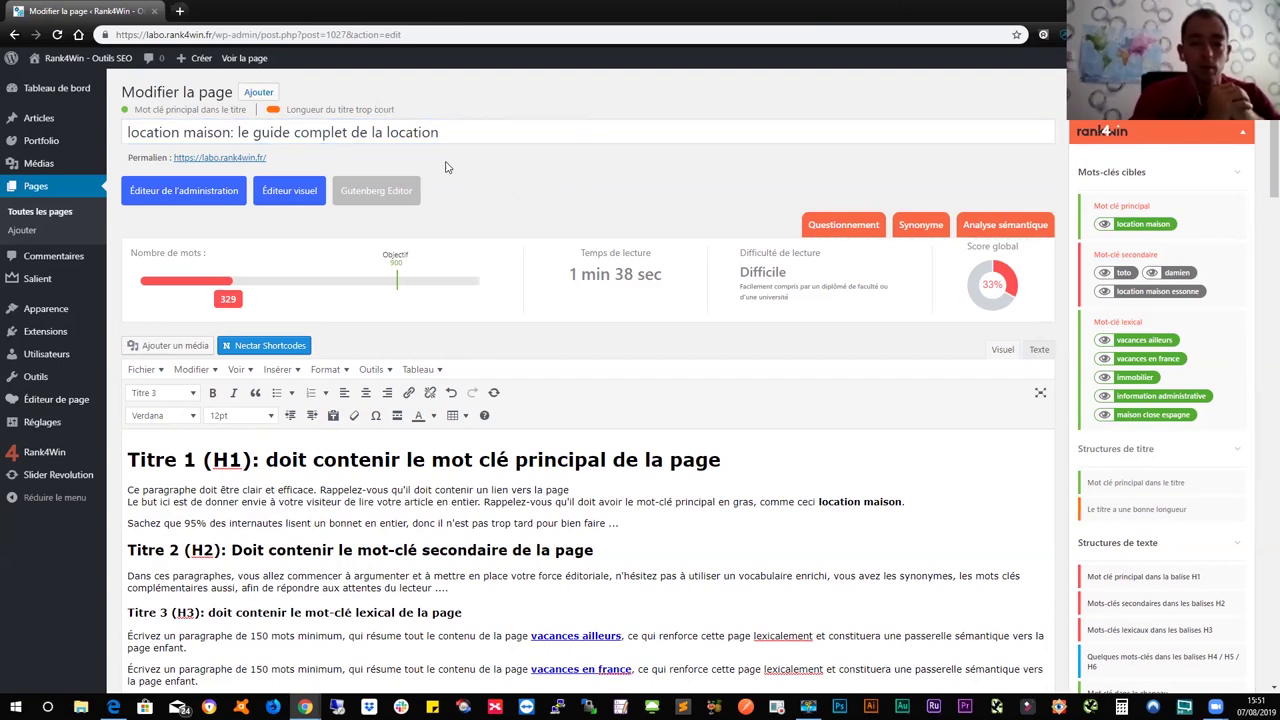
{"action": "left_click", "coordinate": [455, 131]}
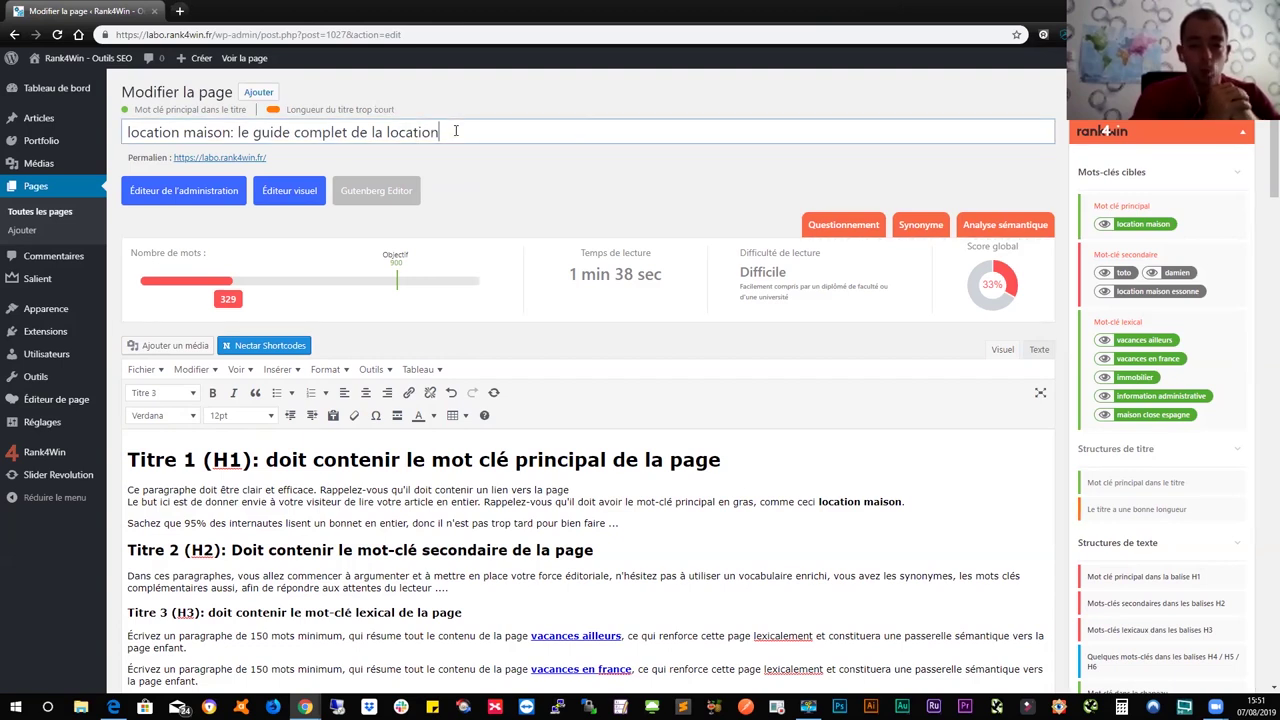
{"action": "type", "text": "de mason"}
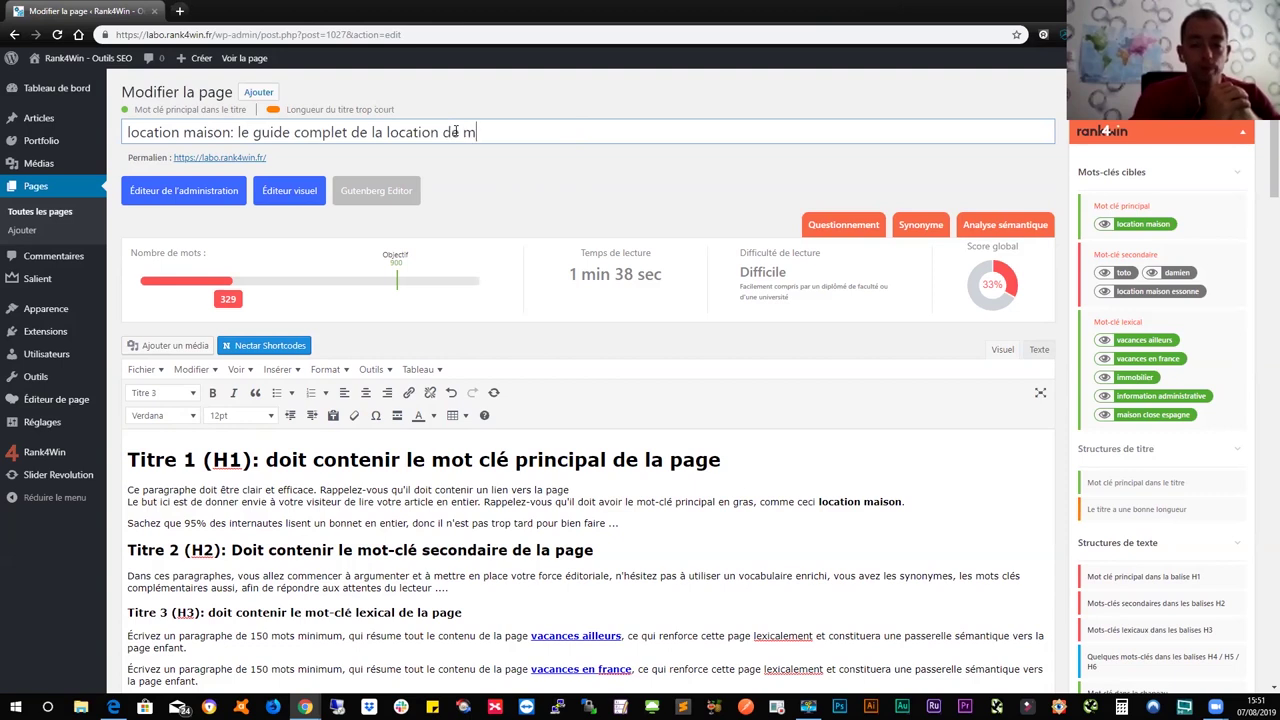
{"action": "left_click", "coordinate": [545, 175]}
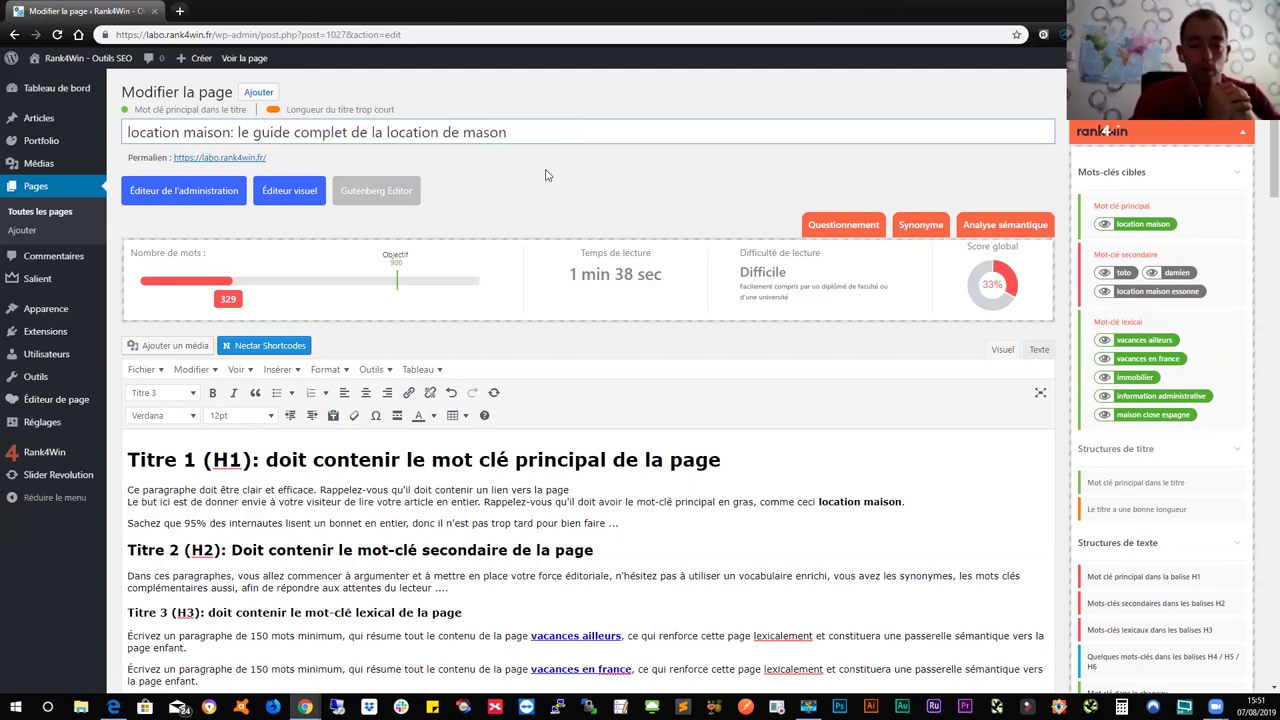
{"action": "left_click", "coordinate": [486, 133]}
{"action": "type", "text": "i"}
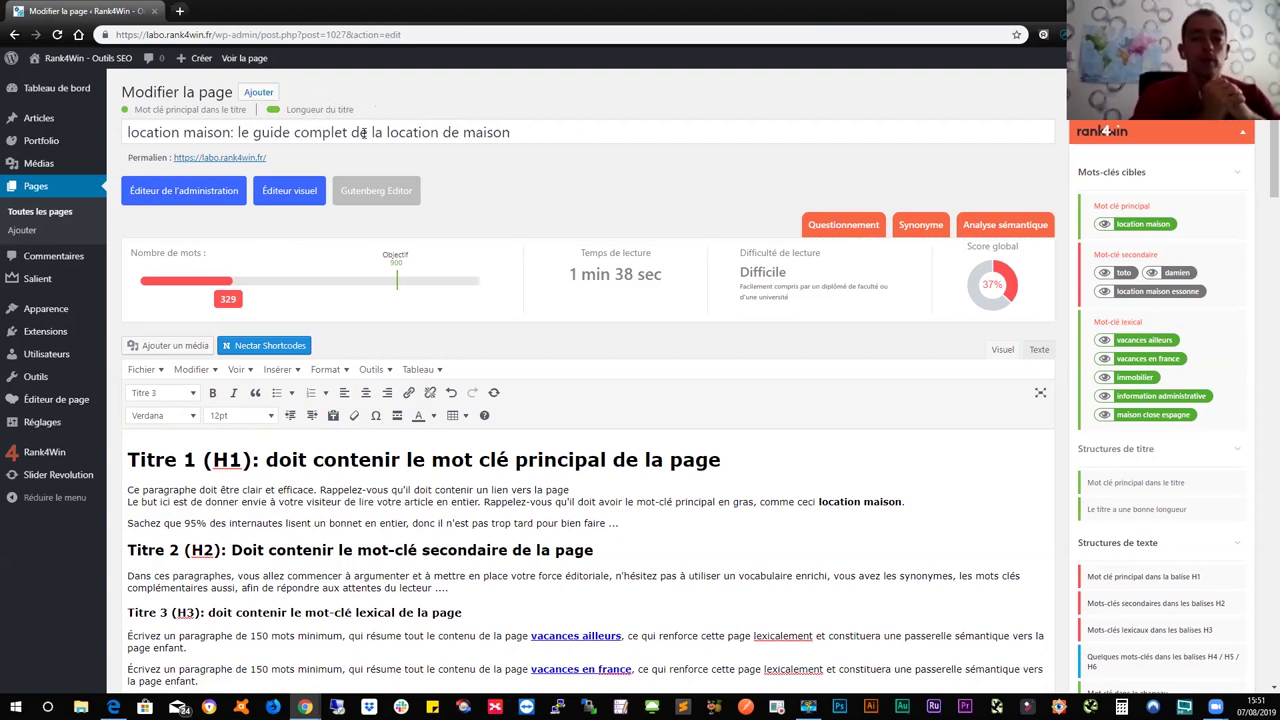
Append the test text "fdgof" to the H1 heading and check the word count against its objective
{"action": "left_click", "coordinate": [750, 455]}
{"action": "type", "text": "fdgof"}
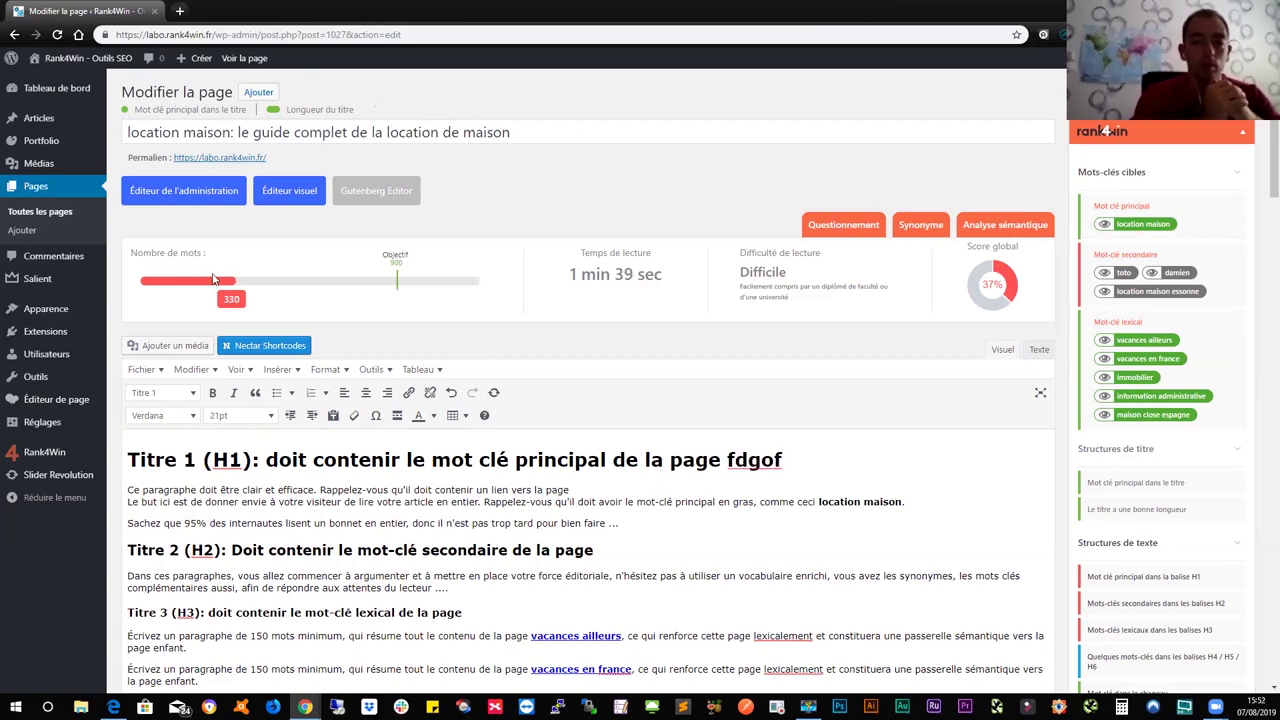
{"action": "double_click", "coordinate": [397, 262]}
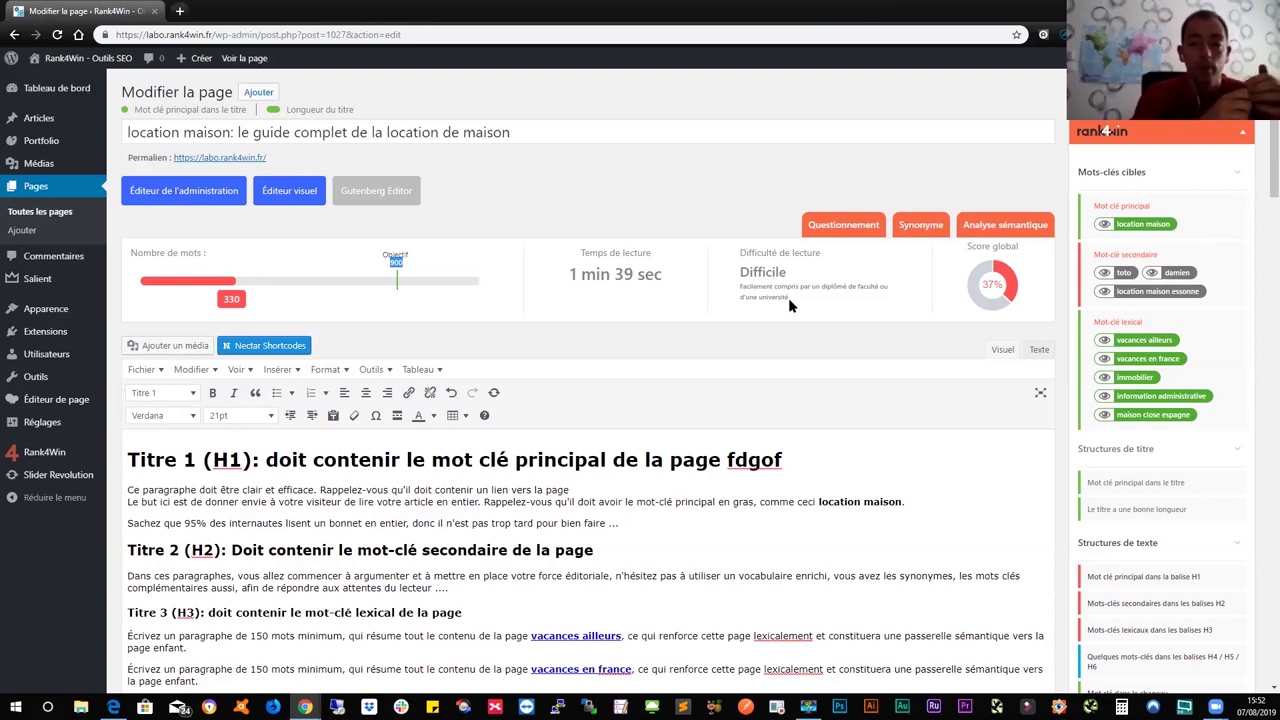
View the Synonyme and Questionnement writing aids, closing each one after a look
{"action": "left_click", "coordinate": [918, 228]}
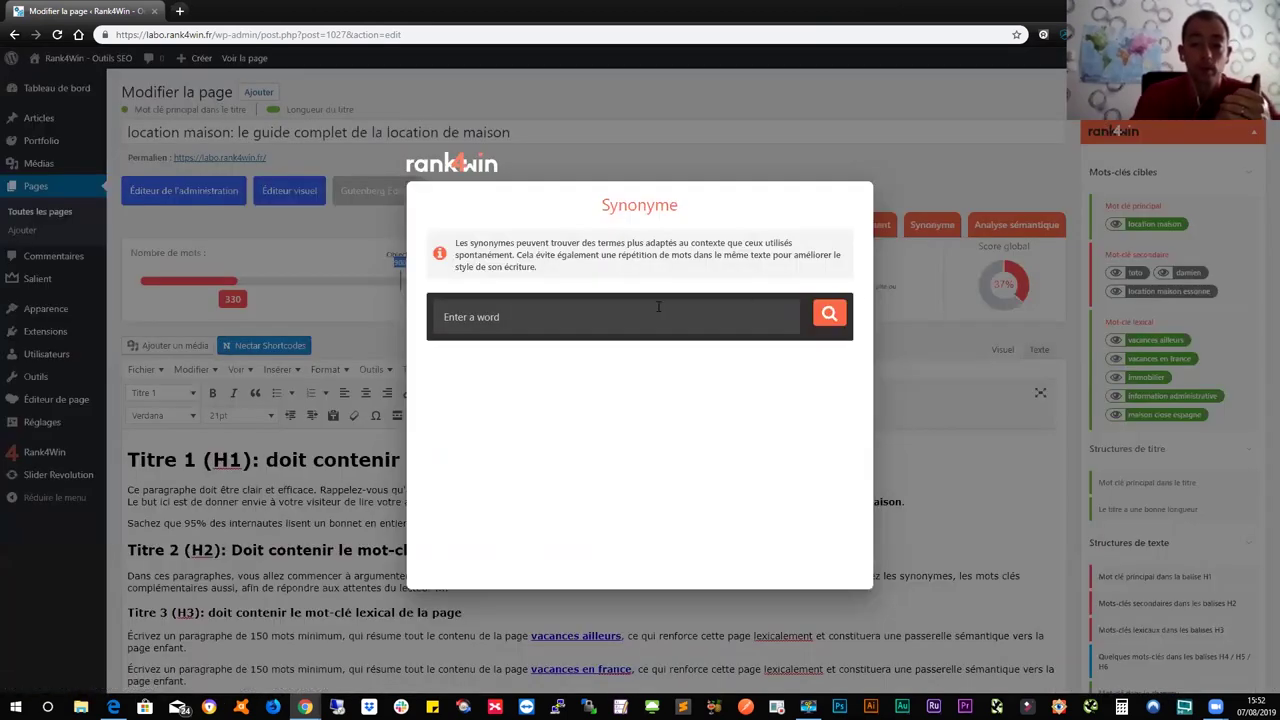
{"action": "left_click", "coordinate": [920, 170]}
{"action": "left_click", "coordinate": [850, 228]}
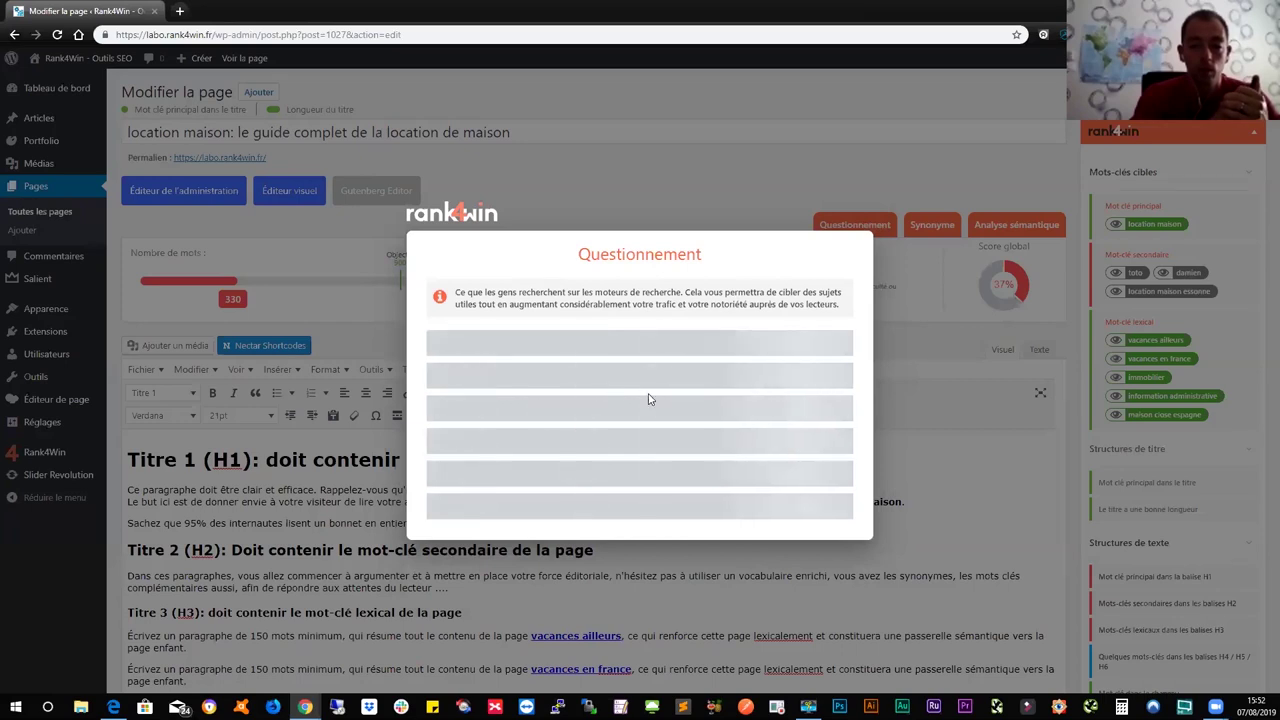
{"action": "left_click", "coordinate": [661, 192]}
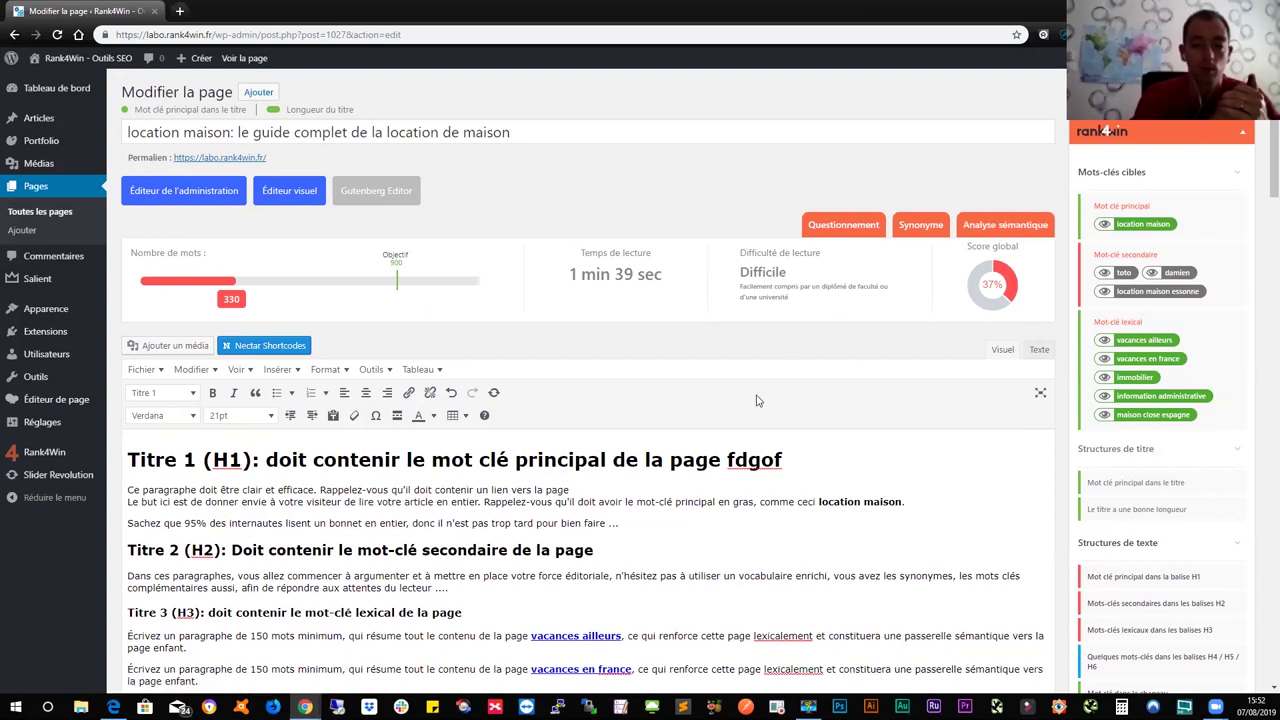
Review the page template alongside the target keywords and the title and text structure criteria
{"action": "scroll", "coordinate": [725, 413], "scroll_direction": "down", "scroll_amount": 5}
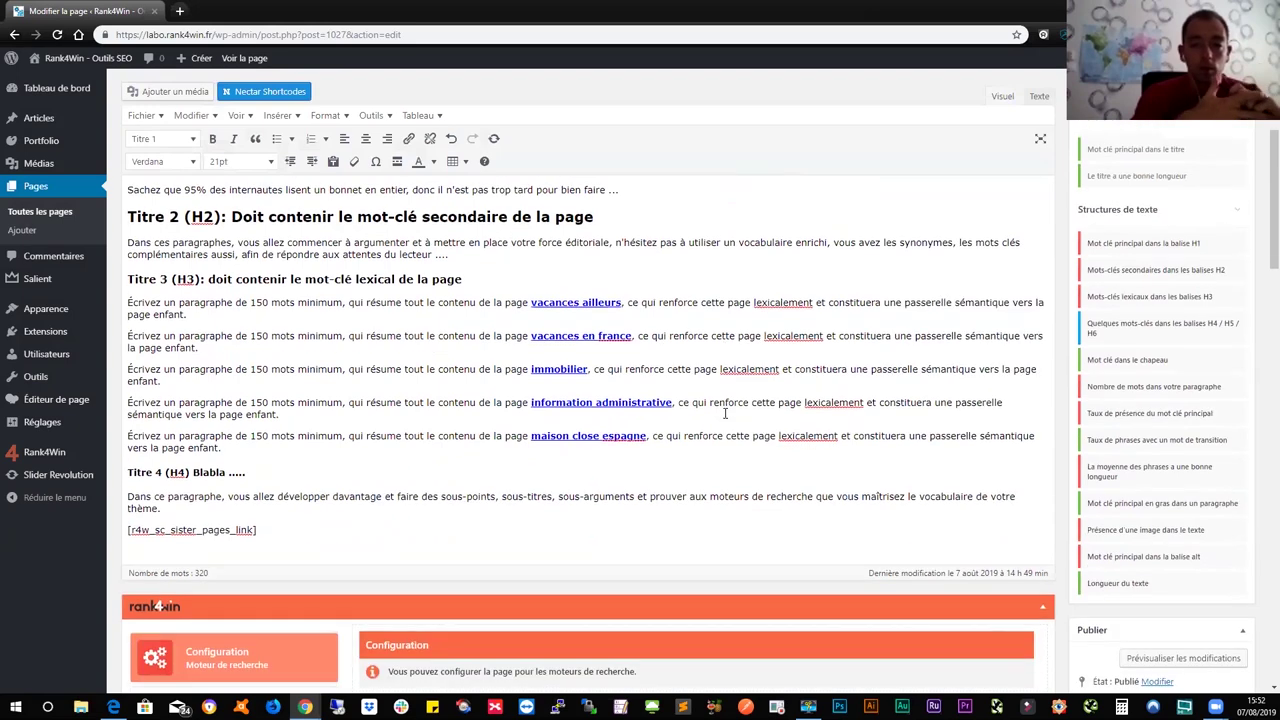
{"action": "scroll", "coordinate": [1158, 490], "scroll_direction": "down", "scroll_amount": 5}
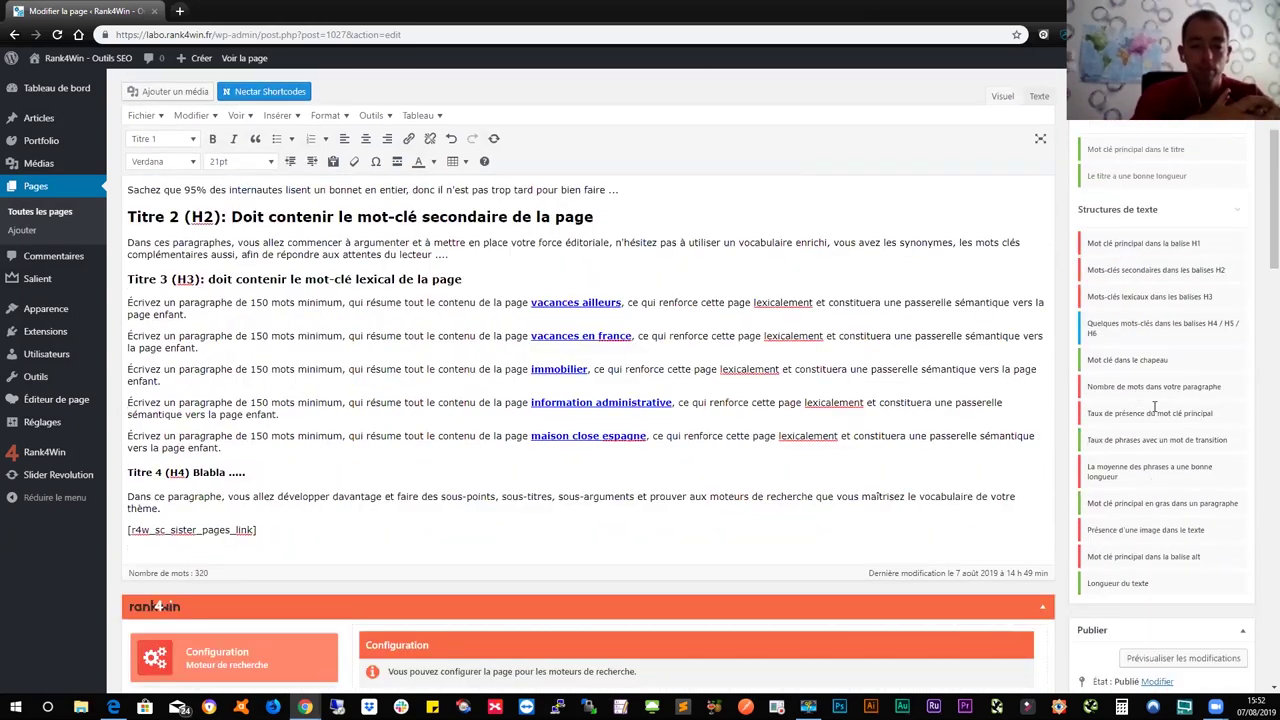
{"action": "scroll", "coordinate": [1100, 358], "scroll_direction": "up", "scroll_amount": 10}
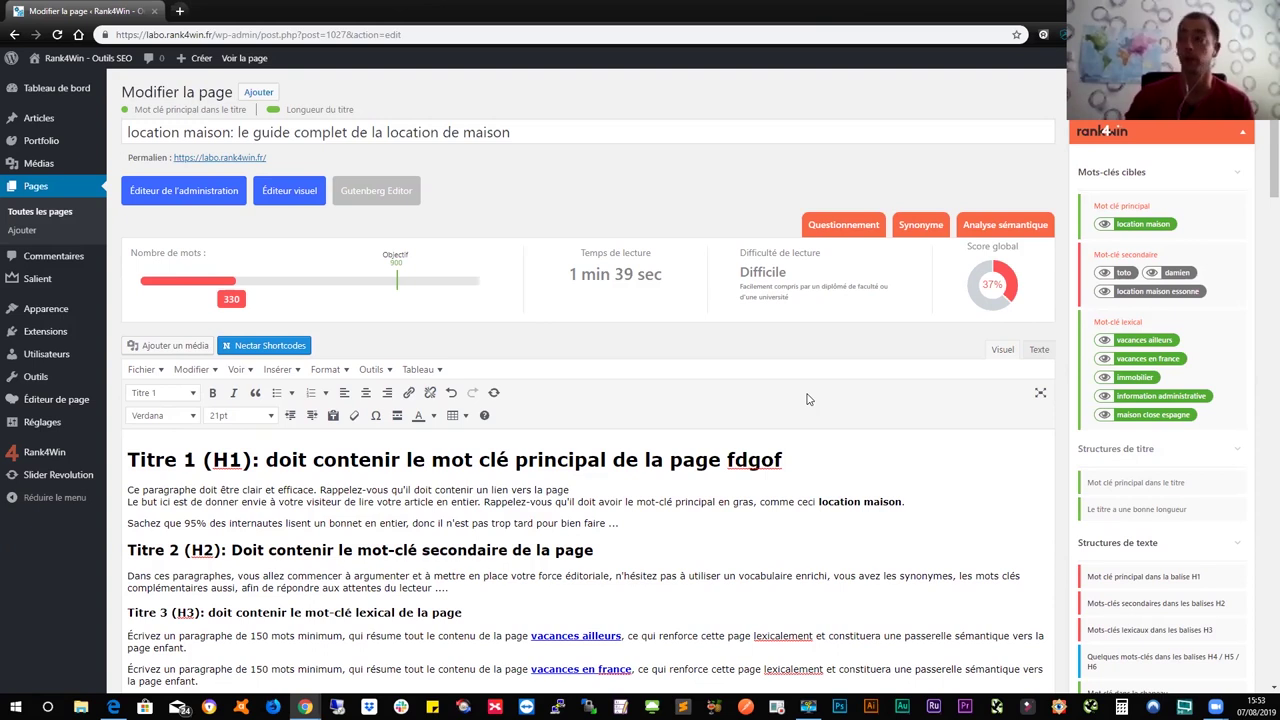
{"action": "scroll", "coordinate": [808, 399], "scroll_direction": "down", "scroll_amount": 2}
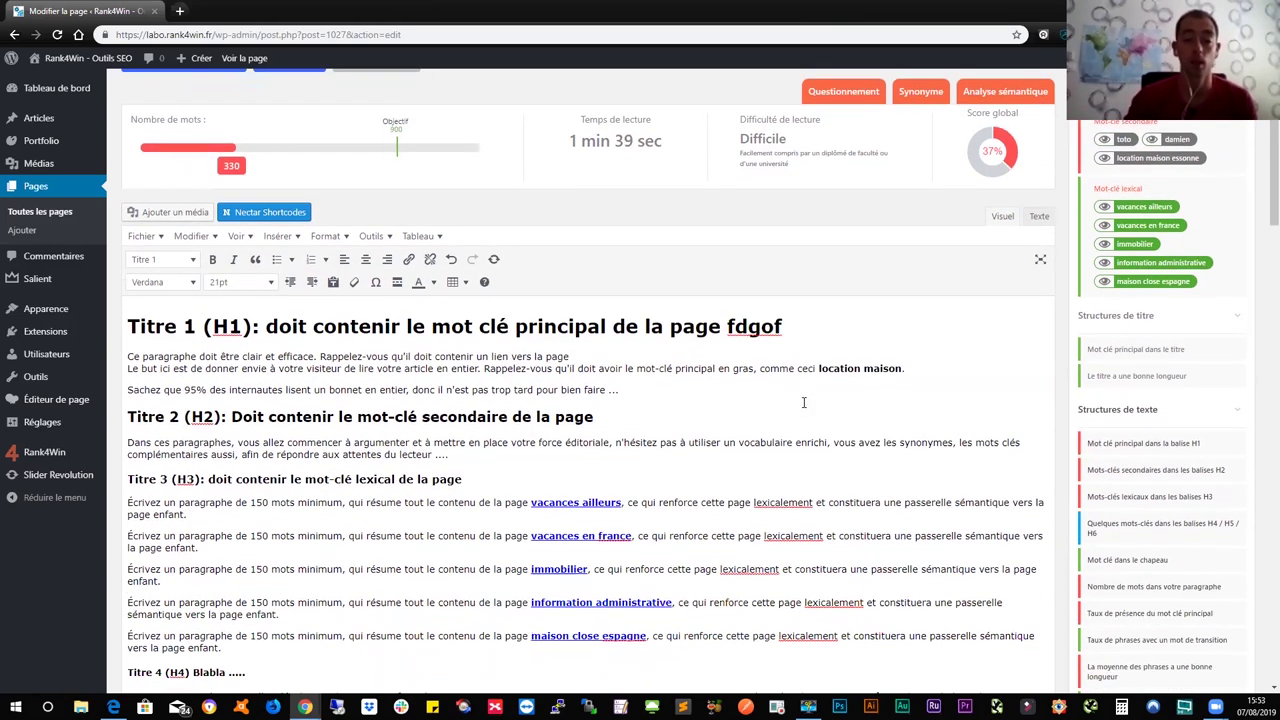
{"action": "scroll", "coordinate": [803, 402], "scroll_direction": "down", "scroll_amount": 1}
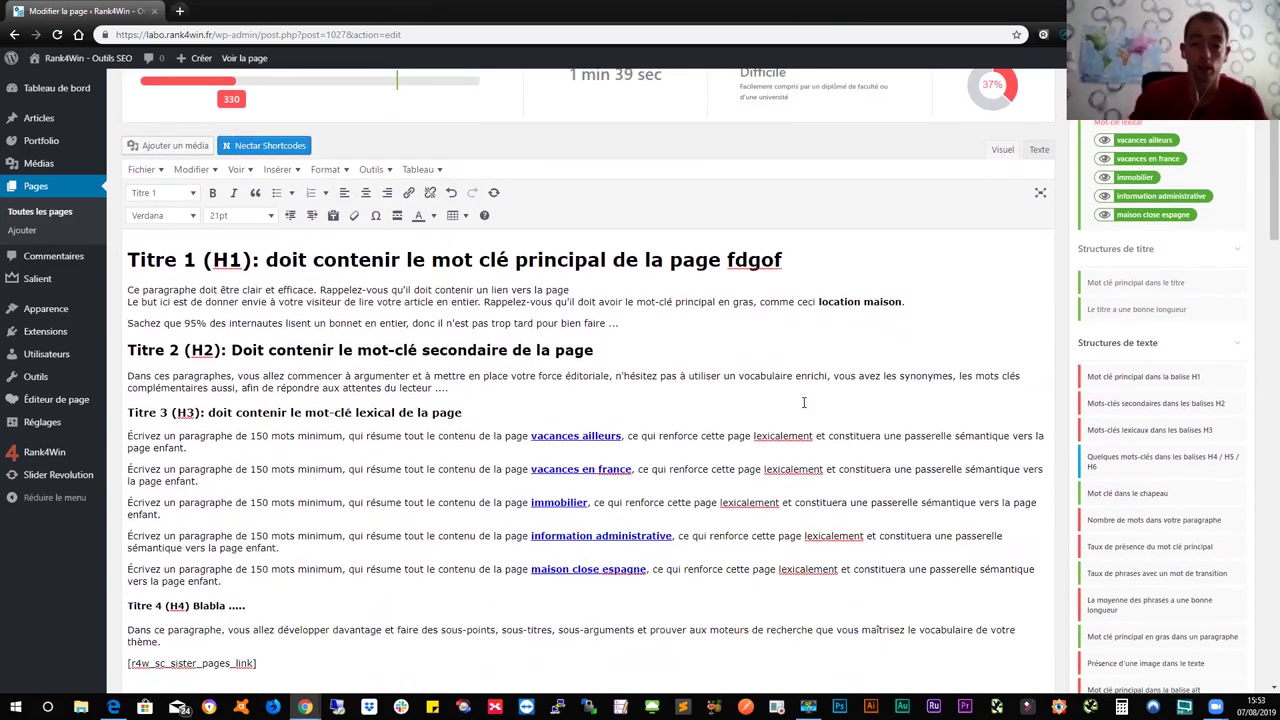
{"action": "scroll", "coordinate": [803, 402], "scroll_direction": "down", "scroll_amount": 1}
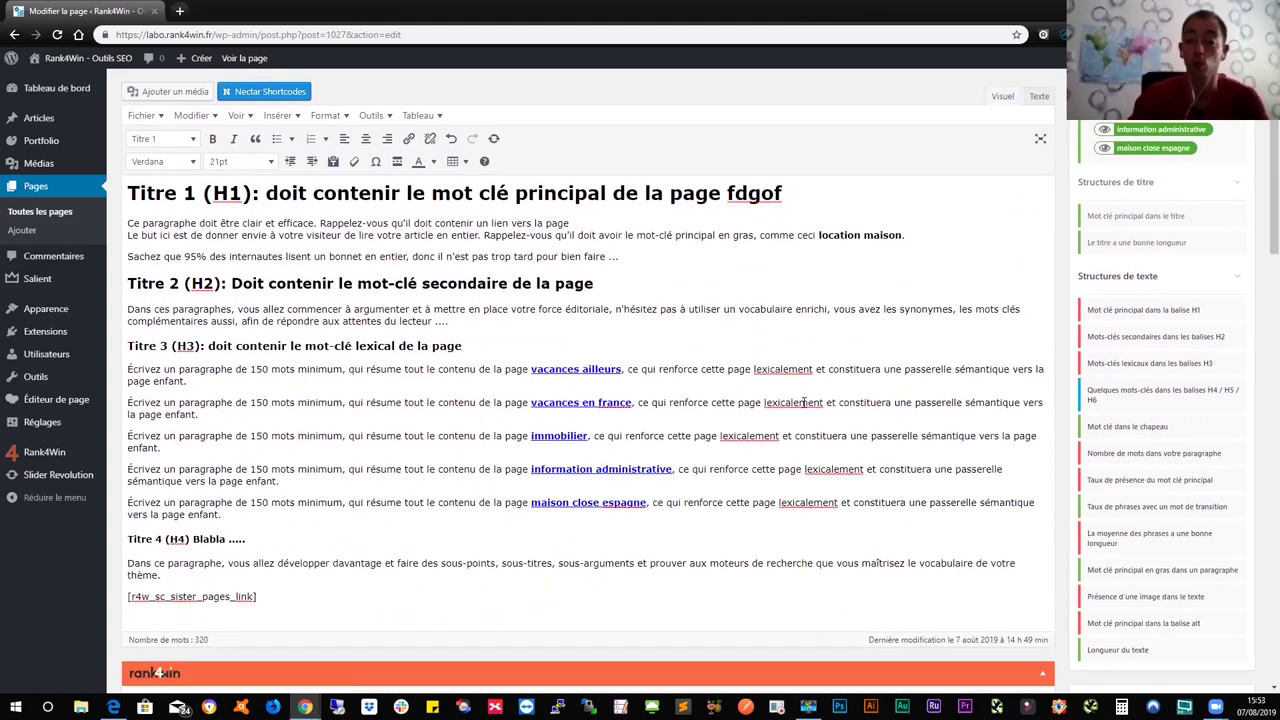
{"action": "scroll", "coordinate": [803, 402], "scroll_direction": "down", "scroll_amount": 1}
{"action": "scroll", "coordinate": [804, 402], "scroll_direction": "down", "scroll_amount": 1}
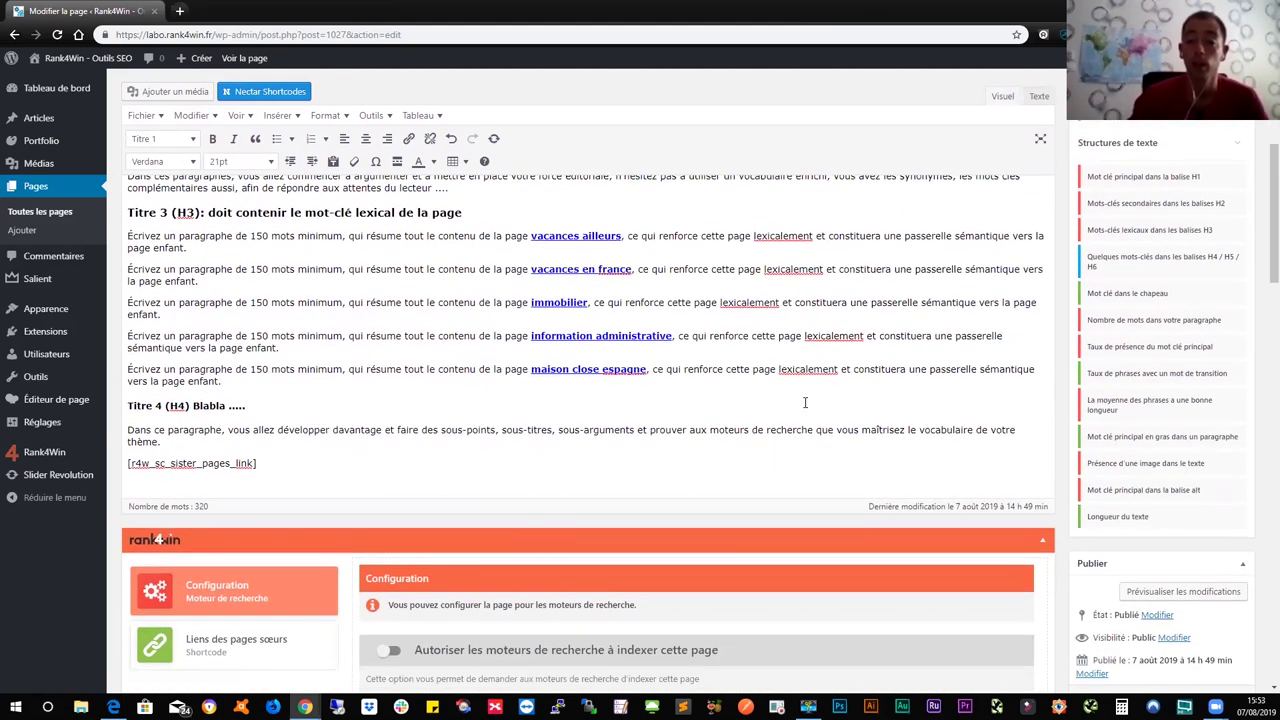
{"action": "scroll", "coordinate": [805, 402], "scroll_direction": "up", "scroll_amount": 2}
{"action": "scroll", "coordinate": [806, 402], "scroll_direction": "up", "scroll_amount": 4}
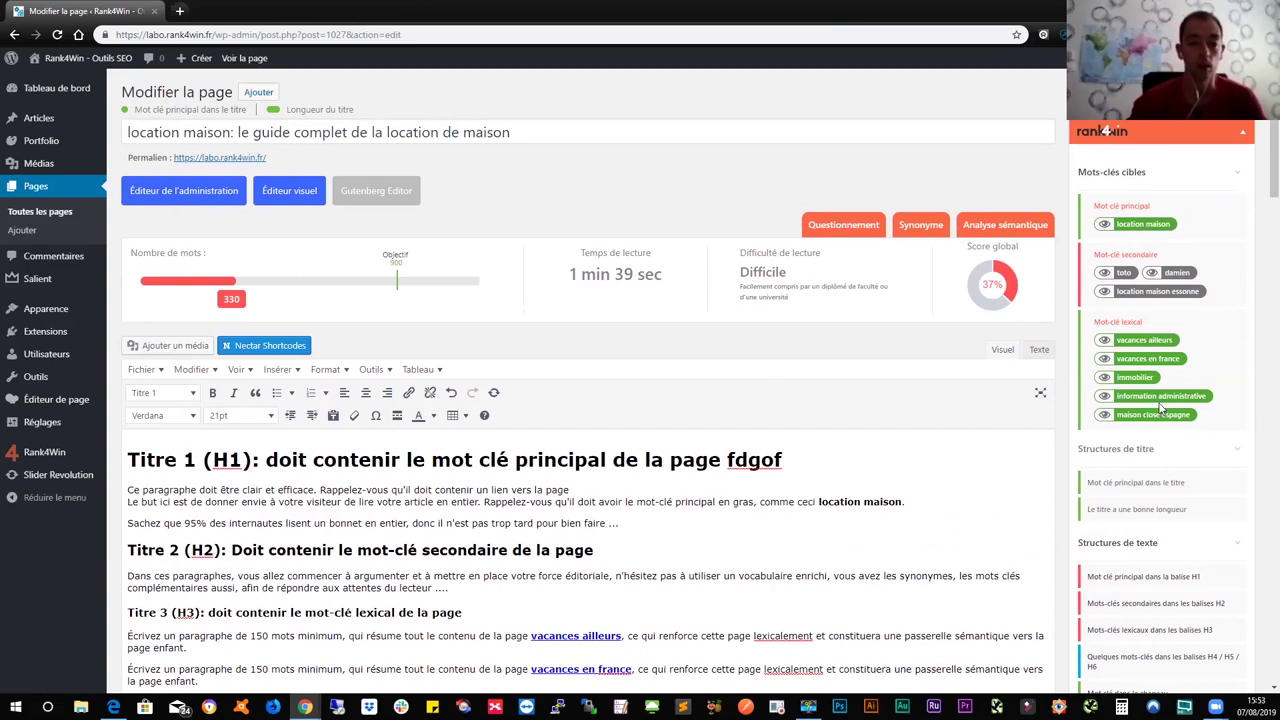
{"action": "scroll", "coordinate": [1160, 410], "scroll_direction": "down", "scroll_amount": 3}
{"action": "scroll", "coordinate": [1183, 532], "scroll_direction": "down", "scroll_amount": 2}
{"action": "scroll", "coordinate": [1165, 397], "scroll_direction": "up", "scroll_amount": 4}
{"action": "scroll", "coordinate": [1165, 397], "scroll_direction": "up", "scroll_amount": 1}
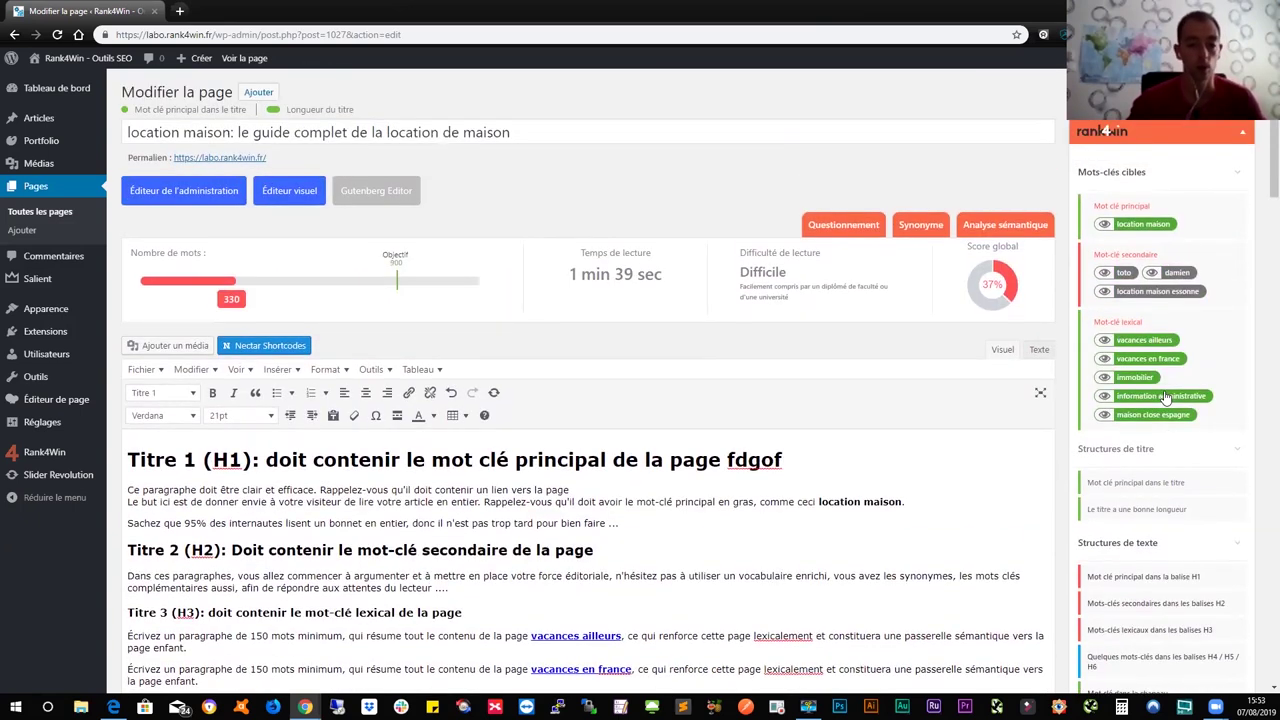